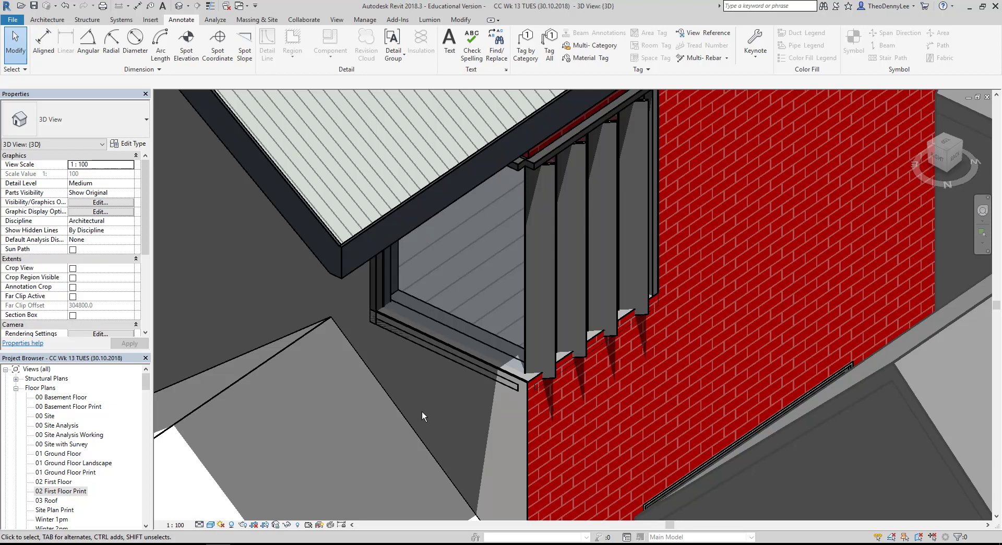
# - Examine the rectangular wall openings at the front of the townhouses in the 3D view
pyautogui.moveTo(422, 411); pyautogui.dragTo(705, 194, button='middle')
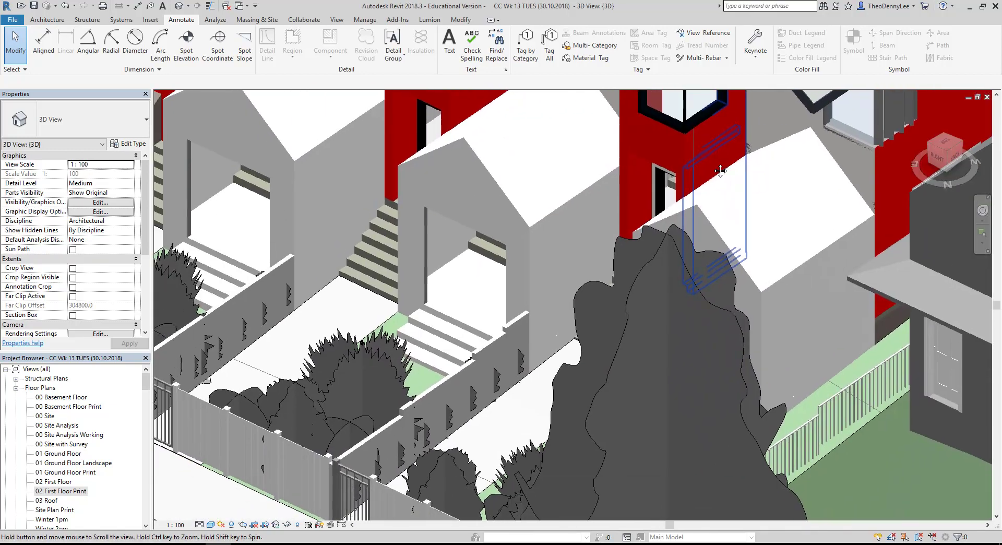
pyautogui.scroll(-2, 470, 273)
pyautogui.keyDown('shift'); pyautogui.moveTo(470, 273); pyautogui.dragTo(400, 209, button='middle'); pyautogui.keyUp('shift')
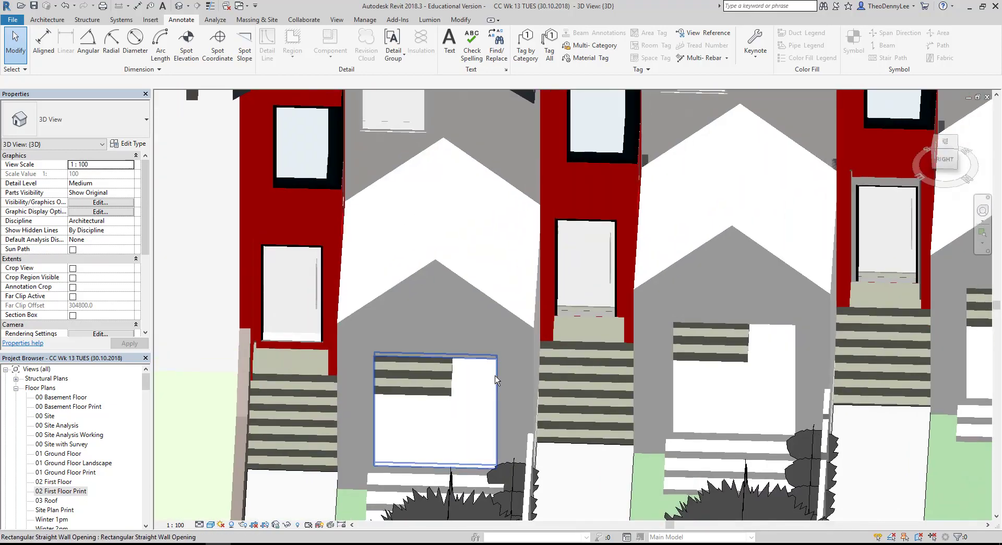
pyautogui.scroll(3, 495, 375)
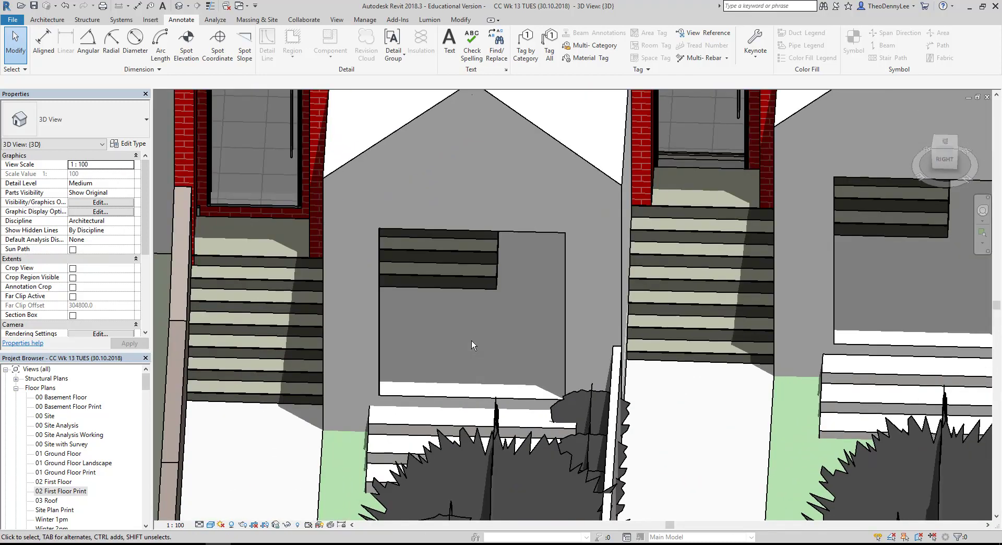
pyautogui.scroll(-3, 471, 340)
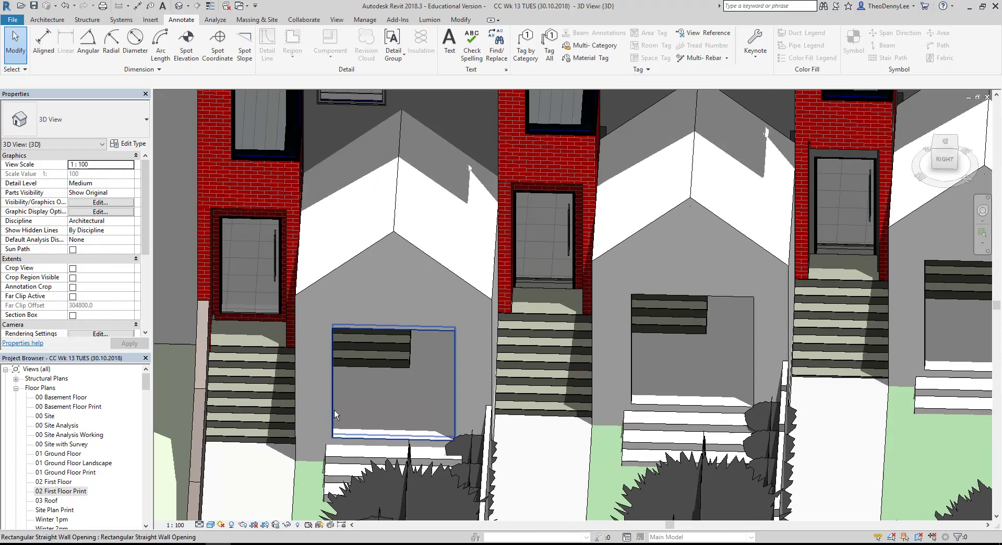
pyautogui.scroll(3, 334, 409)
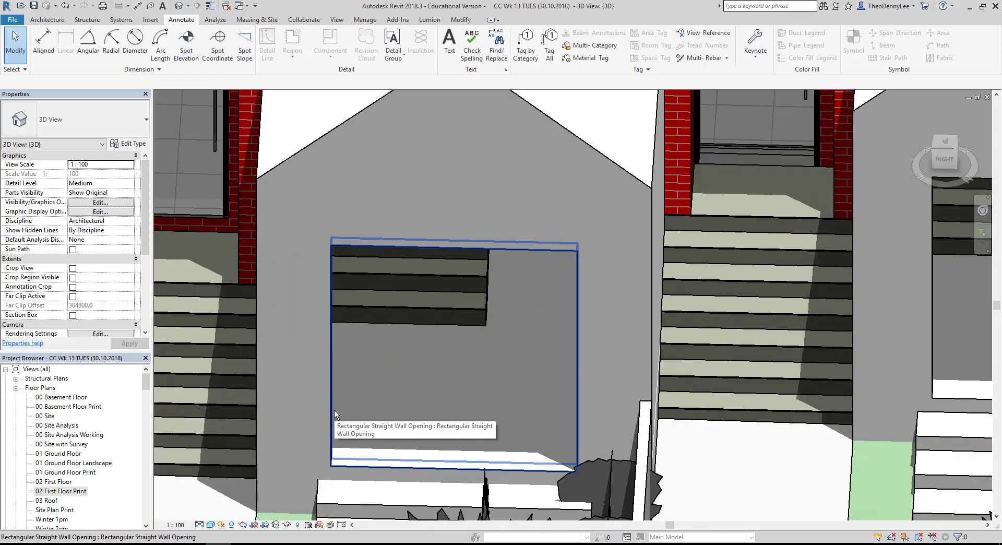
pyautogui.scroll(-3, 334, 409)
# - Examine the curtain wall glazing and windows under the roof eaves along the side of the townhouse
pyautogui.keyDown('shift'); pyautogui.moveTo(731, 303); pyautogui.dragTo(574, 376, button='middle'); pyautogui.keyUp('shift')
pyautogui.scroll(8, 575, 375)
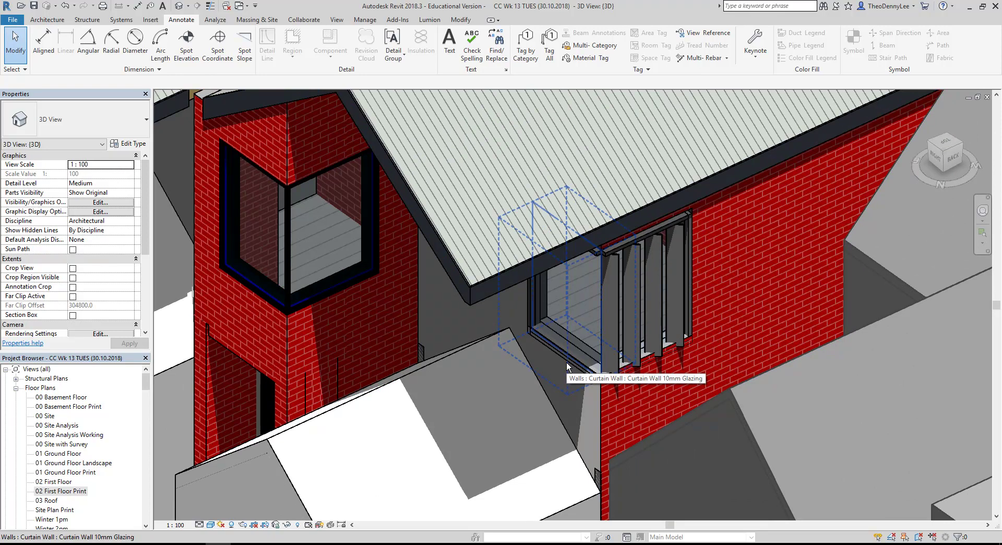
pyautogui.keyDown('shift'); pyautogui.moveTo(566, 362); pyautogui.dragTo(524, 375, button='middle'); pyautogui.keyUp('shift')
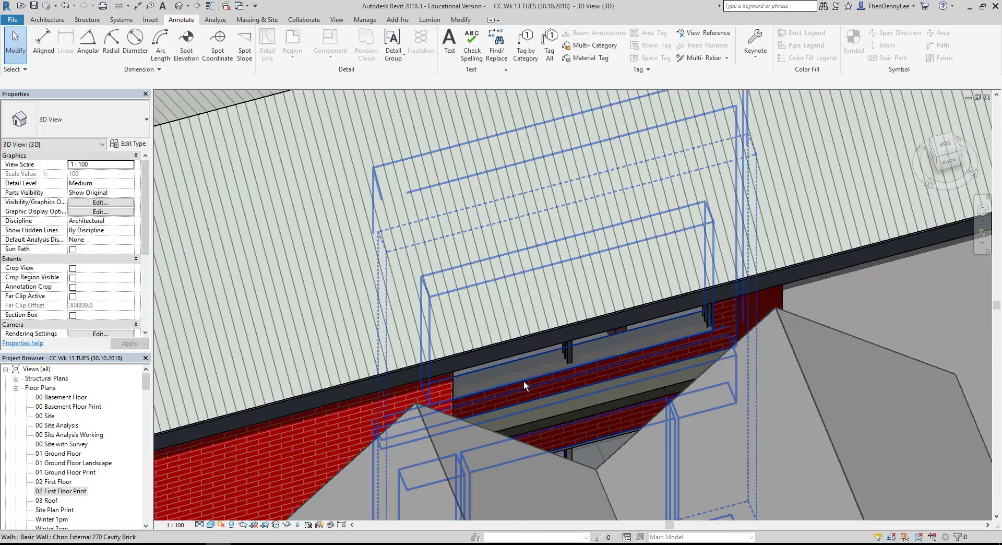
pyautogui.click(575, 349)
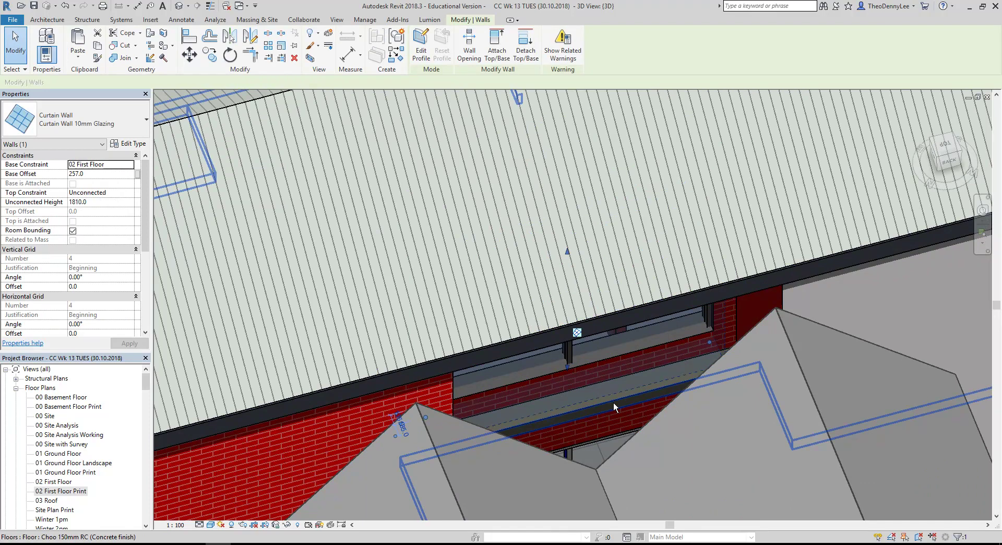
pyautogui.press('Escape')
pyautogui.moveTo(613, 402)
pyautogui.keyDown('shift'); pyautogui.mouseDown(button='middle')
pyautogui.moveTo(585, 393)
pyautogui.moveTo(585, 433)
pyautogui.moveTo(592, 405)
pyautogui.mouseUp(button='middle'); pyautogui.keyUp('shift')
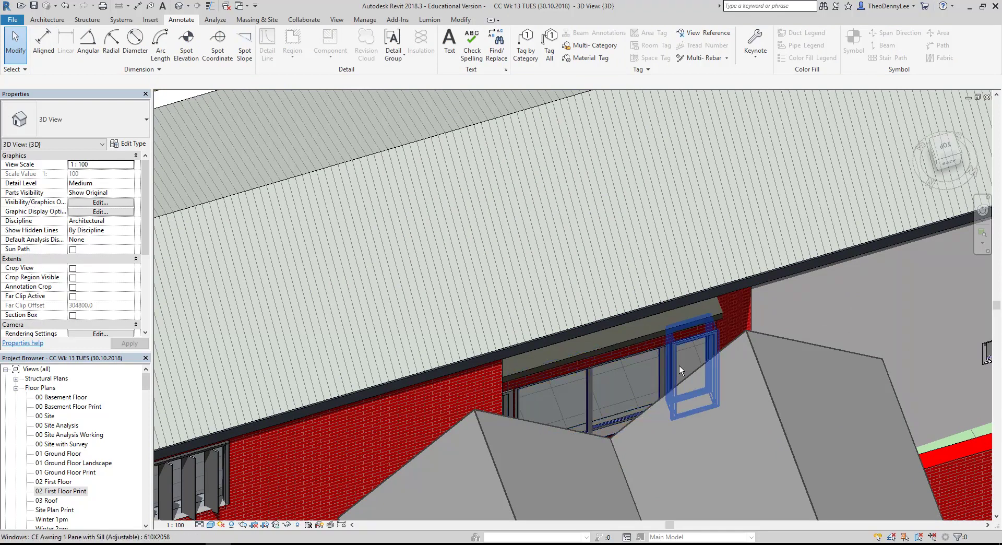
pyautogui.keyDown('shift'); pyautogui.moveTo(658, 375); pyautogui.dragTo(629, 308, button='middle'); pyautogui.keyUp('shift')
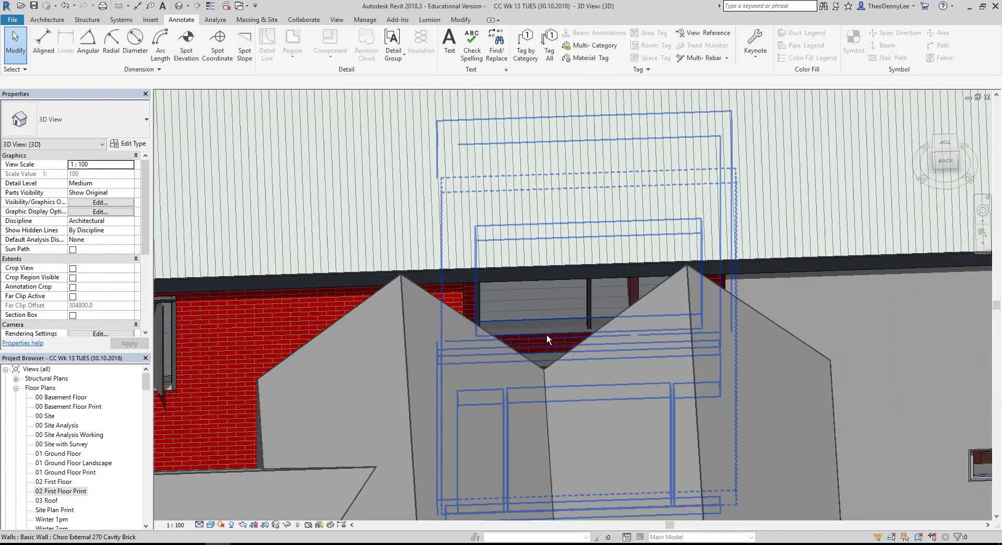
# - Inspect the empty rectangular opening in the gabled front wall beside the entry stairs up close
pyautogui.keyDown('shift'); pyautogui.moveTo(543, 320); pyautogui.dragTo(463, 277, button='middle'); pyautogui.keyUp('shift')
pyautogui.scroll(-4, 573, 262)
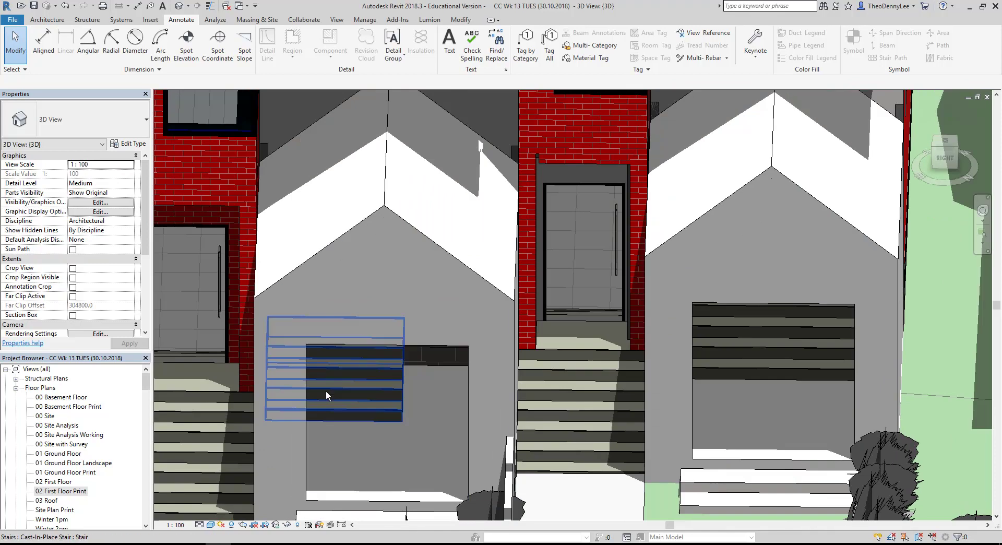
pyautogui.scroll(1, 421, 341)
pyautogui.scroll(3, 438, 380)
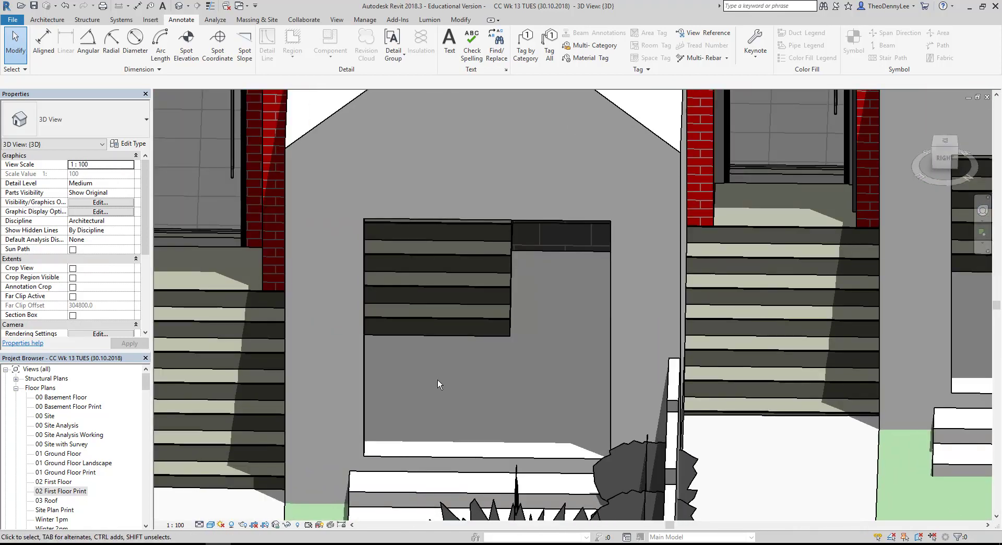
# - Create a new family from the Metric Generic Model template
pyautogui.click(145, 387)
pyautogui.click(12, 21)
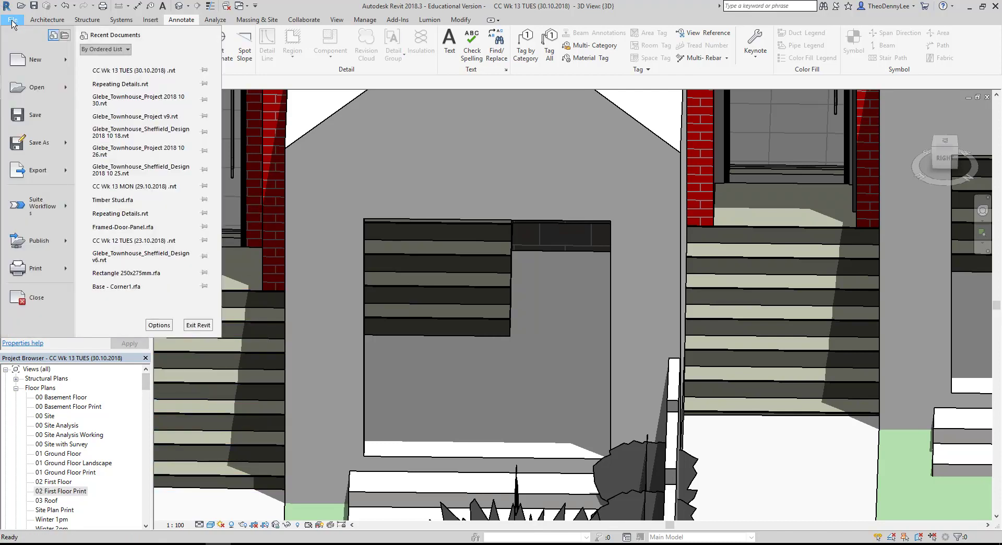
pyautogui.moveTo(59, 59)
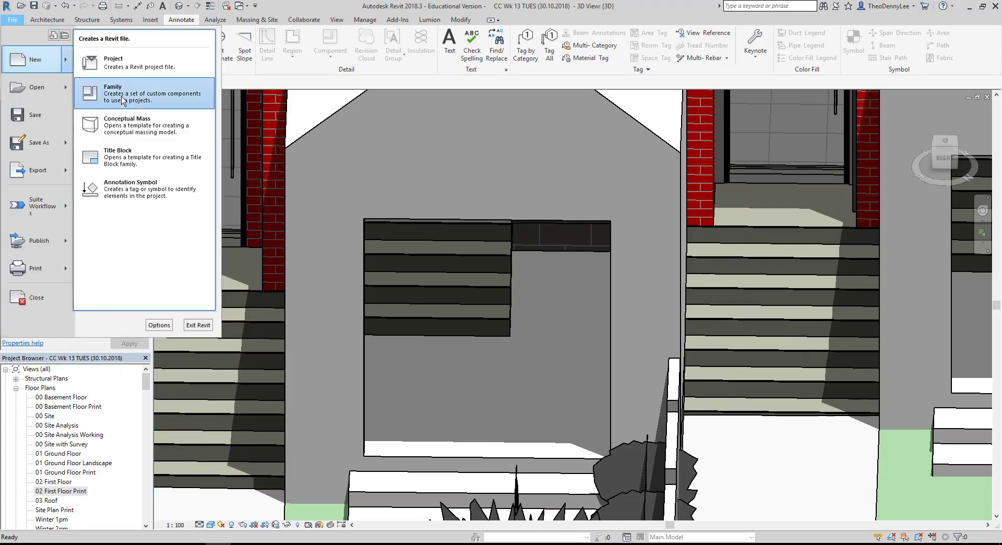
pyautogui.click(123, 99)
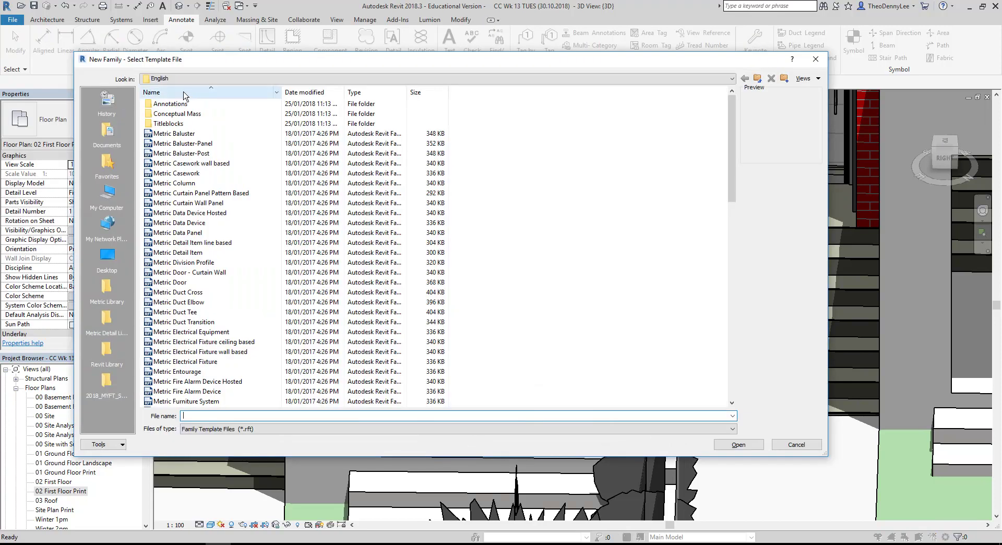
pyautogui.scroll(-7, 183, 334)
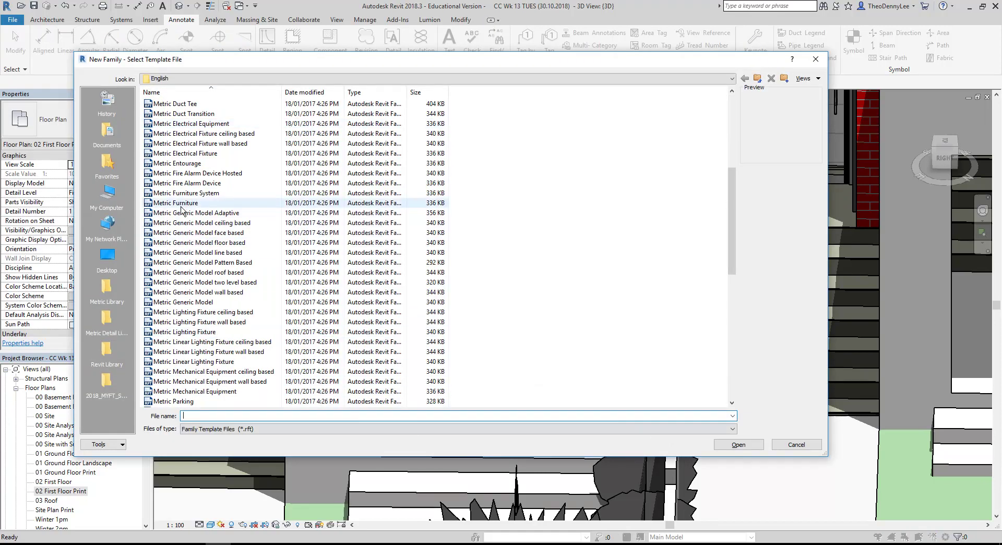
pyautogui.click(174, 303)
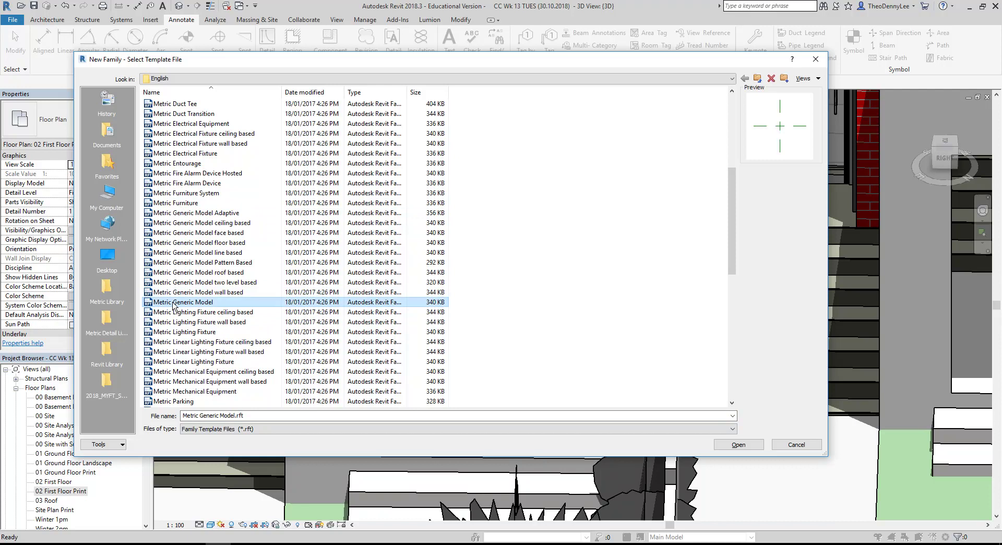
pyautogui.doubleClick(174, 303)
# - Start an extrusion and sketch a rectangle about 1380 by 100 mm from the intersection of the two reference planes
pyautogui.moveTo(484, 324); pyautogui.dragTo(465, 341, button='middle')
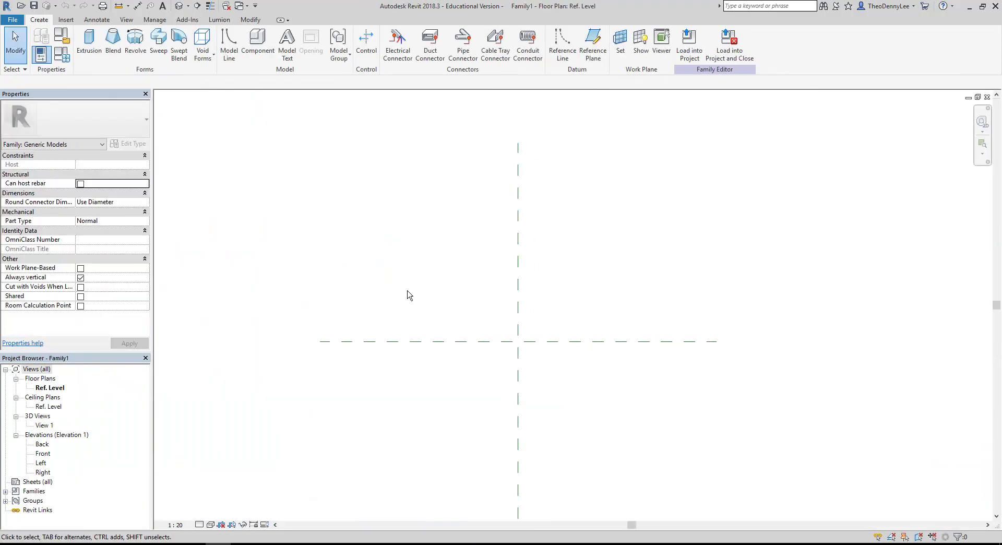
pyautogui.click(89, 42)
pyautogui.click(392, 34)
pyautogui.scroll(1, 572, 336)
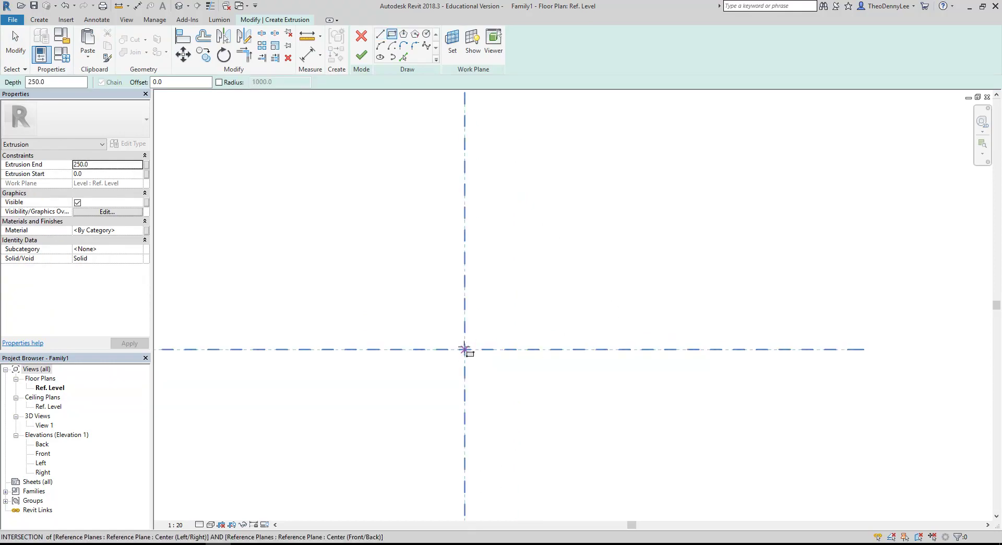
pyautogui.click(465, 348)
pyautogui.click(740, 329)
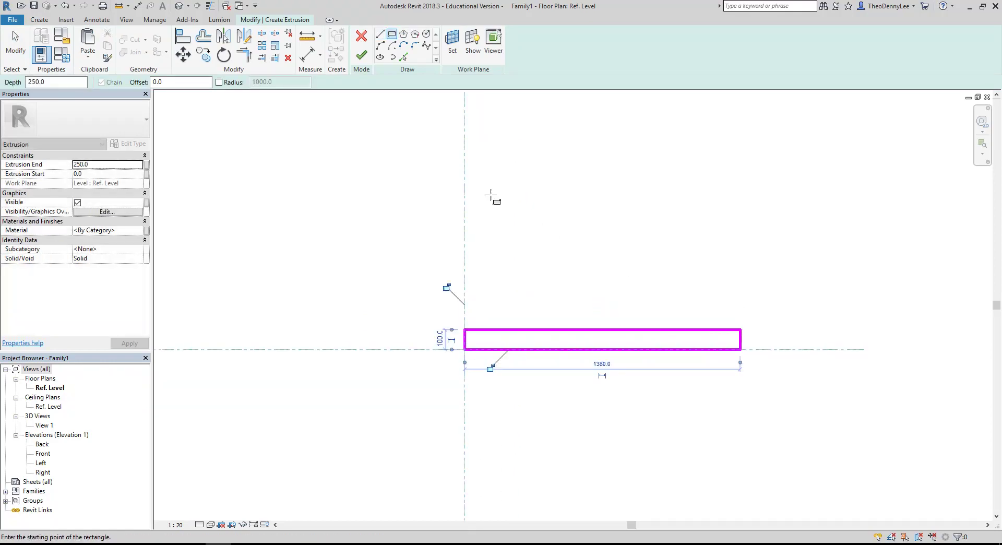
pyautogui.rightClick(494, 195)
pyautogui.click(514, 199)
pyautogui.rightClick(516, 198)
pyautogui.click(540, 205)
# - Place an aligned dimension above the rectangle from the Center (Left/Right) reference plane to the rectangle's far short edge
pyautogui.moveTo(540, 239); pyautogui.dragTo(468, 261, button='middle')
pyautogui.scroll(1, 468, 261)
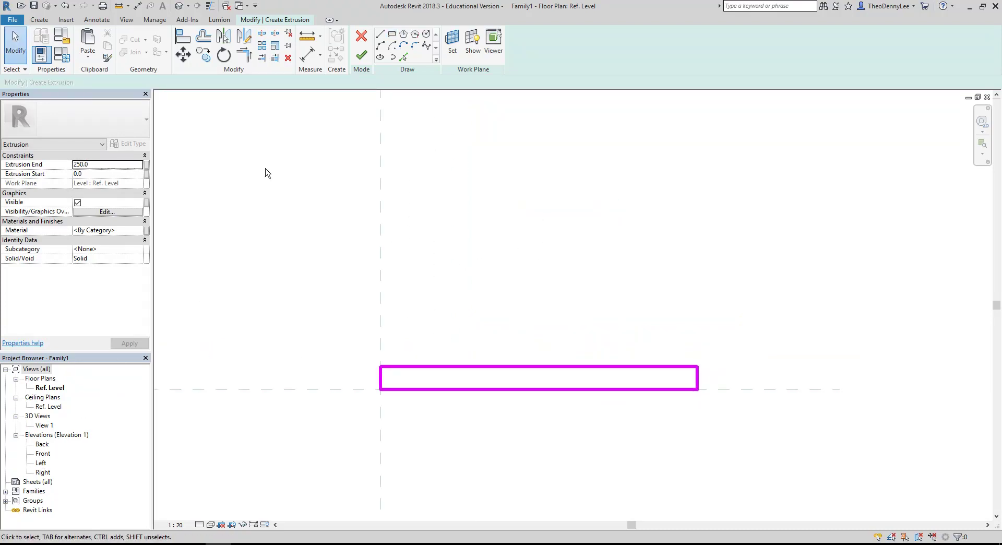
pyautogui.moveTo(534, 386); pyautogui.dragTo(492, 399, button='middle')
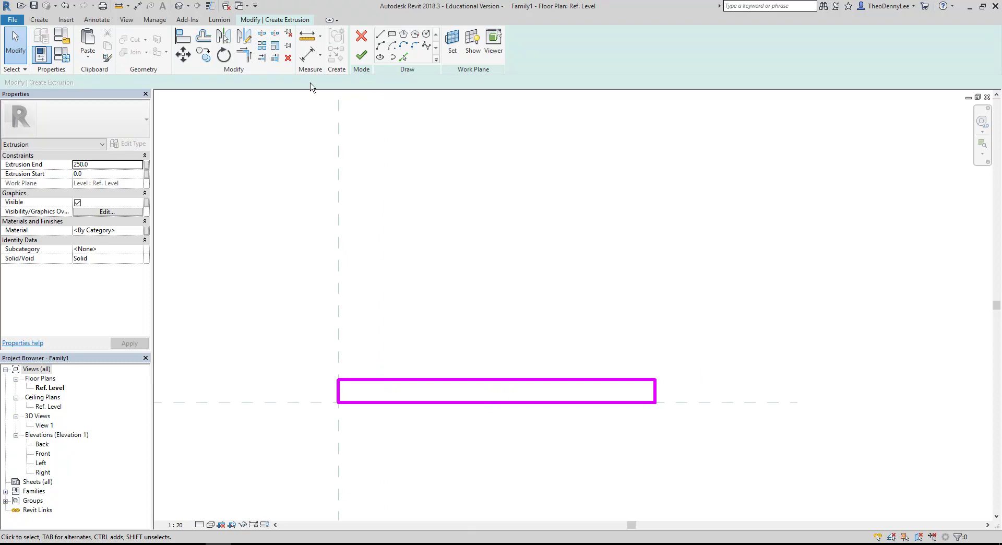
pyautogui.click(308, 55)
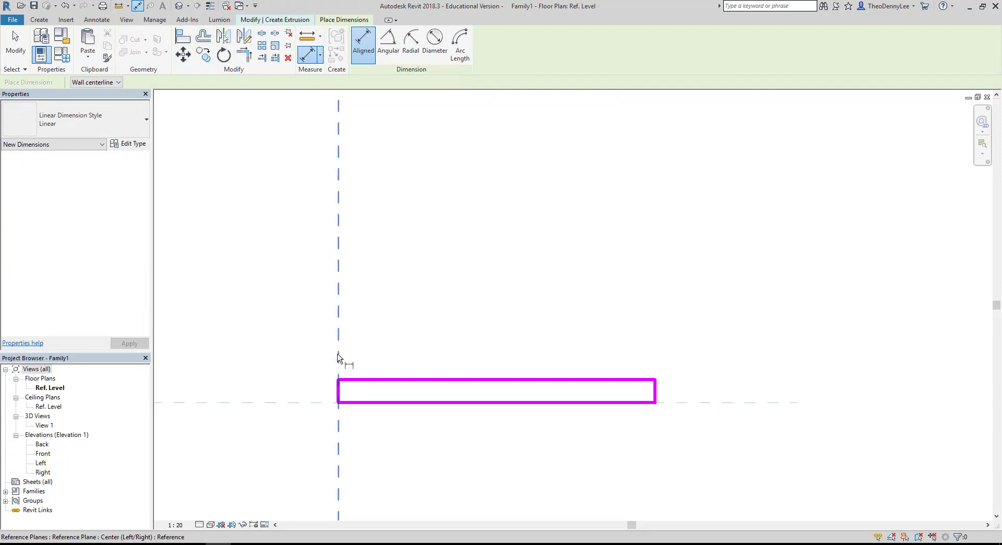
pyautogui.click(339, 325)
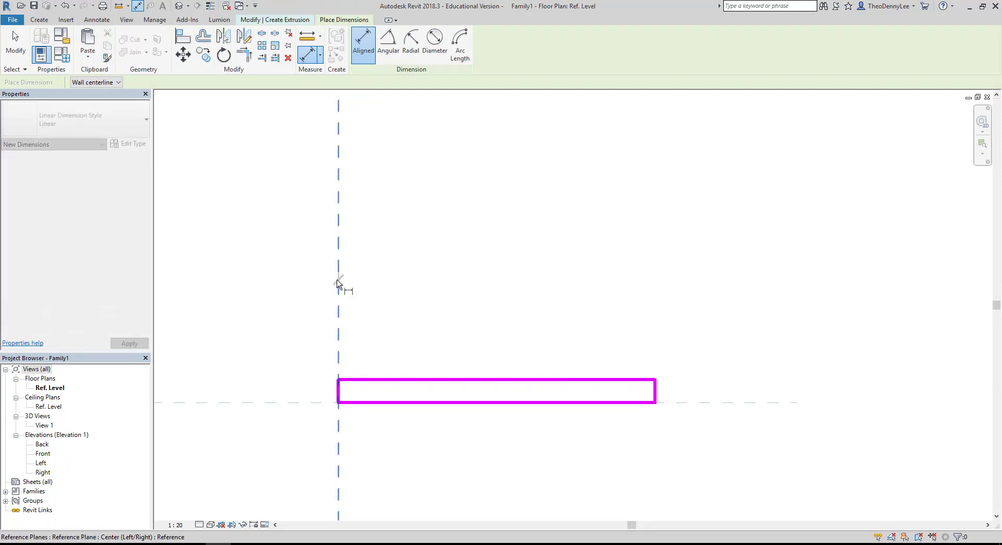
pyautogui.click(656, 394)
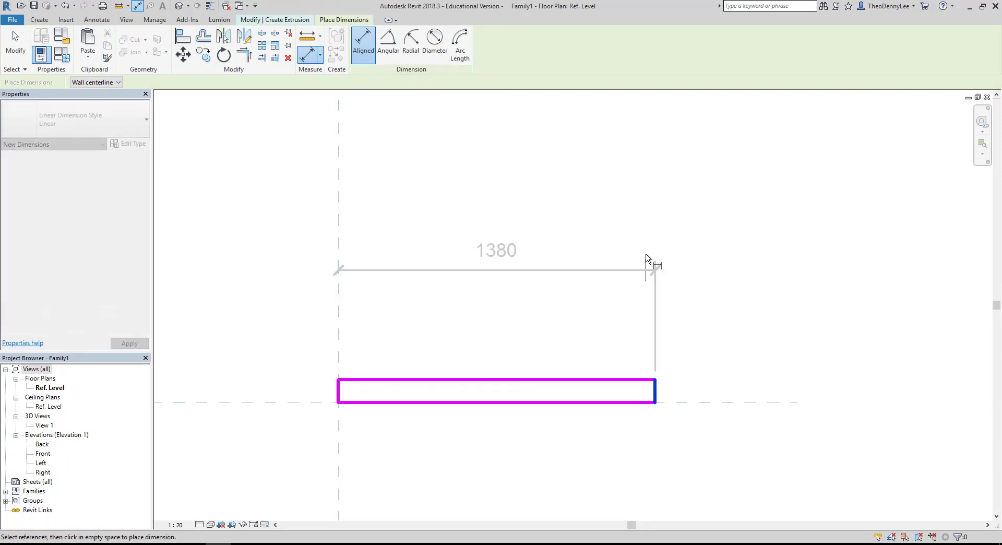
pyautogui.click(647, 248)
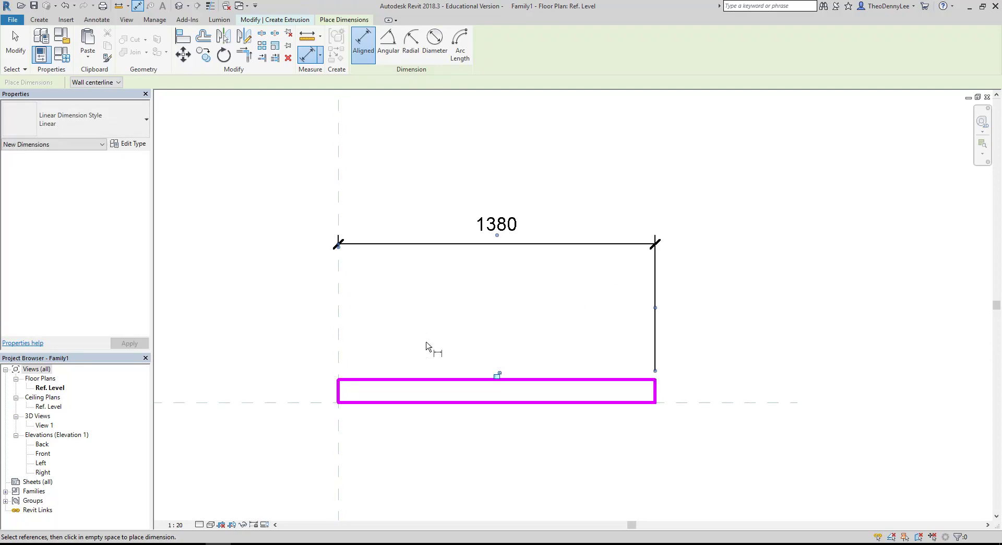
# - Align the rectangle's near short edge to the Center (Left/Right) reference plane and lock the alignment
pyautogui.click(188, 38)
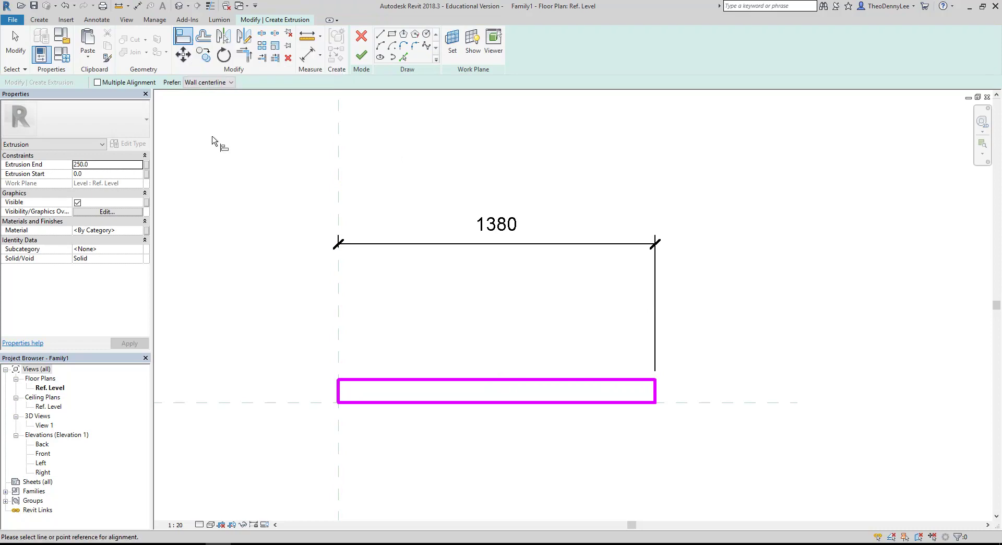
pyautogui.click(341, 328)
pyautogui.click(338, 393)
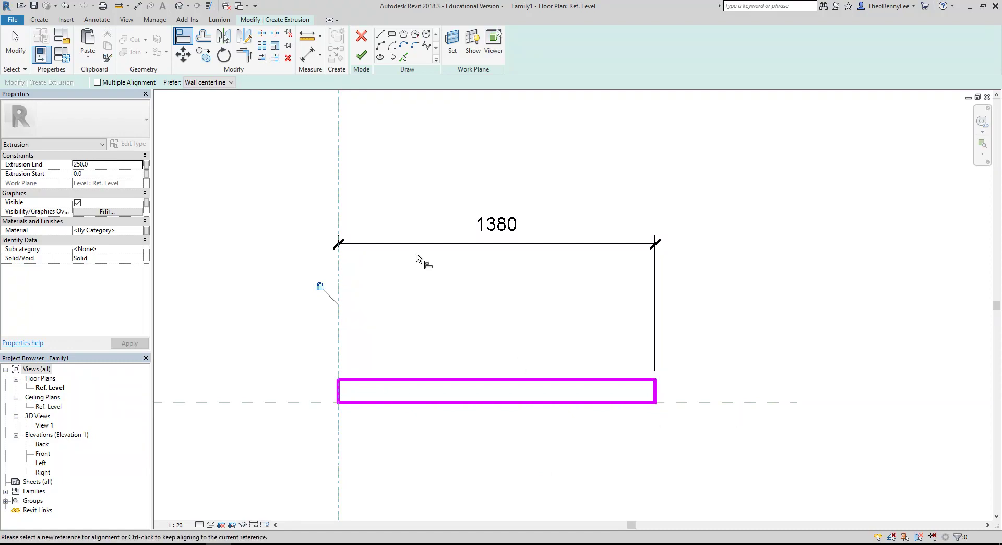
pyautogui.rightClick(428, 165)
pyautogui.click(449, 167)
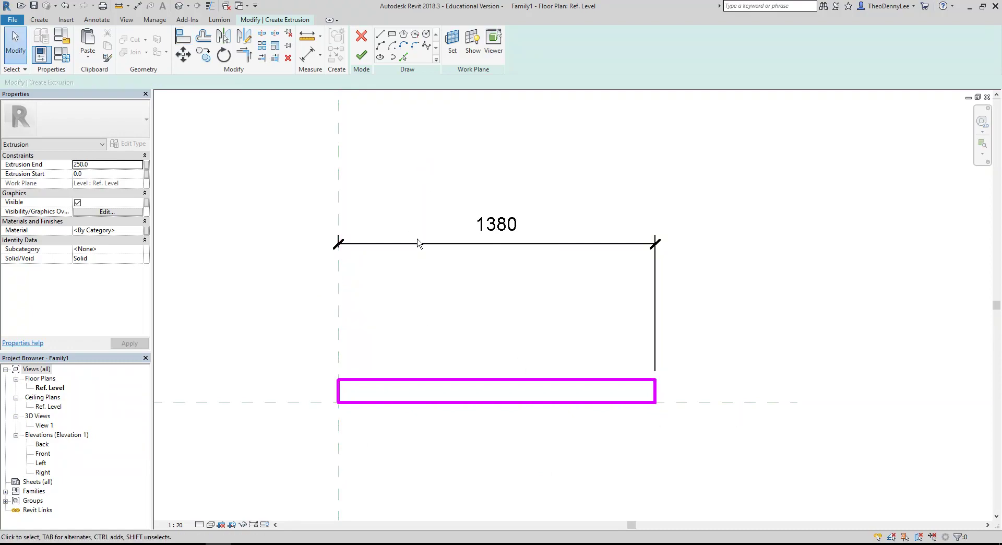
# - Label the rectangle's length dimension with a new type-based family parameter named Width
pyautogui.click(458, 245)
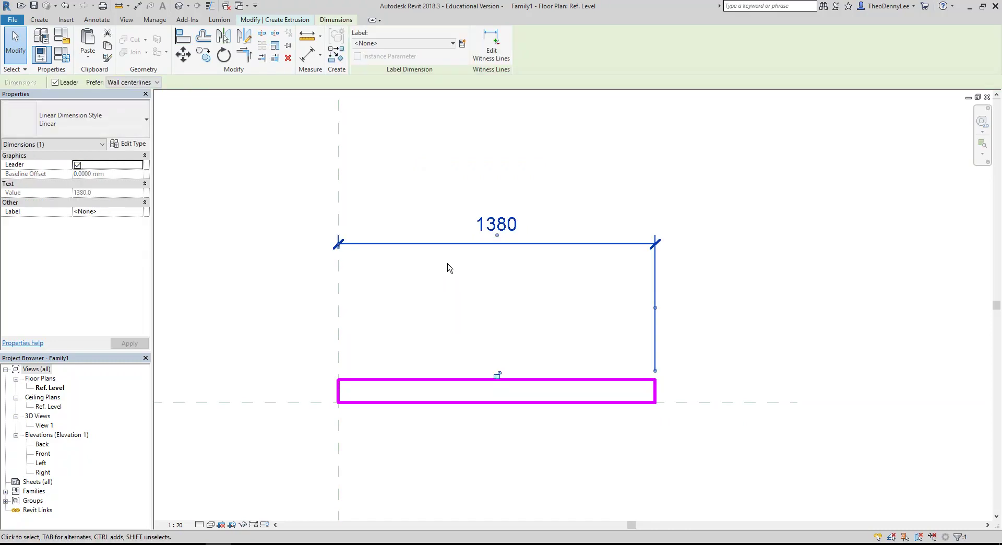
pyautogui.click(463, 43)
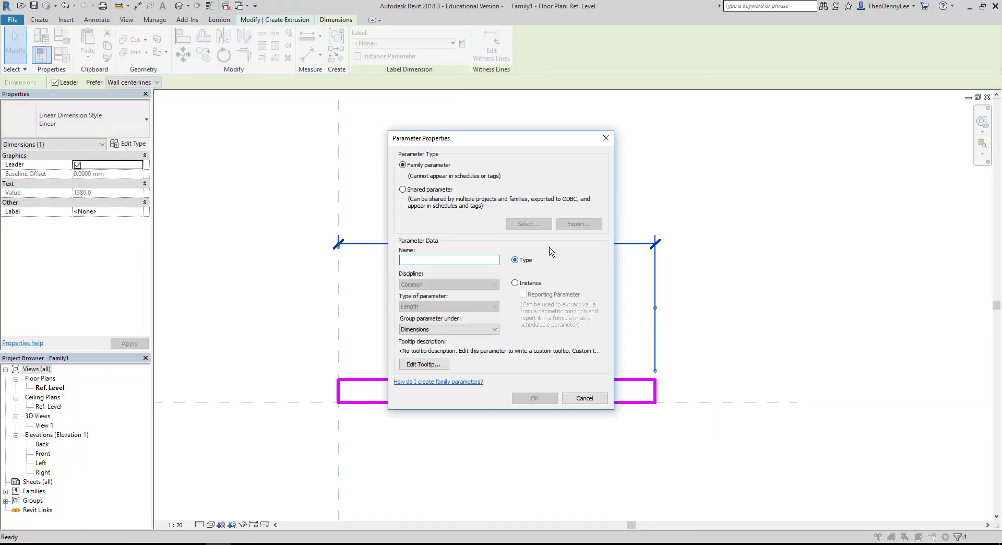
pyautogui.write('Width')
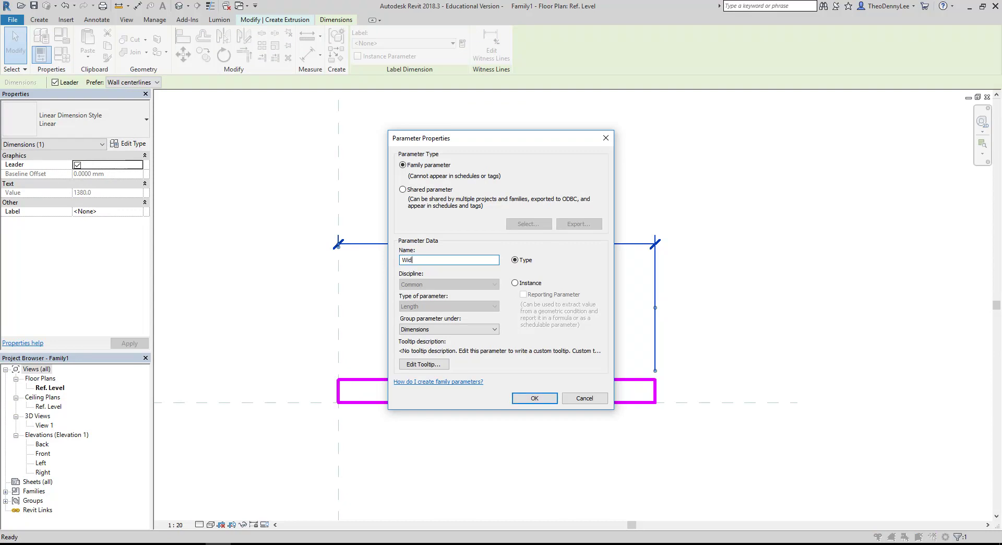
pyautogui.click(535, 398)
pyautogui.click(465, 195)
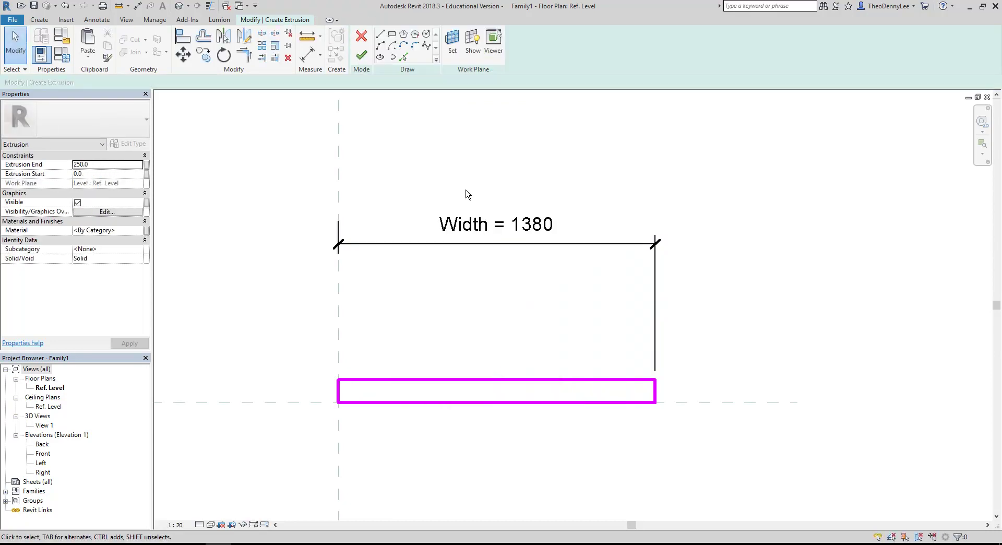
# - Move the Width dimension line farther away from the sketched rectangle
pyautogui.click(461, 231)
pyautogui.moveTo(460, 244); pyautogui.dragTo(459, 174)
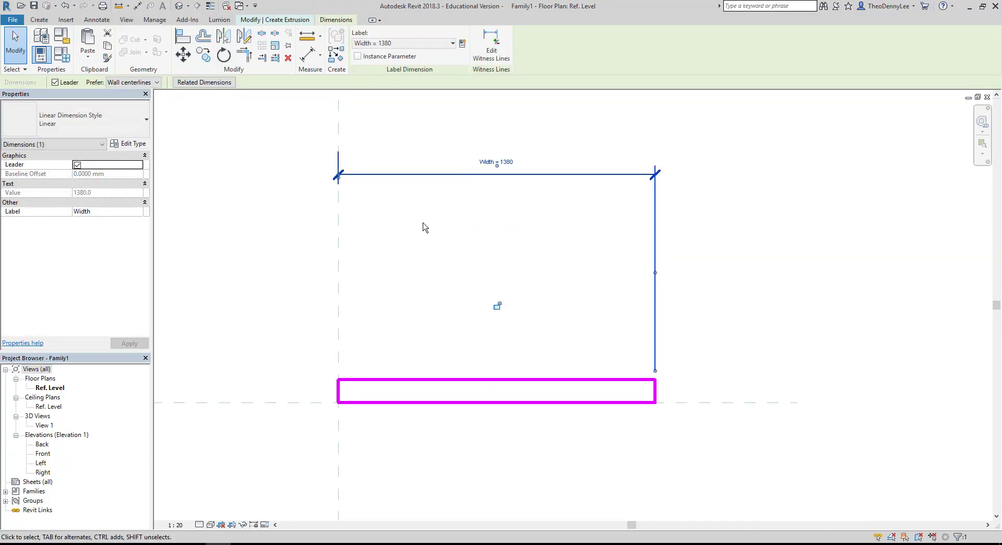
pyautogui.scroll(-5, 427, 316)
pyautogui.scroll(4, 425, 315)
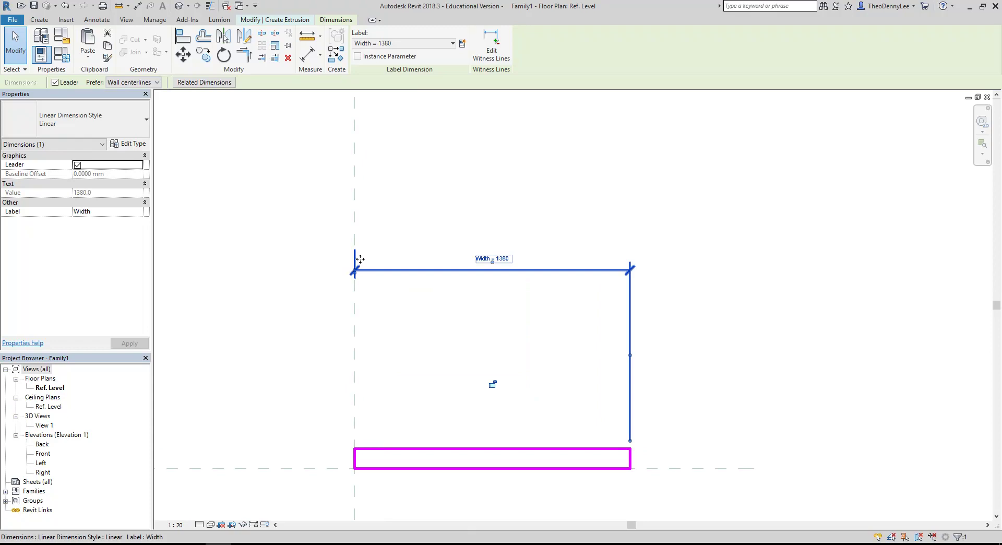
# - Move the Width dimension line closer to the sketched rectangle
pyautogui.scroll(1, 382, 315)
pyautogui.moveTo(392, 228); pyautogui.dragTo(502, 477)
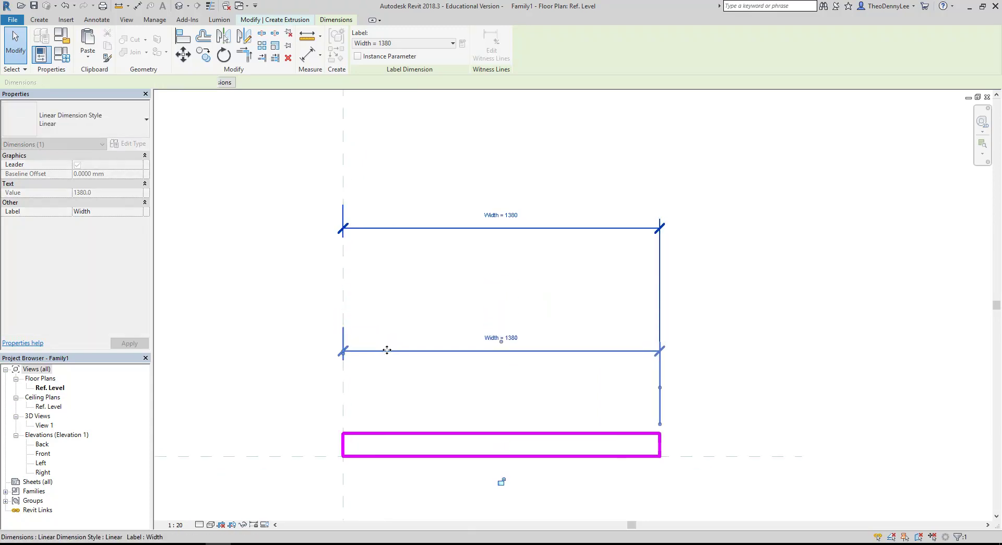
pyautogui.click(502, 477)
pyautogui.scroll(1, 501, 477)
# - Set the rectangle's Width dimension to 2000 mm
pyautogui.click(459, 328)
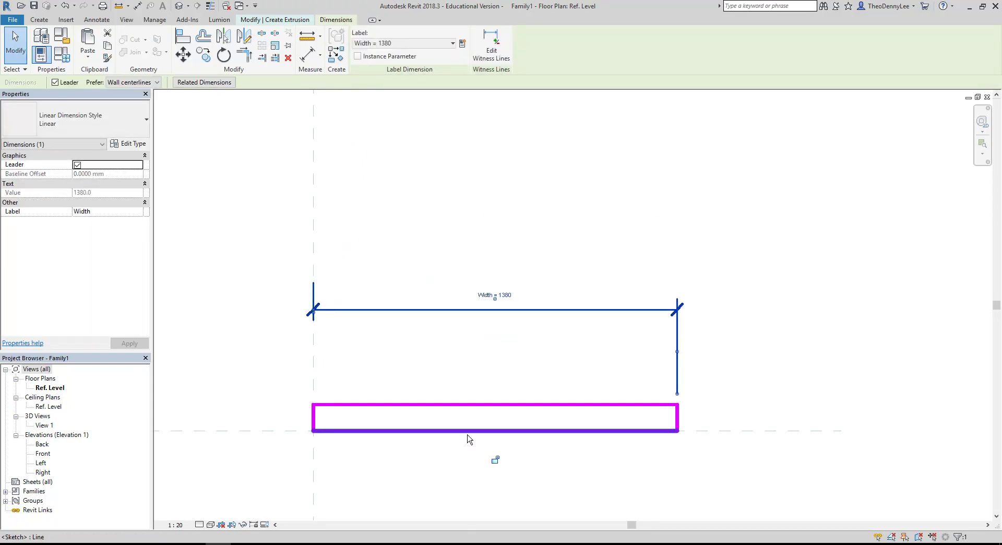
pyautogui.click(478, 300)
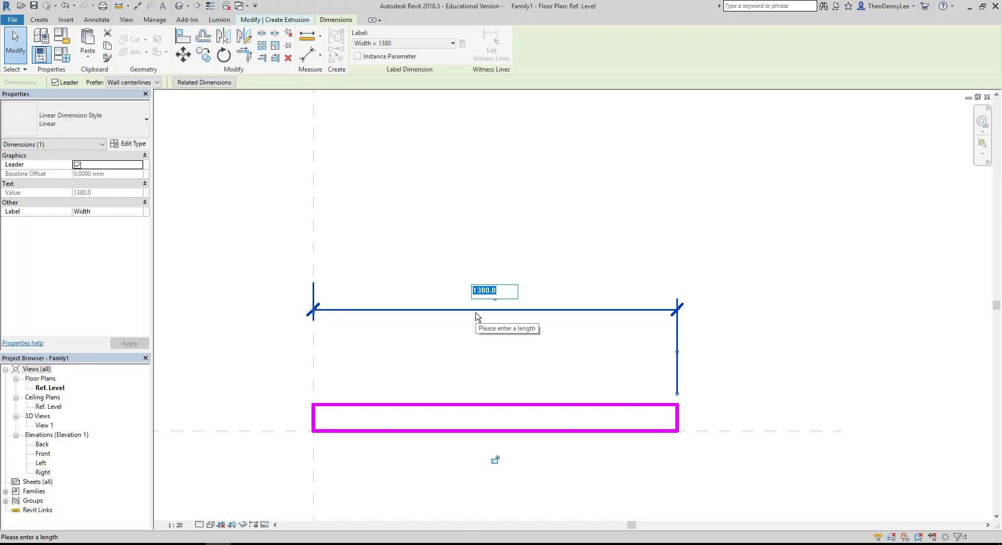
pyautogui.write('2000')
pyautogui.press('Return')
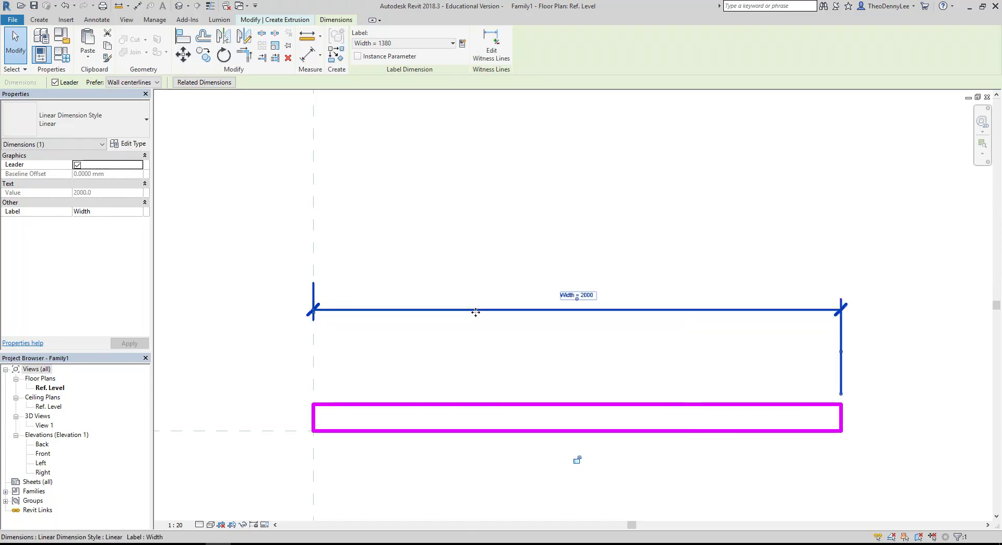
pyautogui.click(485, 247)
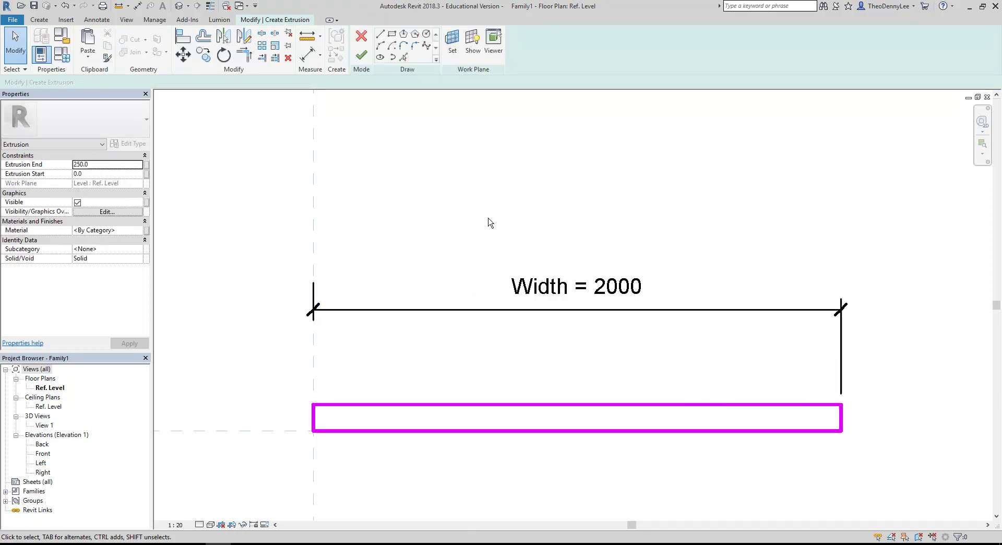
pyautogui.click(842, 422)
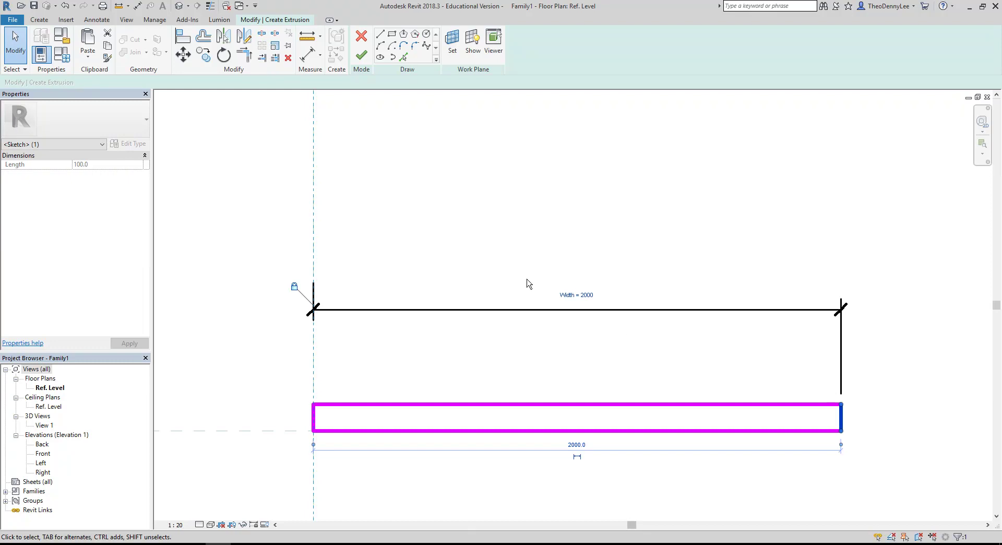
pyautogui.click(484, 196)
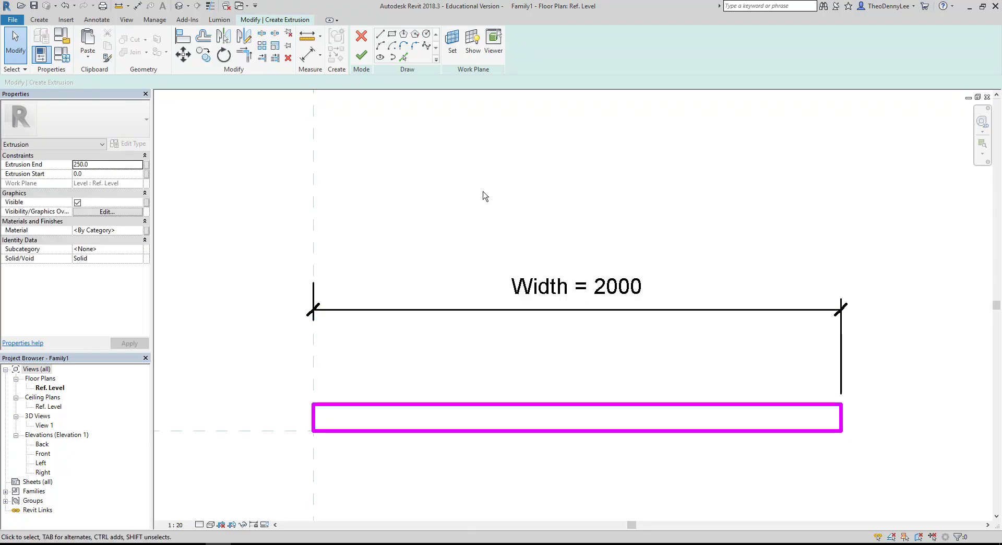
pyautogui.click(480, 309)
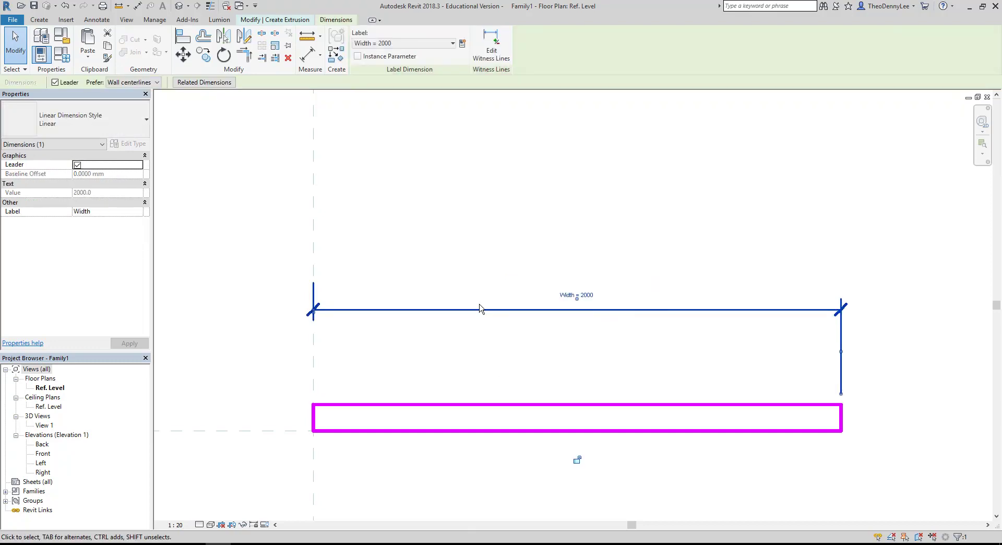
pyautogui.click(381, 257)
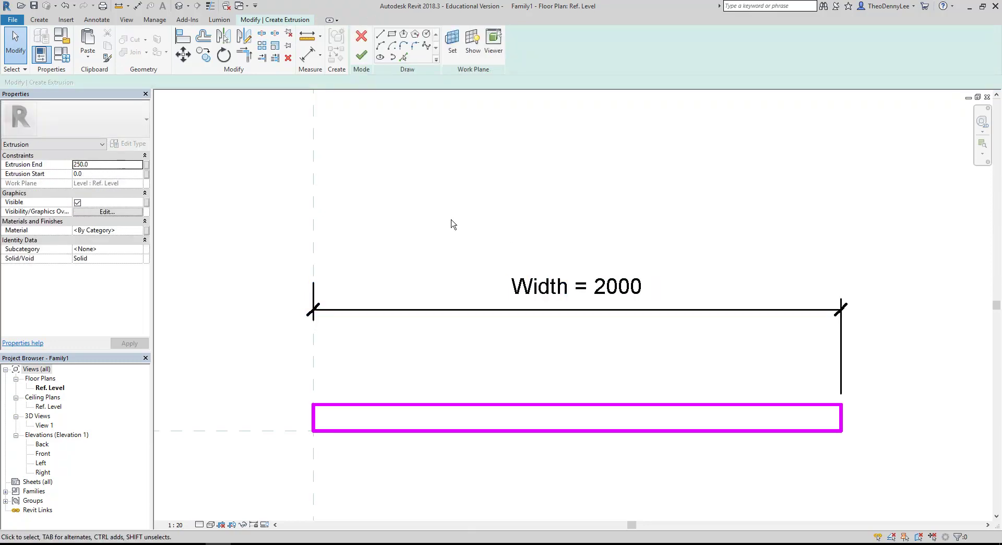
# - Place an aligned dimension beside the rectangle from the horizontal center reference plane to its upper long edge
pyautogui.scroll(-3, 432, 246)
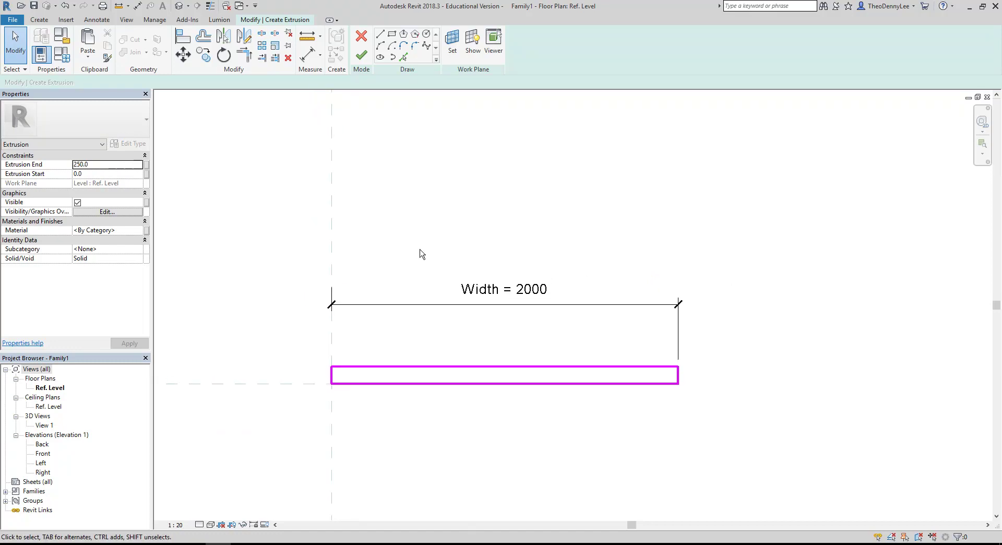
pyautogui.scroll(2, 422, 254)
pyautogui.moveTo(421, 252); pyautogui.dragTo(447, 249, button='middle')
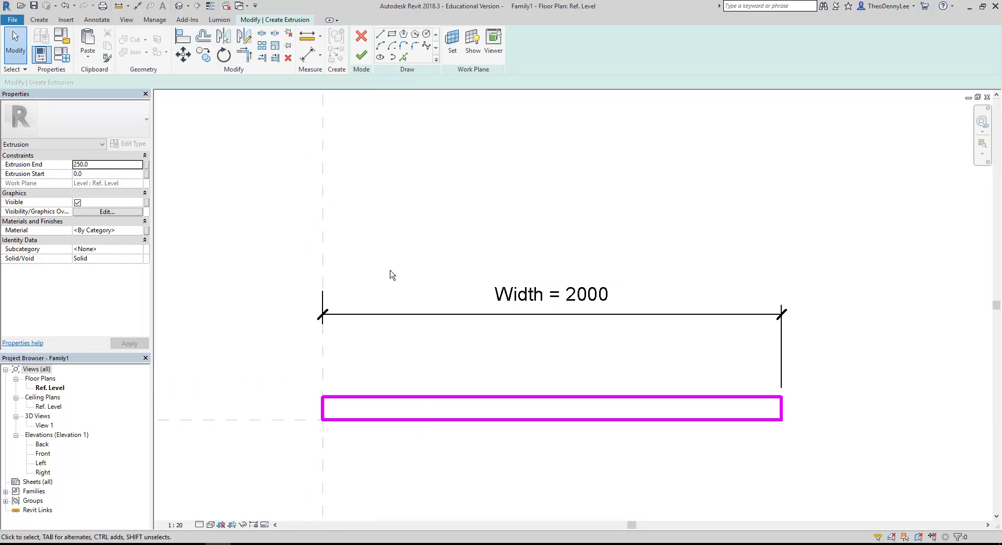
pyautogui.click(308, 56)
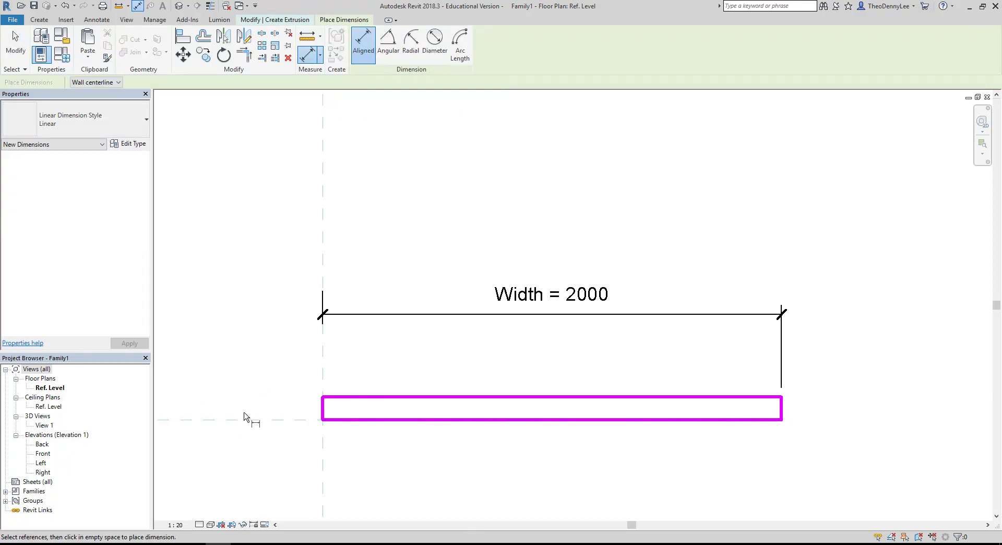
pyautogui.click(245, 418)
pyautogui.click(398, 398)
pyautogui.click(246, 349)
pyautogui.rightClick(291, 213)
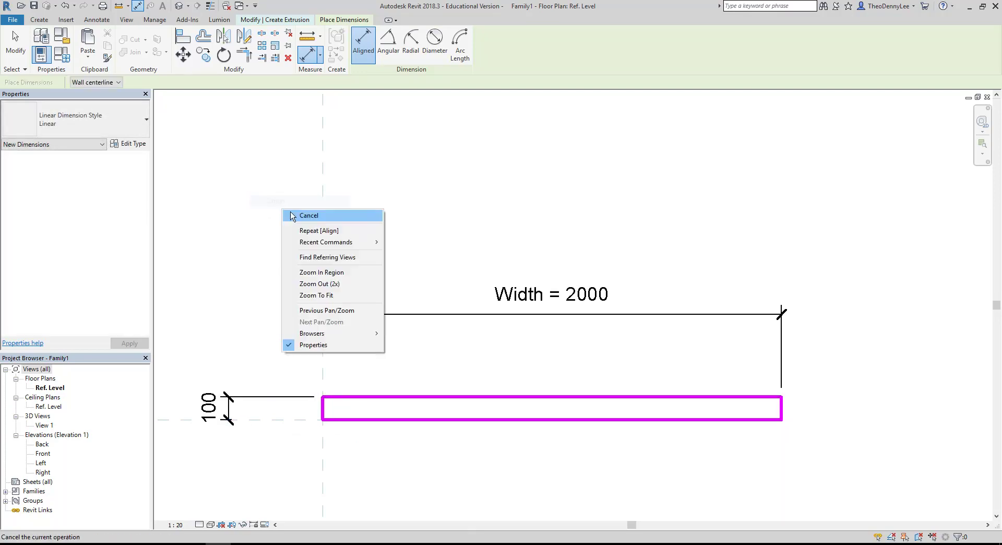
pyautogui.click(290, 215)
# - Label the rectangle's short-side dimension with a new type-based family parameter named Depth
pyautogui.click(263, 398)
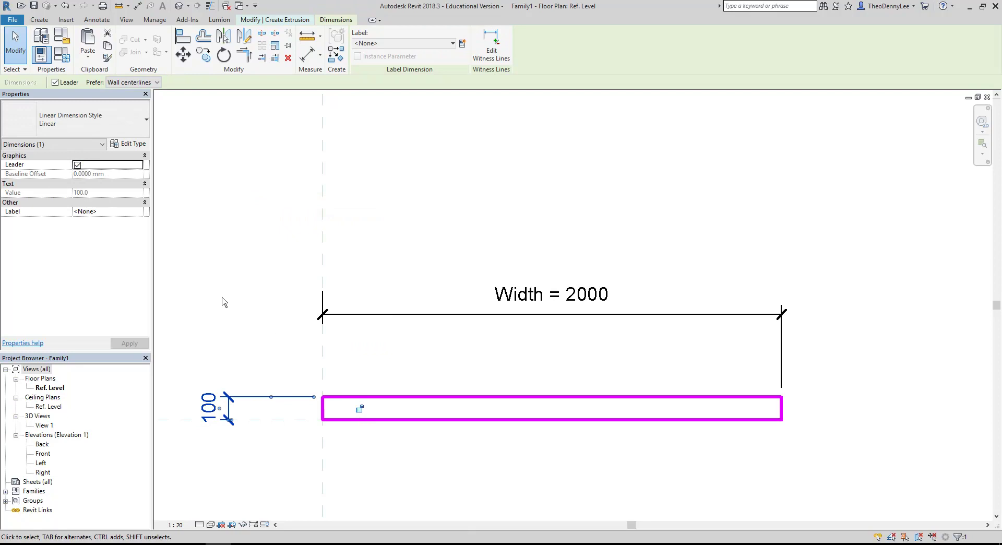
pyautogui.scroll(3, 297, 318)
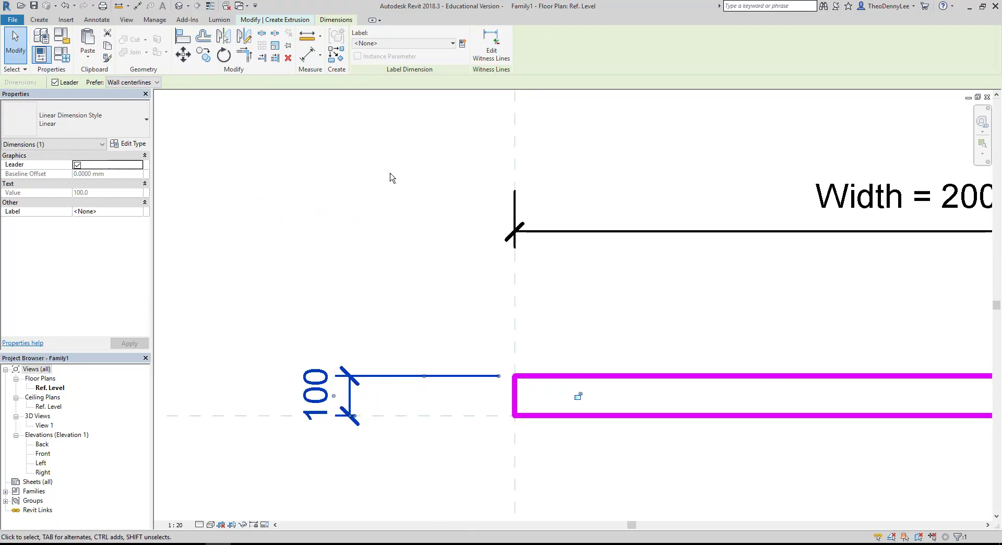
pyautogui.click(463, 44)
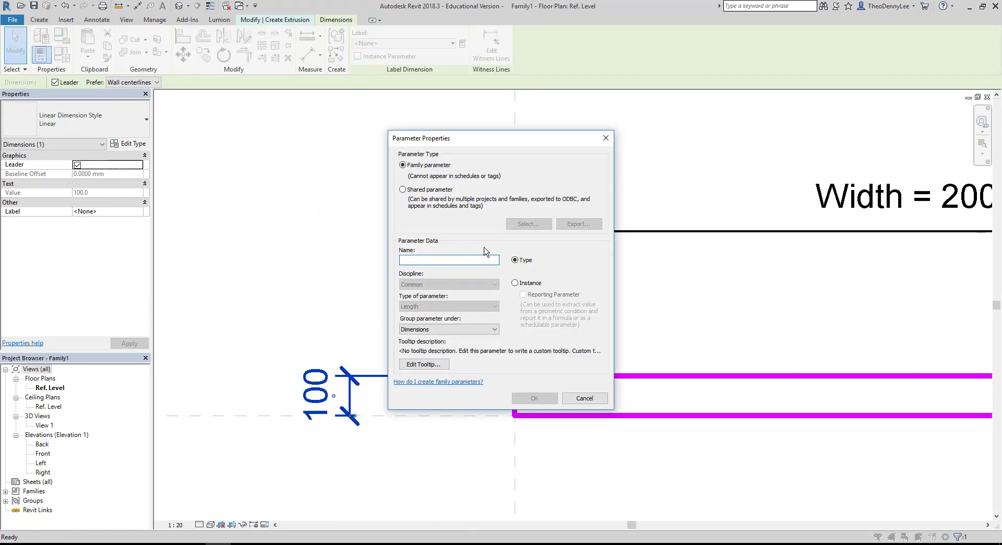
pyautogui.write('Depth')
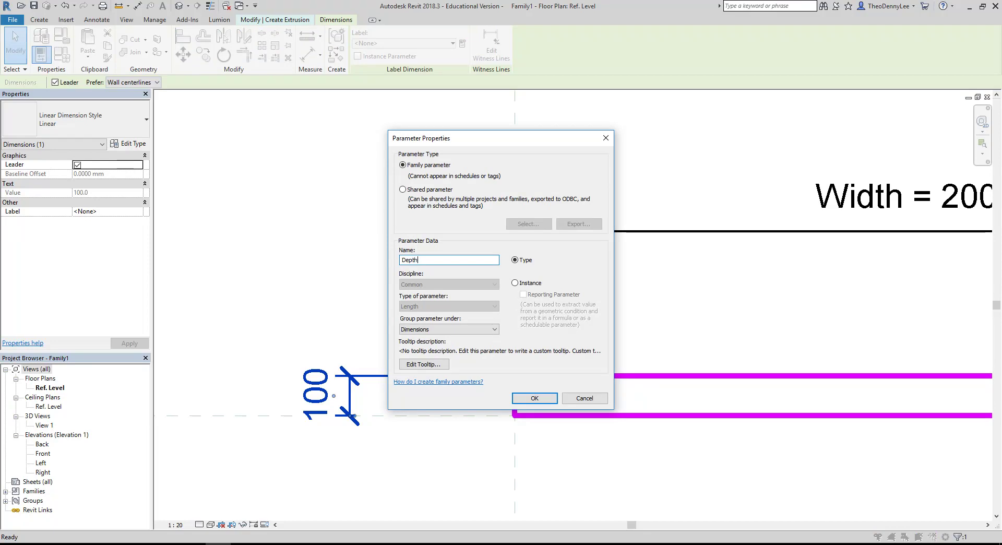
pyautogui.press('Return')
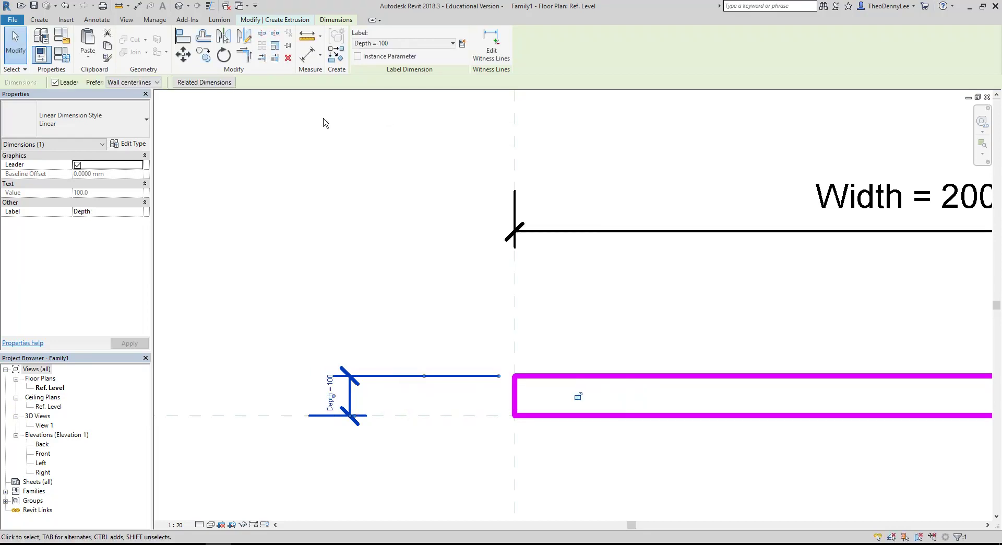
pyautogui.press('Escape')
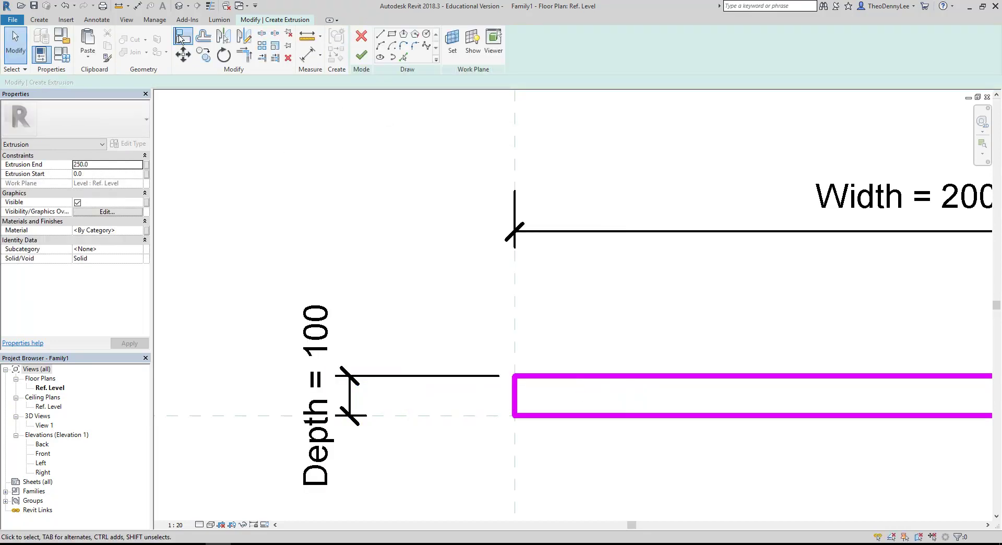
# - Try to align the horizontal reference plane with the rectangle's lower long edge, using that edge as the alignment reference
pyautogui.click(180, 38)
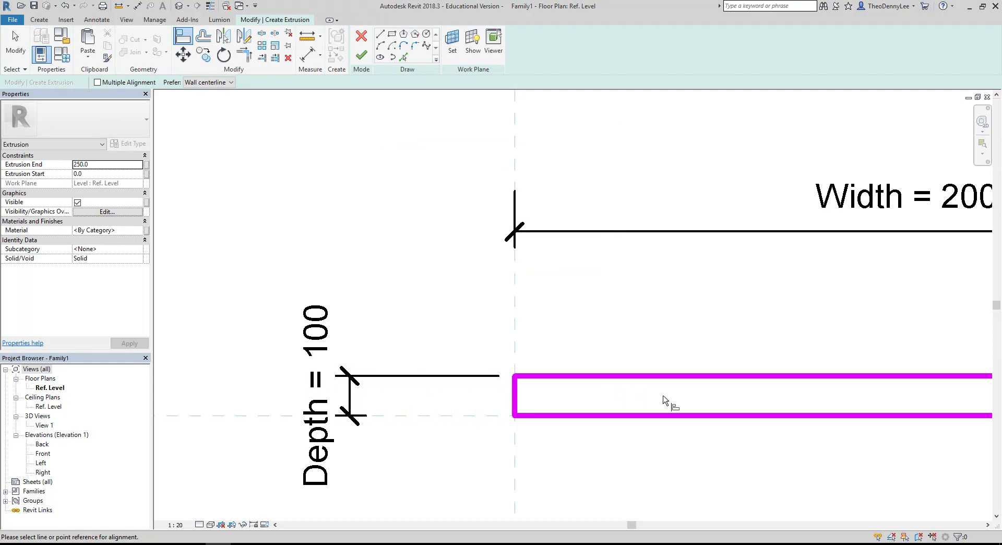
pyautogui.click(662, 422)
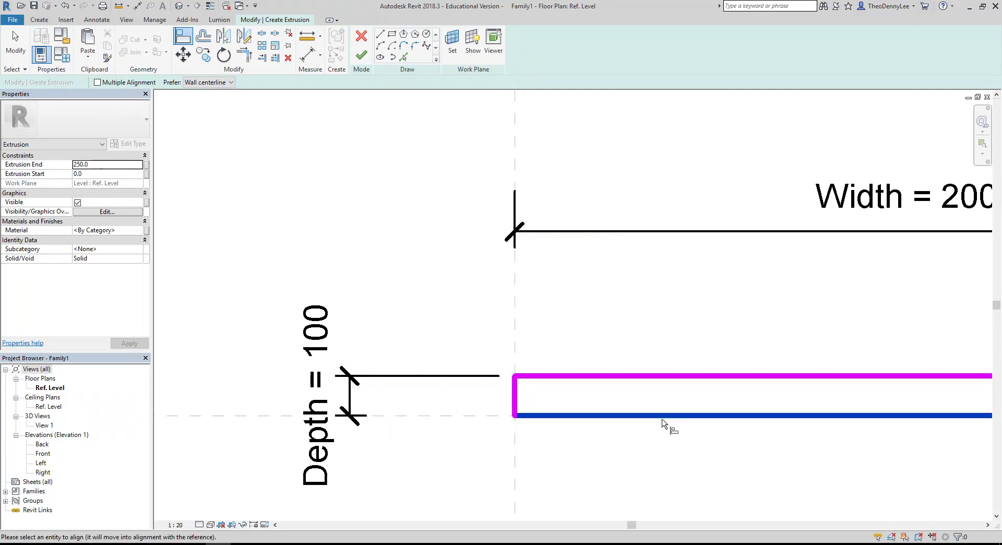
pyautogui.click(471, 420)
pyautogui.scroll(-5, 577, 313)
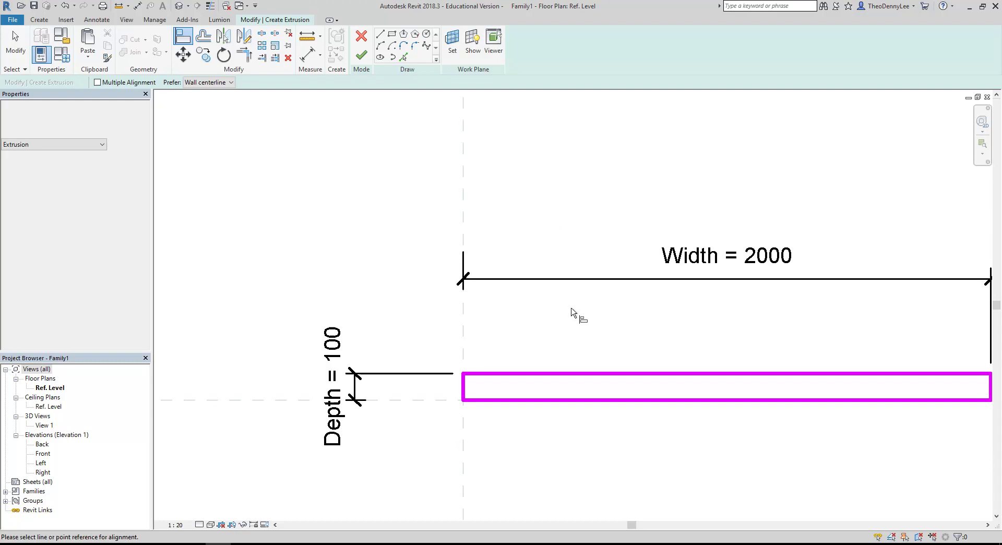
pyautogui.rightClick(399, 208)
pyautogui.click(412, 209)
pyautogui.rightClick(425, 215)
pyautogui.click(428, 220)
pyautogui.moveTo(428, 220); pyautogui.dragTo(374, 208, button='middle')
pyautogui.scroll(1, 378, 214)
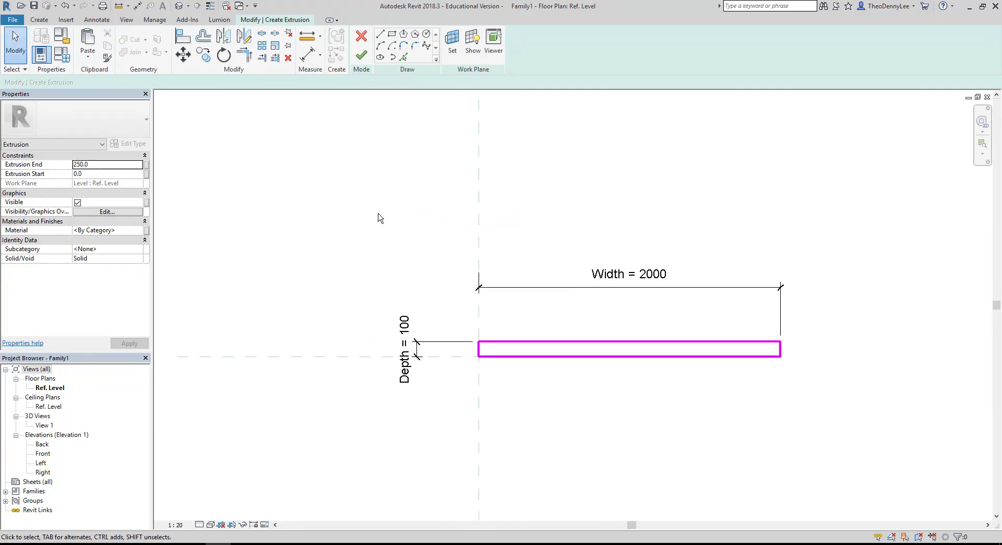
# - Align the rectangle's lower long edge to the horizontal center reference plane and leave the Align command
pyautogui.press('a')
pyautogui.press('l')
pyautogui.click(325, 361)
pyautogui.click(668, 358)
pyautogui.rightClick(413, 254)
pyautogui.click(420, 259)
pyautogui.rightClick(428, 270)
pyautogui.click(436, 274)
pyautogui.scroll(1, 387, 287)
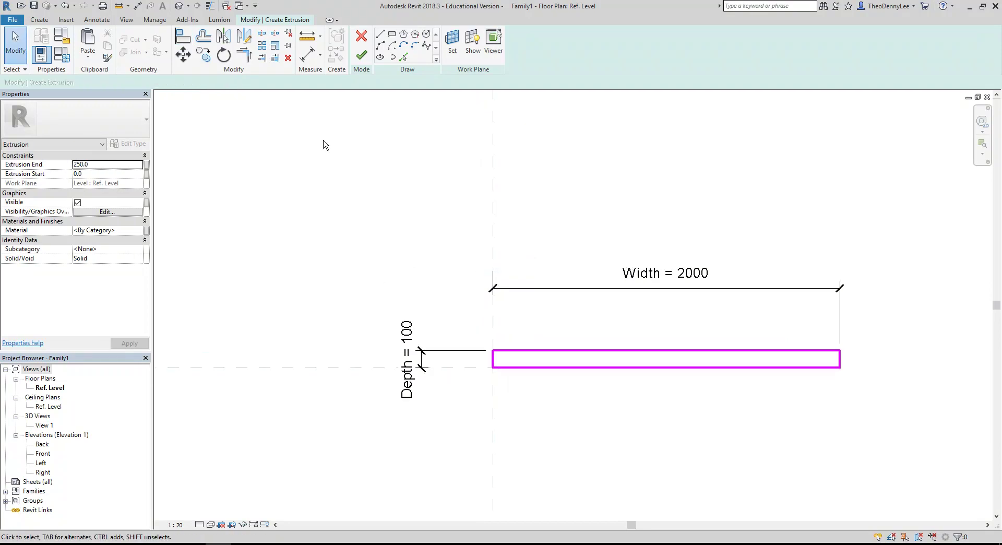
# - Finish the rectangle sketch to create the extrusion, and deselect it
pyautogui.click(361, 55)
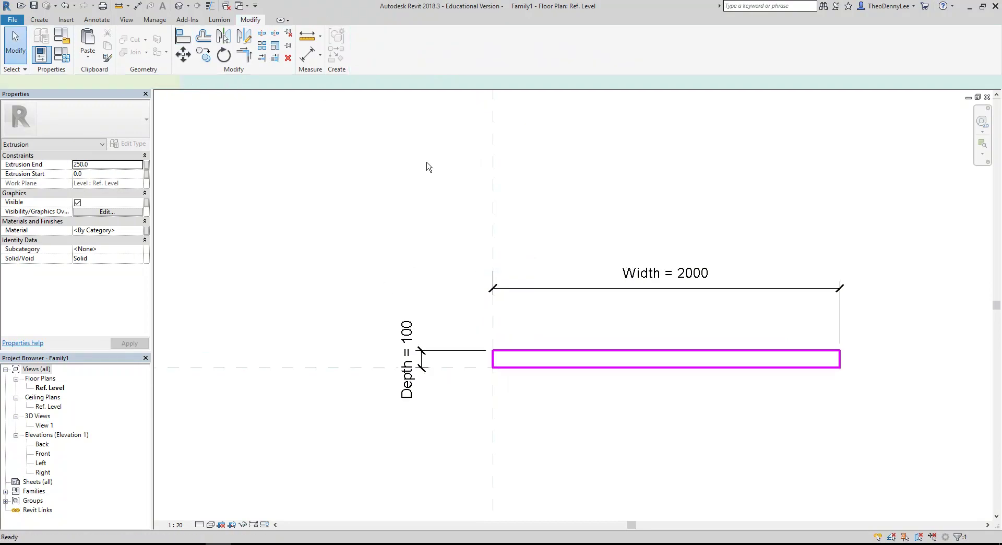
pyautogui.click(586, 254)
pyautogui.scroll(-1, 478, 242)
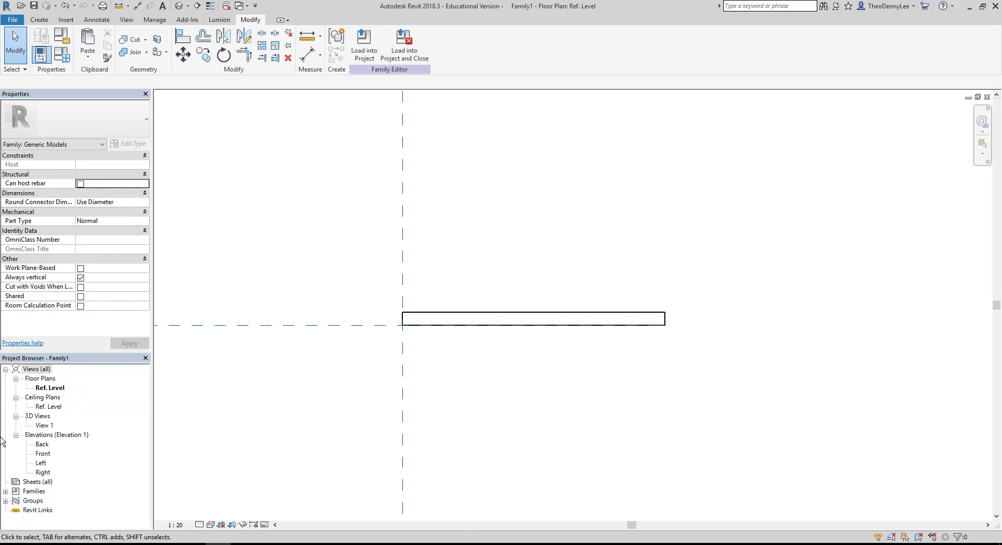
# - Open 3D View 1 and examine the extruded block from an oblique angle
pyautogui.doubleClick(52, 426)
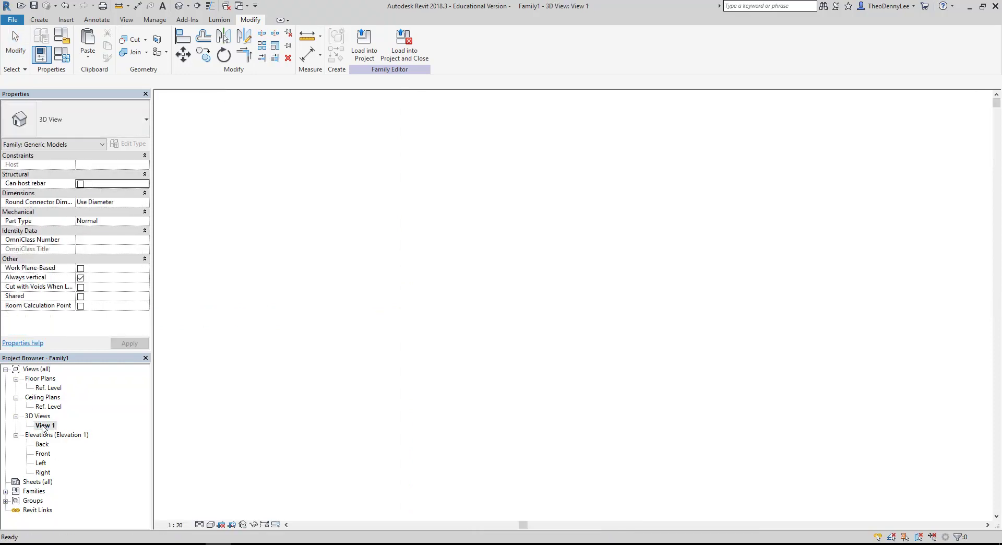
pyautogui.rightClick(406, 181)
pyautogui.click(454, 278)
pyautogui.scroll(-2, 395, 358)
pyautogui.keyDown('shift'); pyautogui.moveTo(468, 291); pyautogui.dragTo(443, 447, button='middle'); pyautogui.keyUp('shift')
pyautogui.scroll(1, 410, 404)
pyautogui.moveTo(410, 402); pyautogui.dragTo(481, 446, button='middle')
pyautogui.scroll(1, 580, 486)
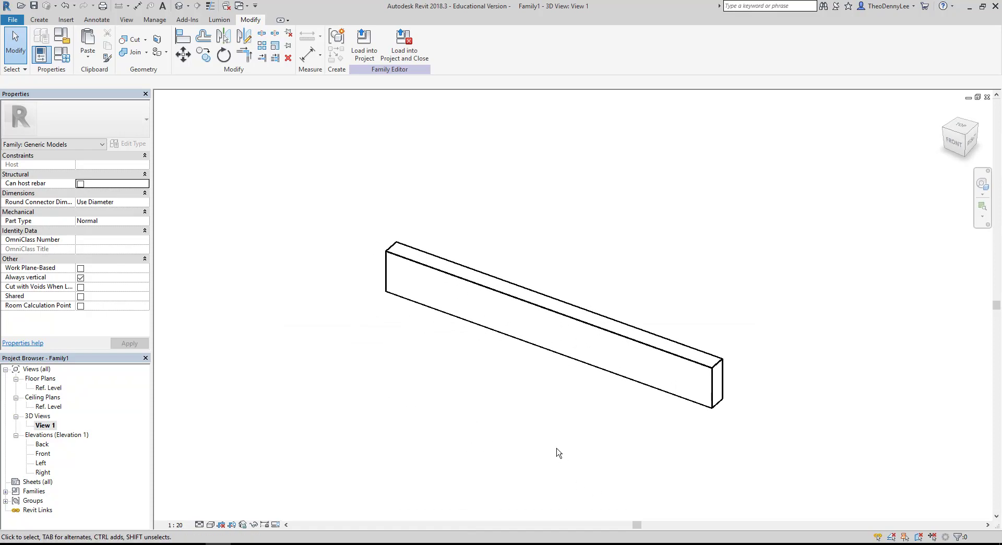
pyautogui.scroll(-1, 509, 423)
pyautogui.moveTo(509, 423); pyautogui.dragTo(662, 470, button='middle')
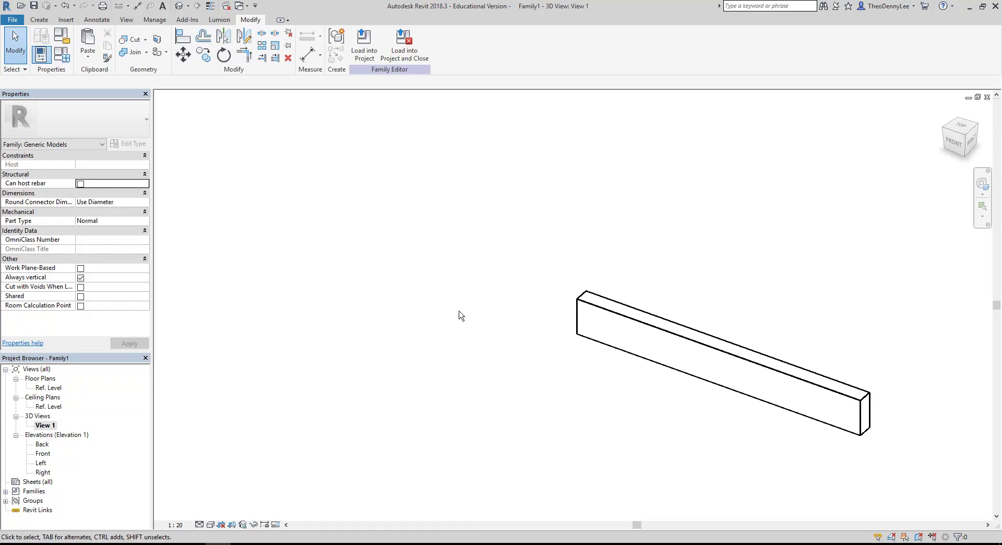
# - Open the family types table with the Depth and Width parameters
pyautogui.click(65, 56)
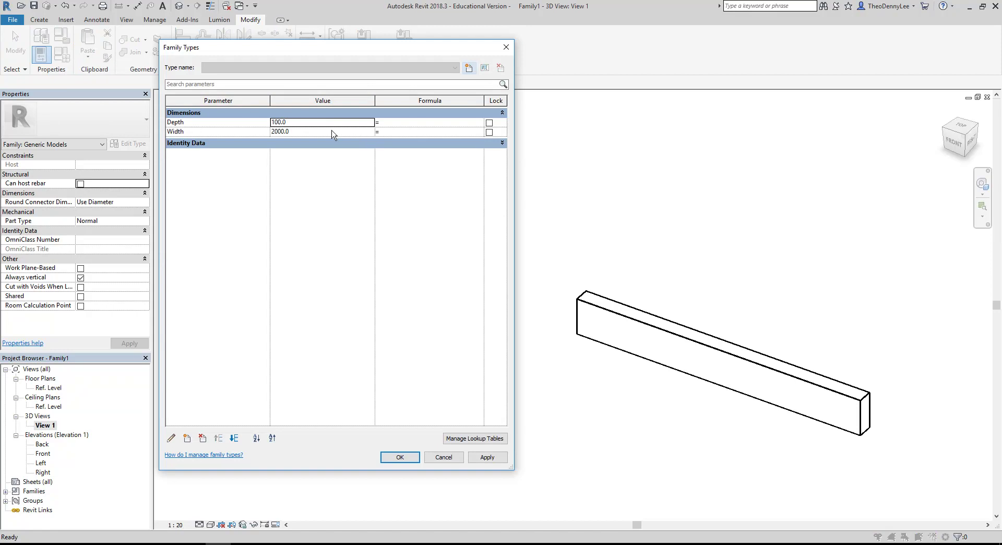
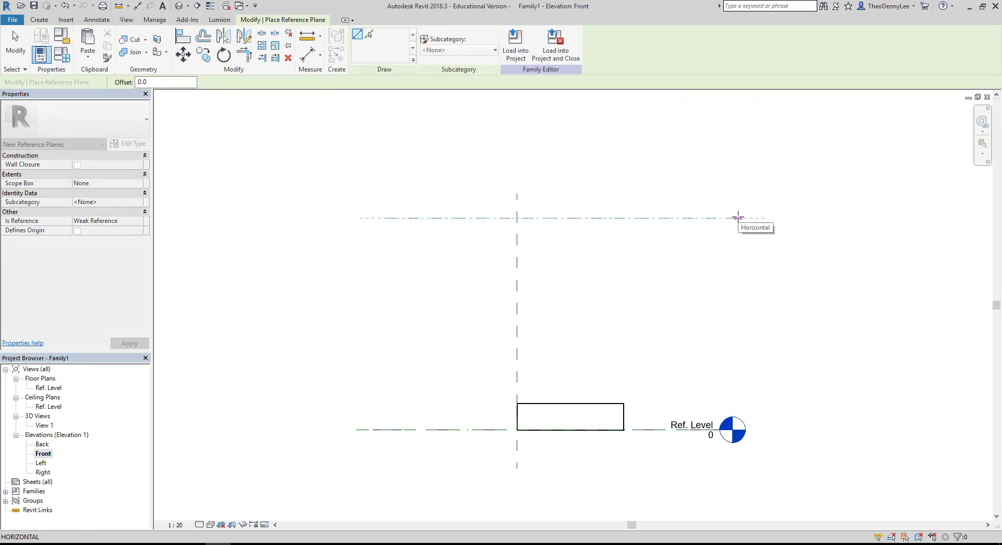
# - Finish a horizontal reference plane about 1987 mm above Ref. Level in the Front elevation and dimension its height from the level
pyautogui.click(737, 218)
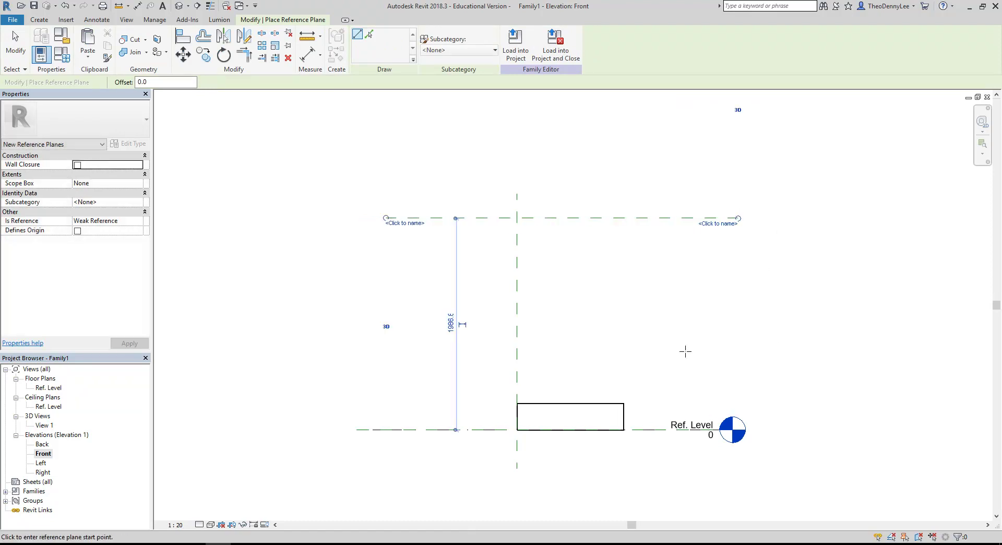
pyautogui.click(308, 54)
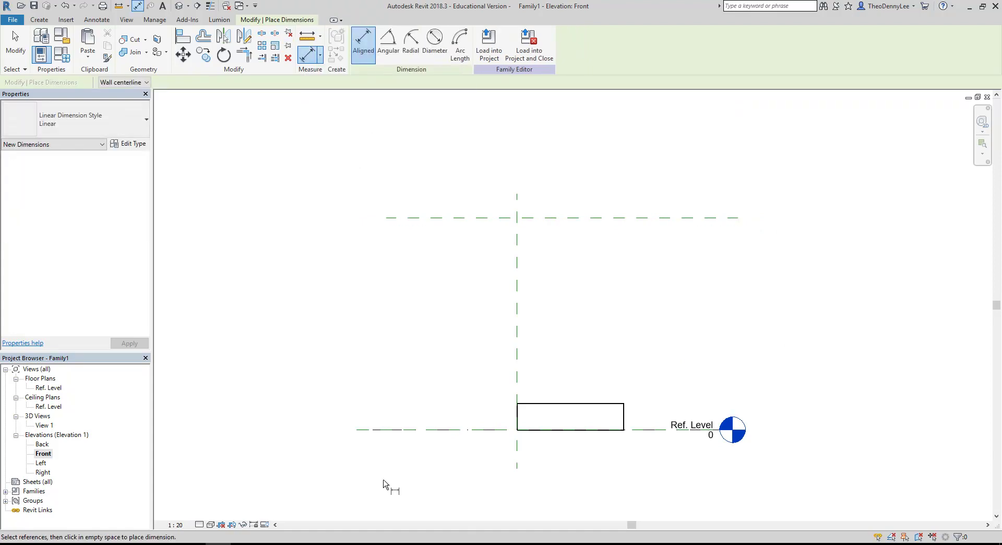
pyautogui.click(422, 430)
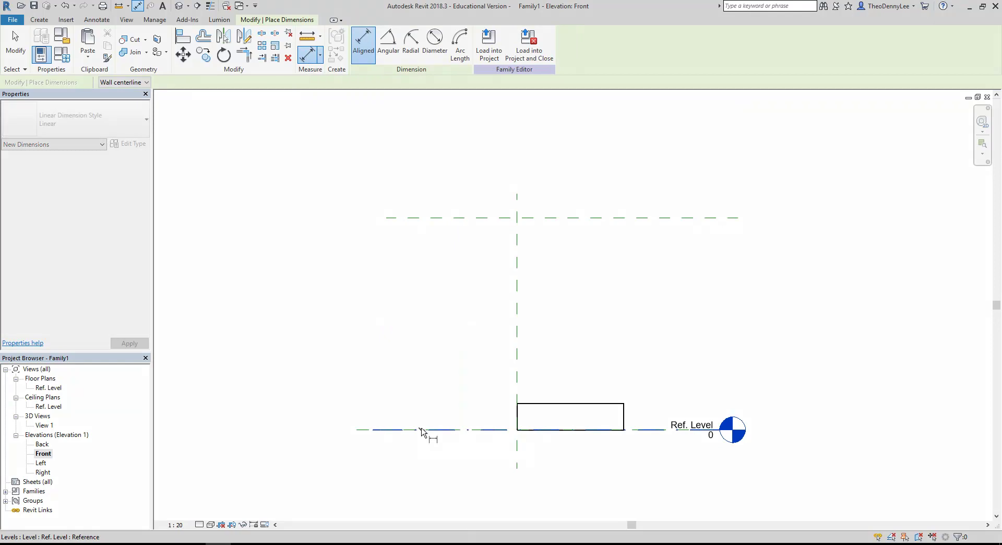
pyautogui.click(444, 221)
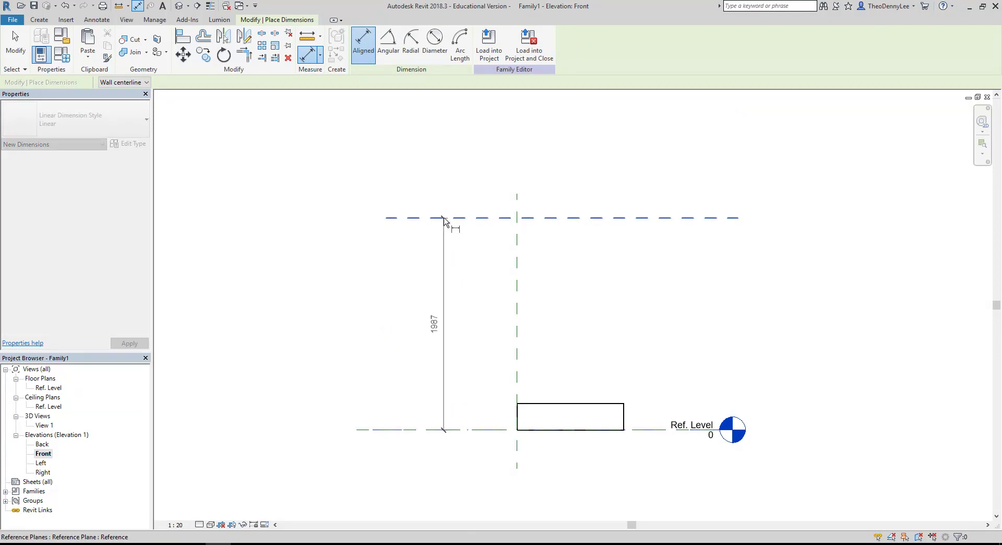
pyautogui.click(290, 216)
pyautogui.rightClick(306, 161)
pyautogui.click(334, 167)
pyautogui.rightClick(364, 181)
pyautogui.click(392, 187)
pyautogui.moveTo(439, 279); pyautogui.dragTo(477, 268, button='middle')
# - Label the vertical dimension with a new family type parameter named Height, grouped under Dimensions
pyautogui.click(314, 330)
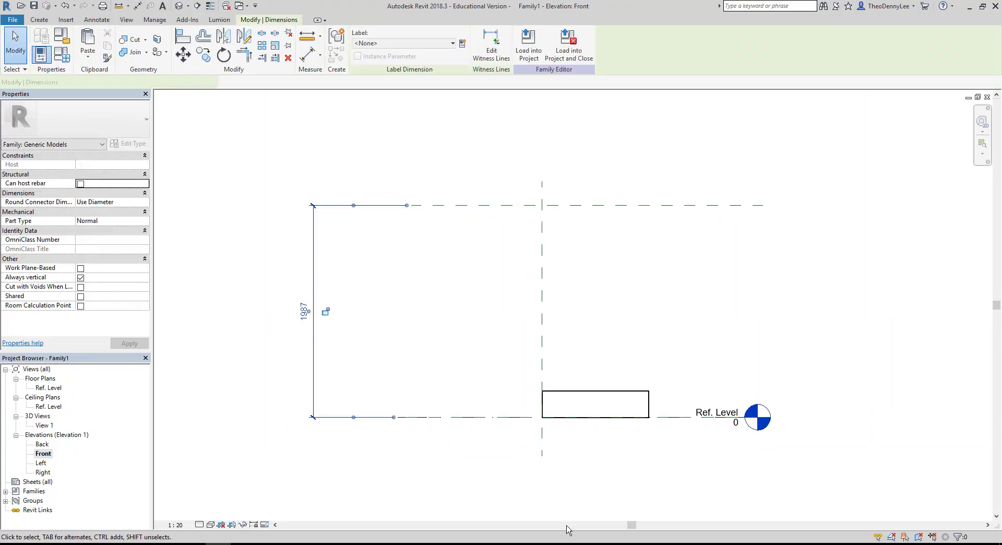
pyautogui.click(462, 43)
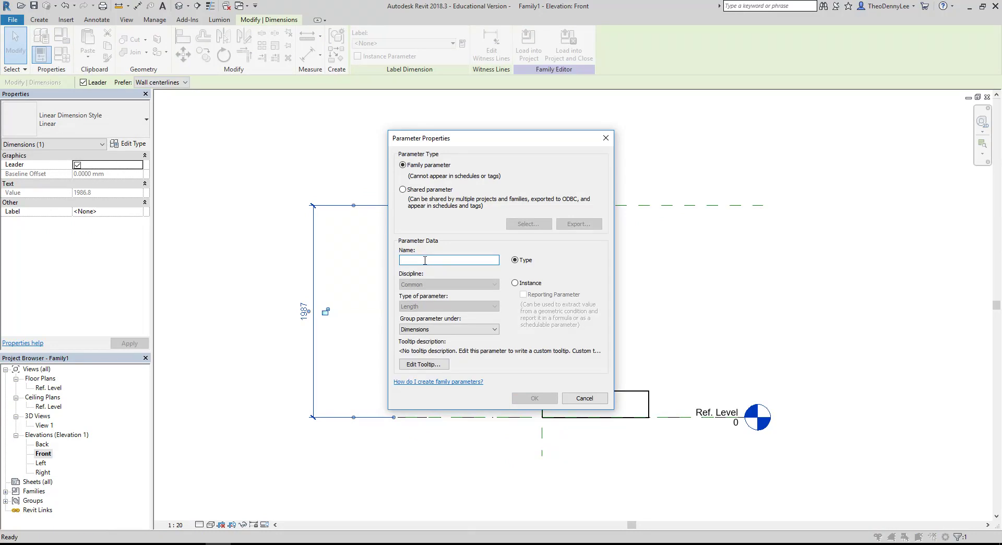
pyautogui.write('Height')
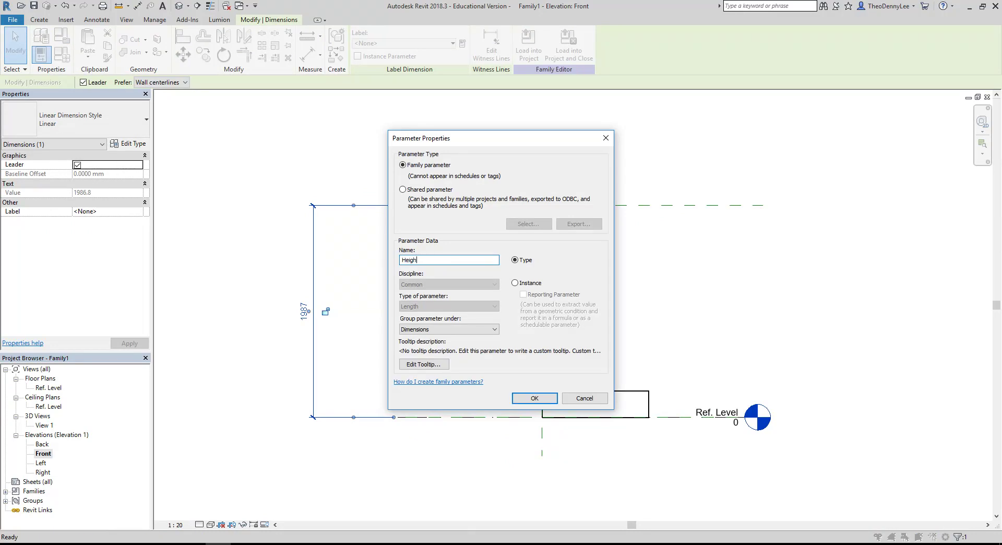
pyautogui.click(536, 397)
pyautogui.click(444, 175)
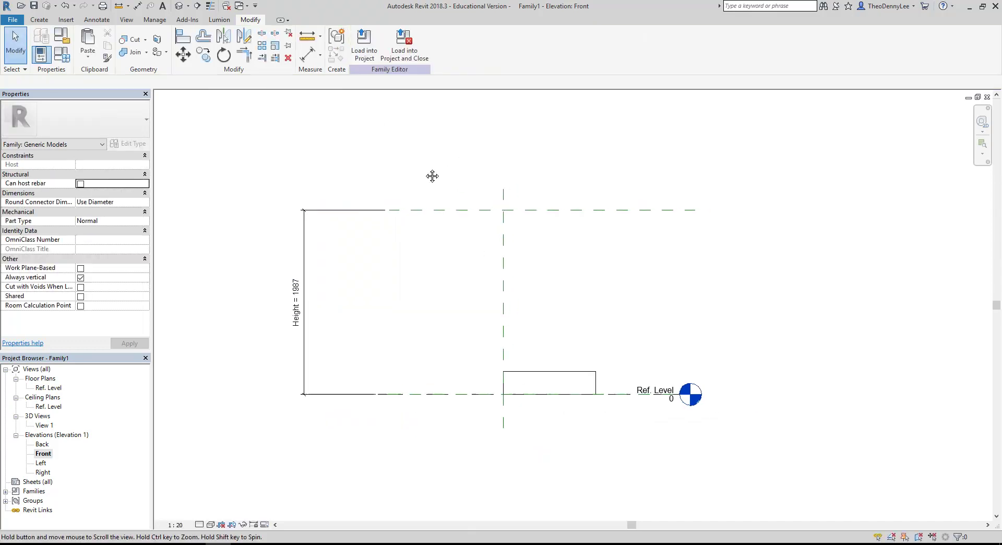
# - Stretch the extrusion's top edge up to the upper reference plane and deselect the extrusion
pyautogui.click(547, 386)
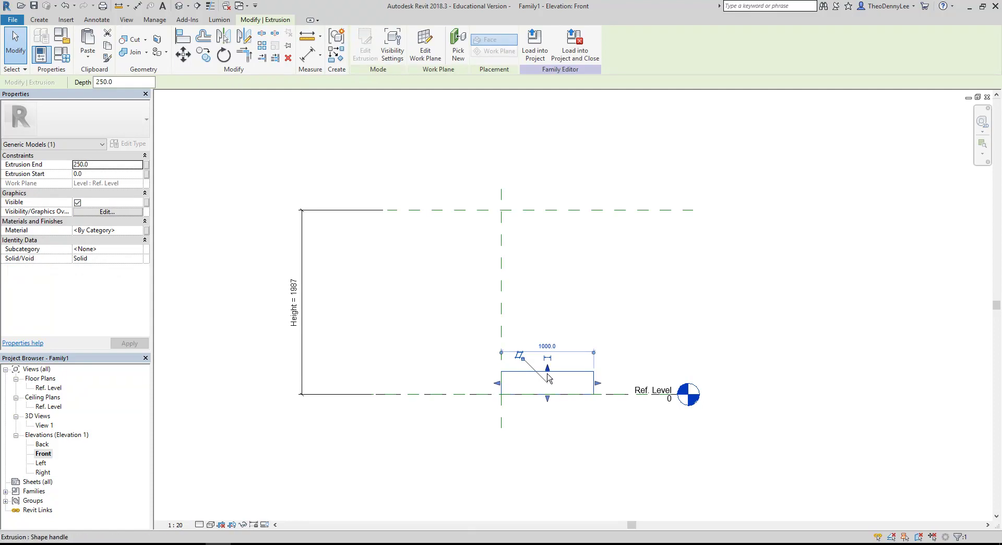
pyautogui.moveTo(548, 373); pyautogui.dragTo(545, 214)
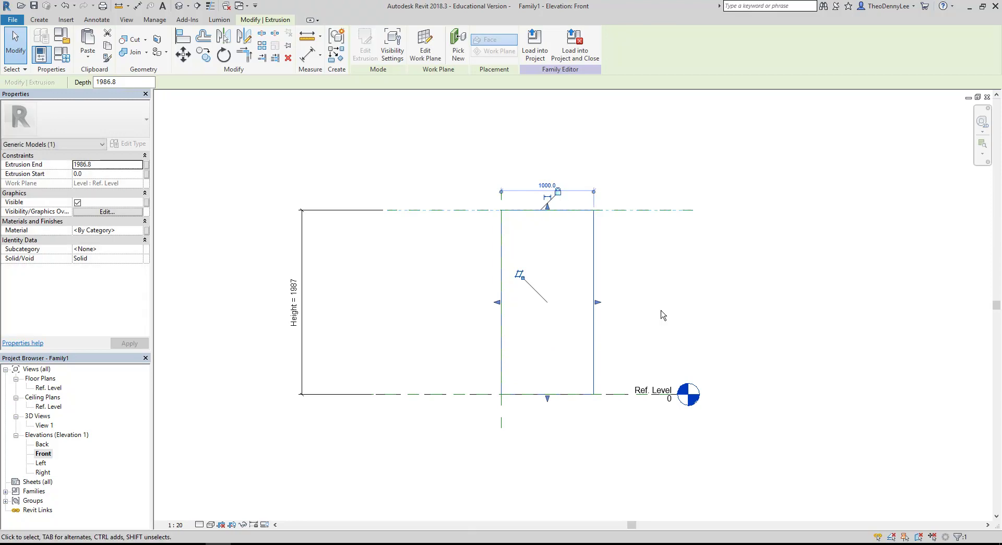
pyautogui.click(701, 450)
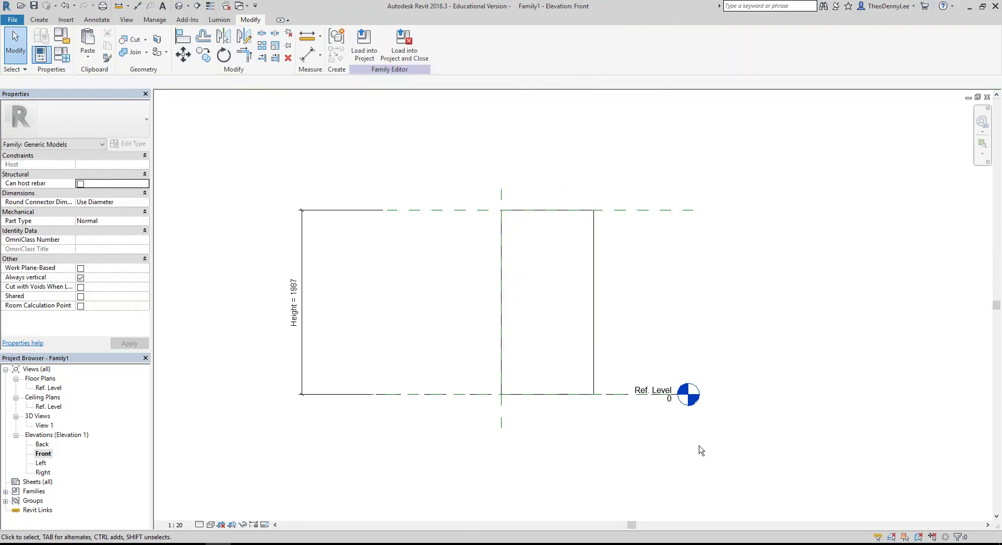
# - Open 3D View 1 and examine the stretched panel
pyautogui.click(44, 425)
pyautogui.doubleClick(44, 426)
pyautogui.scroll(-3, 378, 266)
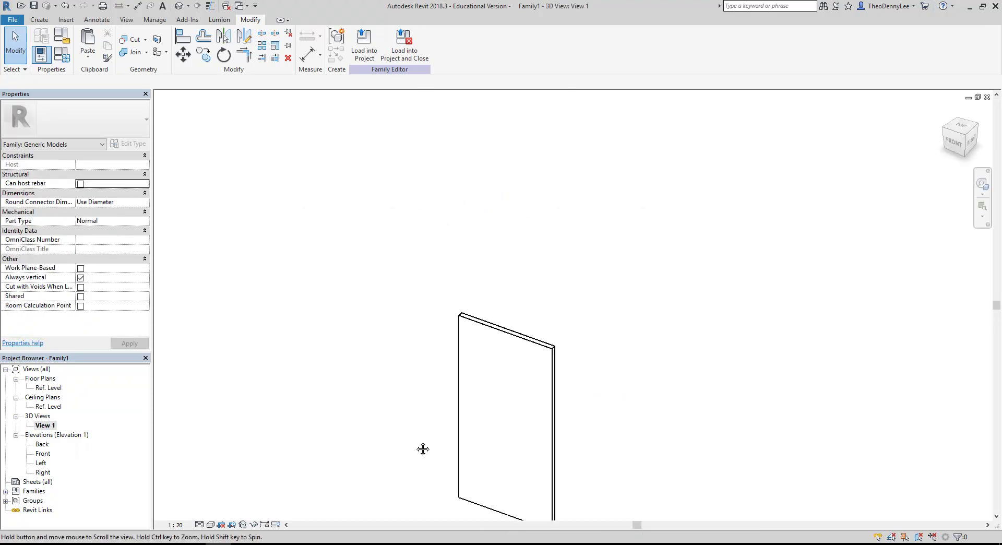
pyautogui.moveTo(423, 448); pyautogui.dragTo(446, 376, button='middle')
# - Set the Height parameter to 2400 in the family types and apply it to the panel
pyautogui.click(61, 55)
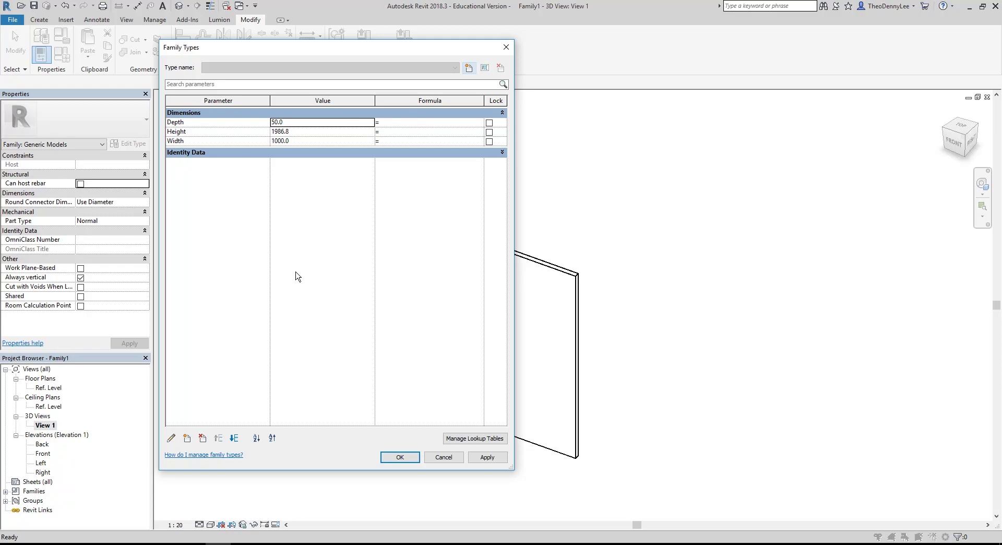
pyautogui.click(312, 141)
pyautogui.click(311, 134)
pyautogui.doubleClick(310, 134)
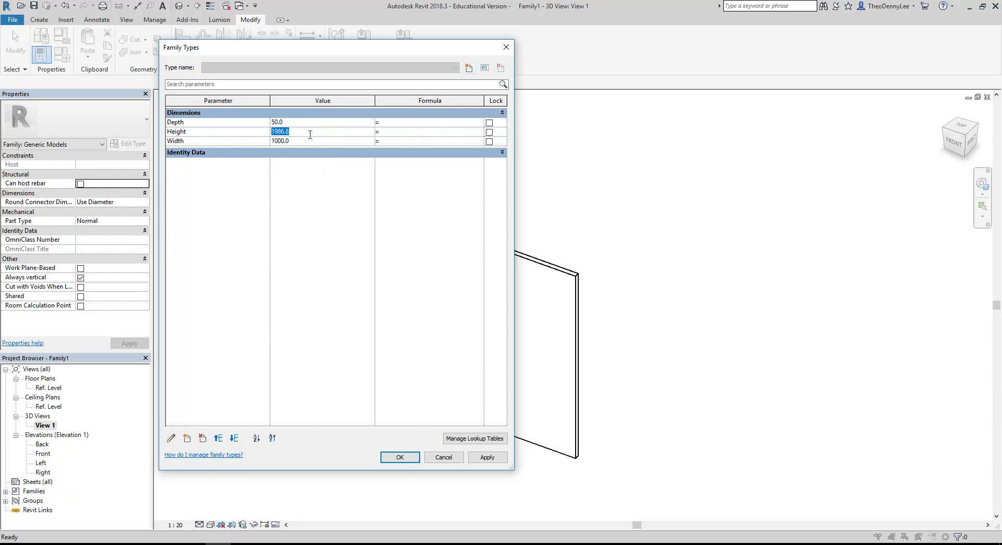
pyautogui.write('2400')
pyautogui.click(487, 458)
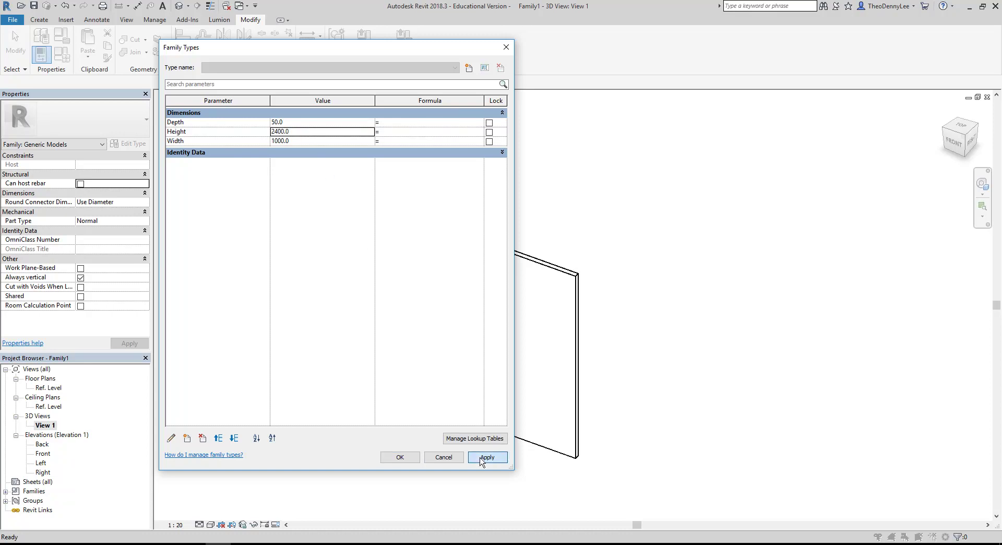
pyautogui.click(400, 458)
pyautogui.keyDown('shift'); pyautogui.moveTo(348, 349); pyautogui.dragTo(349, 308, button='middle'); pyautogui.keyUp('shift')
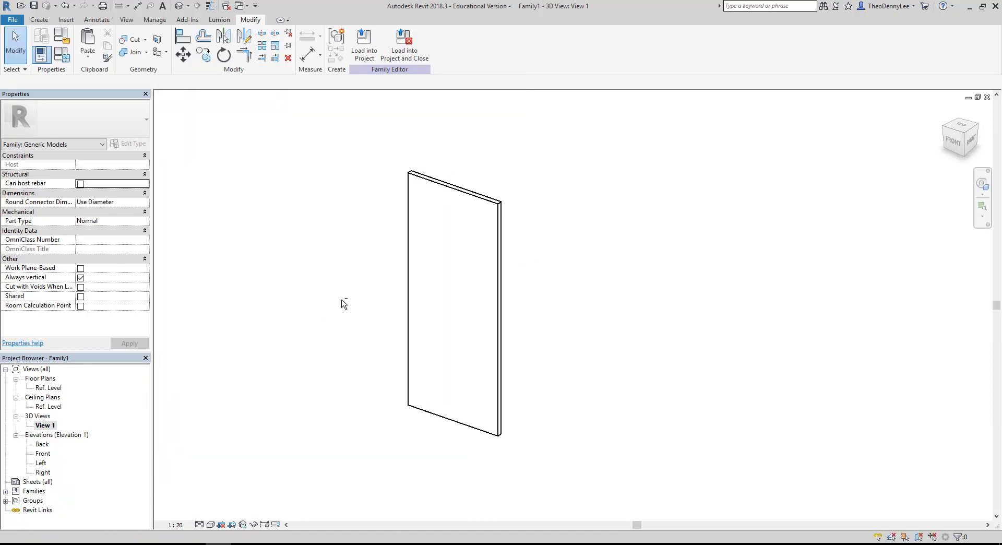
# - Associate the panel extrusion's material with a new family type parameter named Panel Material, grouped under Materials and Finishes
pyautogui.click(408, 314)
pyautogui.scroll(2, 397, 317)
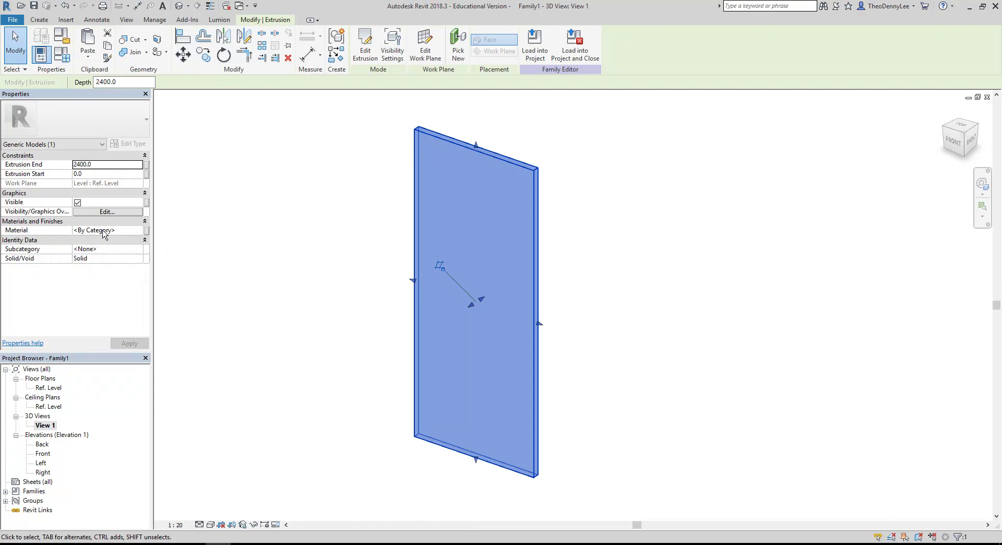
pyautogui.click(146, 231)
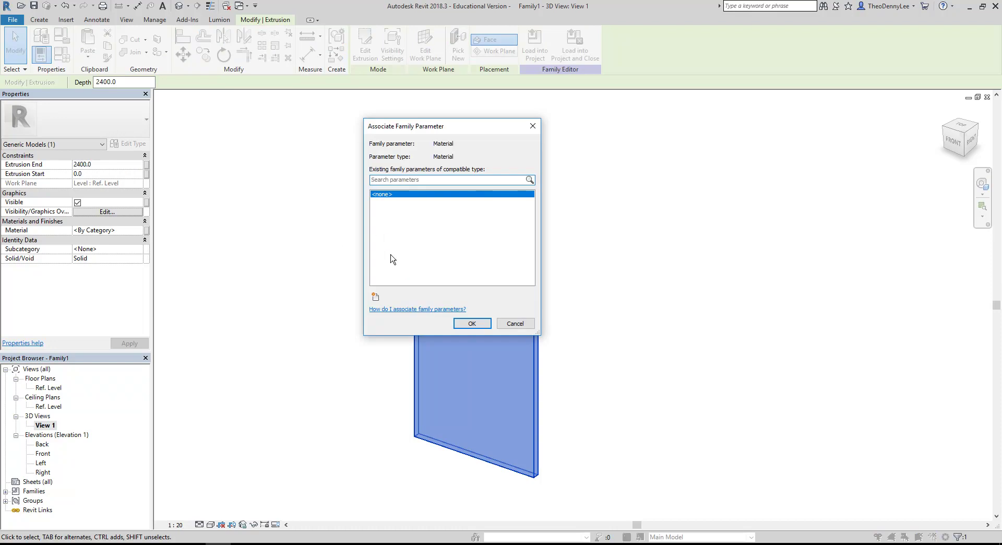
pyautogui.click(376, 296)
pyautogui.write('Panel Material')
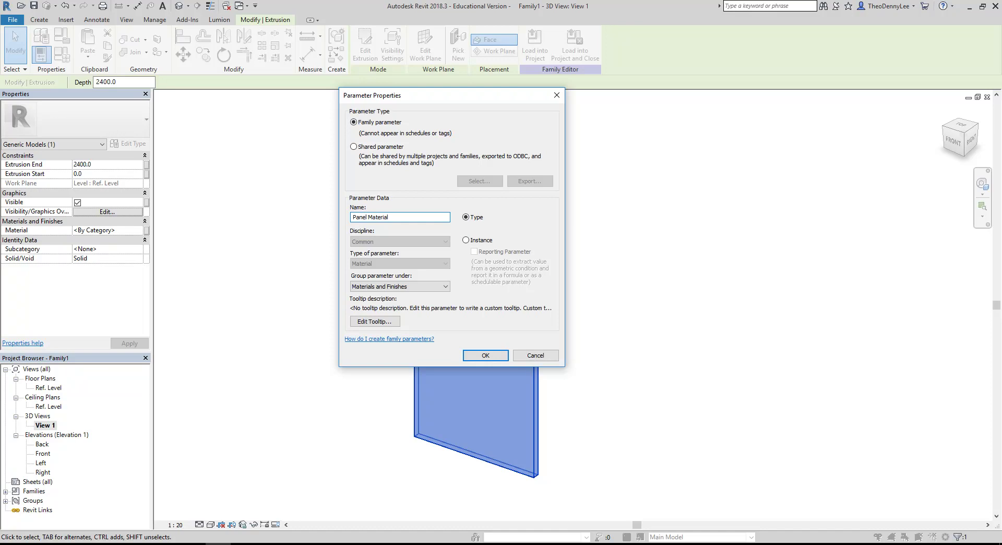
pyautogui.click(484, 355)
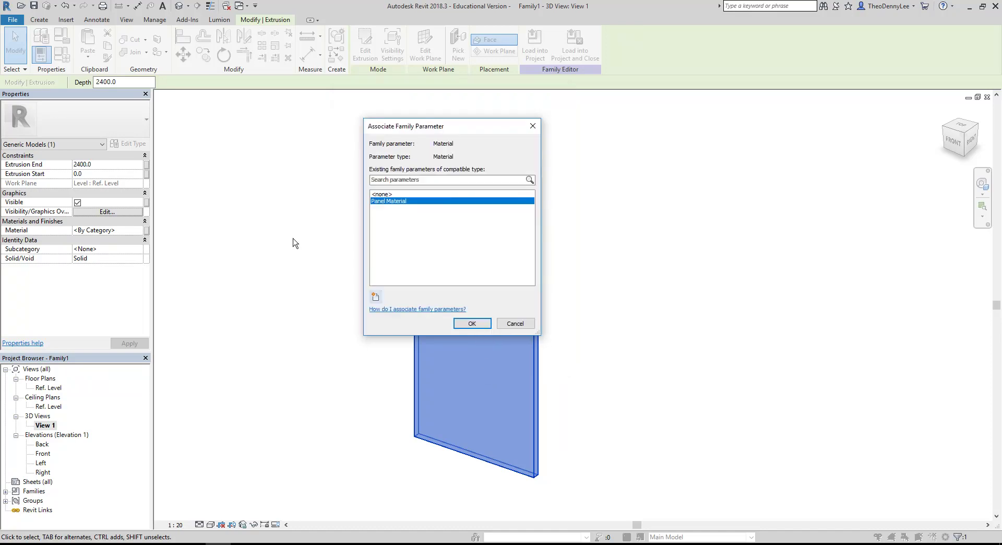
pyautogui.click(471, 324)
pyautogui.click(284, 257)
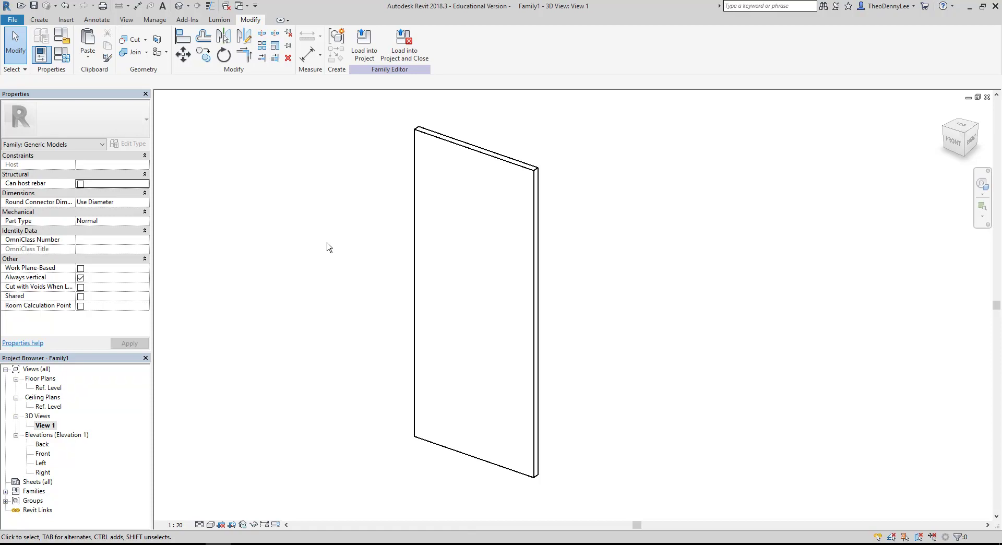
# - Start saving the model as a new family file in the Doors folder of the Revit Library
pyautogui.scroll(3, 329, 248)
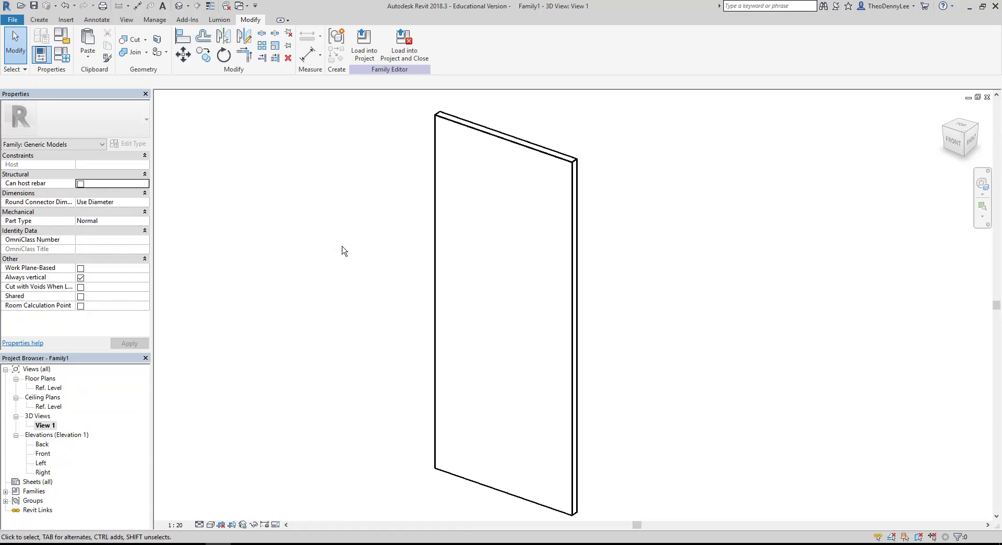
pyautogui.scroll(-2, 343, 251)
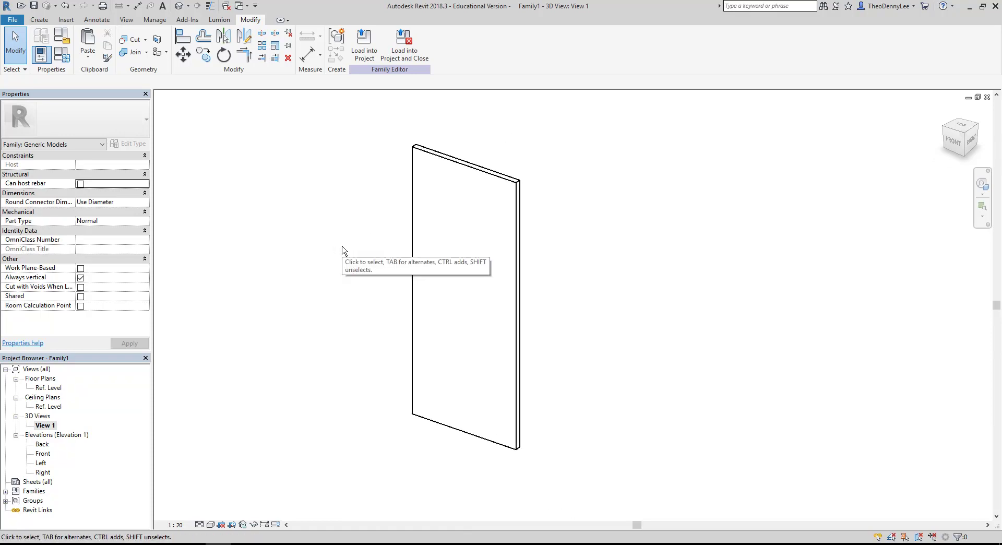
pyautogui.click(21, 18)
pyautogui.moveTo(52, 148)
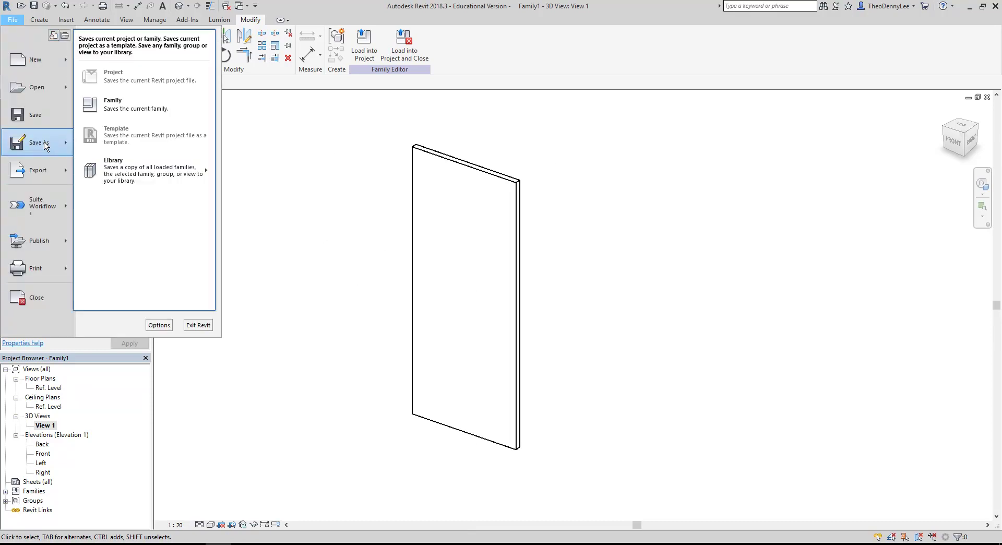
pyautogui.click(130, 111)
pyautogui.click(458, 172)
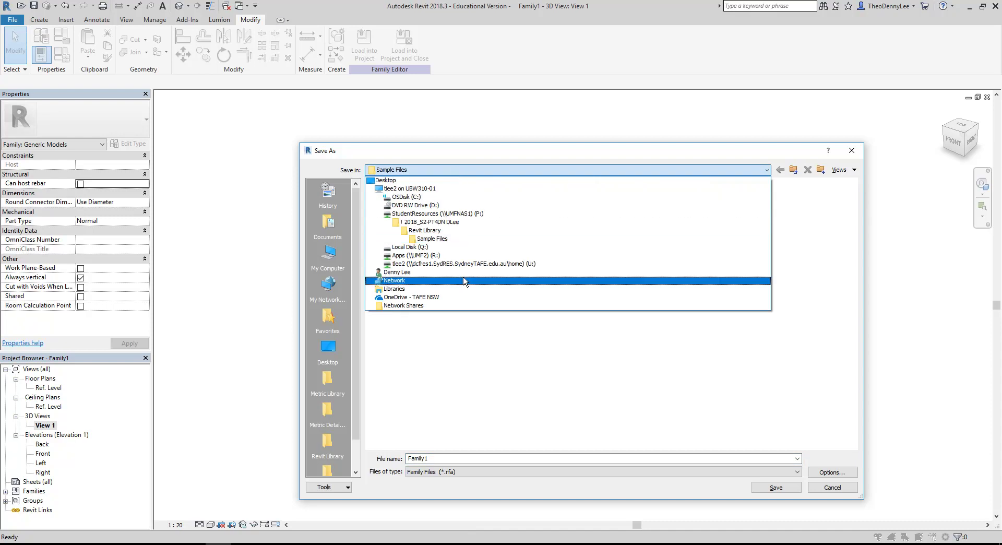
pyautogui.click(439, 231)
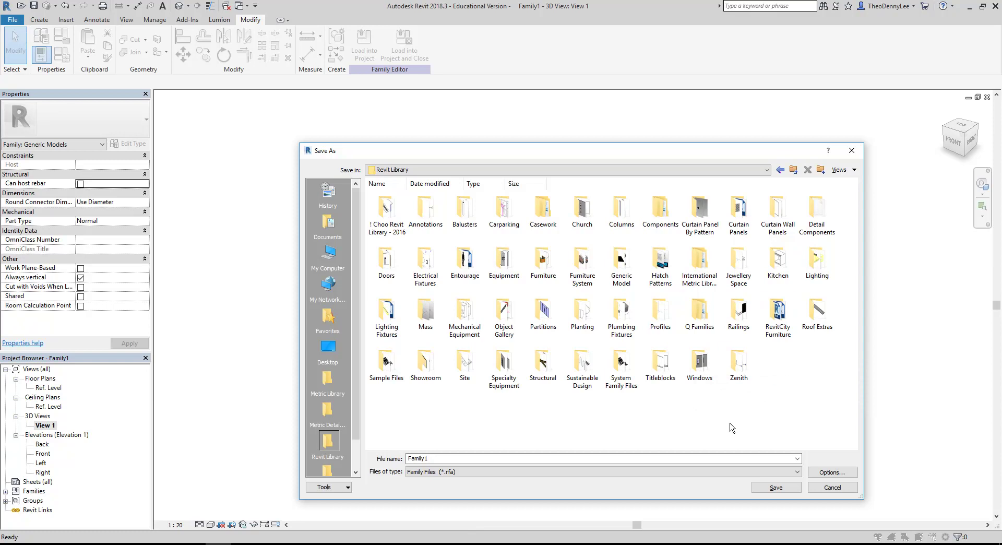
pyautogui.doubleClick(386, 259)
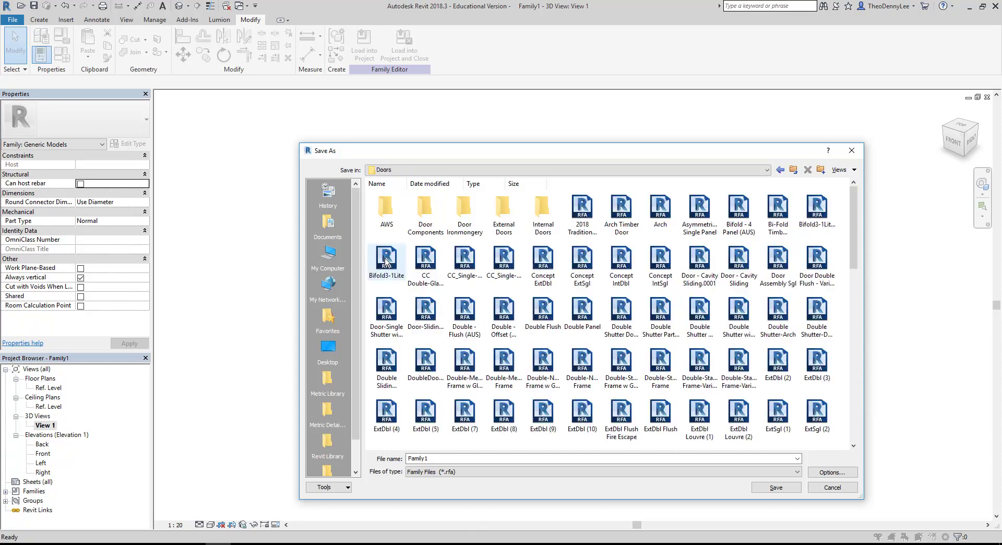
# - Name the family file Panel-Simple and save it
pyautogui.click(464, 458)
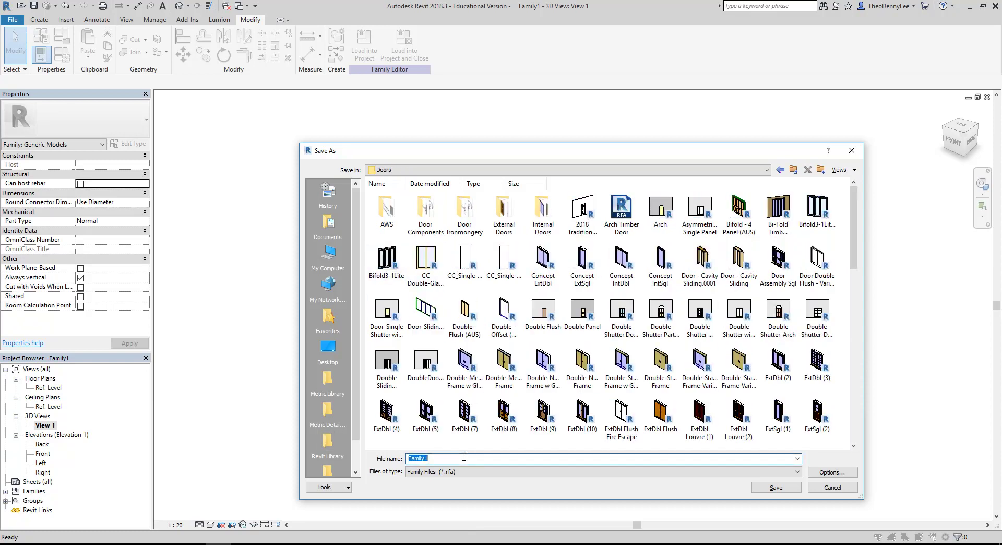
pyautogui.write('Sl')
pyautogui.press('BackSpace')
pyautogui.press('BackSpace')
pyautogui.press('BackSpace')
pyautogui.press('BackSpace')
pyautogui.press('BackSpace')
pyautogui.press('BackSpace')
pyautogui.click(779, 487)
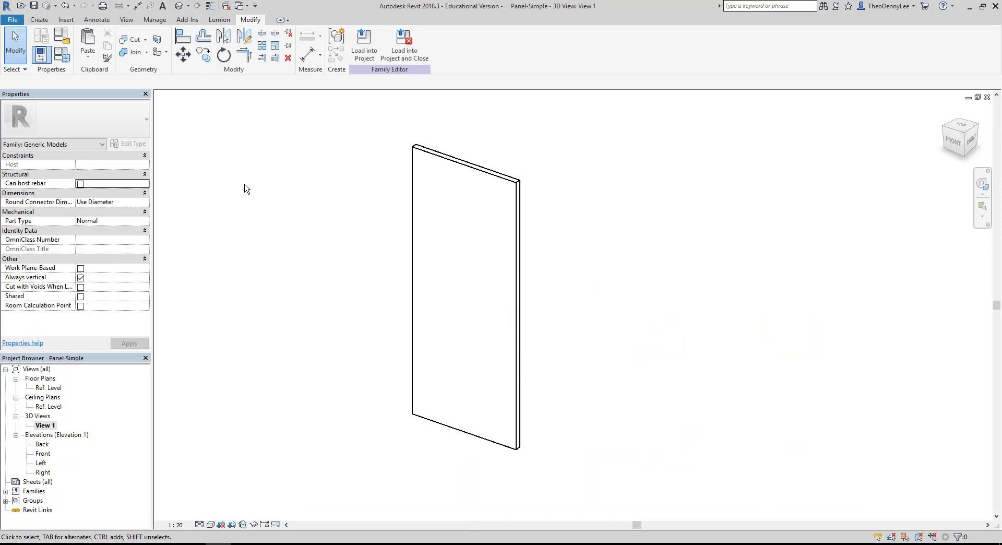
pyautogui.click(364, 45)
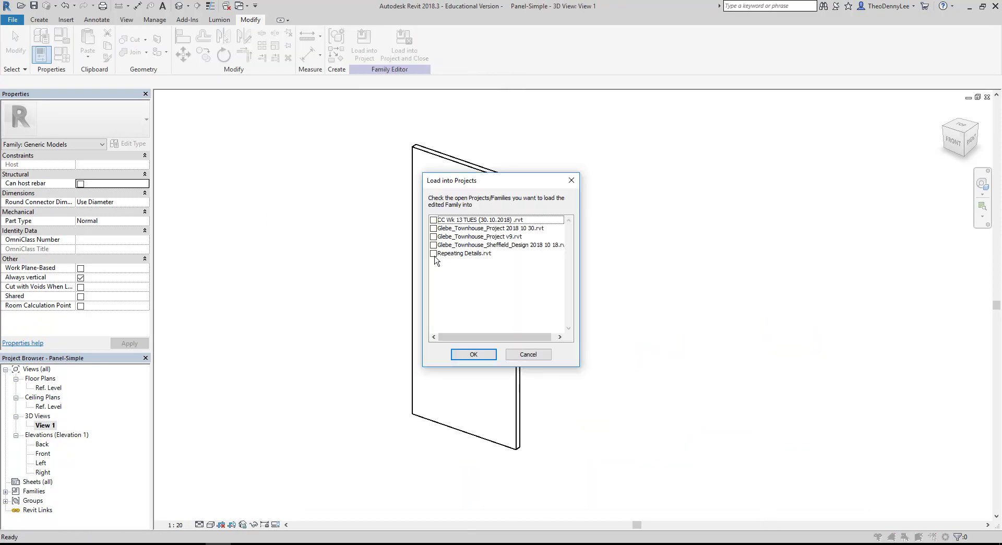
pyautogui.click(528, 354)
pyautogui.moveTo(320, 298); pyautogui.dragTo(336, 308, button='middle')
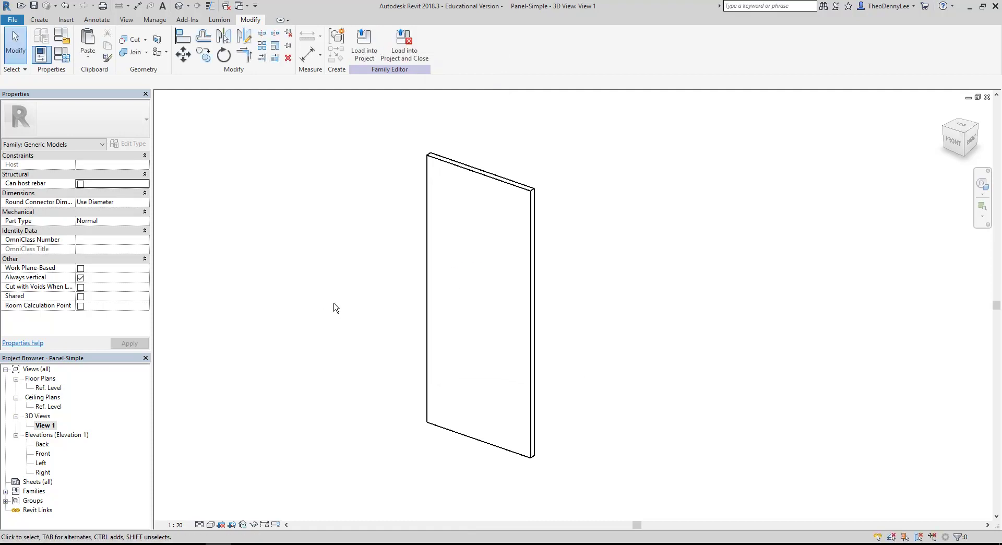
# - Change the family category to Doors
pyautogui.click(61, 37)
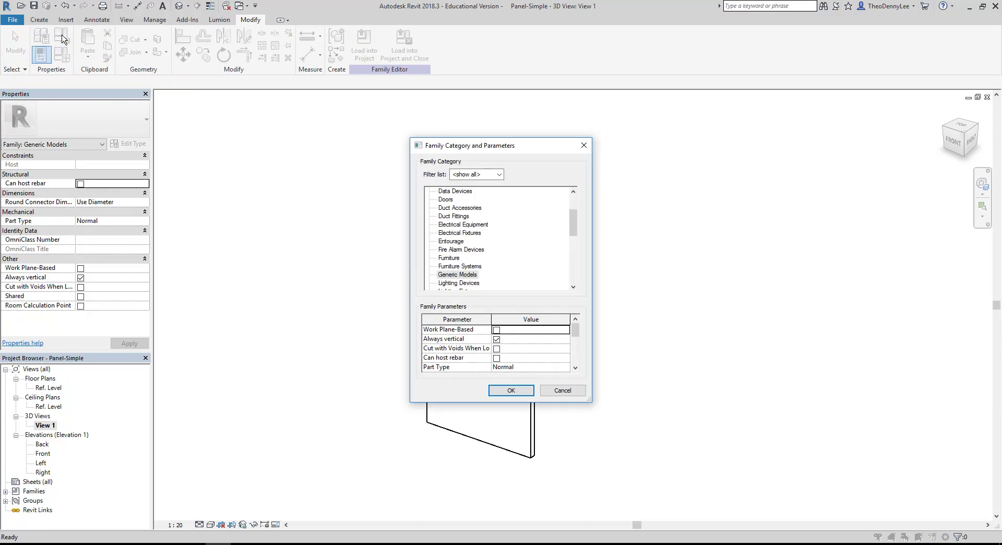
pyautogui.scroll(2, 567, 209)
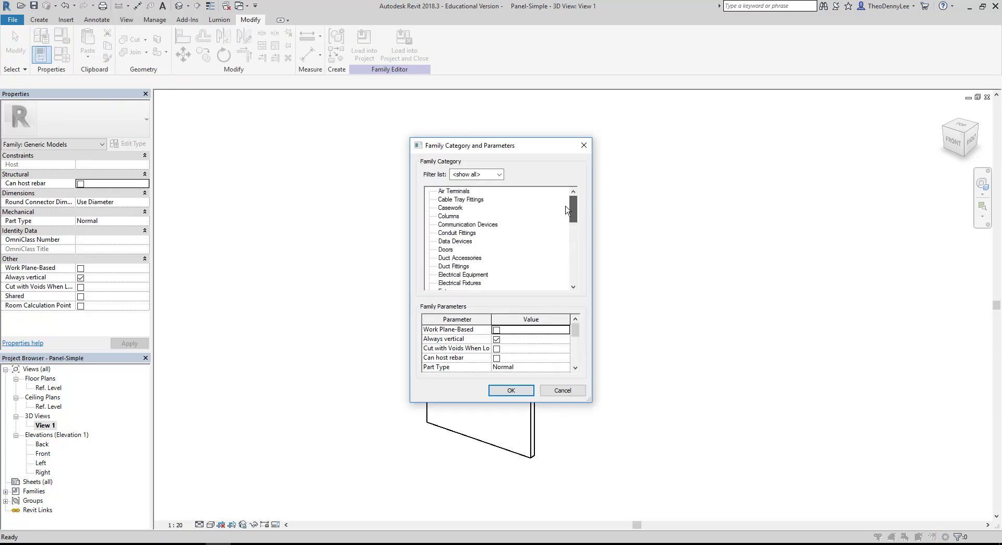
pyautogui.click(446, 250)
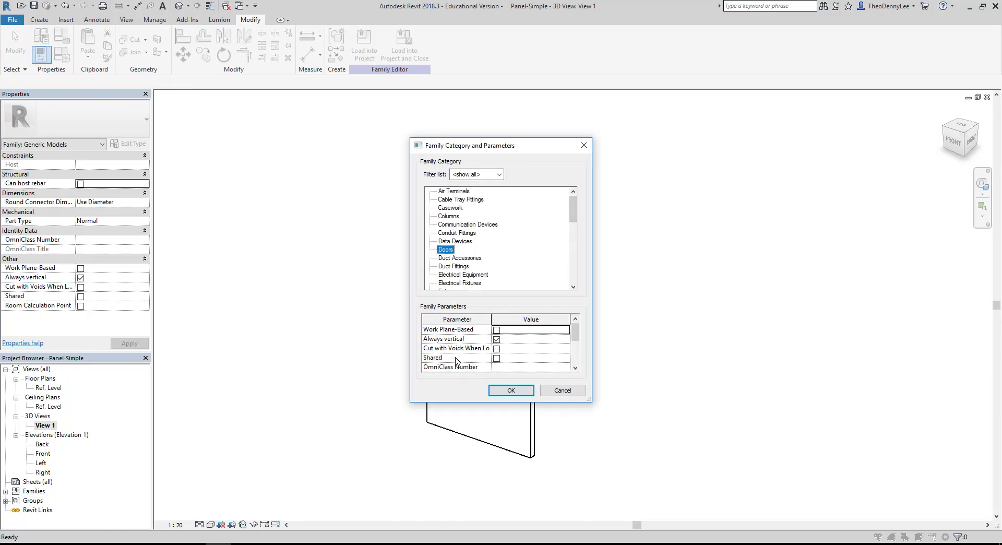
pyautogui.click(510, 391)
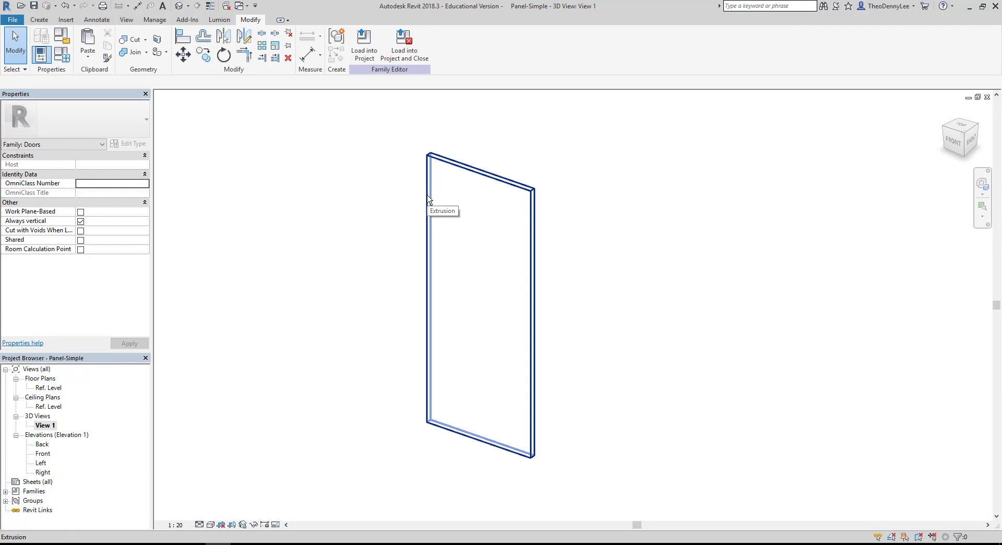
# - Load the Panel-Simple family into the project CC Wk 13 TUES (30.10.2018).rvt only
pyautogui.click(364, 44)
pyautogui.click(434, 246)
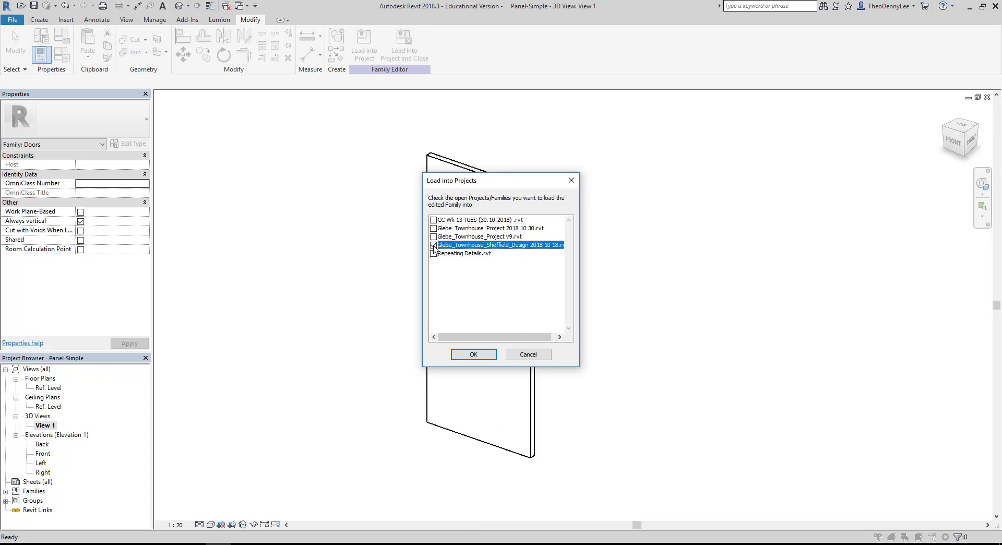
pyautogui.click(434, 244)
pyautogui.click(433, 219)
pyautogui.click(475, 355)
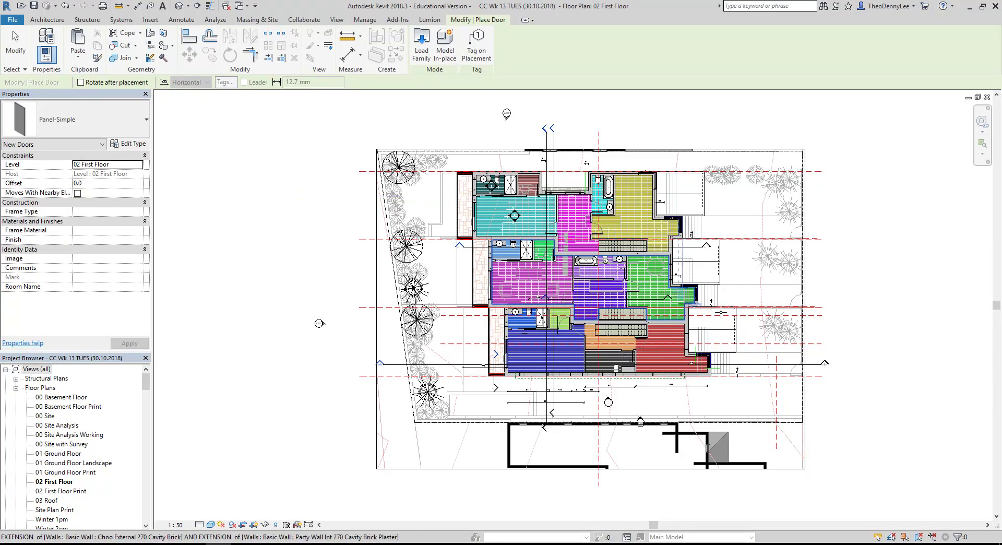
# - Open the 01 Ground Floor plan
pyautogui.click(59, 454)
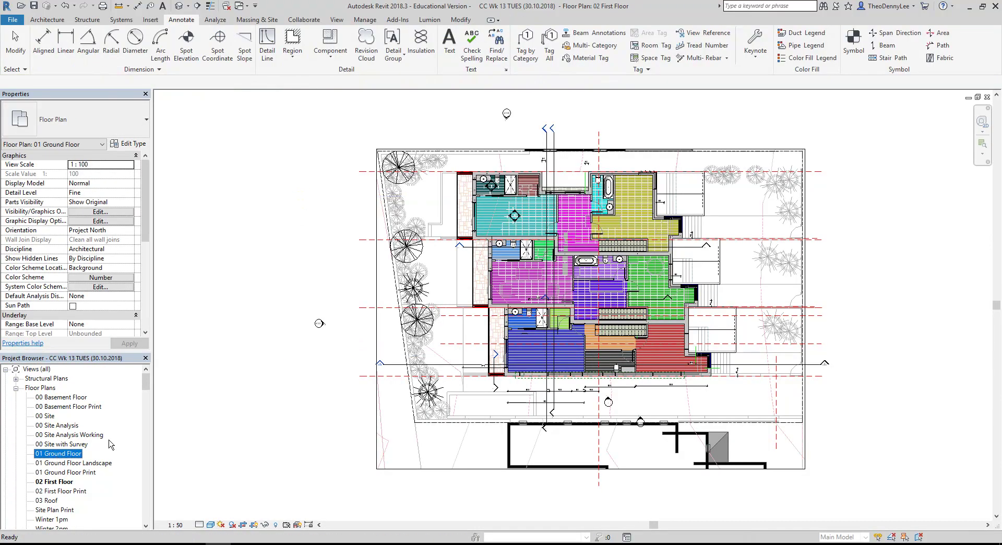
pyautogui.doubleClick(59, 453)
pyautogui.scroll(5, 597, 260)
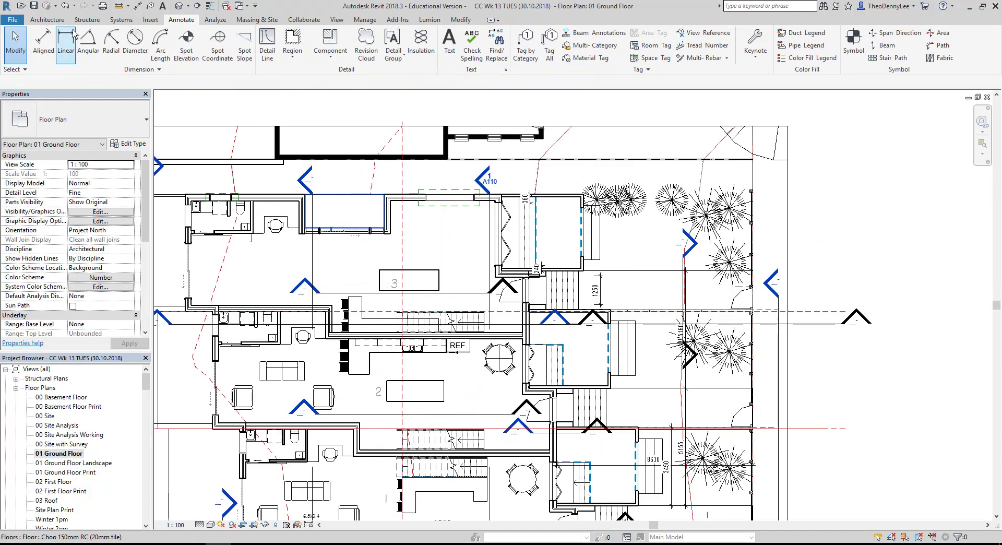
# - Place a Panel-Simple door at the lower outer corner of the wall opening facing the shrubs, and end the placement
pyautogui.click(47, 19)
pyautogui.click(65, 43)
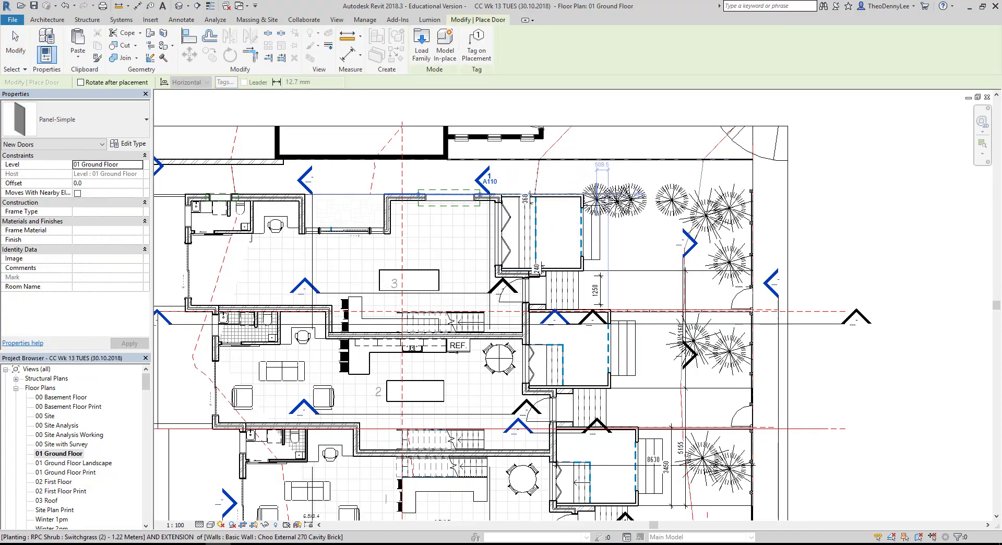
pyautogui.scroll(4, 590, 225)
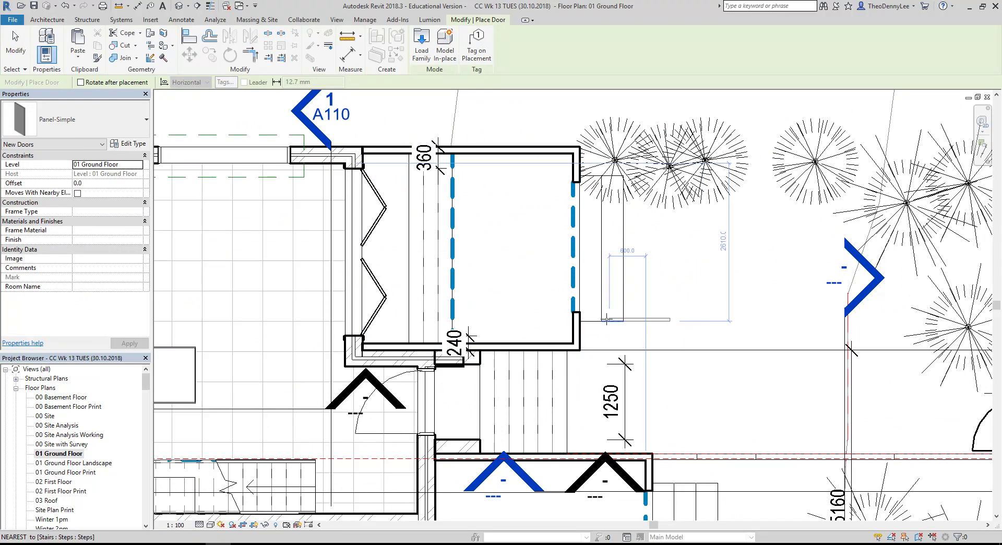
pyautogui.scroll(5, 481, 316)
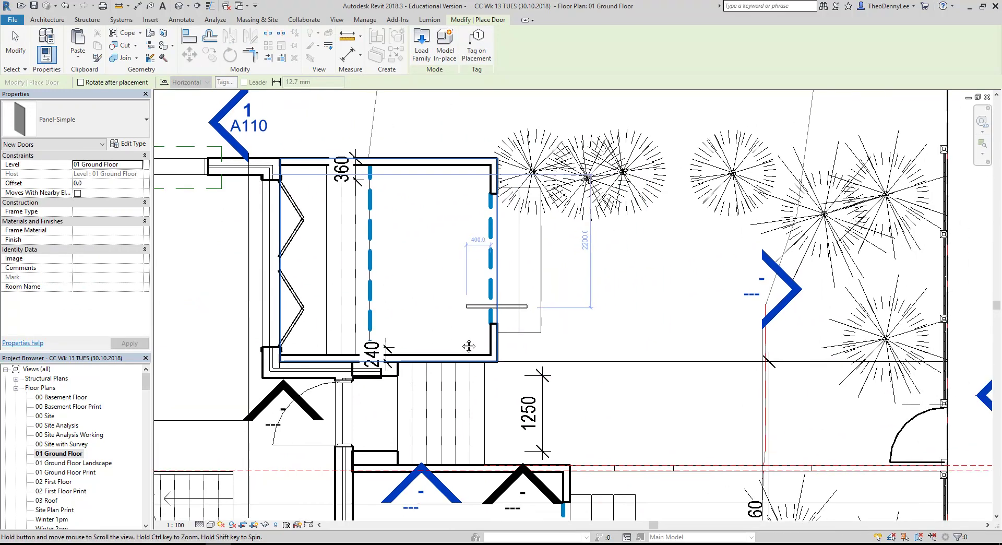
pyautogui.scroll(2, 494, 327)
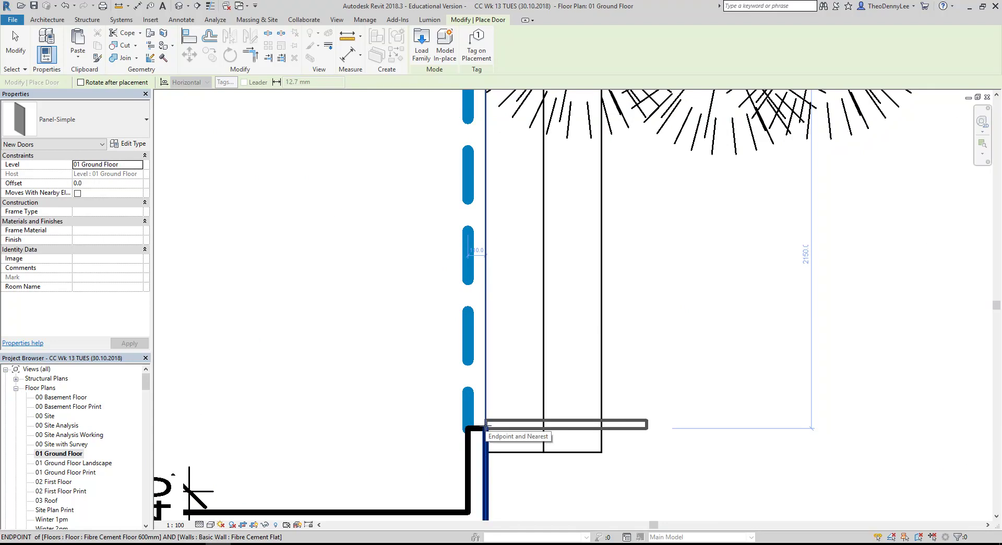
pyautogui.rightClick(356, 281)
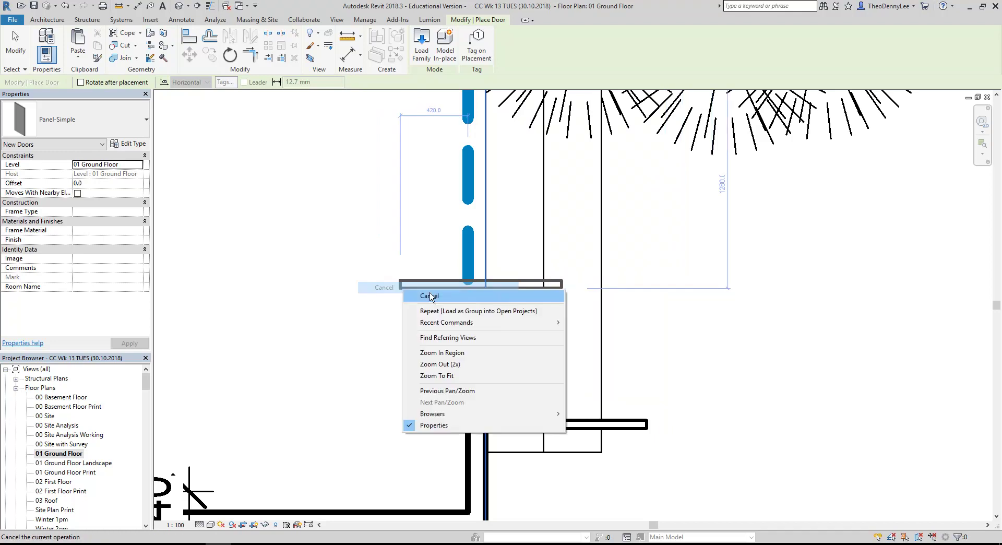
pyautogui.click(418, 298)
pyautogui.scroll(-1, 419, 301)
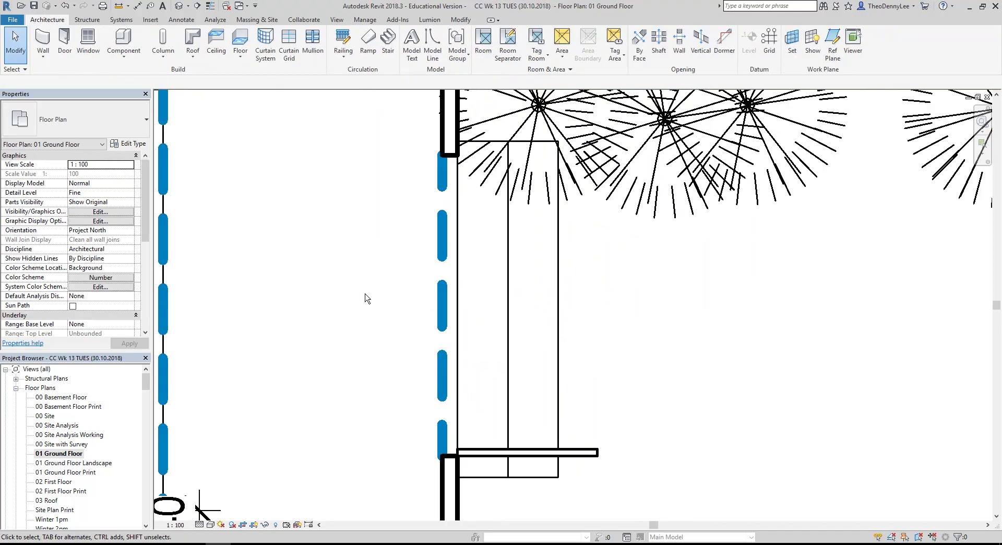
# - Measure the wall opening's width between its two outer corners
pyautogui.click(118, 6)
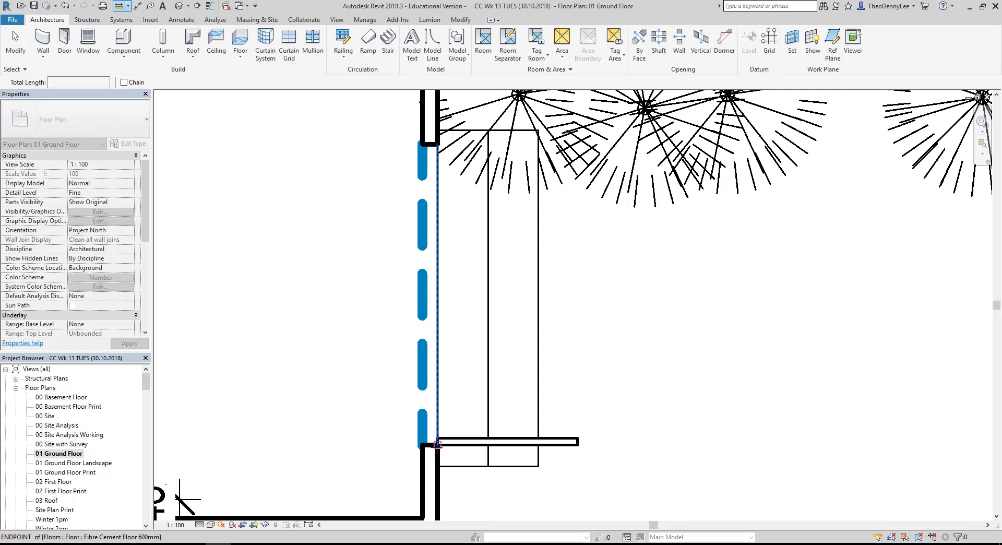
pyautogui.click(437, 444)
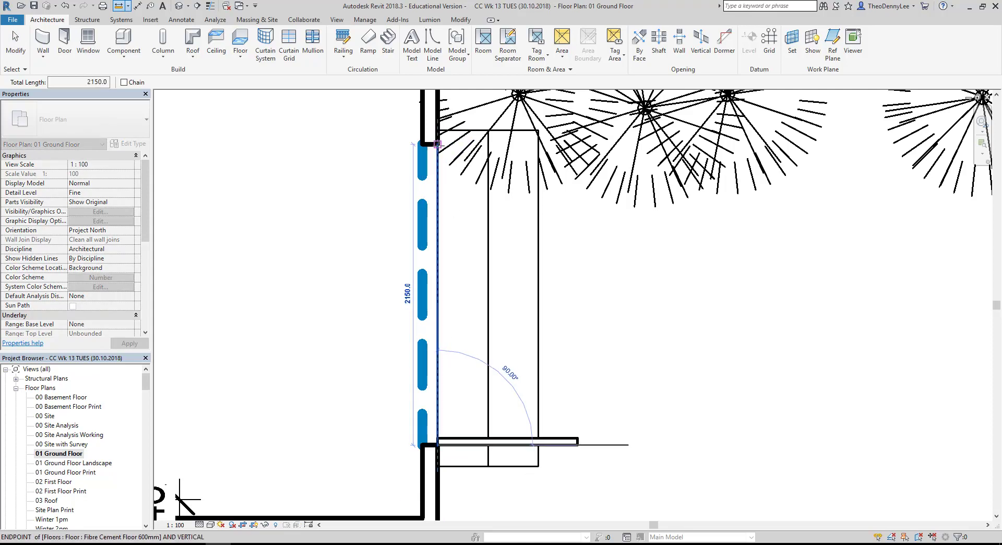
pyautogui.click(438, 144)
pyautogui.rightClick(420, 264)
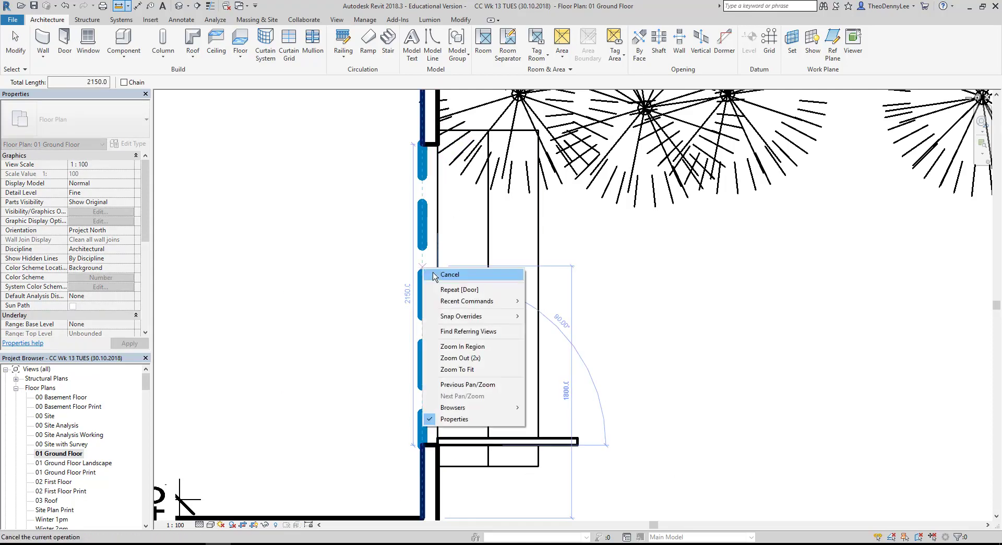
pyautogui.rightClick(432, 272)
pyautogui.click(461, 279)
pyautogui.rightClick(345, 224)
pyautogui.click(365, 230)
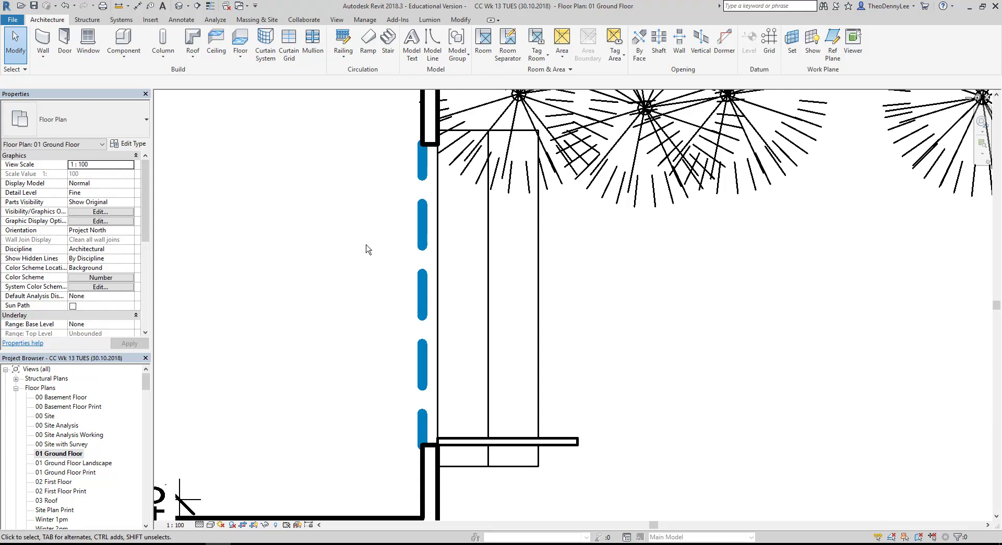
# - Duplicate the placed panel's type under the name 537.5x2100
pyautogui.click(470, 442)
pyautogui.click(130, 144)
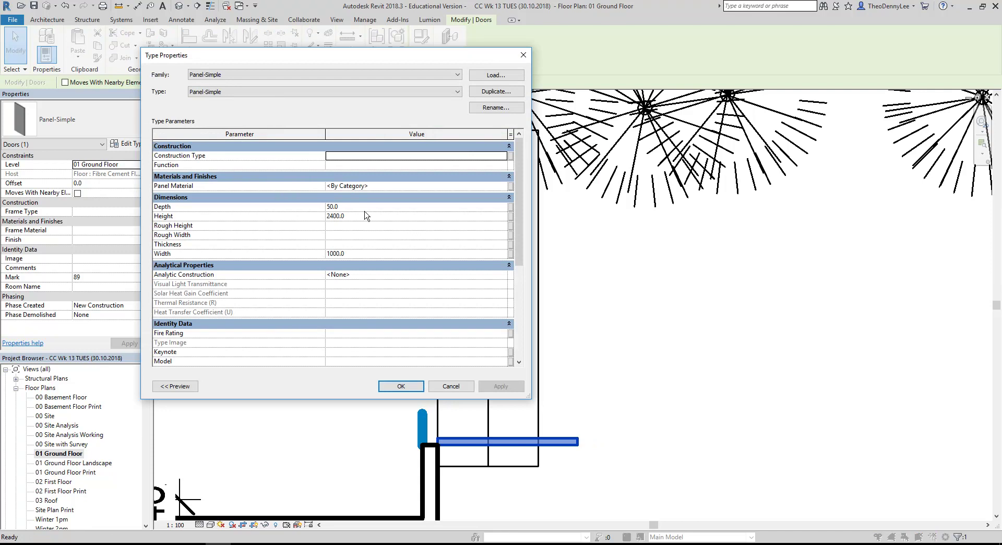
pyautogui.click(369, 255)
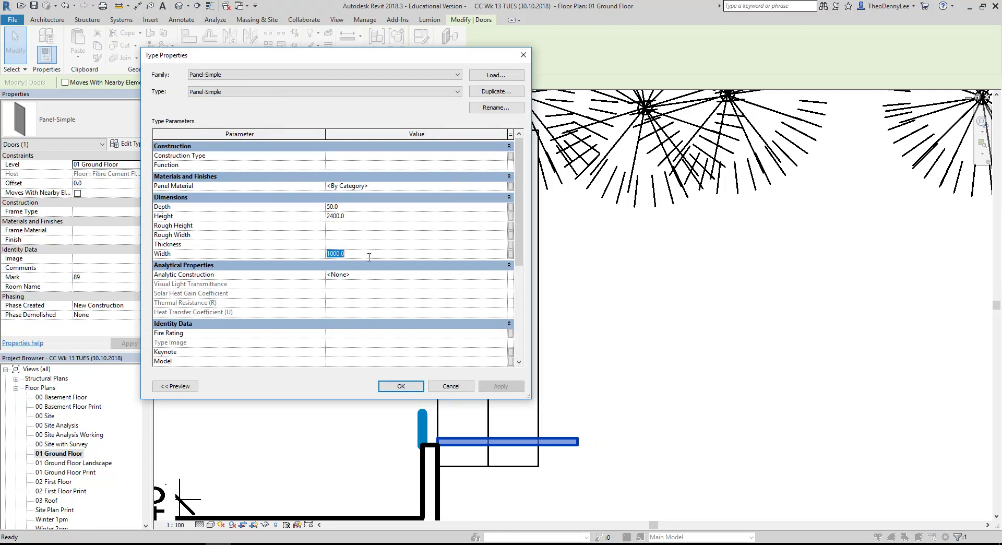
pyautogui.click(494, 92)
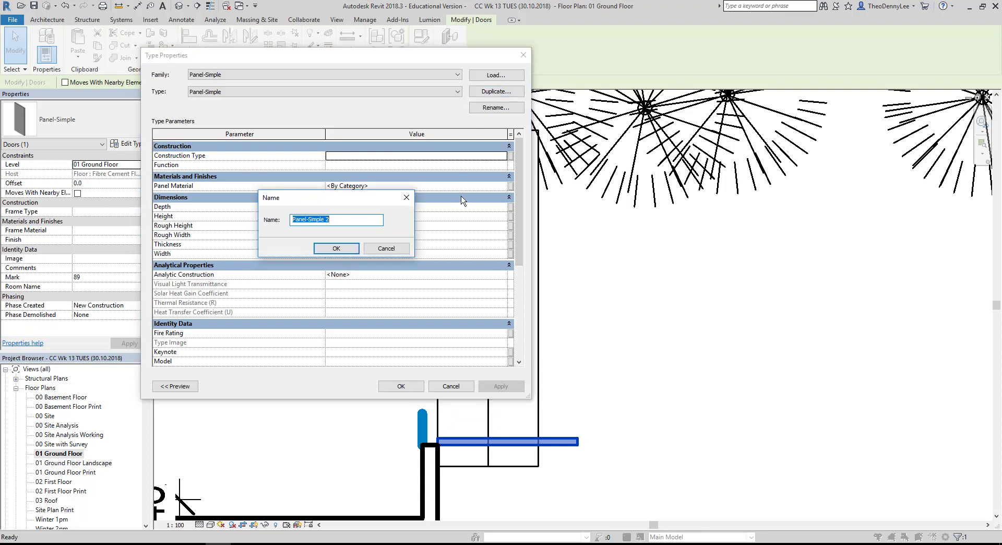
pyautogui.write('537.5x2100')
pyautogui.click(329, 248)
# - Set the new panel type's Width to 537.5 and its Height to 2100
pyautogui.click(367, 253)
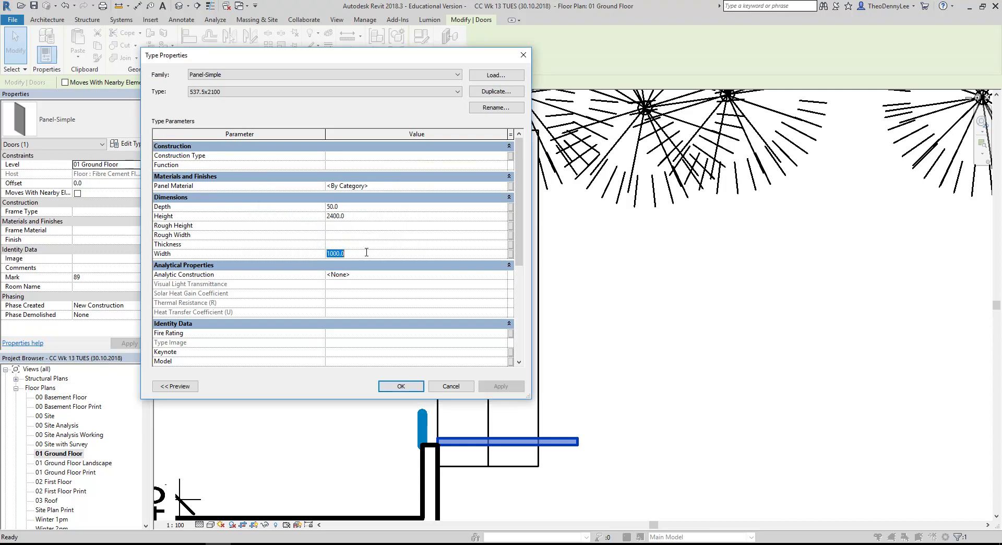
pyautogui.write('537.5')
pyautogui.click(375, 215)
pyautogui.write('2100')
pyautogui.hotkey('shift', 'Tab')
# - Assign the material Finish to the type's Panel Material and apply the type changes to the placed panel
pyautogui.click(501, 186)
pyautogui.click(502, 187)
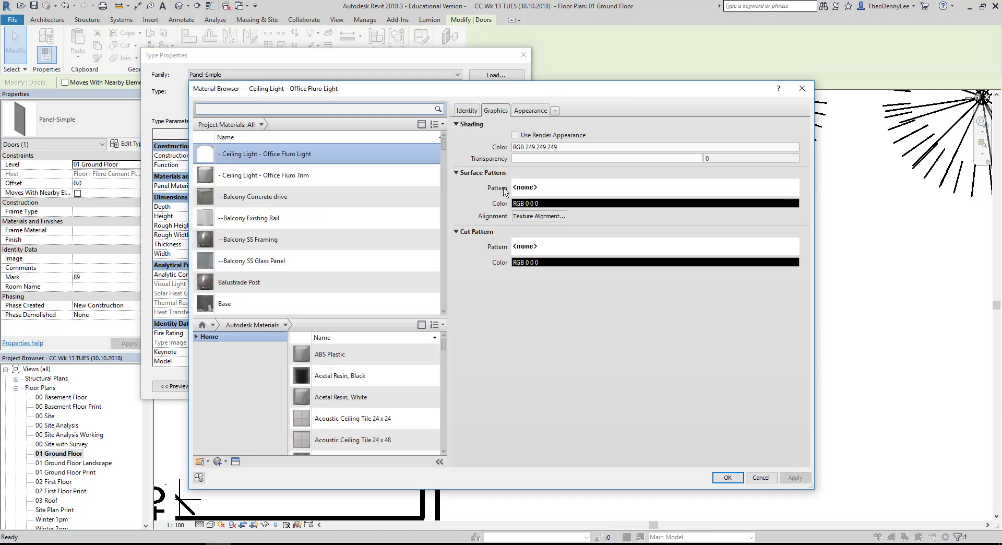
pyautogui.scroll(-10, 253, 222)
pyautogui.scroll(-5, 252, 225)
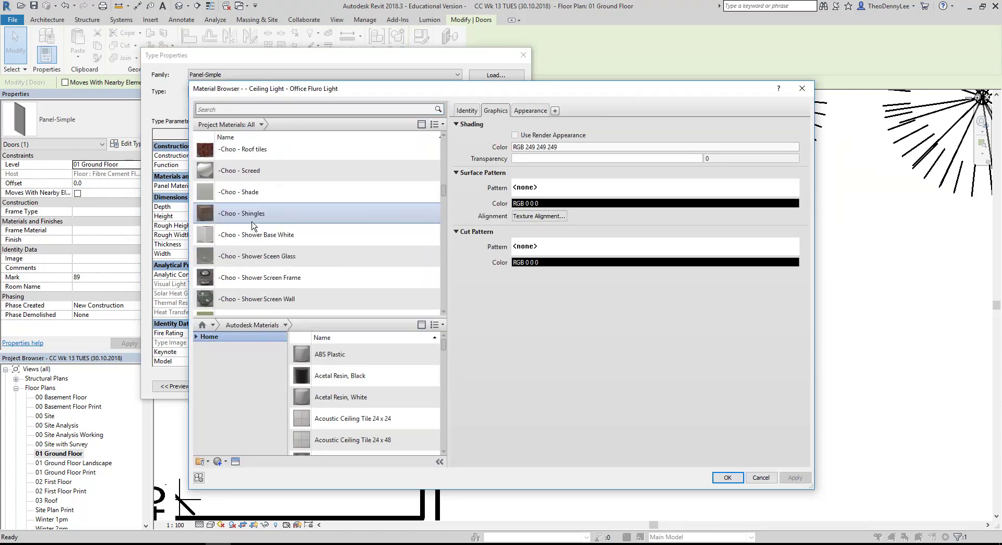
pyautogui.scroll(-5, 257, 261)
pyautogui.click(249, 275)
pyautogui.press('f')
pyautogui.scroll(-3, 246, 269)
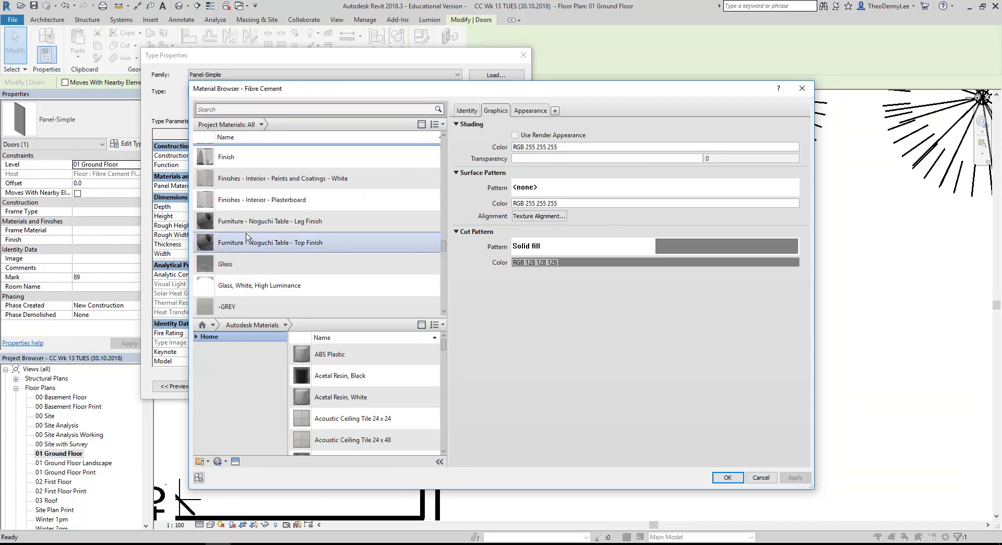
pyautogui.click(225, 158)
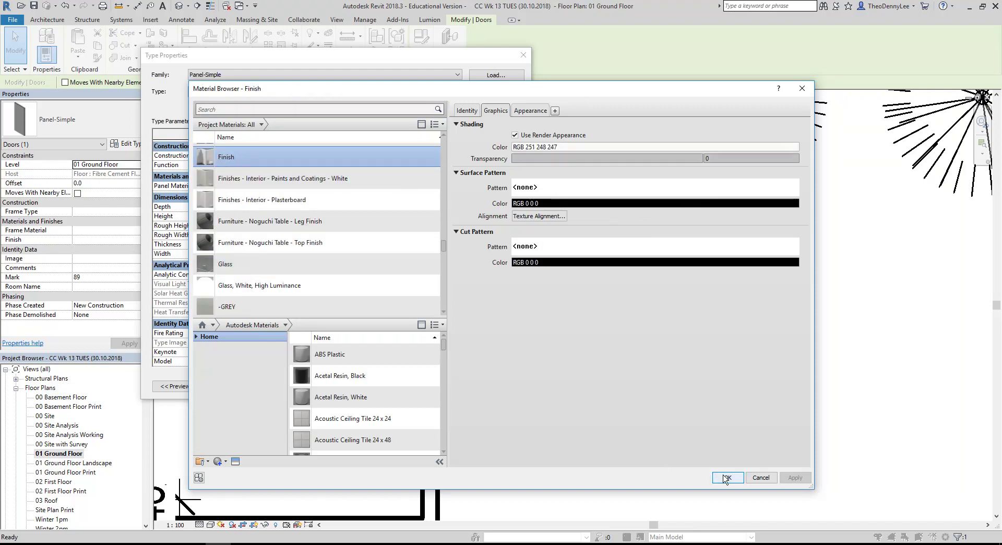
pyautogui.click(726, 477)
pyautogui.click(397, 388)
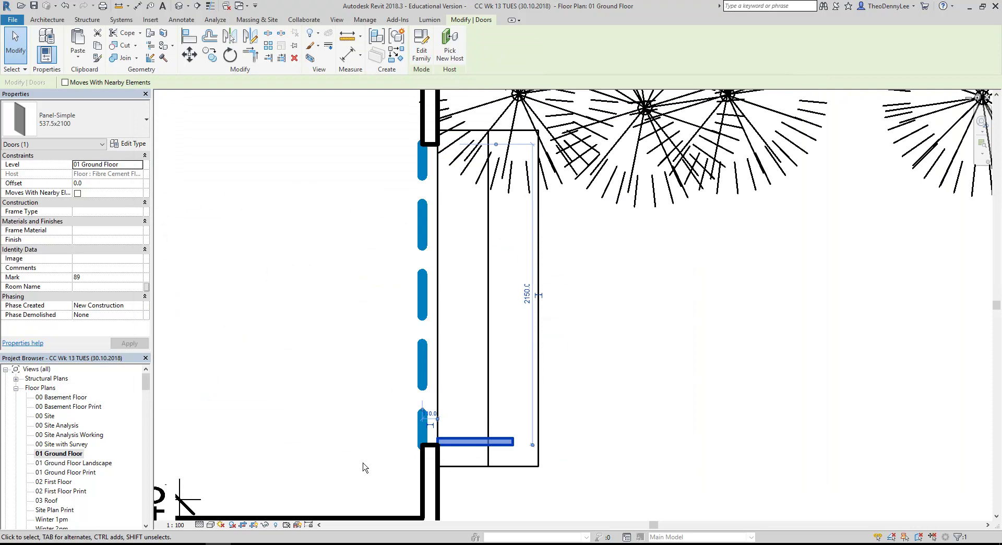
# - Rotate the panel slightly counterclockwise about its corner at the lower end of the opening
pyautogui.click(230, 54)
pyautogui.moveTo(439, 465); pyautogui.dragTo(422, 435, button='middle')
pyautogui.scroll(5, 421, 435)
pyautogui.moveTo(520, 385); pyautogui.dragTo(424, 395)
pyautogui.click(613, 397)
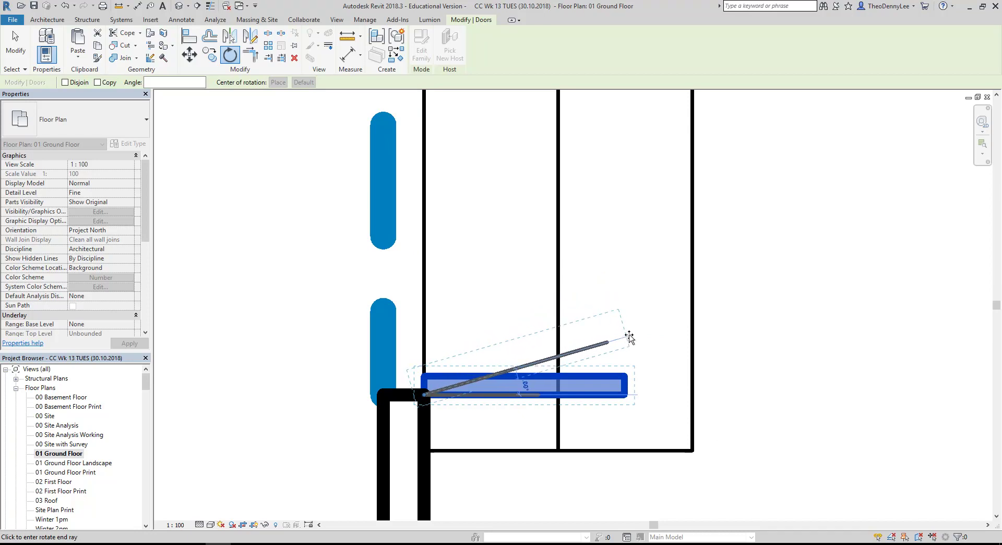
pyautogui.click(630, 337)
pyautogui.scroll(-2, 403, 250)
pyautogui.scroll(1, 387, 305)
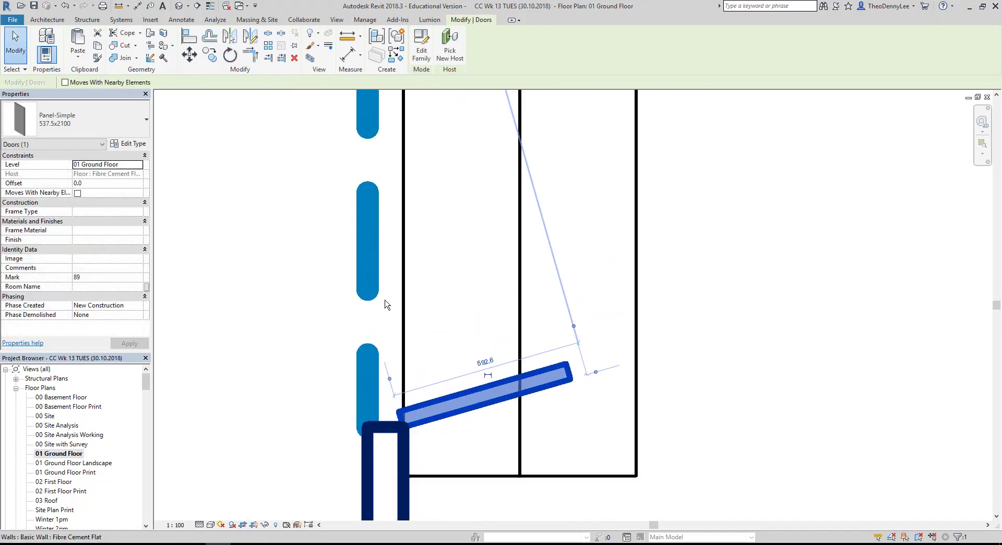
# - Mirror a copy of the angled panel about a horizontal axis through its free end to form a folding pair
pyautogui.click(250, 35)
pyautogui.click(567, 364)
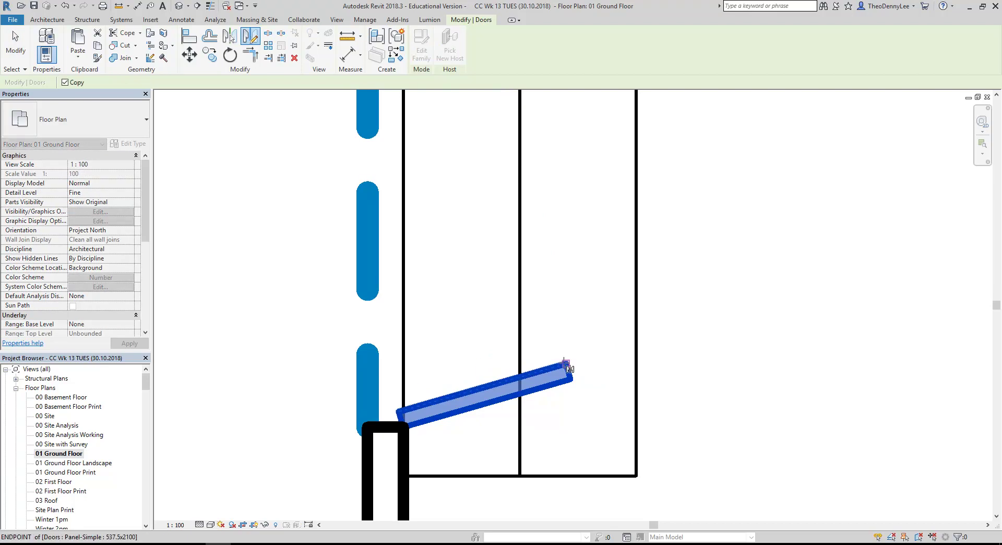
pyautogui.click(231, 363)
# - Mirror a copy of both panels about a horizontal axis through the midpoint of the wall's outer face
pyautogui.scroll(-3, 324, 331)
pyautogui.moveTo(325, 331); pyautogui.dragTo(348, 386, button='middle')
pyautogui.keyDown('ctrl'); pyautogui.click(424, 442); pyautogui.keyUp('ctrl')
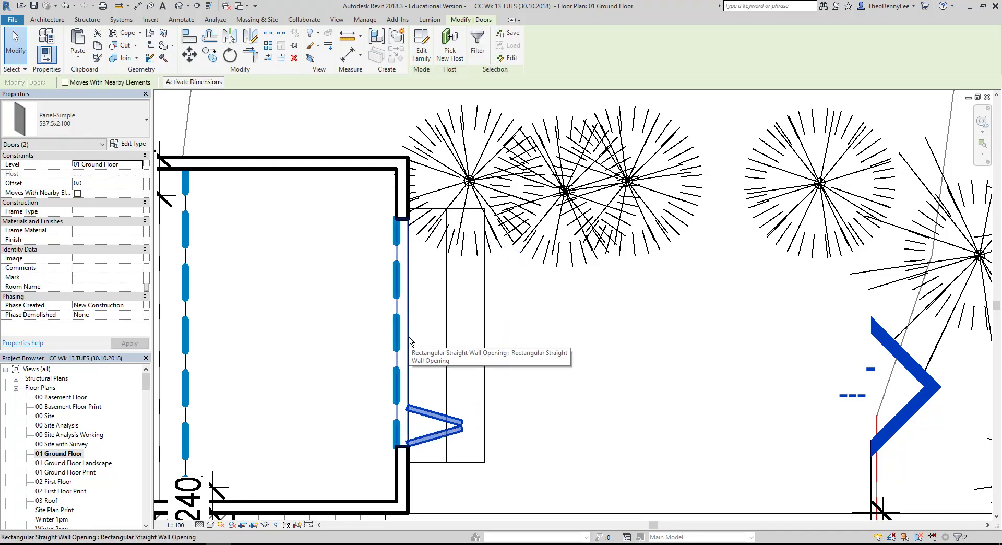
pyautogui.click(250, 35)
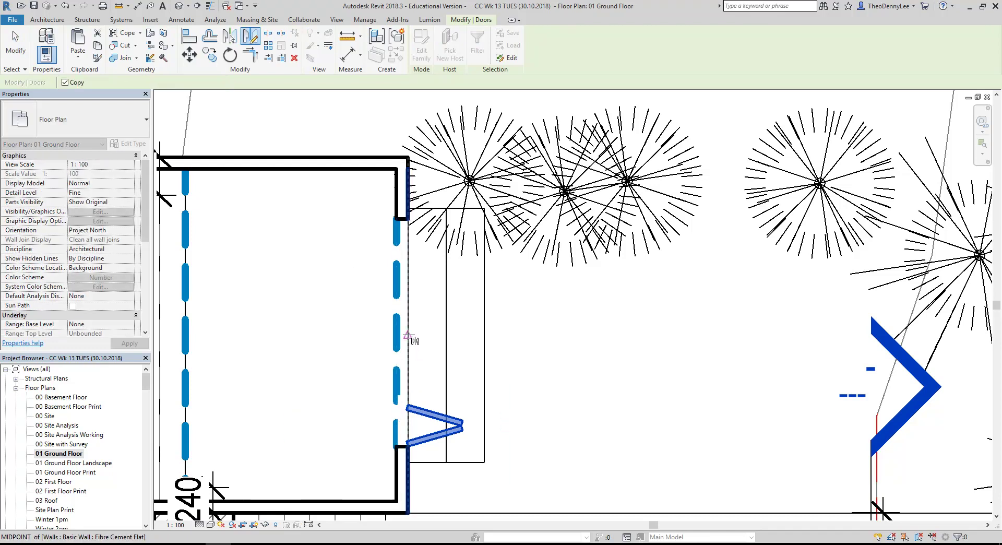
pyautogui.click(533, 335)
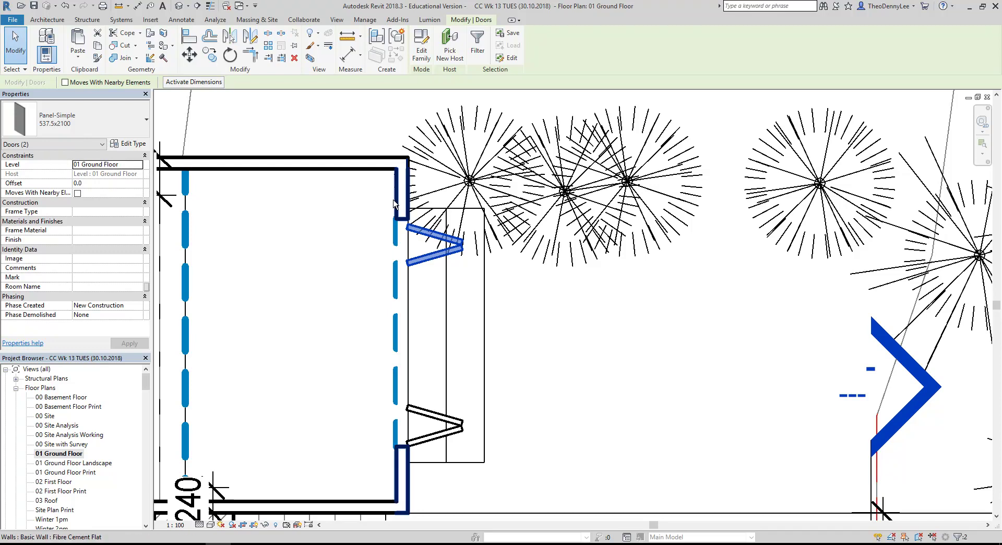
# - Move the mirrored panel pair so its corner meets the upper outer corner of the opening, and deselect it
pyautogui.scroll(5, 397, 201)
pyautogui.click(189, 54)
pyautogui.click(436, 273)
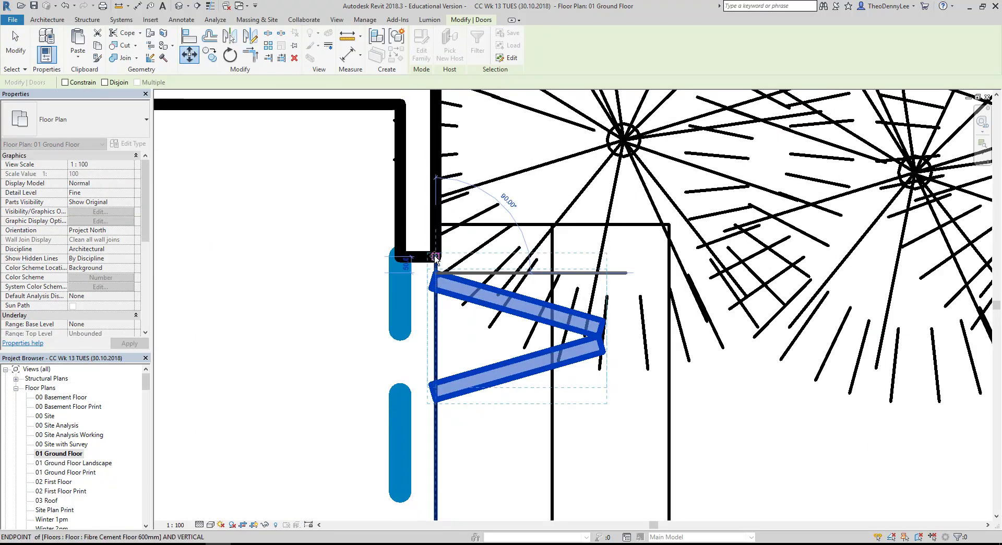
pyautogui.click(436, 257)
pyautogui.scroll(-4, 280, 253)
pyautogui.moveTo(280, 253); pyautogui.dragTo(340, 253, button='middle')
pyautogui.press('Escape')
pyautogui.scroll(-1, 313, 271)
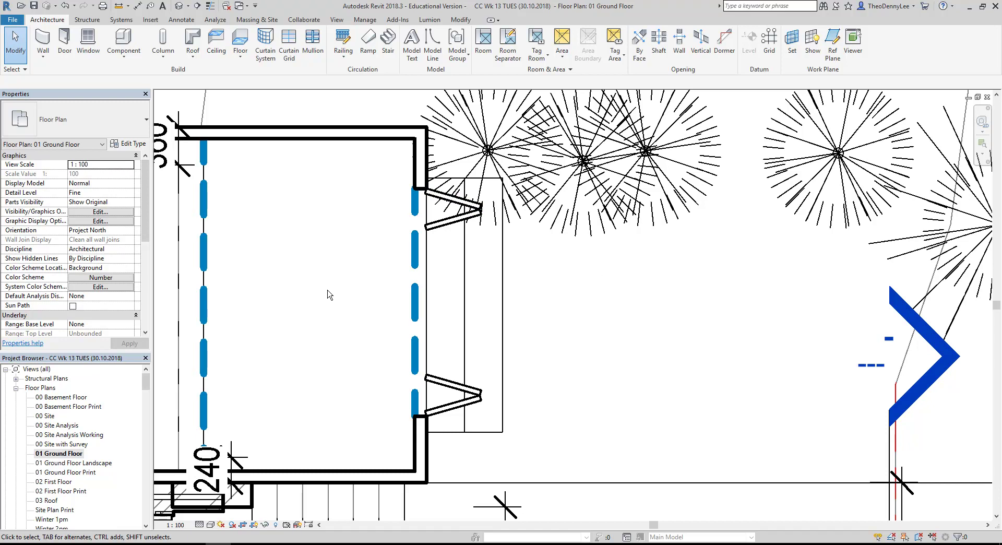
# - Open the Door Schedule from the project's schedules
pyautogui.moveTo(145, 381); pyautogui.dragTo(145, 452)
pyautogui.scroll(-2, 69, 503)
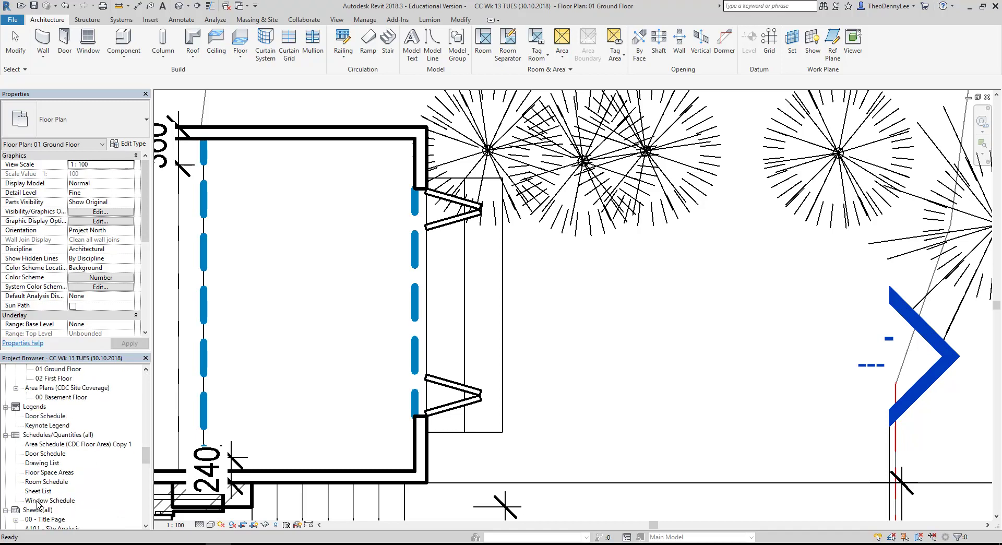
pyautogui.doubleClick(43, 453)
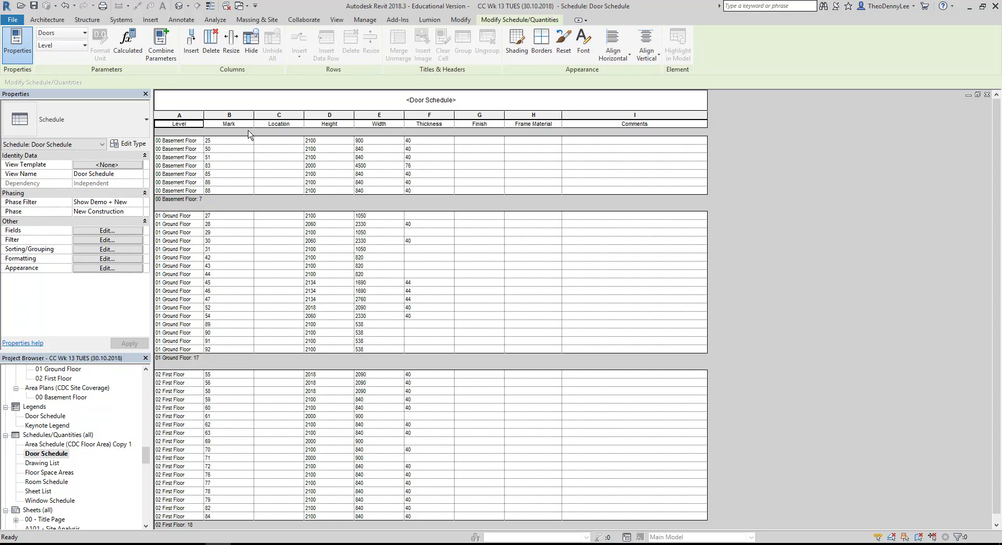
# - Add the Family and Type field to the Door Schedule and place it directly after Mark in the field order
pyautogui.click(98, 231)
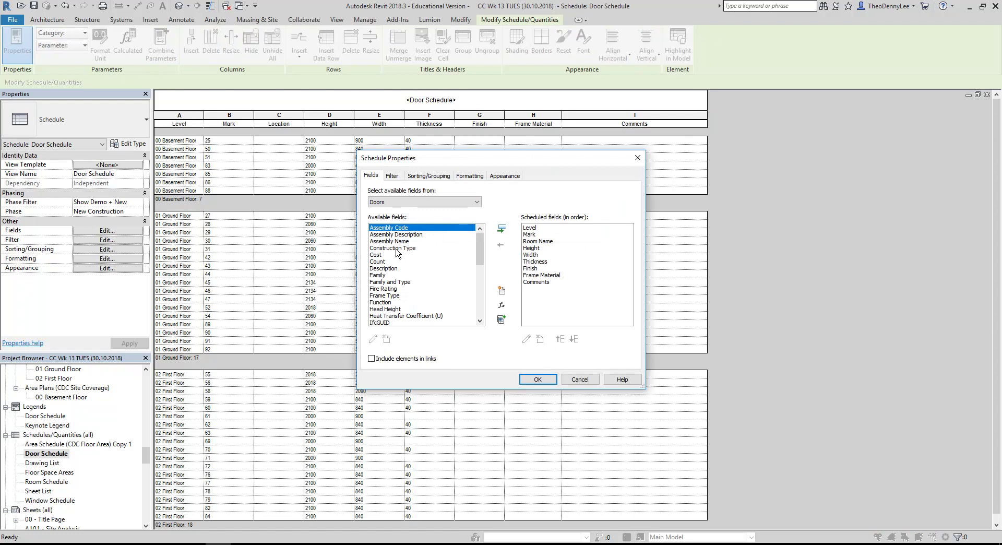
pyautogui.scroll(-4, 395, 261)
pyautogui.scroll(3, 395, 263)
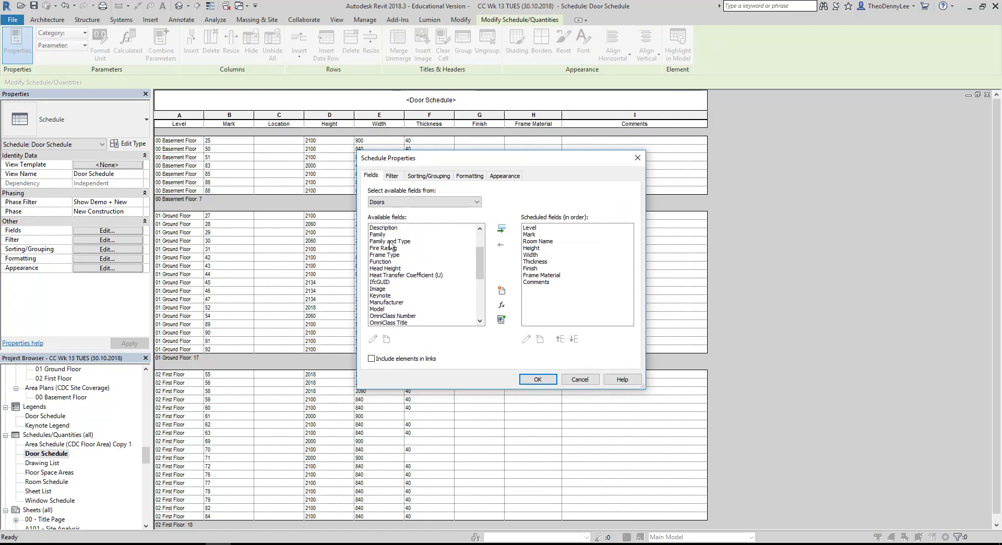
pyautogui.click(388, 241)
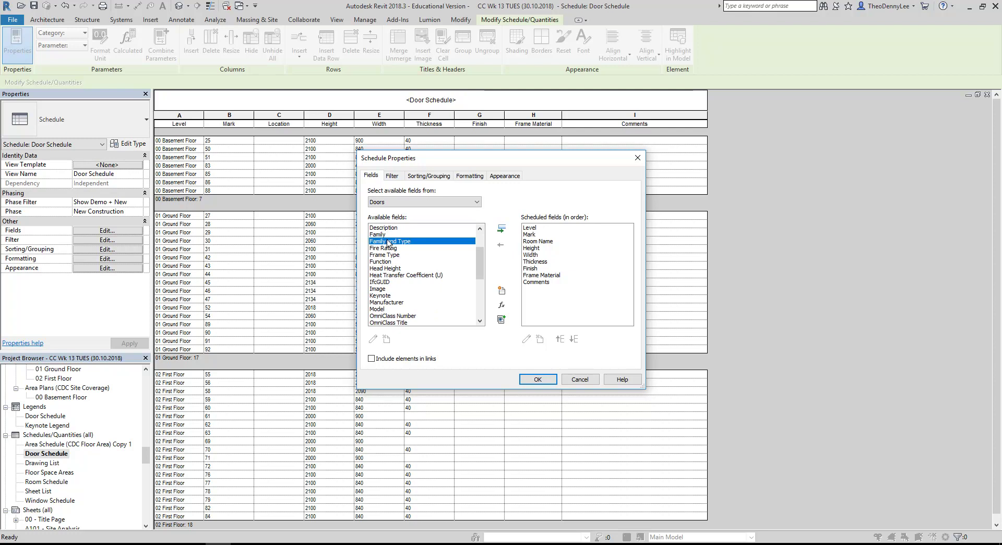
pyautogui.click(502, 228)
pyautogui.click(560, 339)
pyautogui.click(560, 339)
pyautogui.click(560, 339)
pyautogui.click(561, 339)
pyautogui.click(560, 339)
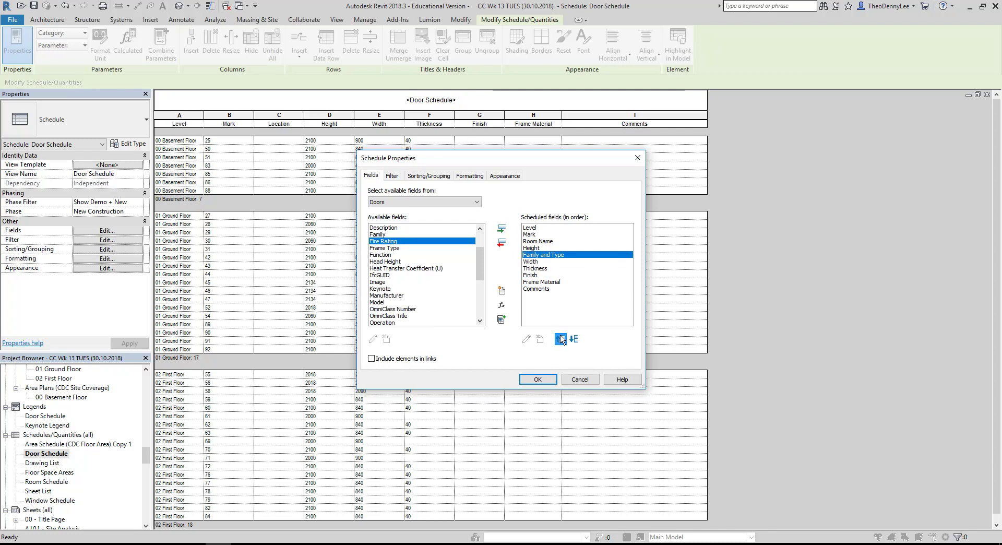
pyautogui.click(560, 340)
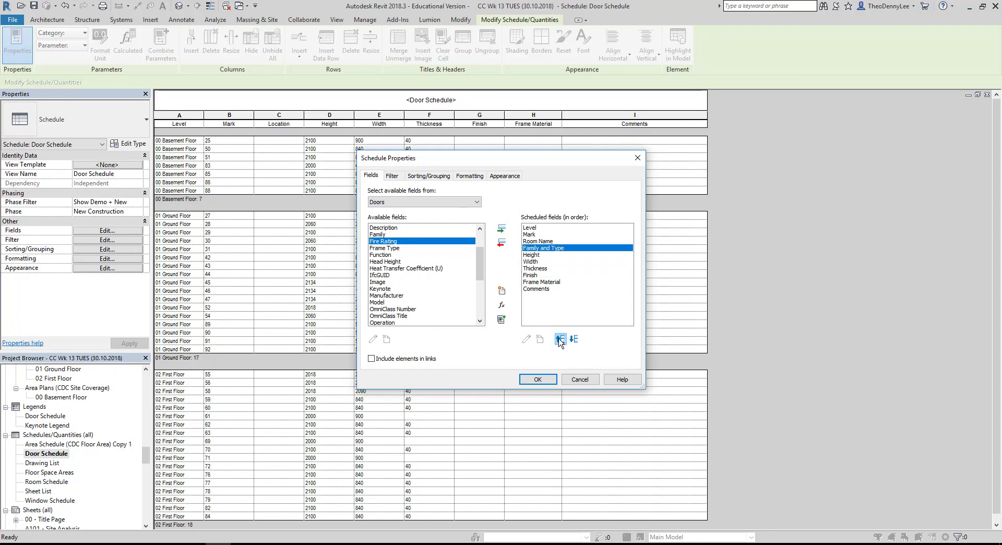
pyautogui.click(561, 340)
# - Remove the Room Name field from the scheduled fields and apply the field changes
pyautogui.click(545, 248)
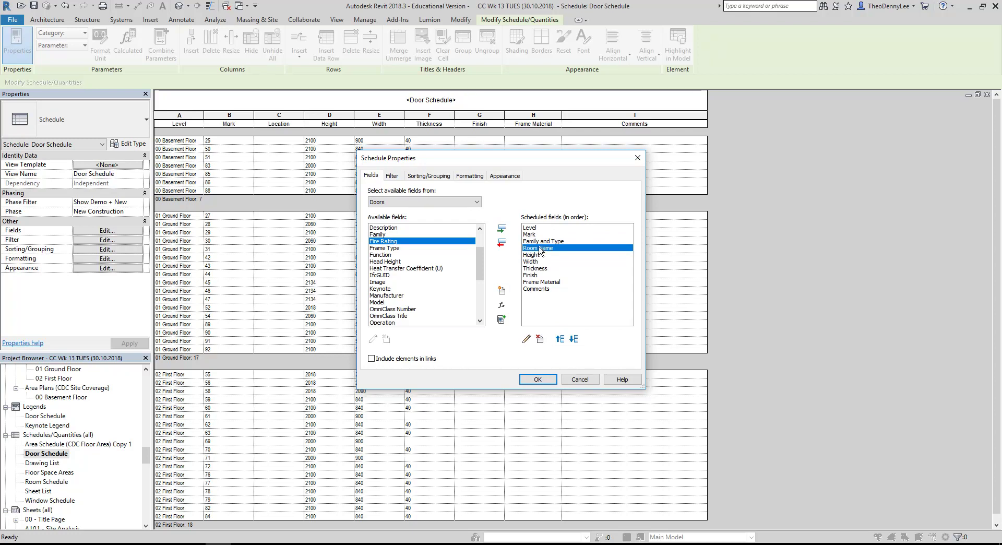
pyautogui.click(501, 242)
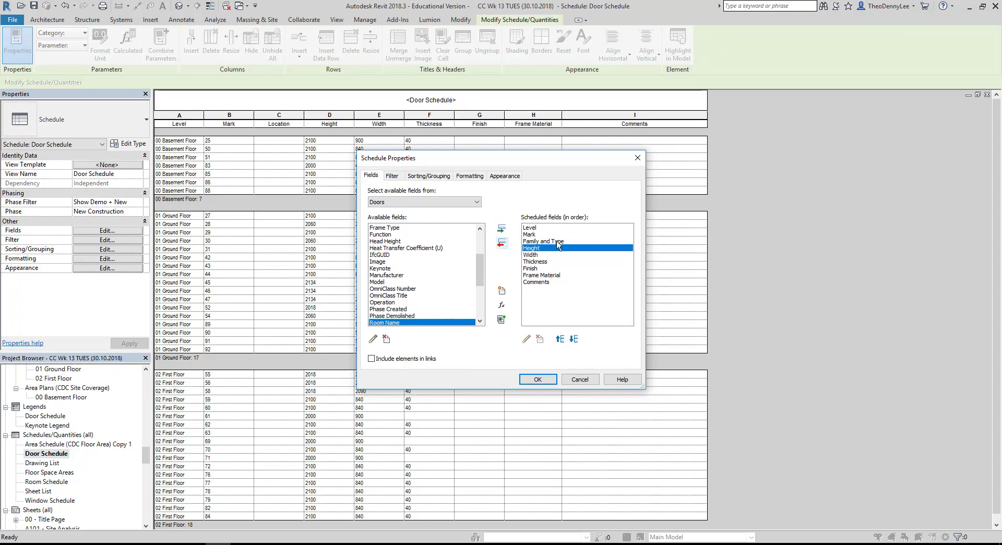
pyautogui.click(553, 241)
pyautogui.click(537, 380)
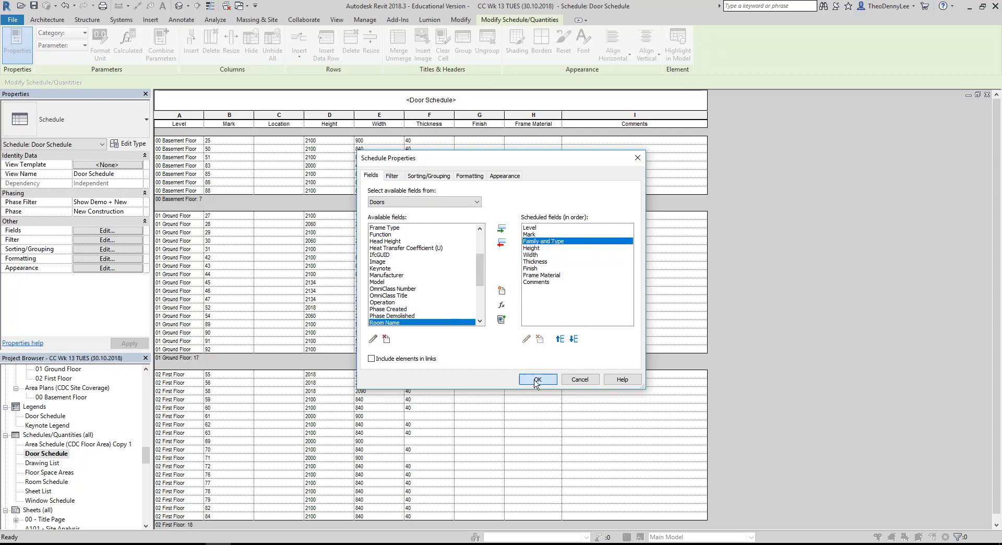
# - Widen the Family and Type column and check the entries of the Panel-Simple rows on the ground floor
pyautogui.moveTo(304, 116); pyautogui.dragTo(372, 116)
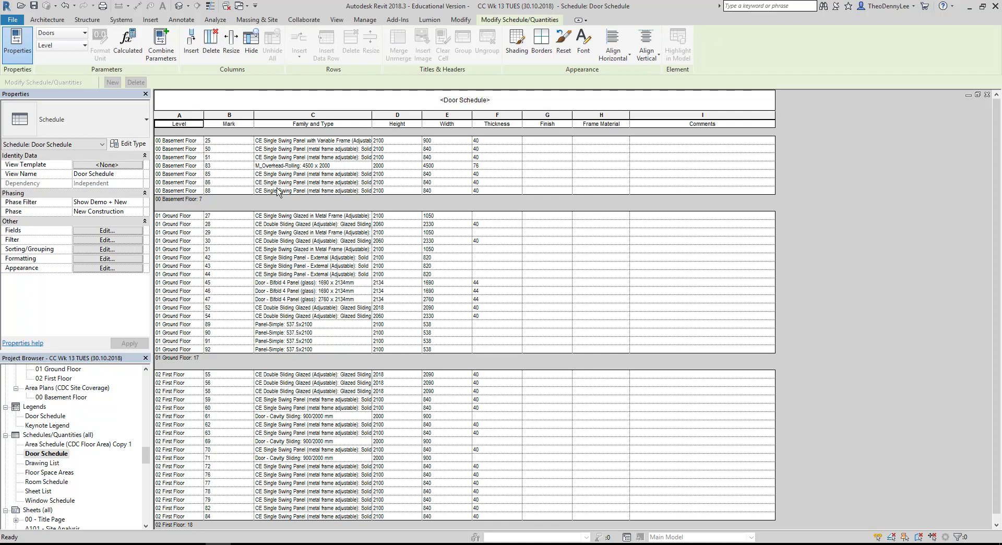
pyautogui.click(313, 329)
pyautogui.click(324, 341)
pyautogui.click(329, 347)
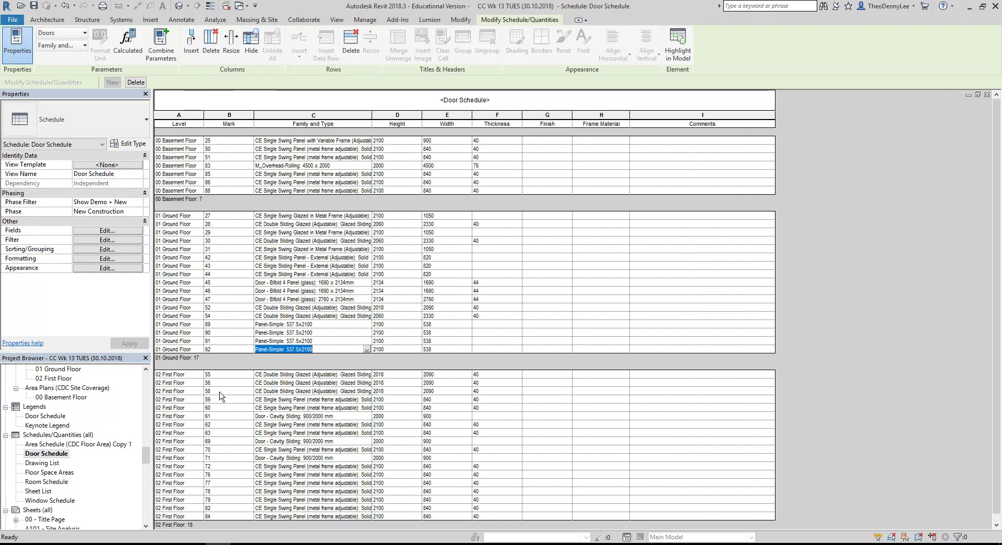
# - Filter the Door Schedule by Mark with the condition begins with 111
pyautogui.click(111, 247)
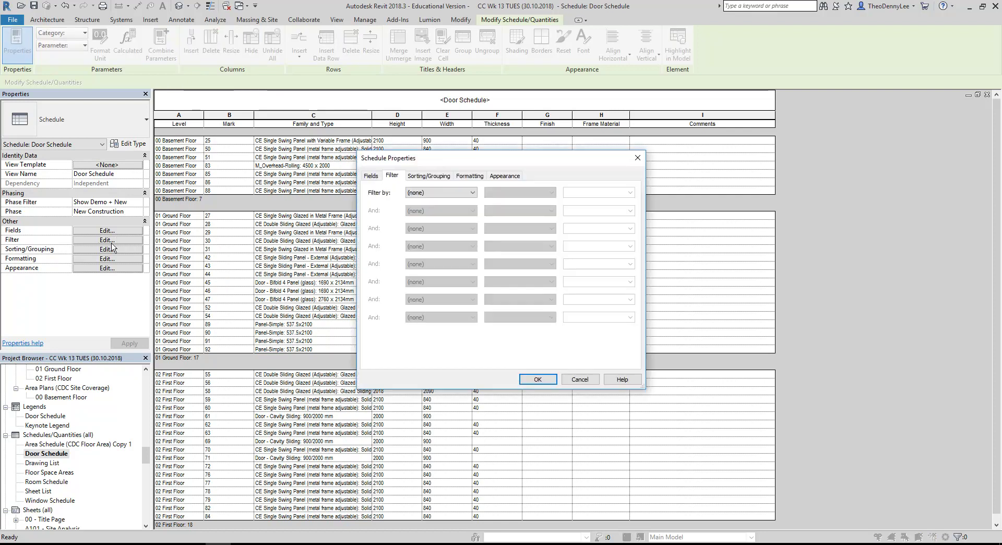
pyautogui.click(445, 195)
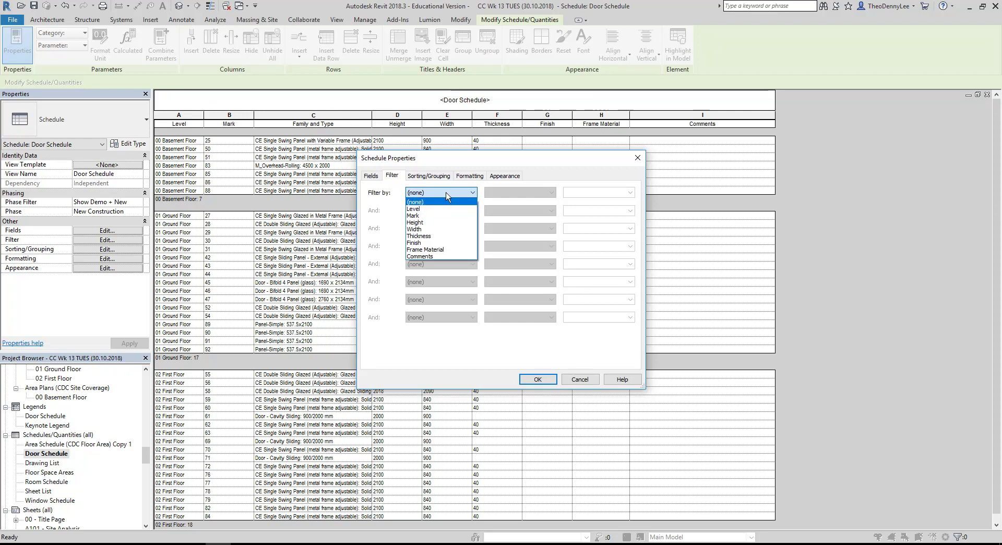
pyautogui.click(423, 216)
pyautogui.click(506, 193)
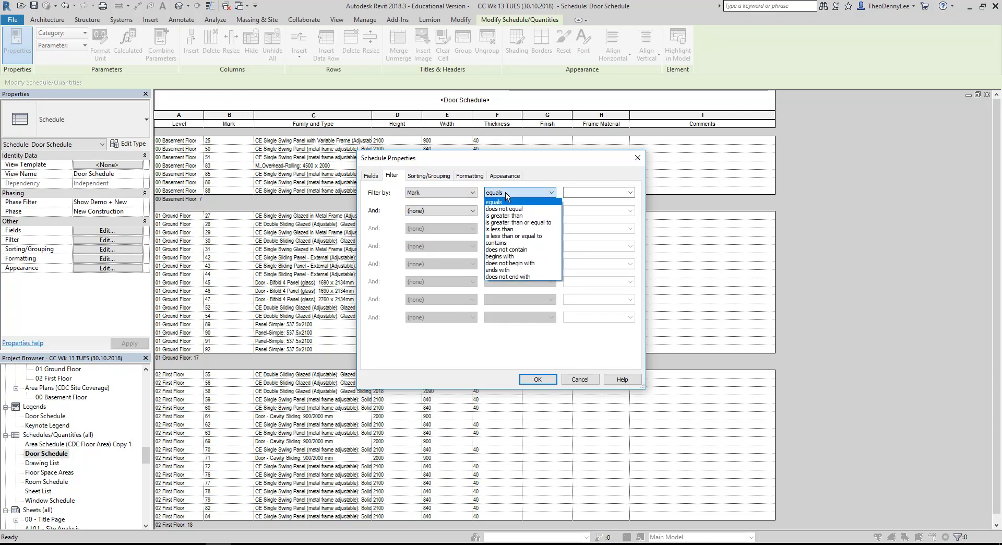
pyautogui.click(501, 257)
pyautogui.click(584, 192)
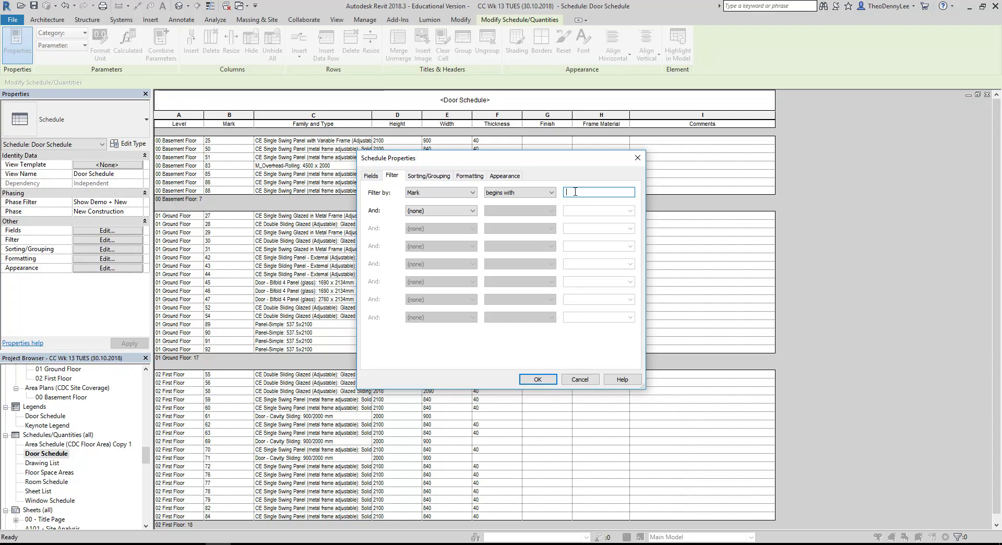
pyautogui.click(550, 198)
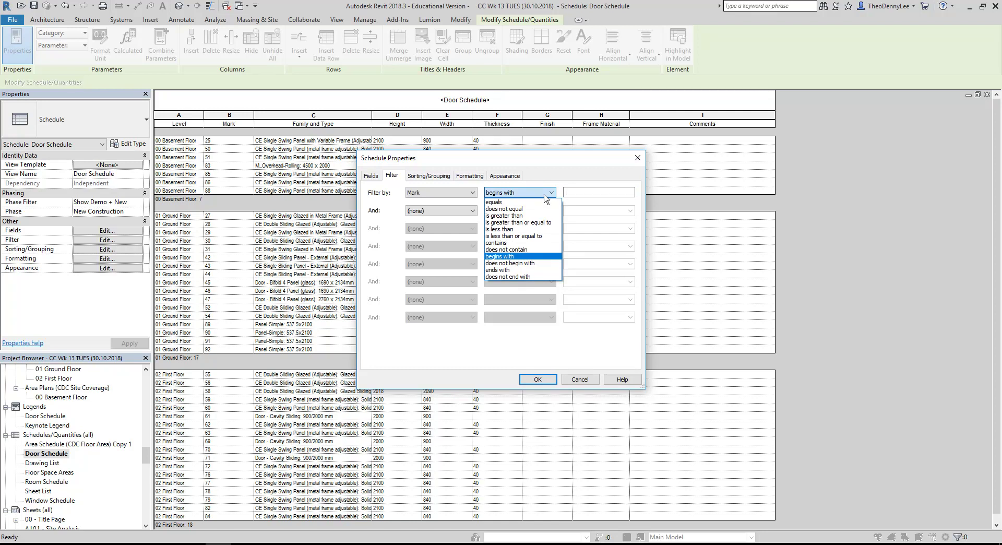
pyautogui.click(545, 197)
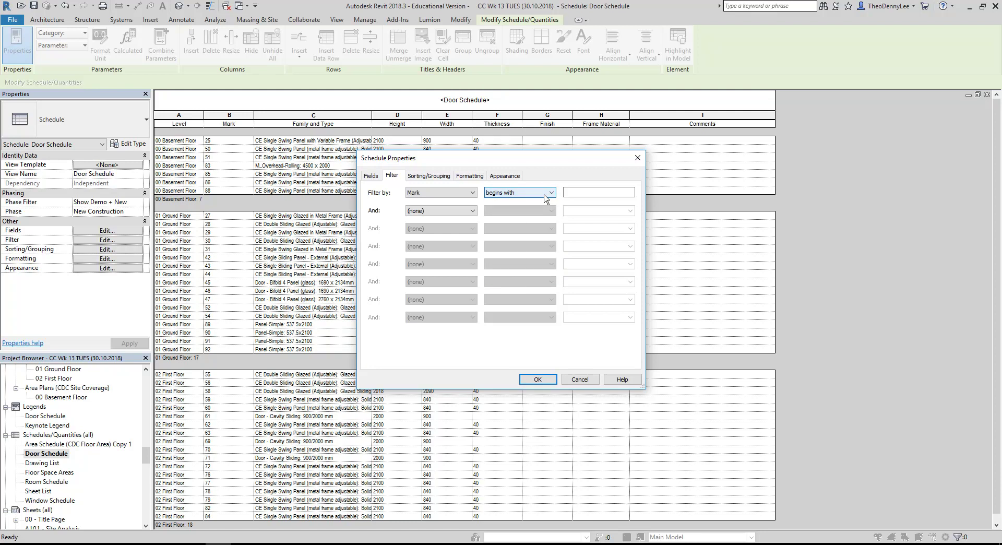
pyautogui.click(545, 197)
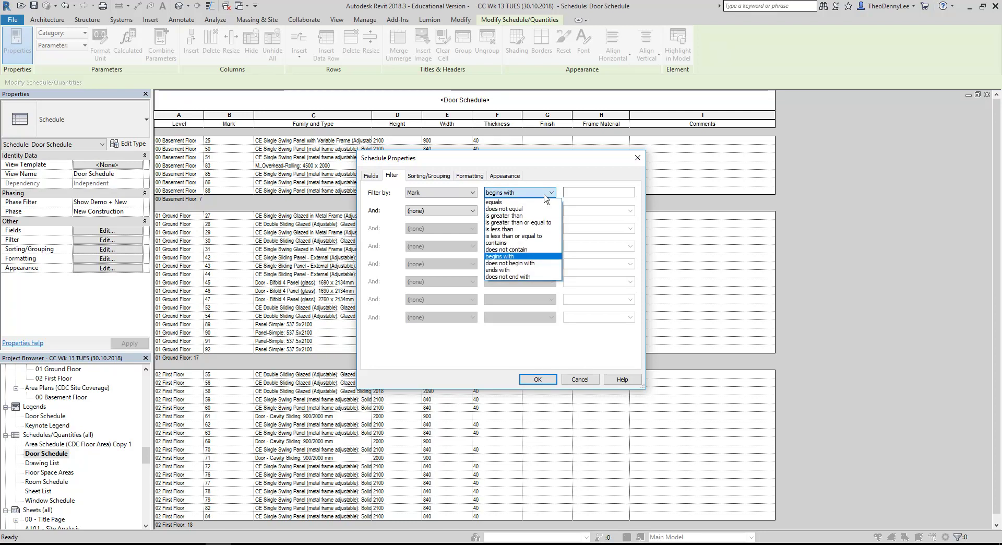
pyautogui.click(510, 256)
pyautogui.click(592, 193)
pyautogui.write('111')
pyautogui.click(538, 380)
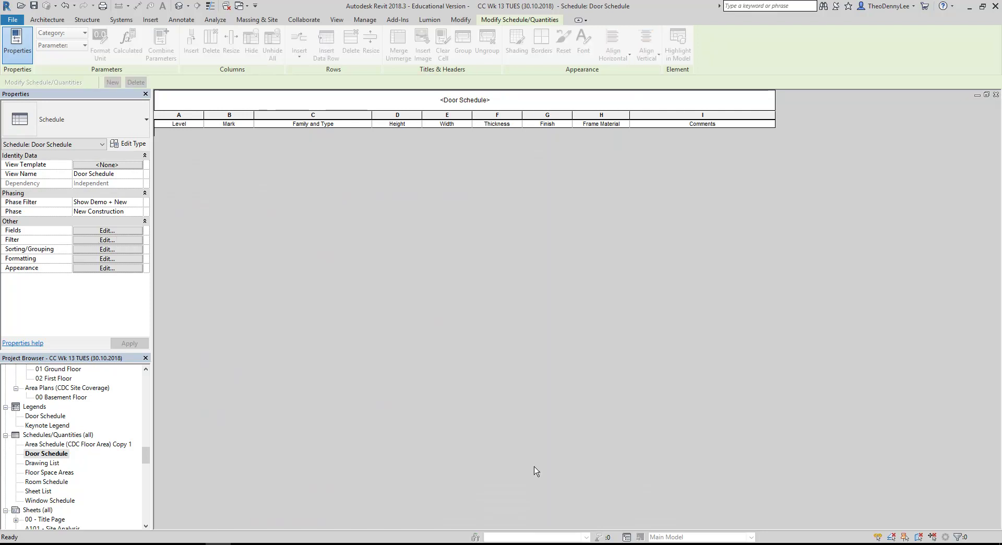
# - Change the condition of the Mark filter to does not begin with, and apply it
pyautogui.click(114, 242)
pyautogui.click(522, 194)
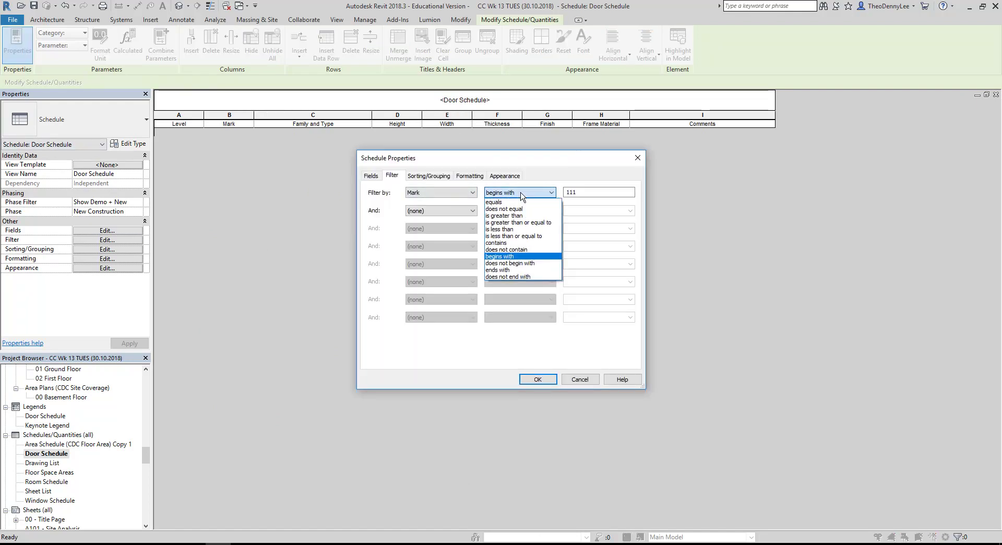
pyautogui.click(522, 264)
pyautogui.click(585, 192)
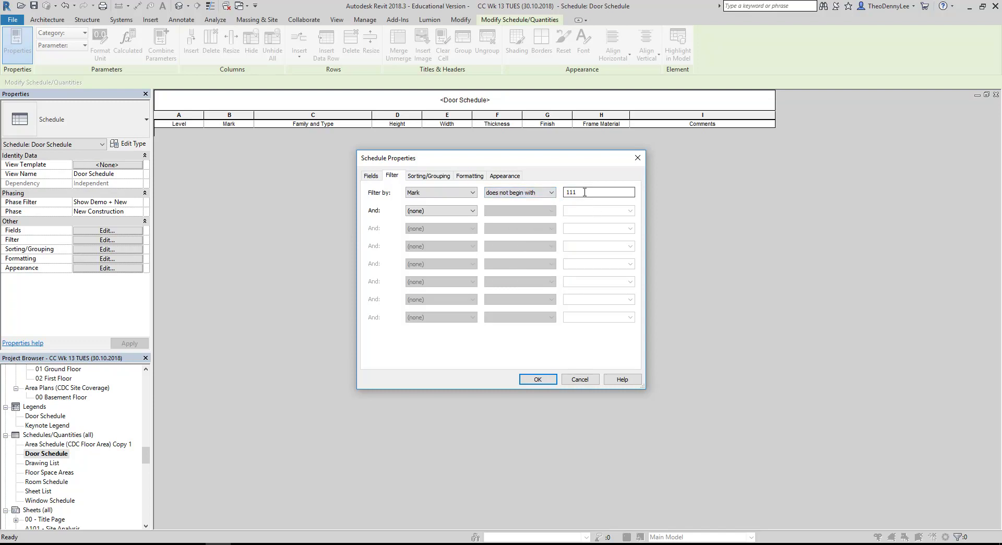
pyautogui.click(539, 379)
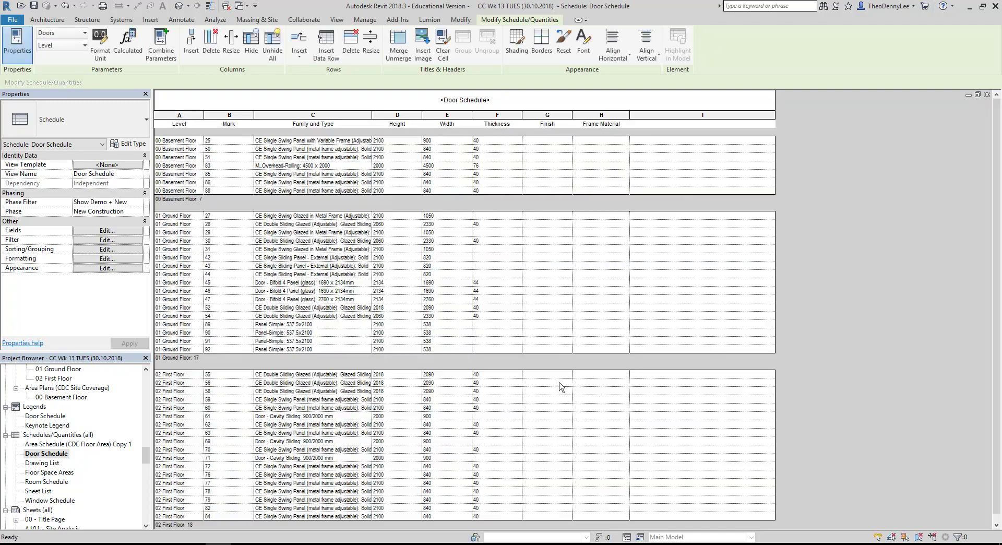
# - Renumber the Marks of Panel-Simple doors 90, 91 and 92 with the prefix 111, using 1111 for door 90 and 1113 for door 92
pyautogui.click(217, 333)
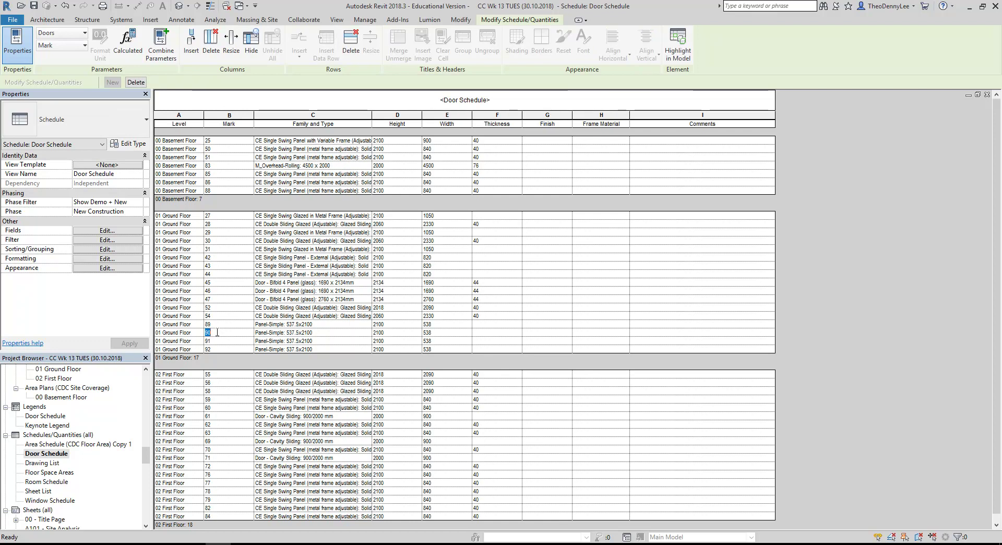
pyautogui.write('1111')
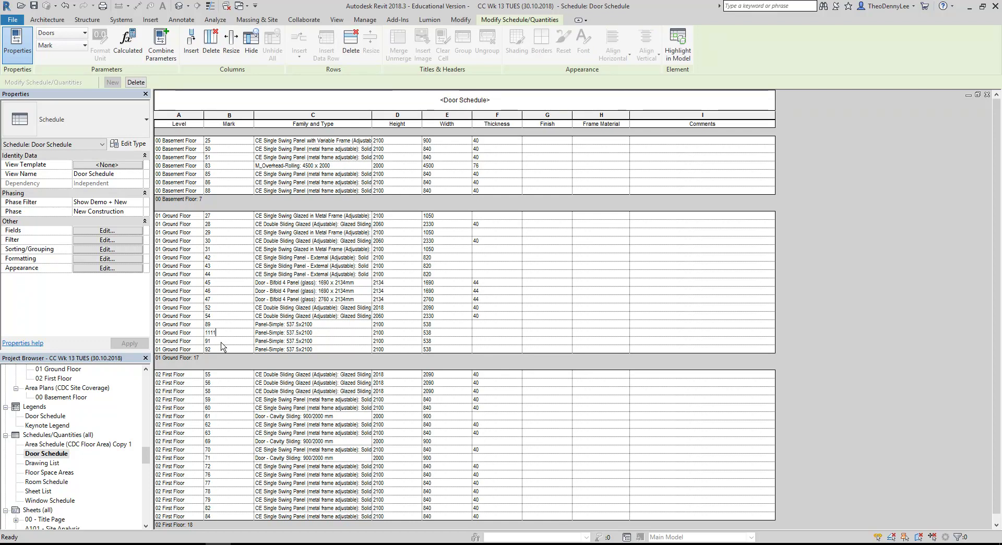
pyautogui.click(220, 342)
pyautogui.click(224, 334)
pyautogui.write('111')
pyautogui.click(224, 341)
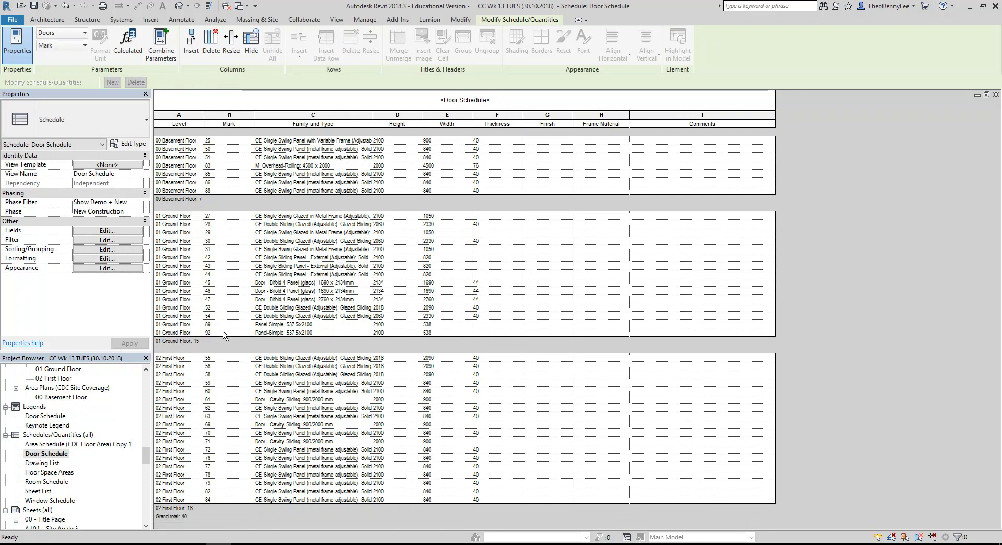
pyautogui.write('1113')
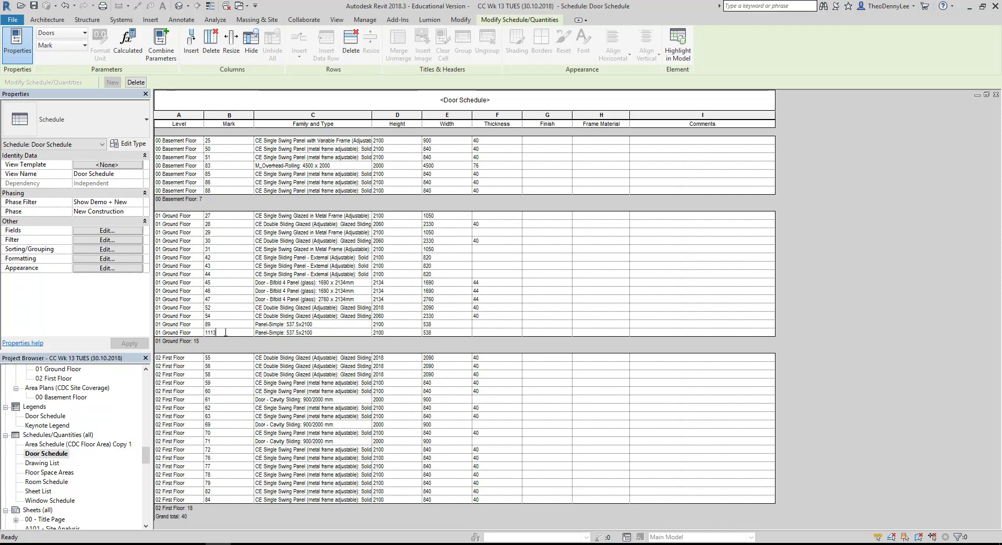
pyautogui.click(226, 325)
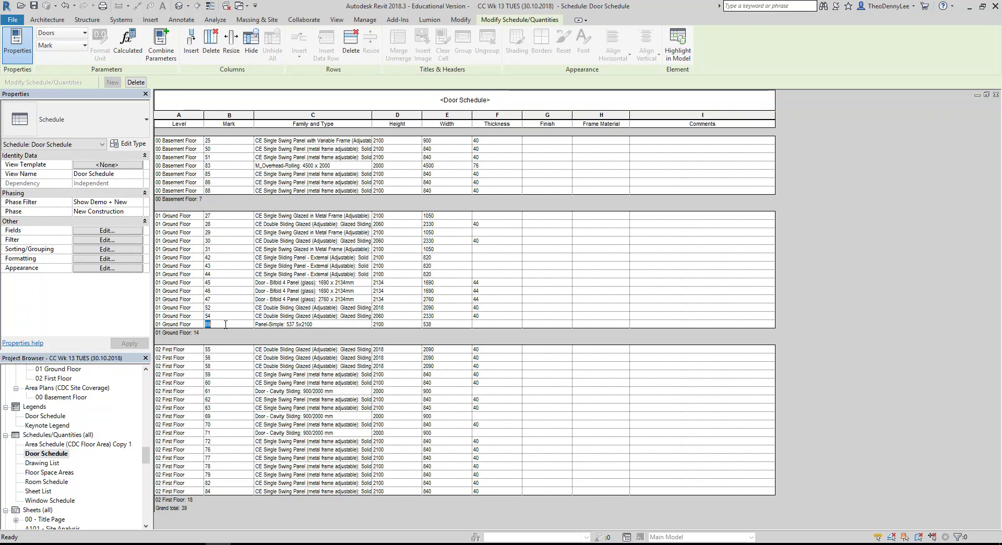
# - Select the Panel-Simple door with Mark 89 in the schedule, locate it on the 01 Ground Floor plan, and deselect it
pyautogui.click(322, 324)
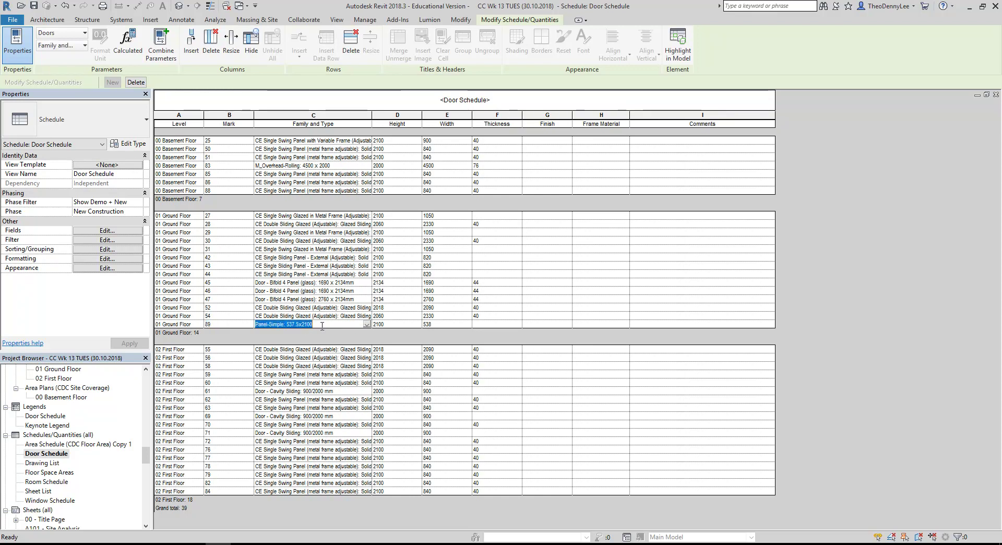
pyautogui.click(235, 9)
pyautogui.moveTo(144, 461); pyautogui.dragTo(140, 394)
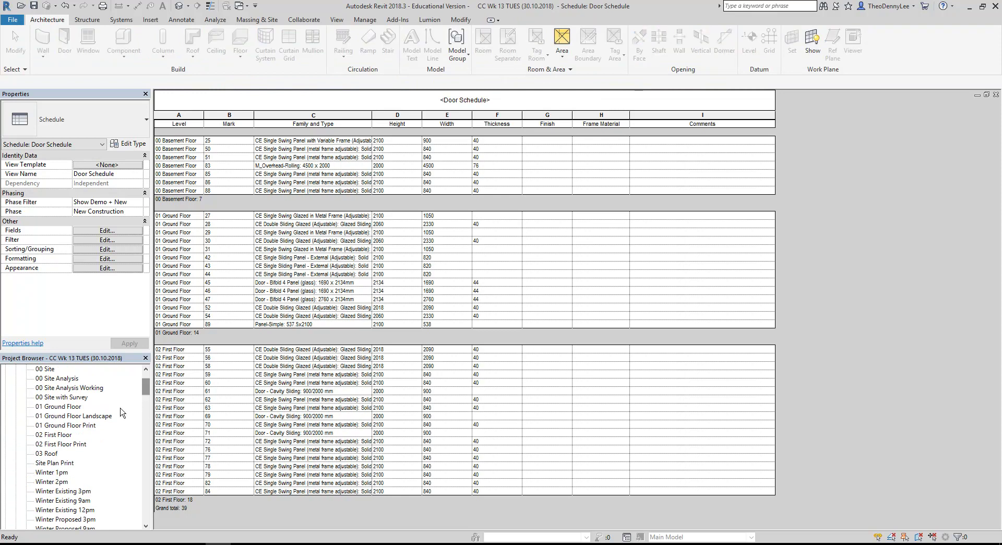
pyautogui.doubleClick(61, 407)
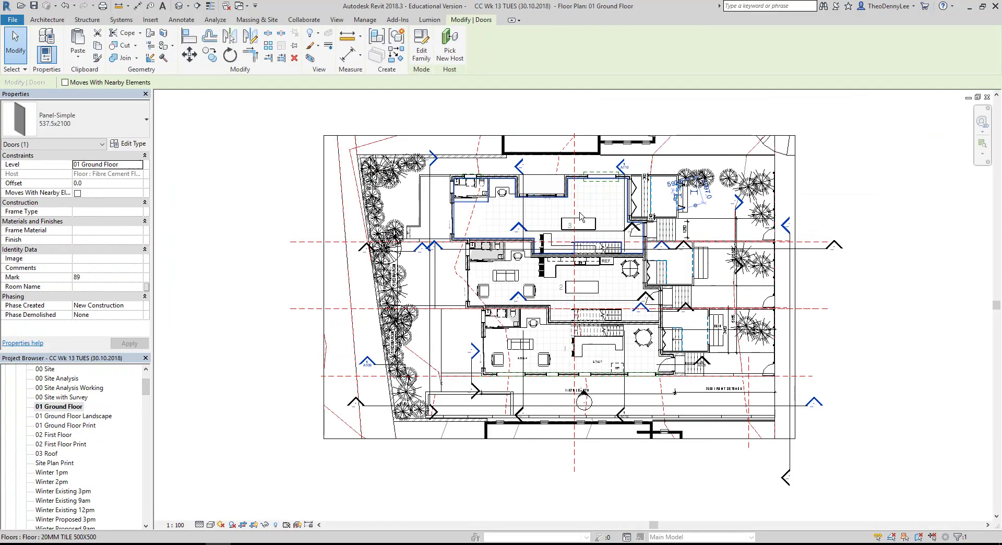
pyautogui.scroll(2, 646, 240)
pyautogui.scroll(5, 645, 240)
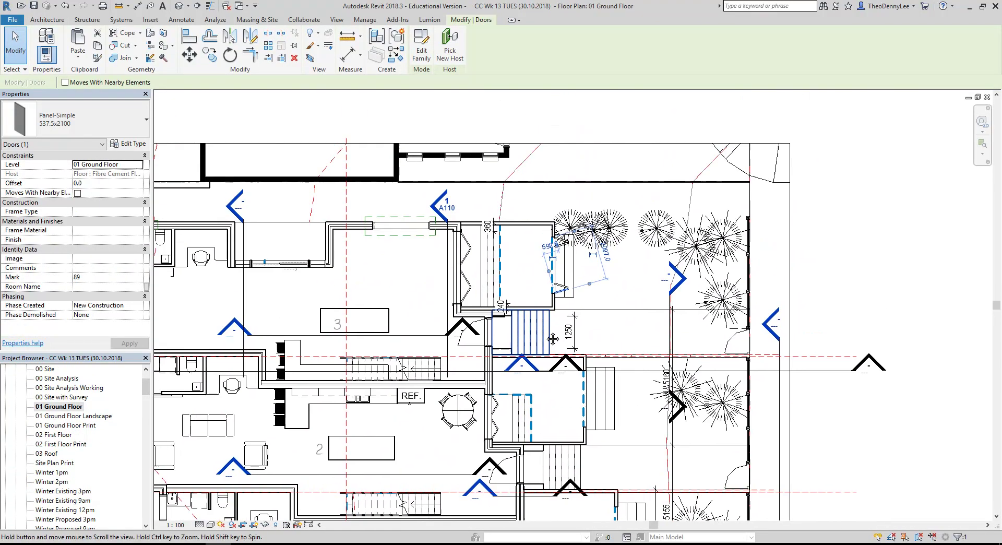
pyautogui.scroll(3, 558, 295)
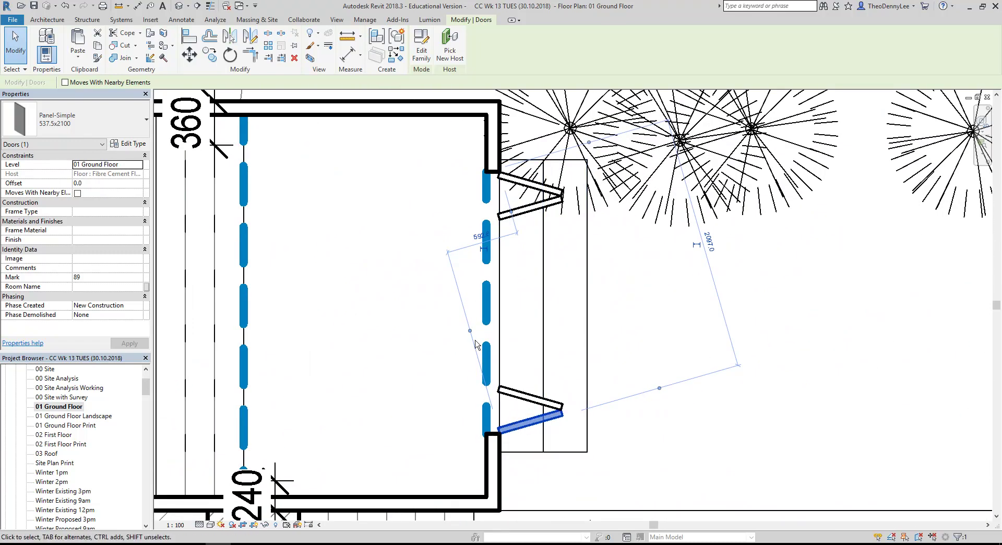
pyautogui.click(396, 339)
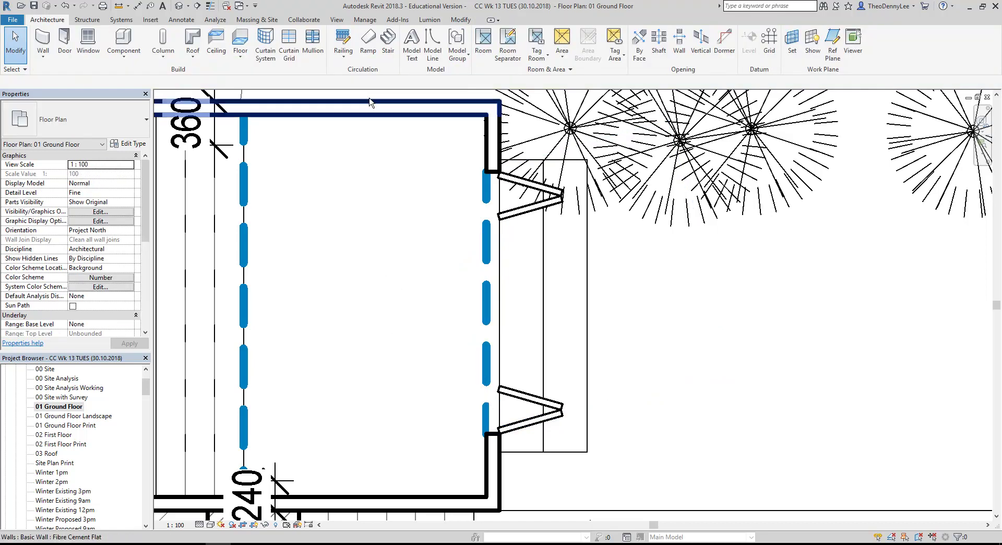
# - Check the panel extrusion in the Panel-Simple family, and start a new family from the Metric Generic Model template
pyautogui.click(246, 7)
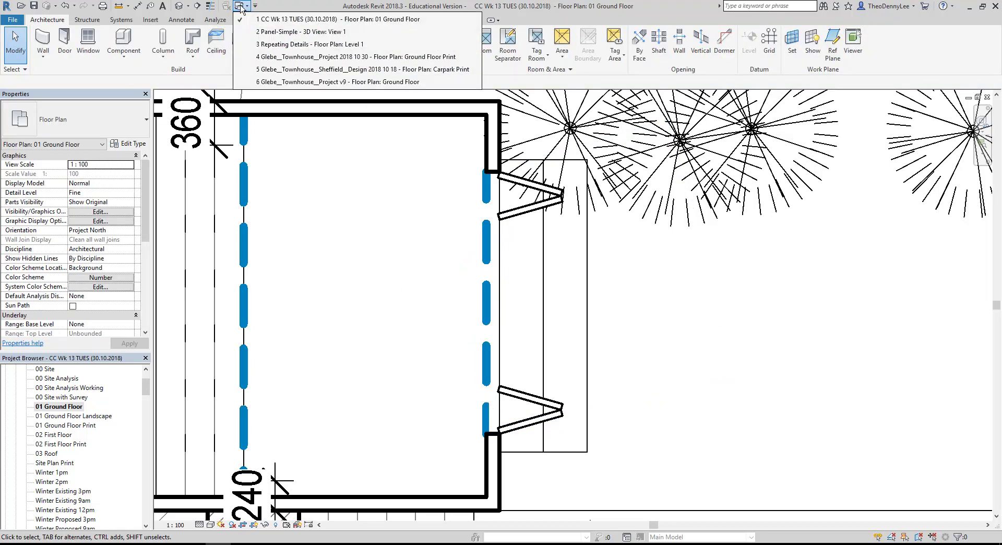
pyautogui.click(268, 33)
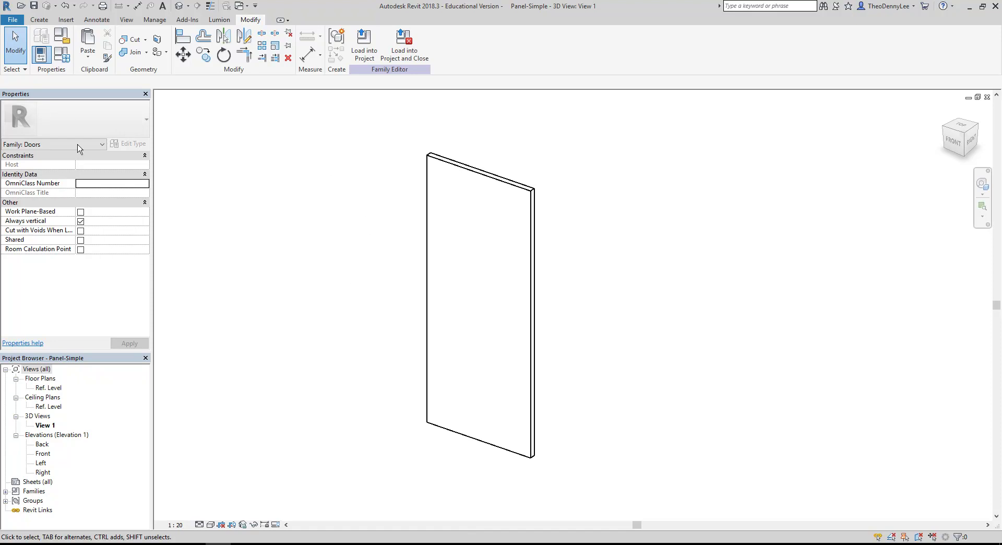
pyautogui.click(431, 357)
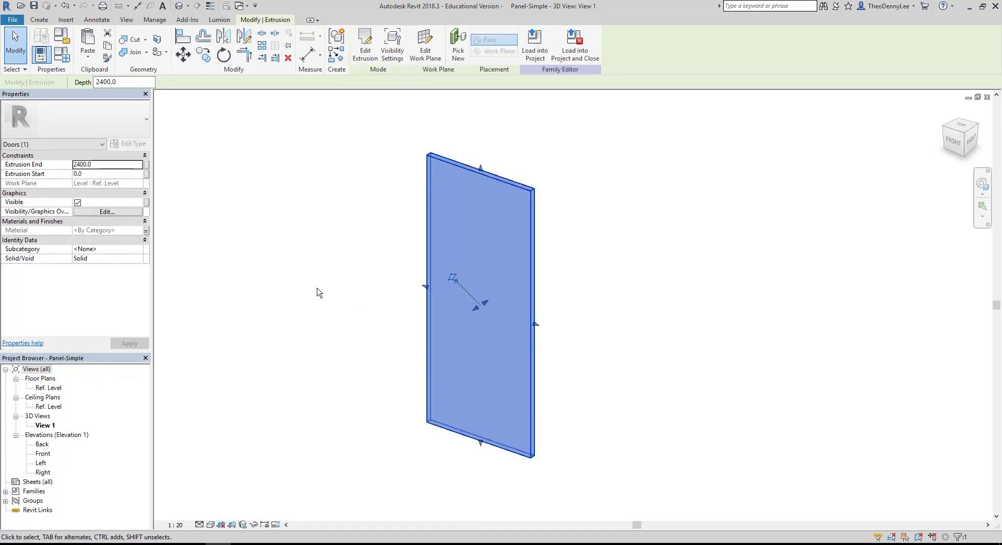
pyautogui.click(322, 264)
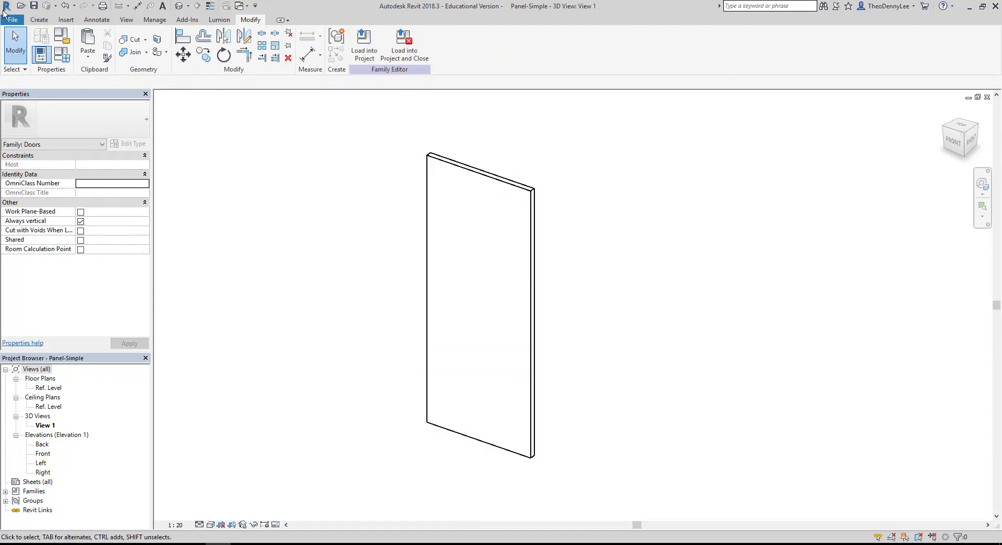
pyautogui.click(12, 19)
pyautogui.moveTo(67, 60)
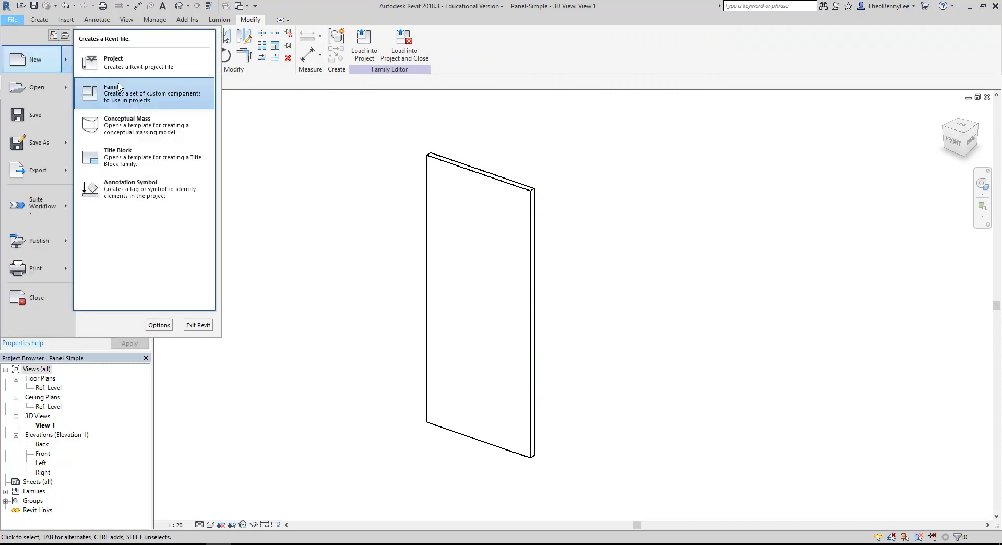
pyautogui.click(122, 93)
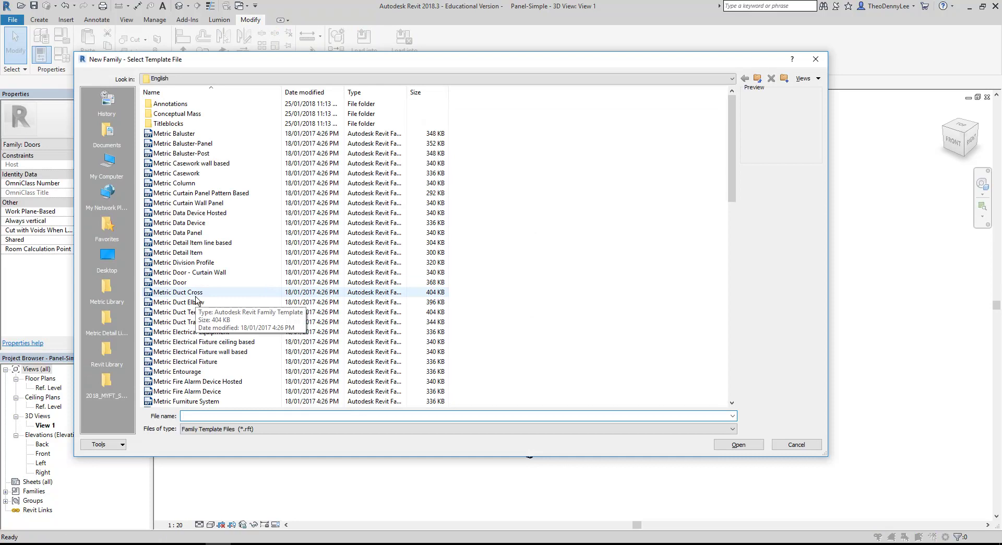
pyautogui.scroll(-6, 197, 295)
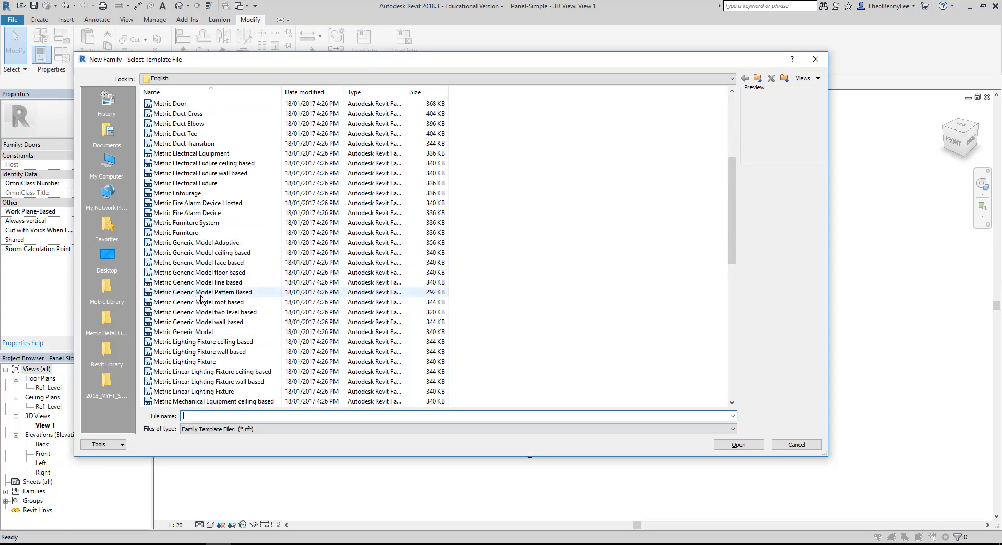
pyautogui.click(188, 332)
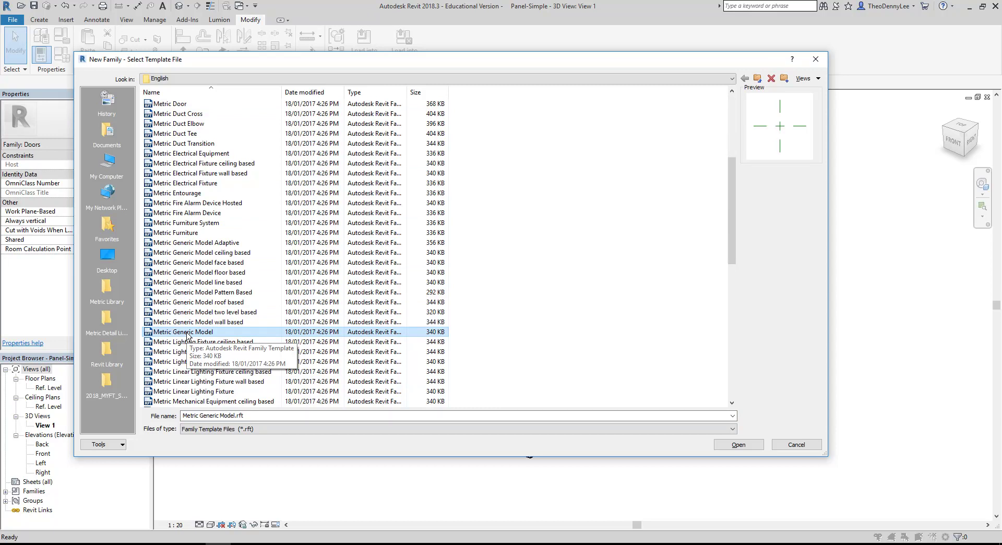
pyautogui.doubleClick(155, 333)
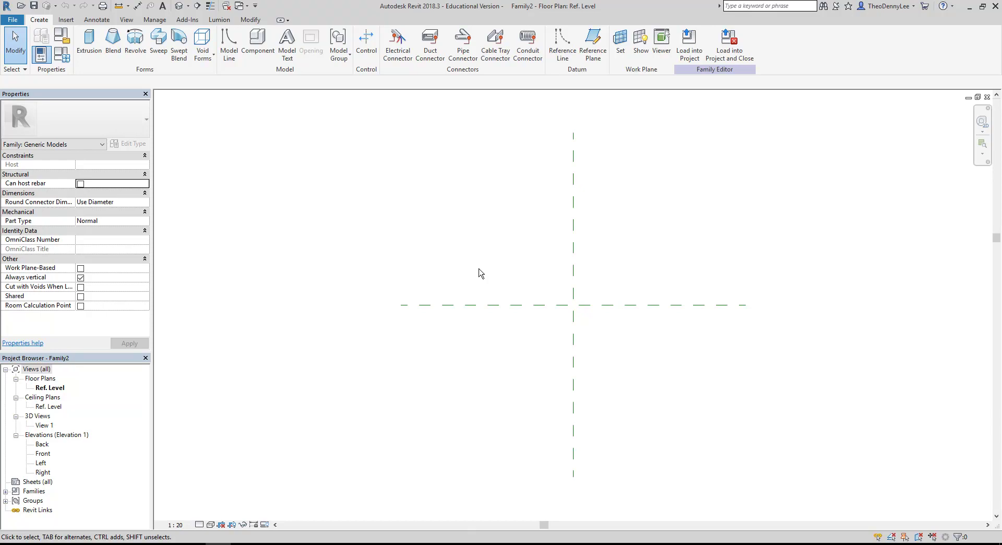
# - Change the new family's category to Doors
pyautogui.click(61, 36)
pyautogui.scroll(1, 453, 240)
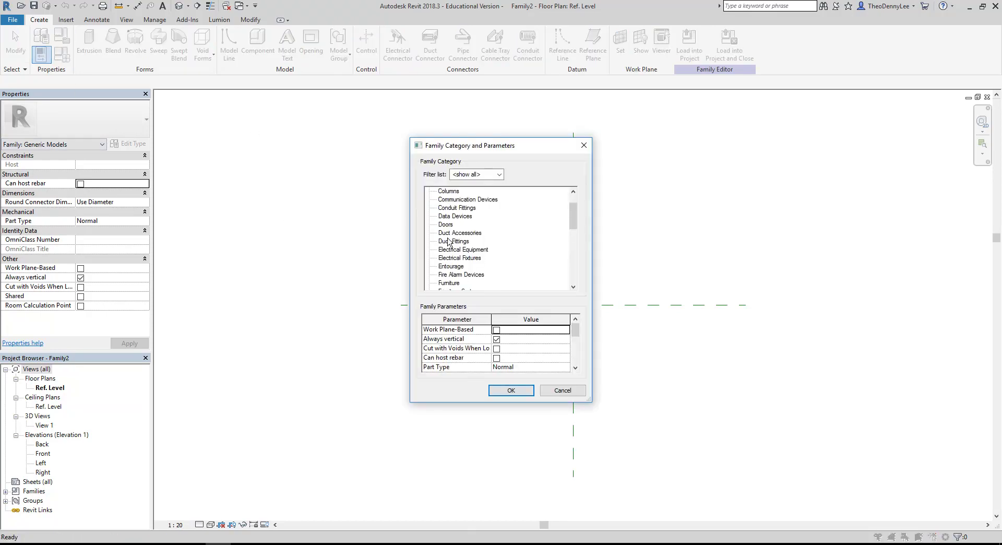
pyautogui.click(441, 225)
pyautogui.click(511, 390)
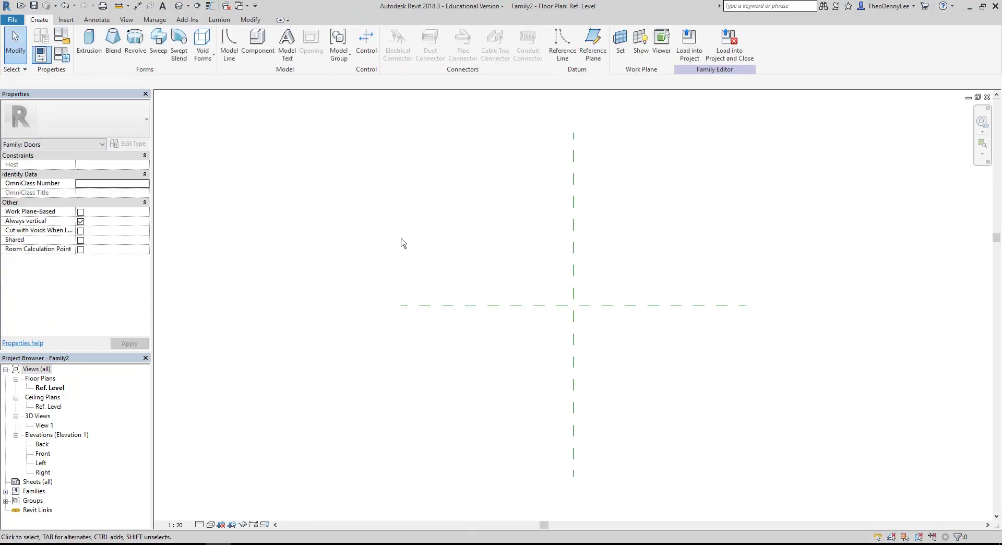
# - Load the Panel-Simple family into Family2 and place one panel at the intersection of the reference planes on Ref. Level
pyautogui.click(241, 7)
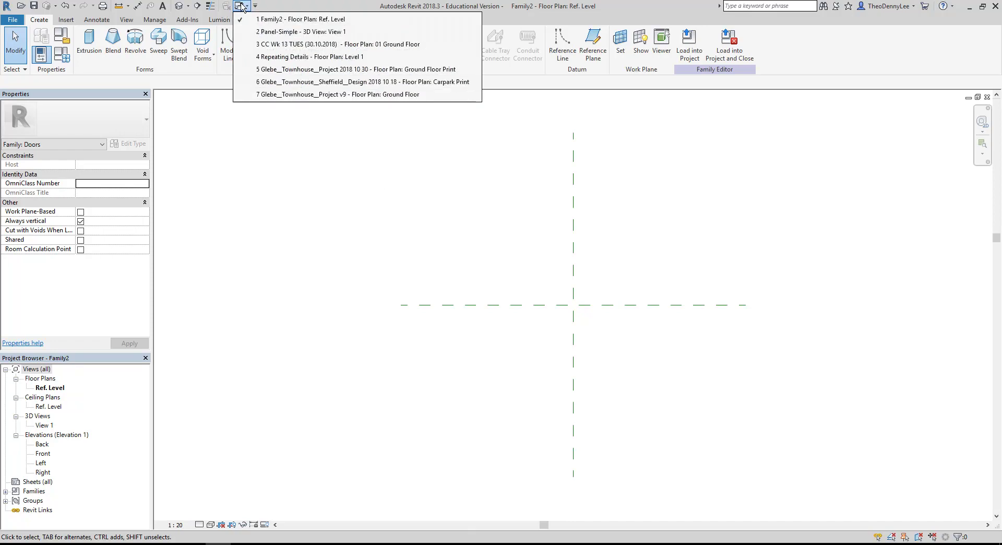
pyautogui.click(276, 33)
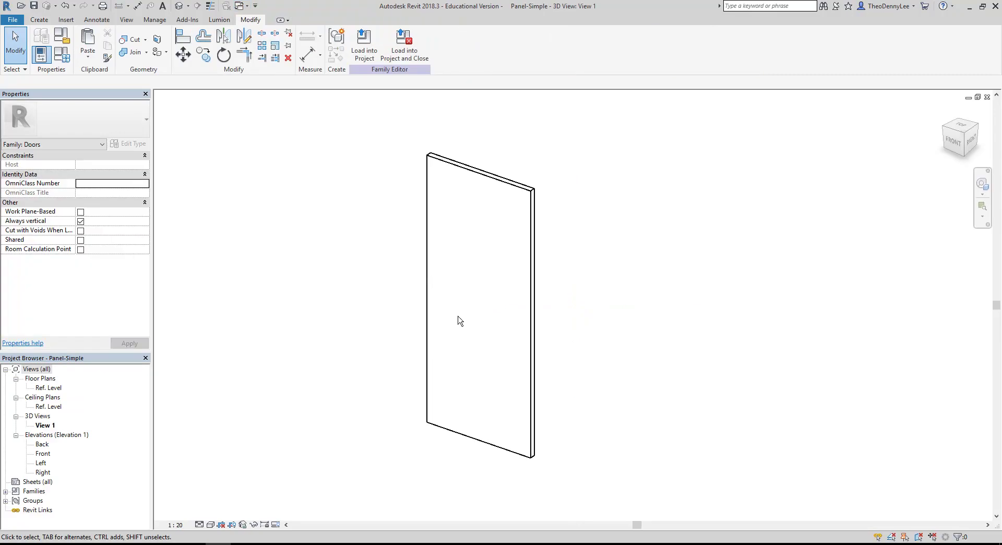
pyautogui.click(366, 44)
pyautogui.click(433, 220)
pyautogui.click(434, 228)
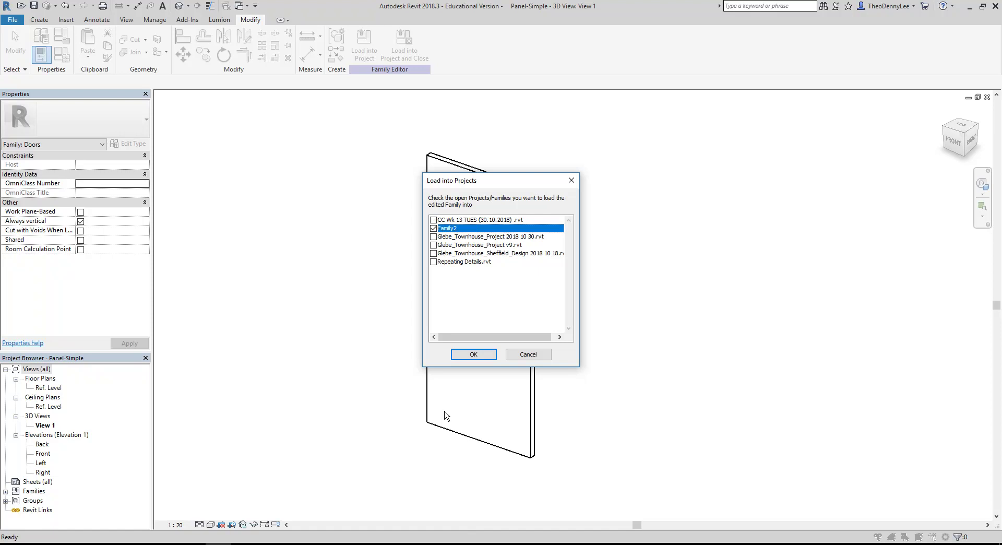
pyautogui.click(466, 355)
pyautogui.click(573, 304)
pyautogui.rightClick(695, 197)
pyautogui.click(720, 206)
# - Rotate the placed panel counterclockwise by a small angle about its corner at the reference plane intersection
pyautogui.scroll(2, 470, 358)
pyautogui.click(483, 377)
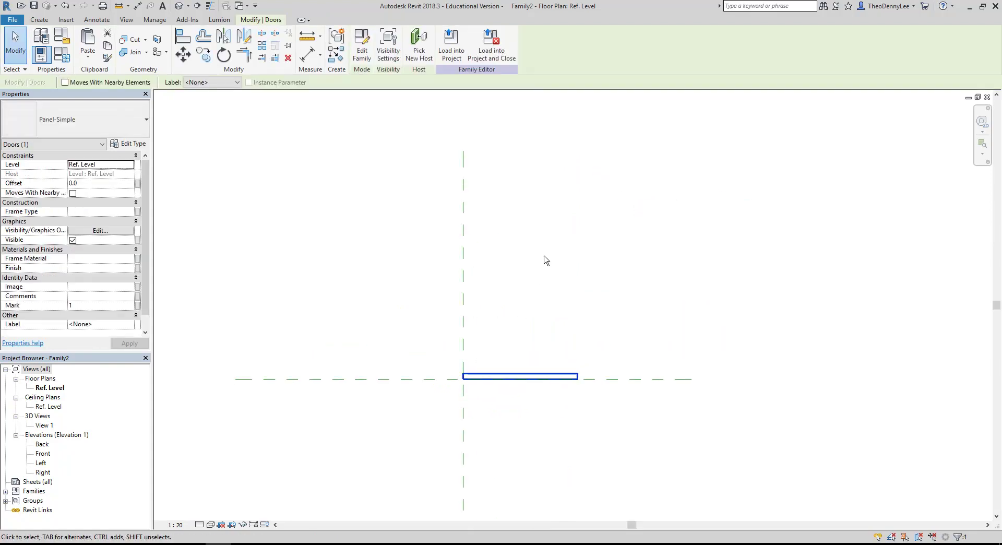
pyautogui.click(224, 54)
pyautogui.scroll(3, 481, 374)
pyautogui.moveTo(577, 387); pyautogui.dragTo(440, 389)
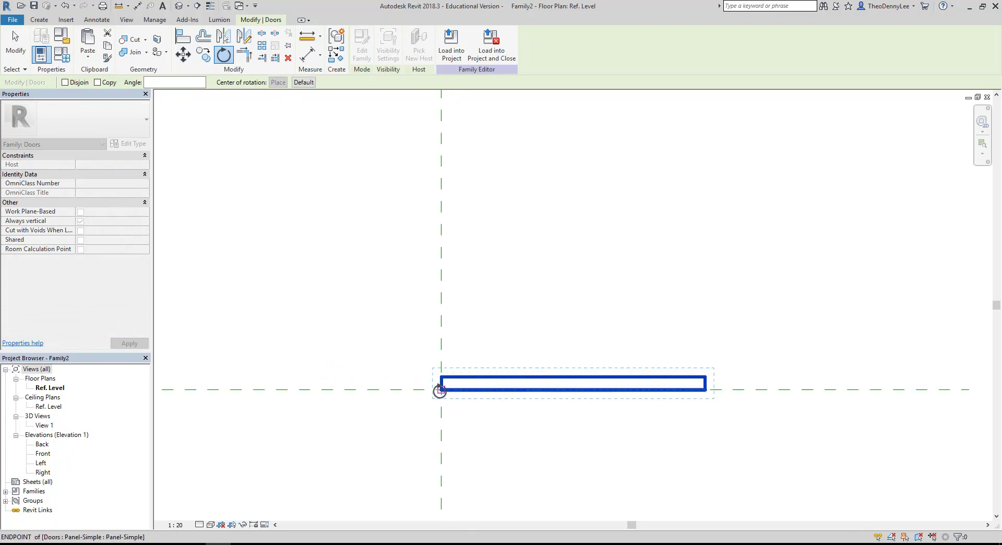
pyautogui.click(551, 399)
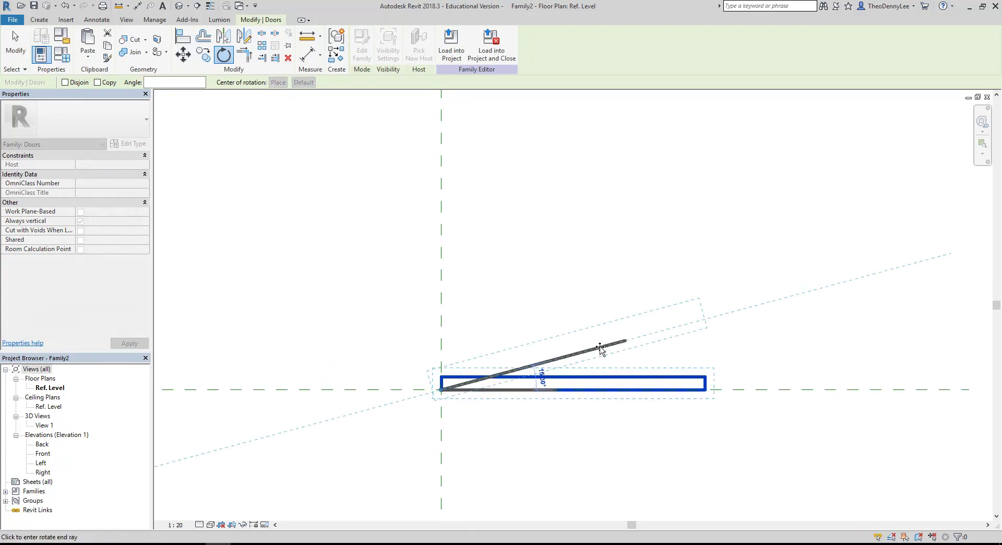
pyautogui.click(601, 348)
pyautogui.click(567, 261)
# - View the panel in 3D and set the Doors category's line color to Black in Object Styles
pyautogui.moveTo(559, 280); pyautogui.dragTo(558, 287, button='middle')
pyautogui.doubleClick(55, 427)
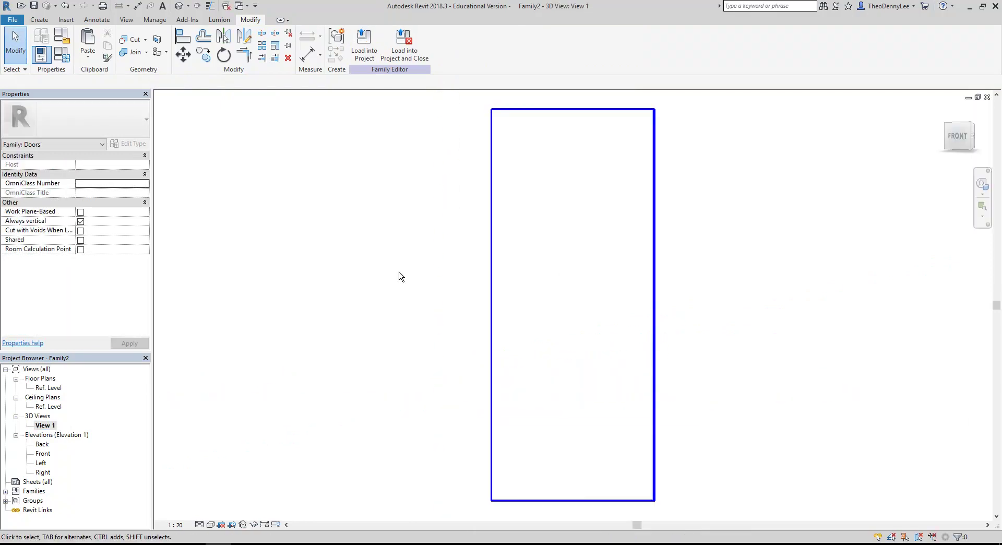
pyautogui.keyDown('shift'); pyautogui.moveTo(445, 347); pyautogui.dragTo(455, 212, button='middle'); pyautogui.keyUp('shift')
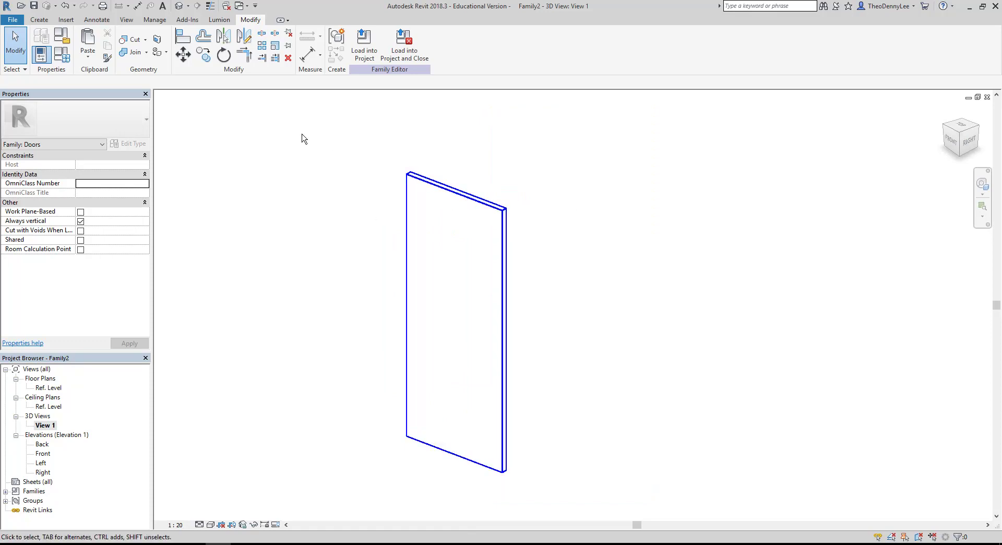
pyautogui.click(154, 19)
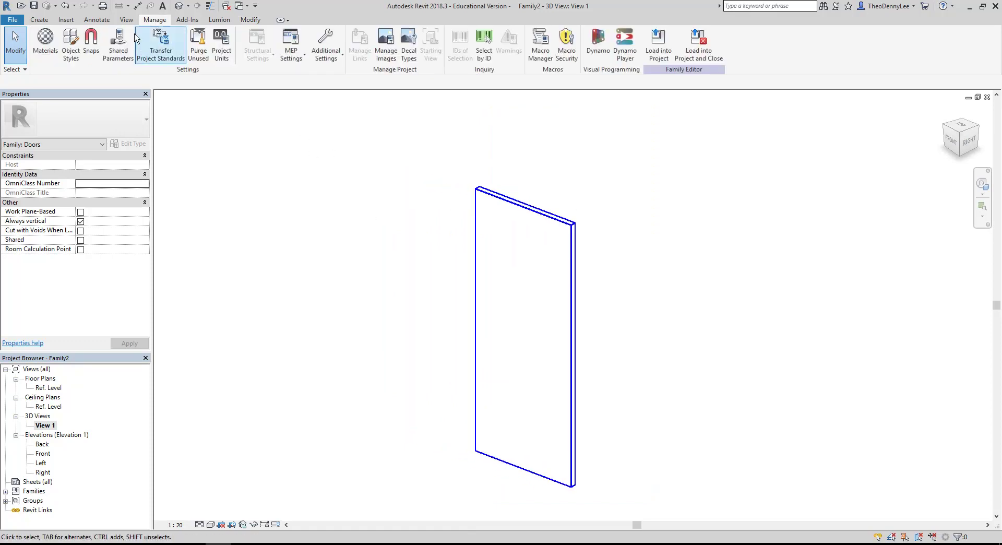
pyautogui.click(70, 44)
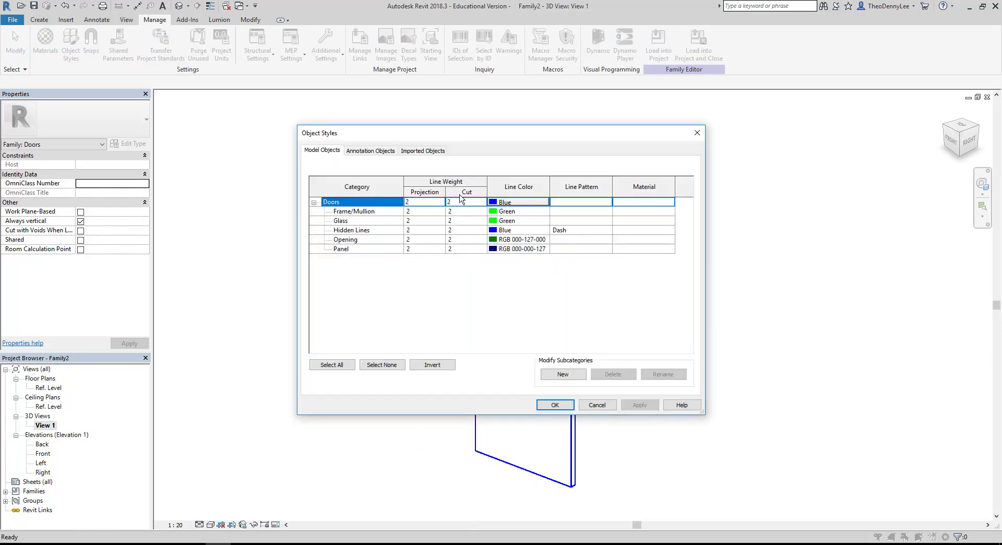
pyautogui.click(518, 204)
pyautogui.click(392, 256)
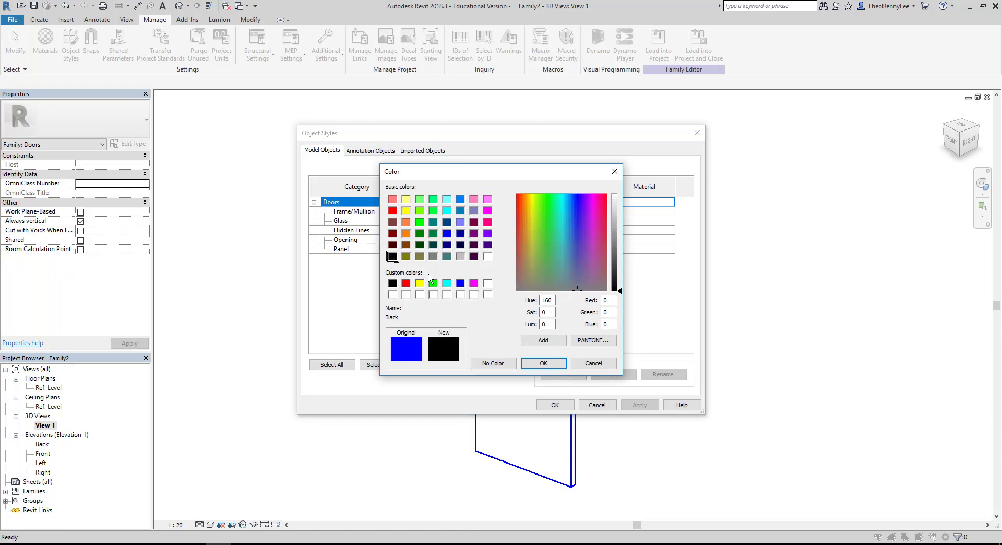
pyautogui.click(543, 363)
pyautogui.click(555, 404)
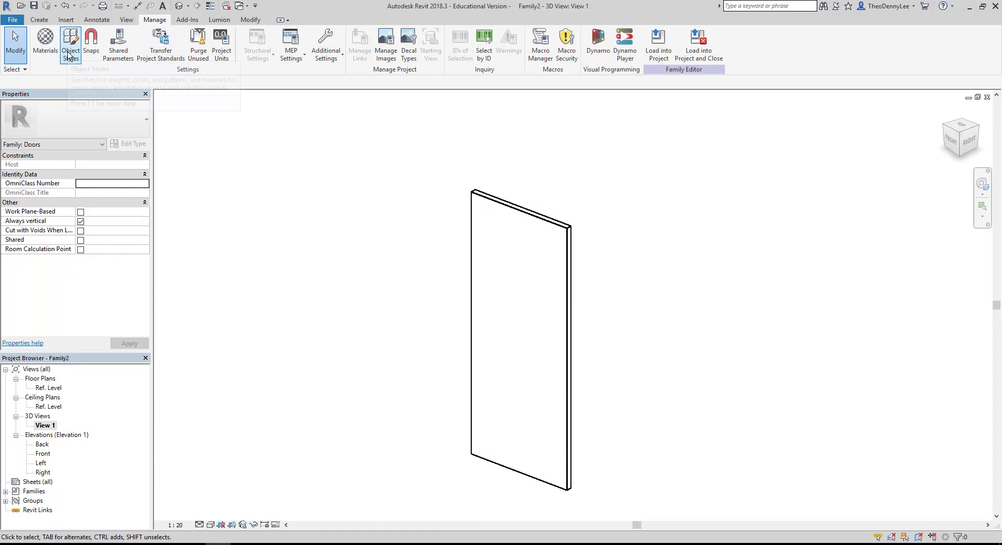
# - Set the Panel-Simple type's Height to 2100 and reduce its Width
pyautogui.moveTo(342, 253); pyautogui.dragTo(286, 257, button='middle')
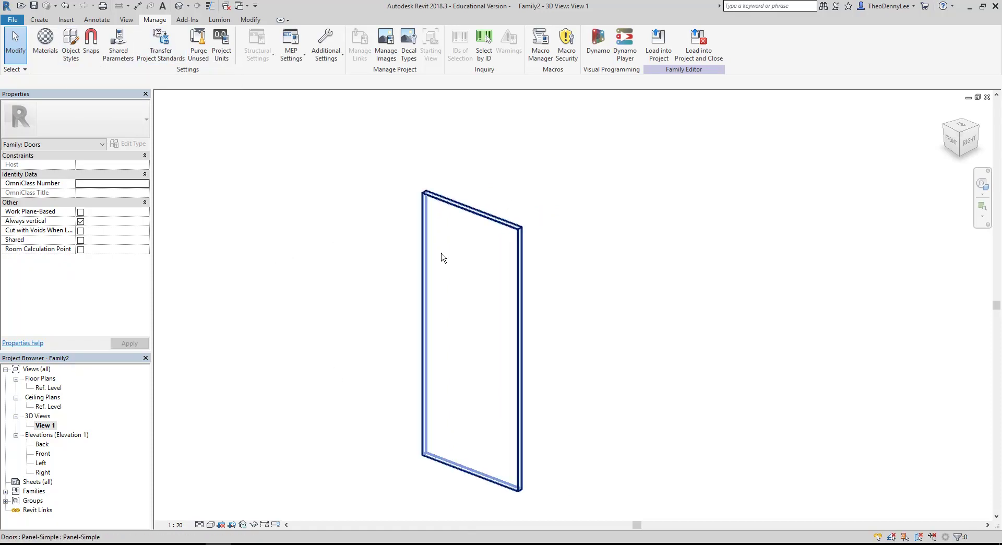
pyautogui.click(424, 244)
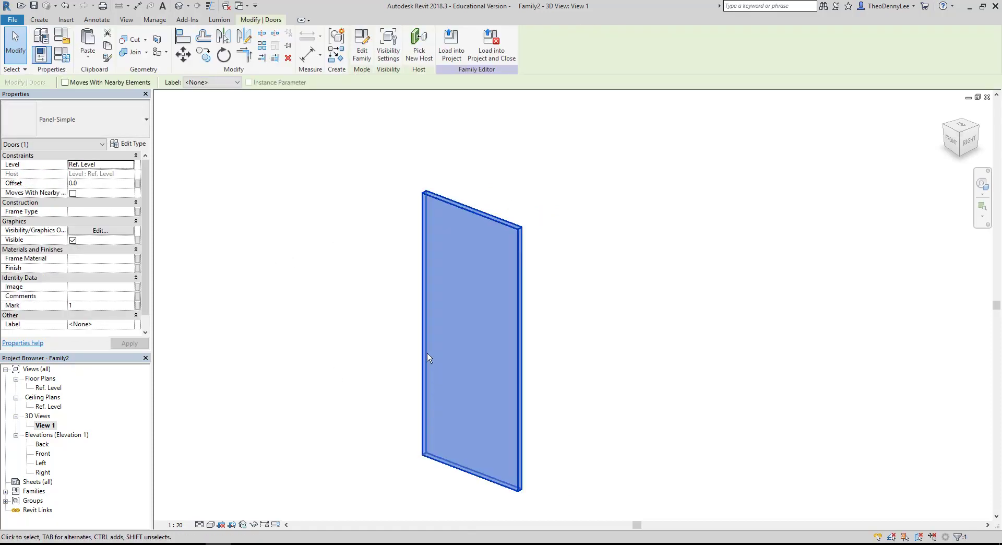
pyautogui.click(128, 144)
pyautogui.click(364, 217)
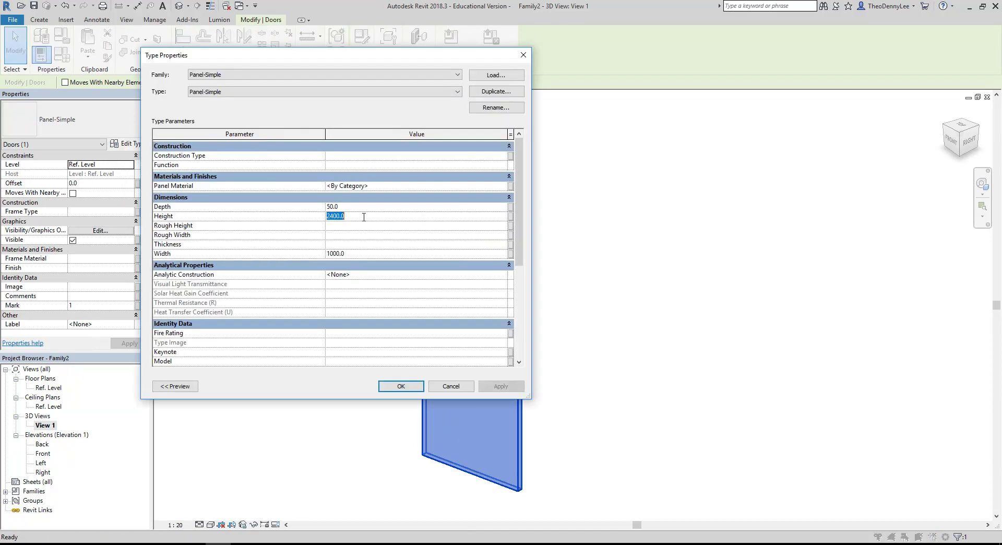
pyautogui.write('21')
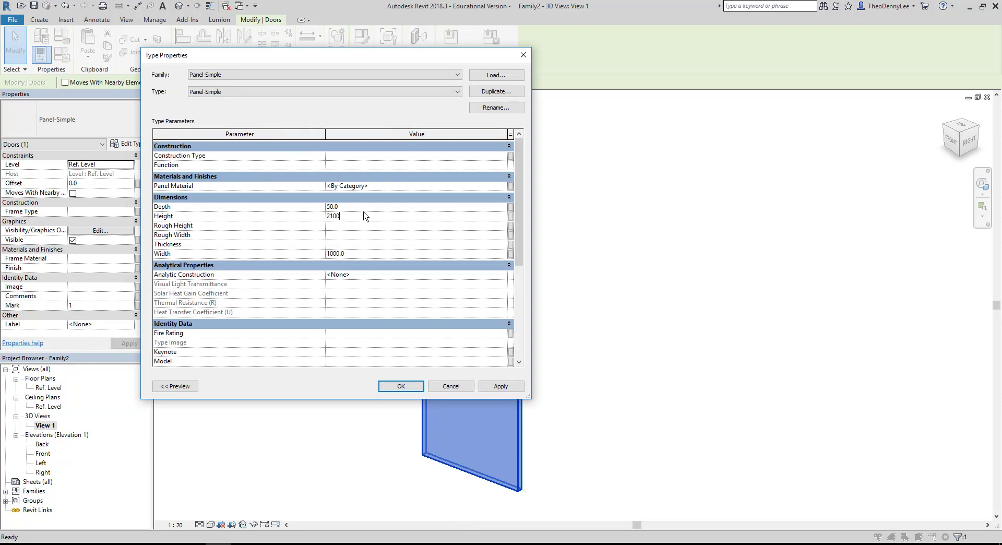
pyautogui.click(364, 255)
pyautogui.write('5')
pyautogui.click(400, 386)
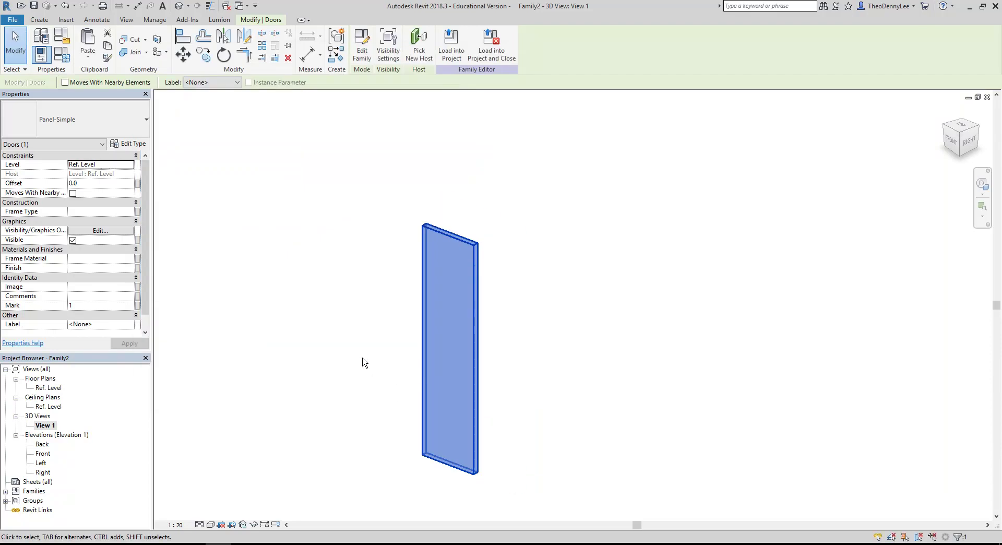
pyautogui.click(342, 360)
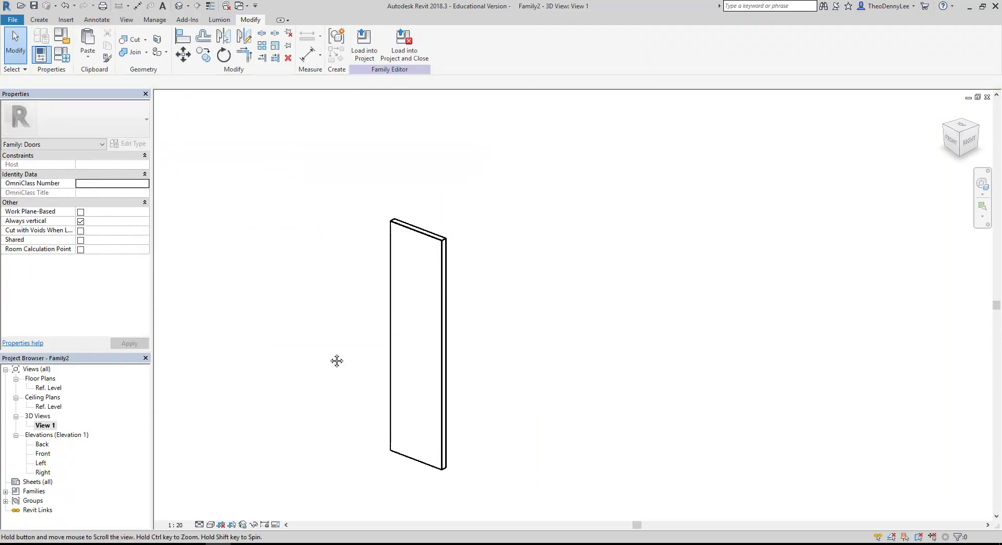
# - Mirror the angled panel on Ref. Level about an axis drawn at its outer end, forming a folded pair
pyautogui.doubleClick(42, 389)
pyautogui.click(496, 388)
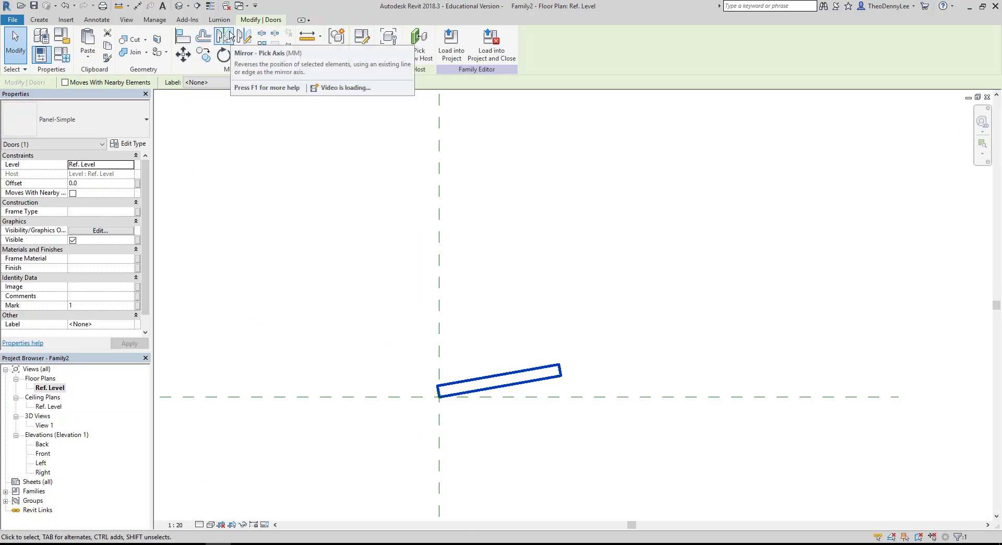
pyautogui.click(244, 36)
pyautogui.click(479, 364)
pyautogui.click(441, 365)
pyautogui.click(364, 232)
pyautogui.scroll(-1, 345, 271)
pyautogui.moveTo(323, 311); pyautogui.dragTo(581, 496)
pyautogui.click(336, 257)
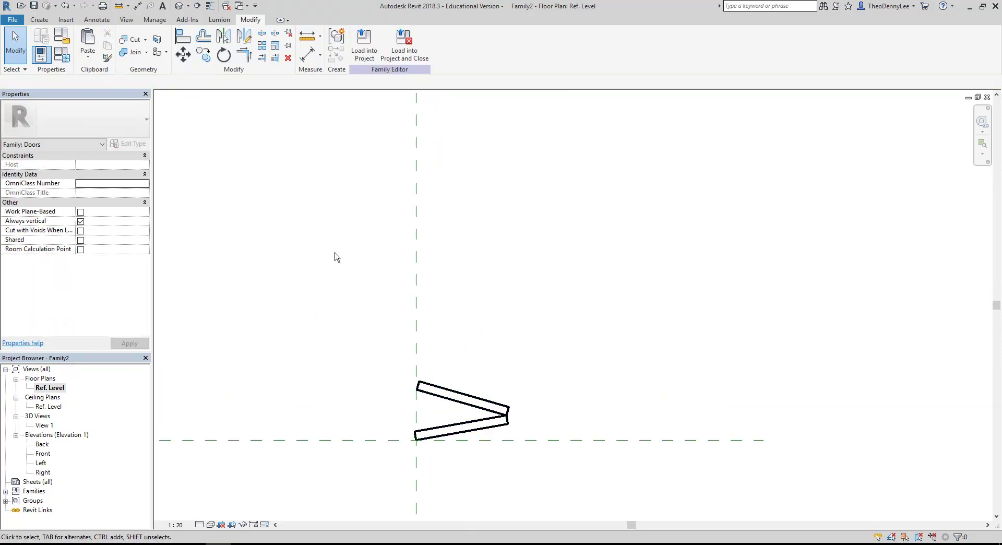
pyautogui.scroll(-1, 337, 257)
# - Draw a horizontal reference plane across the vertical reference plane, well above the folded panels
pyautogui.click(40, 20)
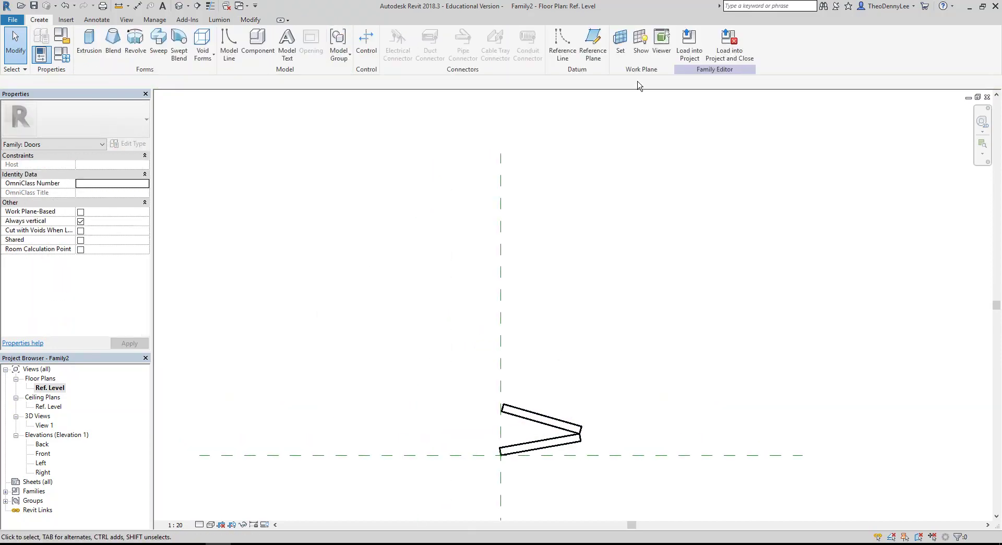
pyautogui.click(593, 42)
pyautogui.click(423, 168)
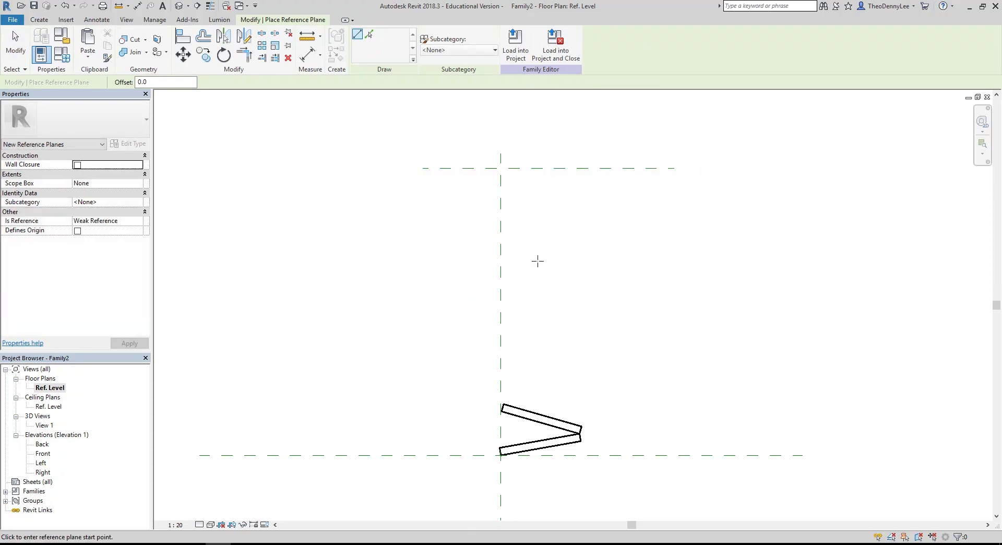
pyautogui.press('Escape')
pyautogui.press('Escape')
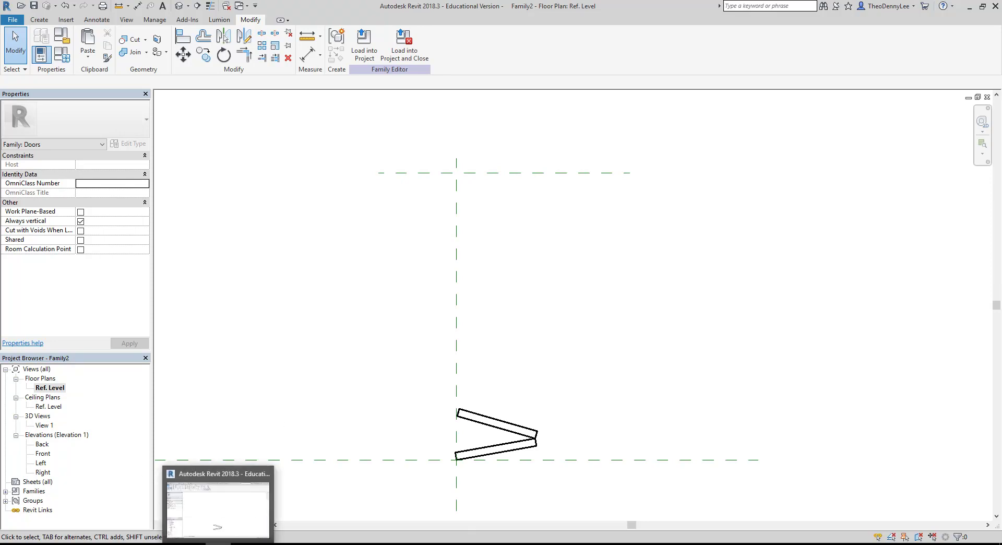
# - Set the upper reference plane's distance from the lower reference plane to 2150
pyautogui.click(405, 173)
pyautogui.click(423, 321)
pyautogui.write('2100')
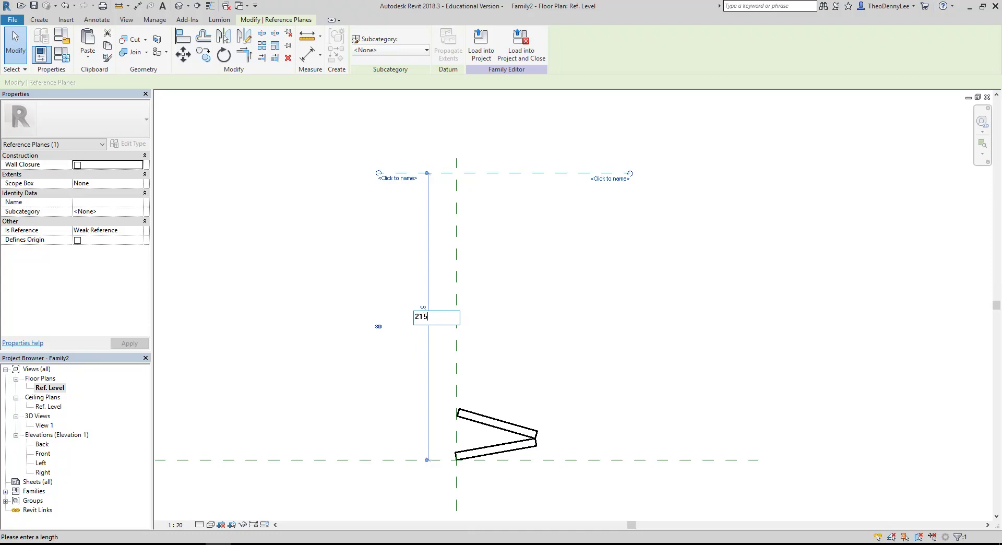
pyautogui.press('Return')
pyautogui.press('Escape')
pyautogui.moveTo(369, 384); pyautogui.dragTo(626, 521)
pyautogui.click(203, 55)
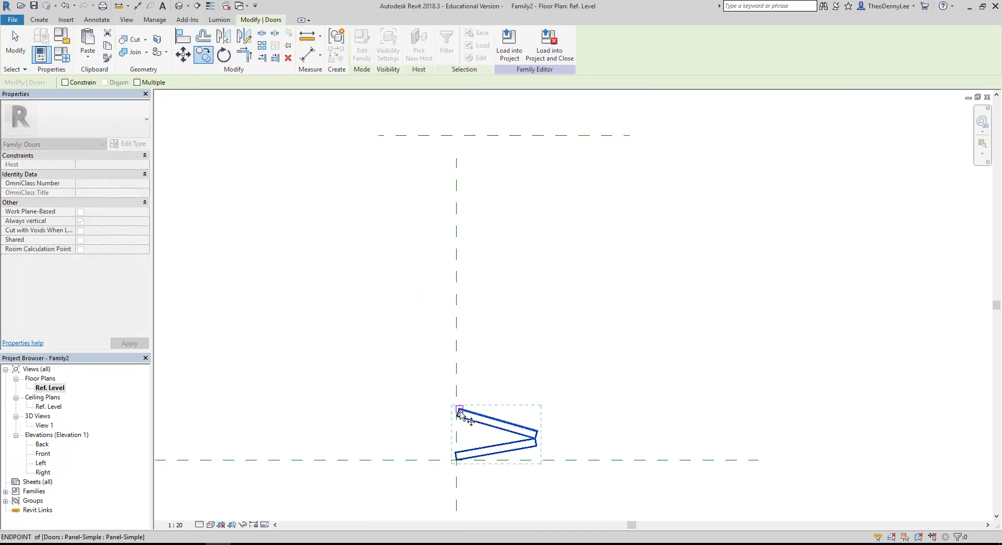
pyautogui.press('Escape')
# - Remove the upper folded panel and mirror the lower panel again about a horizontal axis through its outer corner
pyautogui.click(474, 445)
pyautogui.scroll(3, 474, 445)
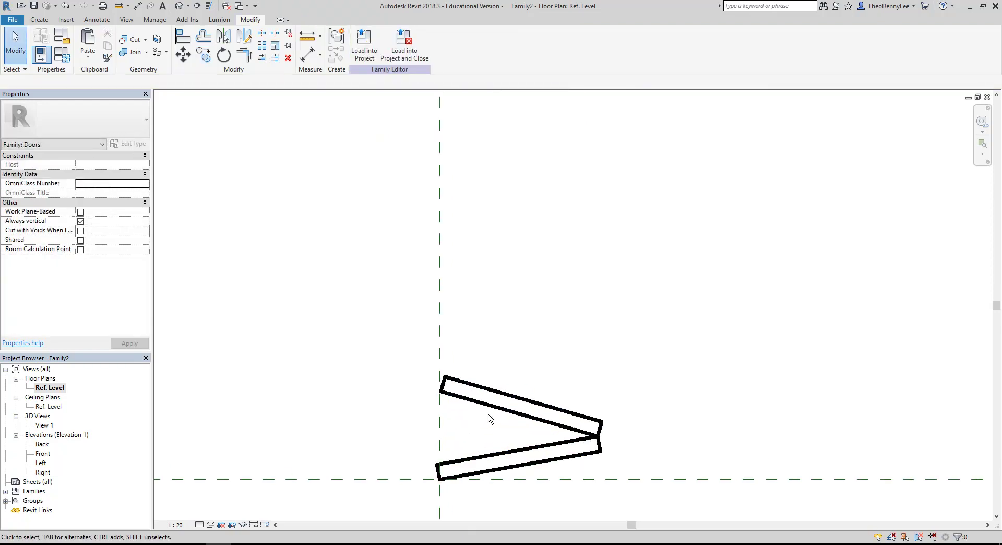
pyautogui.click(494, 409)
pyautogui.hotkey('ctrl', 'z')
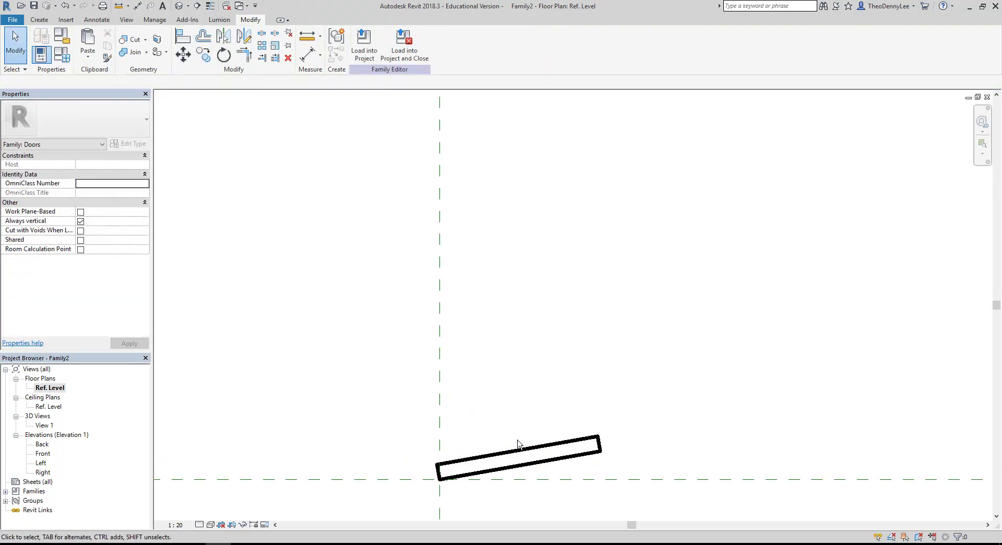
pyautogui.click(244, 35)
pyautogui.click(599, 437)
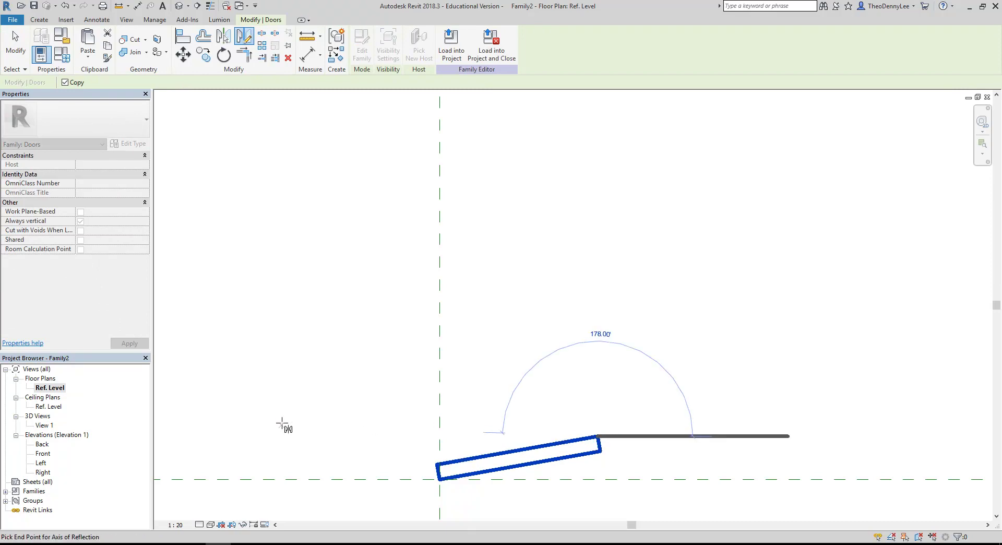
pyautogui.click(309, 444)
# - Copy the folded panel pair up the vertical reference plane so its upper corner meets the upper reference plane
pyautogui.moveTo(353, 340); pyautogui.dragTo(719, 521)
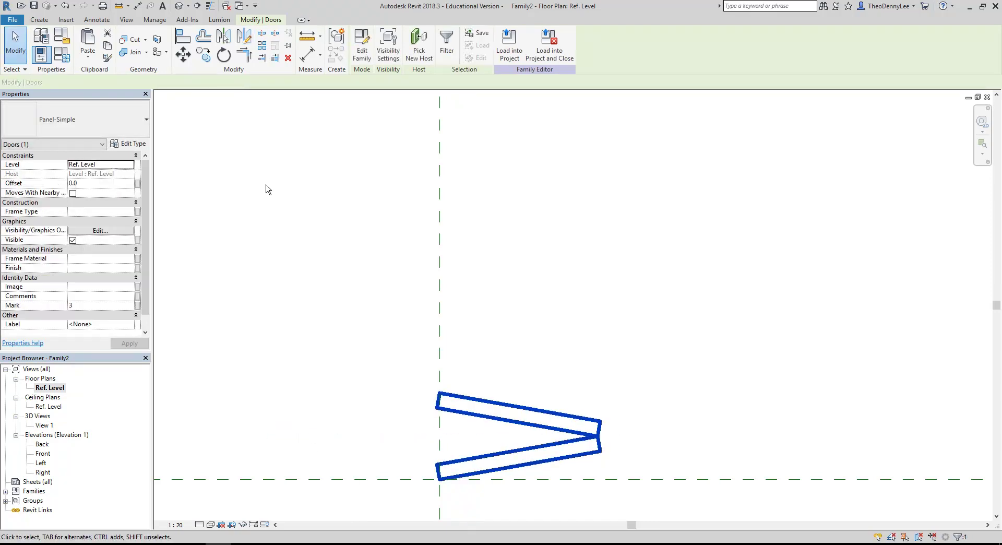
pyautogui.click(203, 54)
pyautogui.click(438, 392)
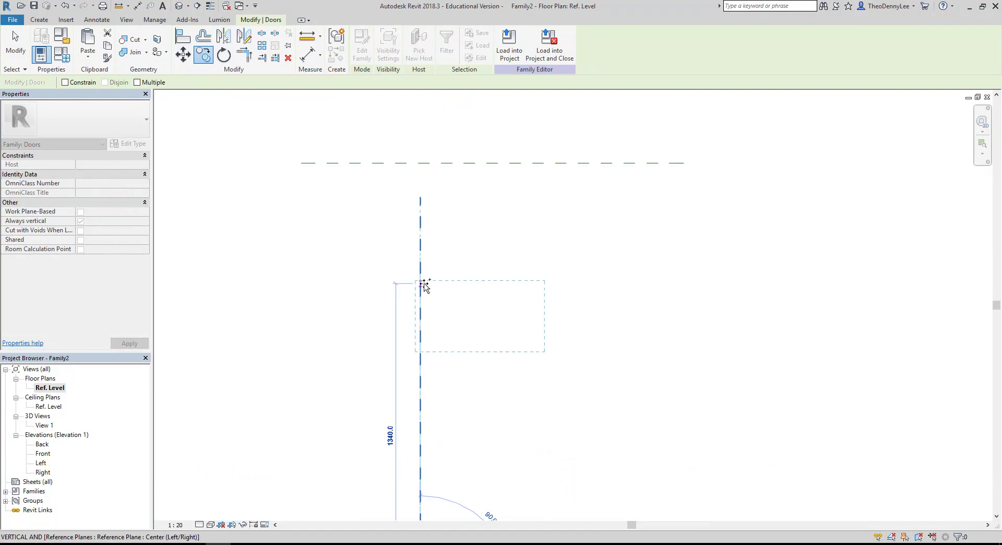
pyautogui.click(420, 162)
pyautogui.scroll(-5, 347, 277)
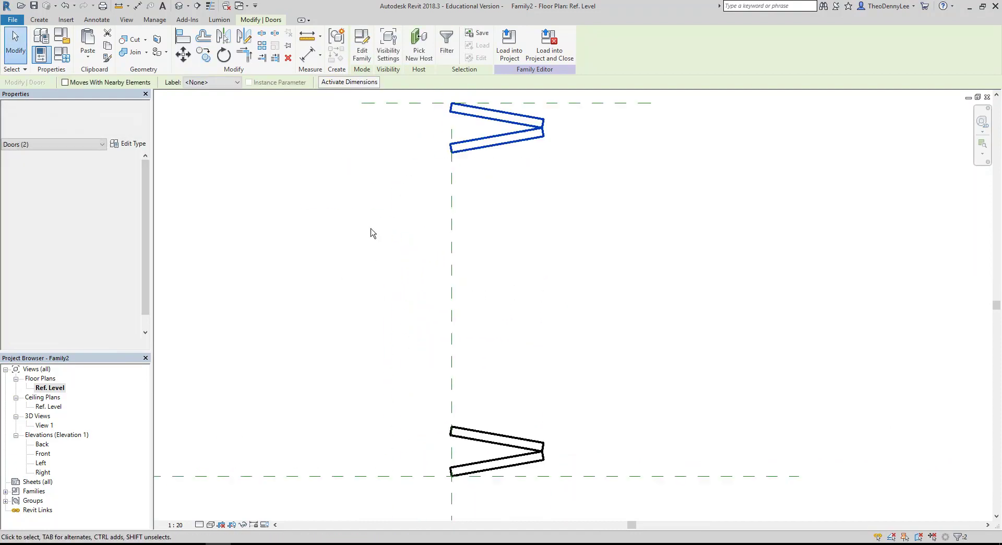
pyautogui.click(354, 255)
pyautogui.moveTo(354, 255); pyautogui.dragTo(347, 297, button='middle')
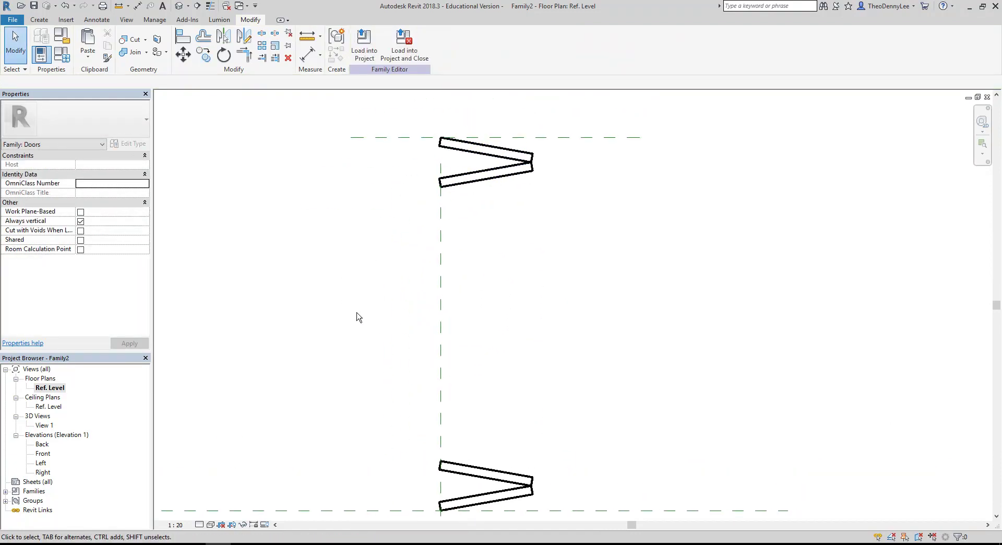
# - Save the family in the Doors folder as Folding-Panel-Simple
pyautogui.click(16, 24)
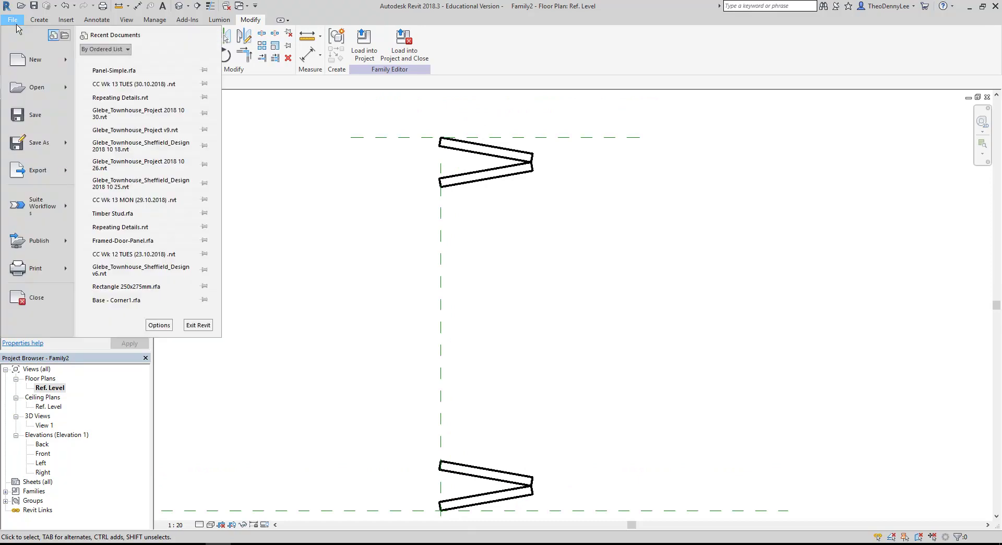
pyautogui.moveTo(39, 144)
pyautogui.click(104, 100)
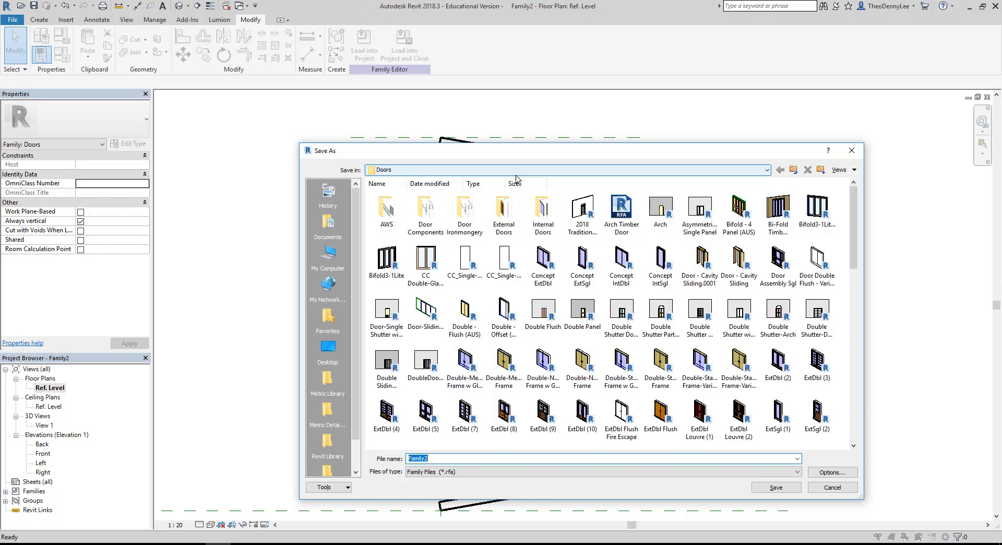
pyautogui.write('Fol')
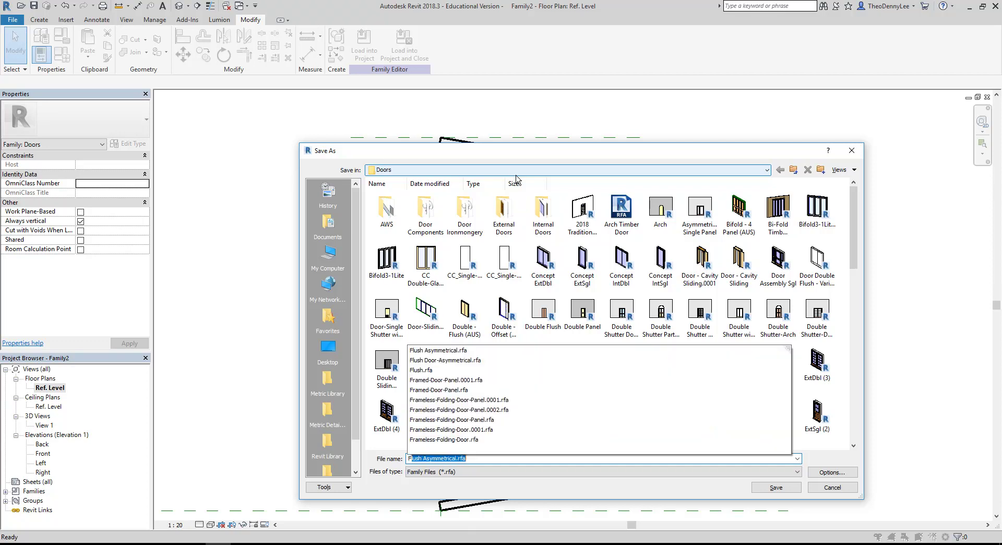
pyautogui.write('ding-Panel')
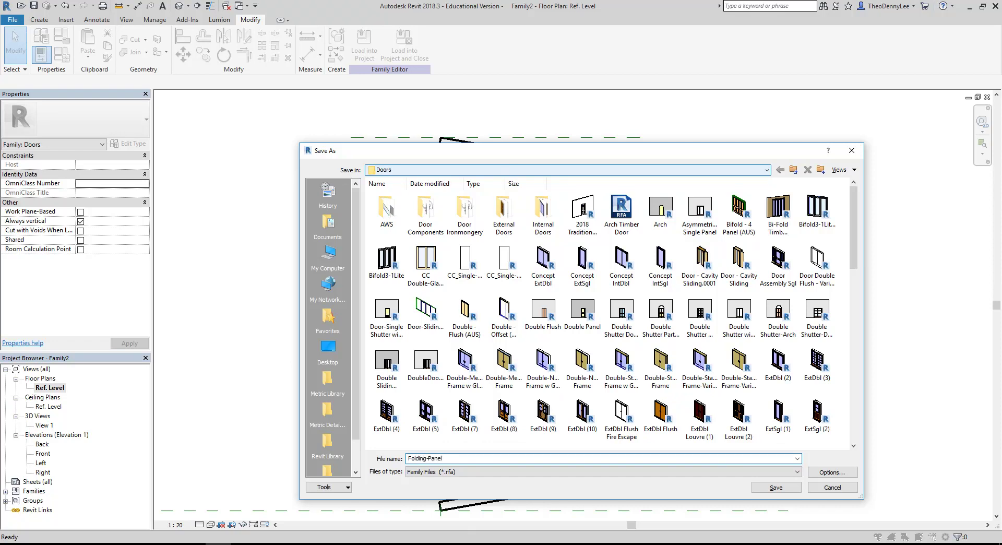
pyautogui.write('-Simple')
pyautogui.press('Return')
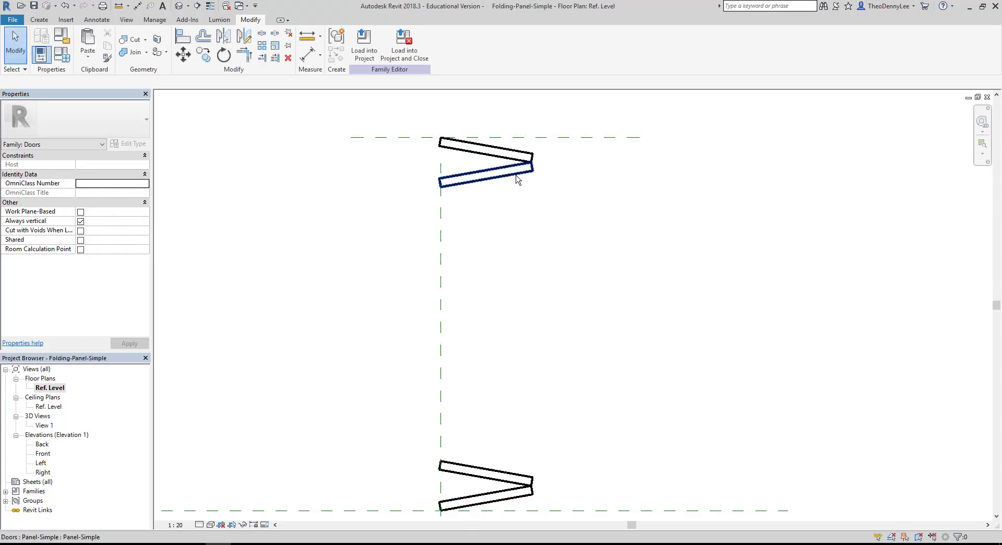
# - Load the family into the CC Wk 13 TUES (30.10.2018) project and place one instance outside the opening beside the trees
pyautogui.click(364, 44)
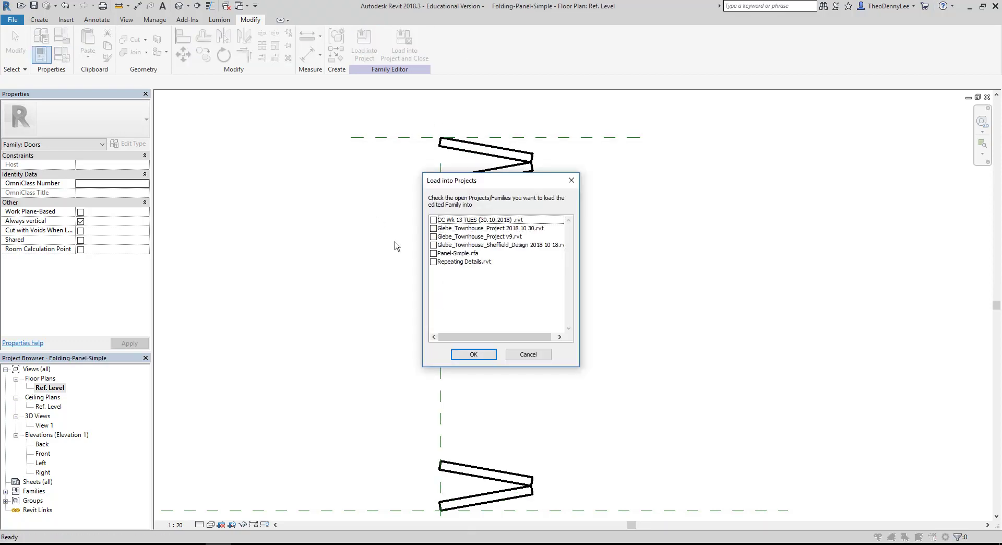
pyautogui.click(434, 229)
pyautogui.click(474, 355)
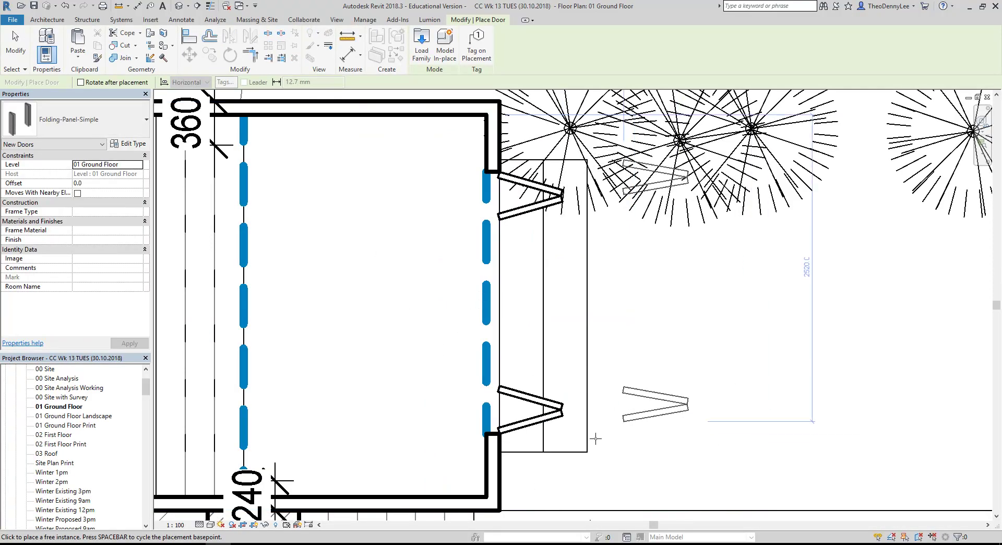
pyautogui.press('Escape')
# - Delete the four separate Panel-Simple doors at the opening on 01 Ground Floor
pyautogui.click(524, 427)
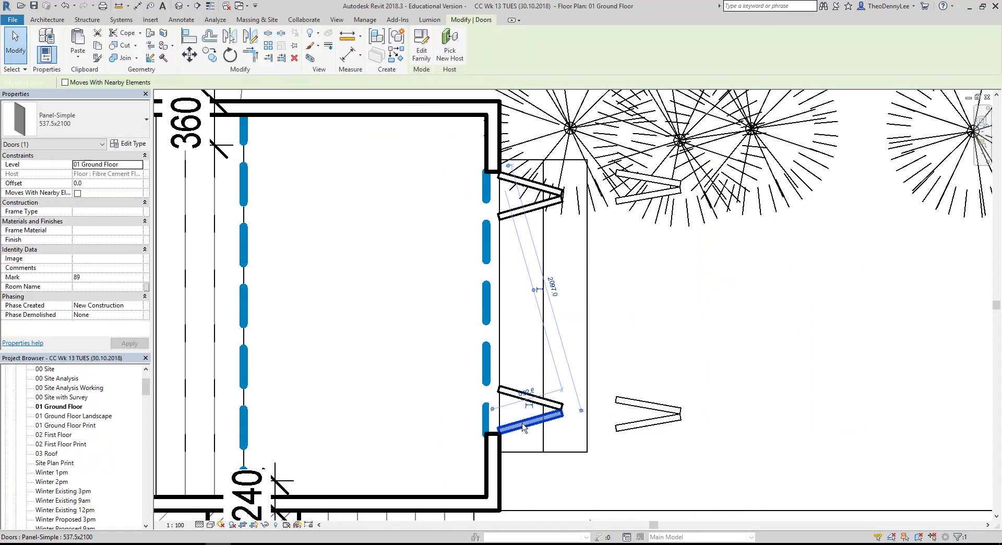
pyautogui.press('Delete')
pyautogui.click(525, 405)
pyautogui.press('Delete')
pyautogui.click(514, 218)
pyautogui.press('Delete')
pyautogui.click(506, 185)
pyautogui.press('Delete')
# - Move the Folding-Panel-Simple door by its lower inner corner onto the outer wall corner at the opening's lower end
pyautogui.click(636, 431)
pyautogui.click(189, 55)
pyautogui.scroll(2, 624, 444)
pyautogui.click(615, 423)
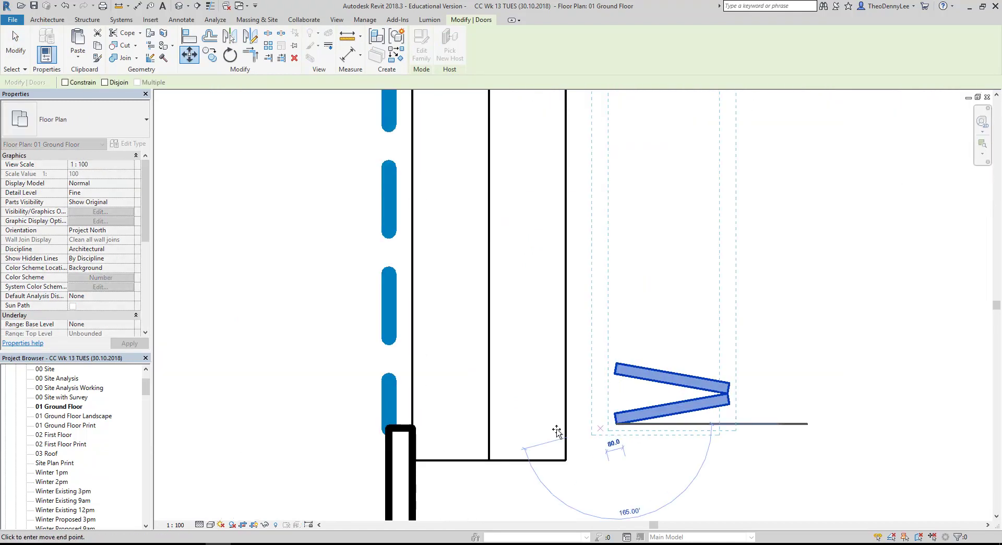
pyautogui.click(413, 428)
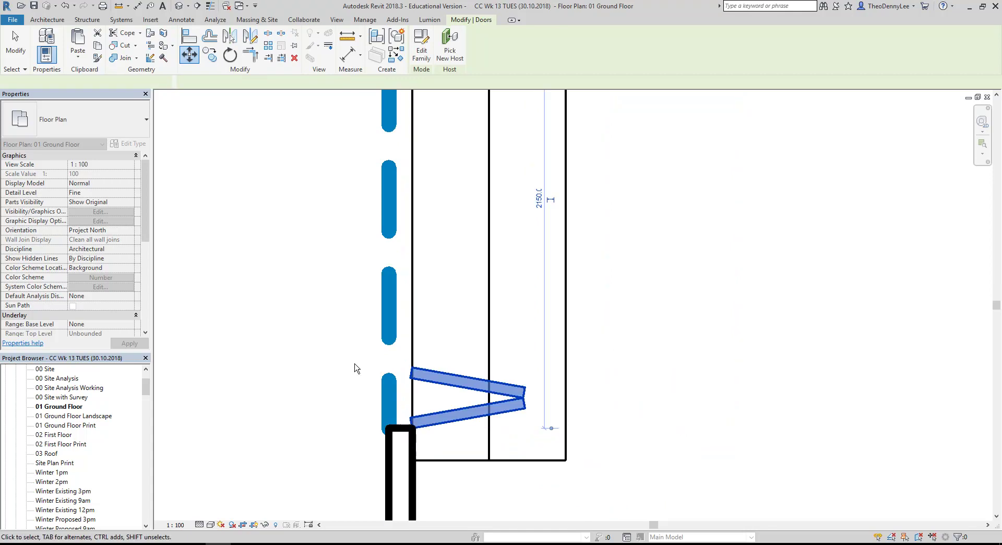
pyautogui.scroll(-4, 366, 386)
pyautogui.press('Escape')
pyautogui.scroll(1, 292, 329)
pyautogui.scroll(2, 365, 355)
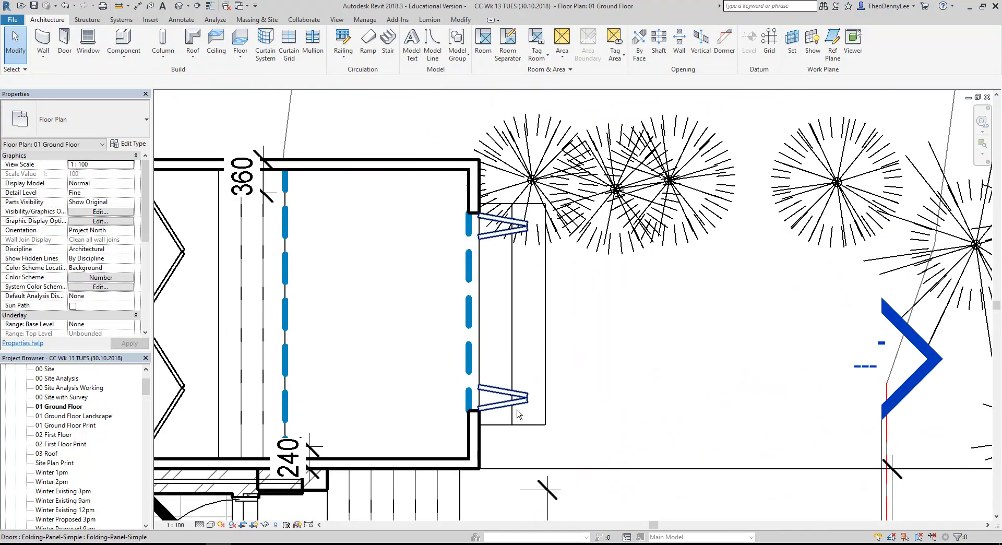
# - Open the {3D} view and show the gabled wall's opening with the folding panels
pyautogui.scroll(-4, 130, 418)
pyautogui.click(116, 451)
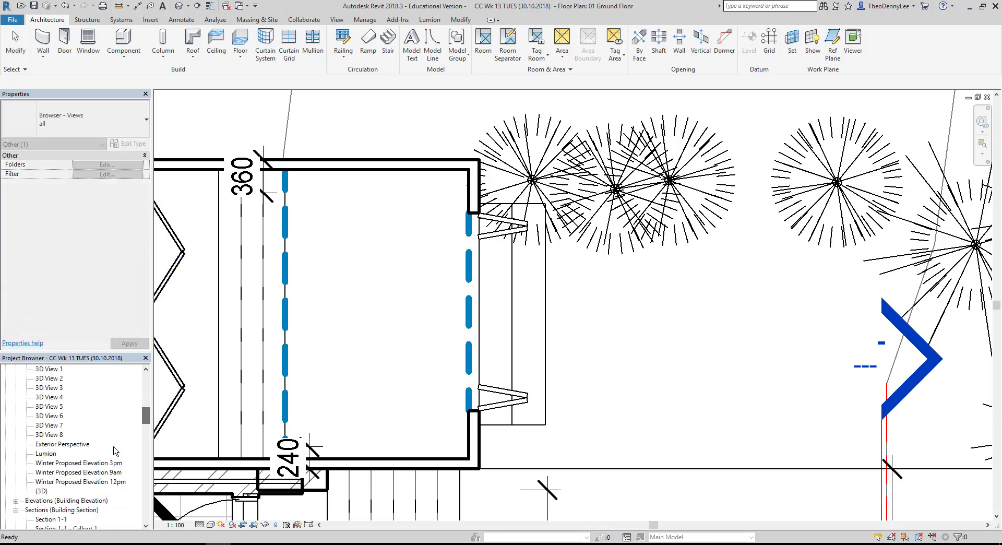
pyautogui.doubleClick(41, 491)
pyautogui.scroll(10, 656, 355)
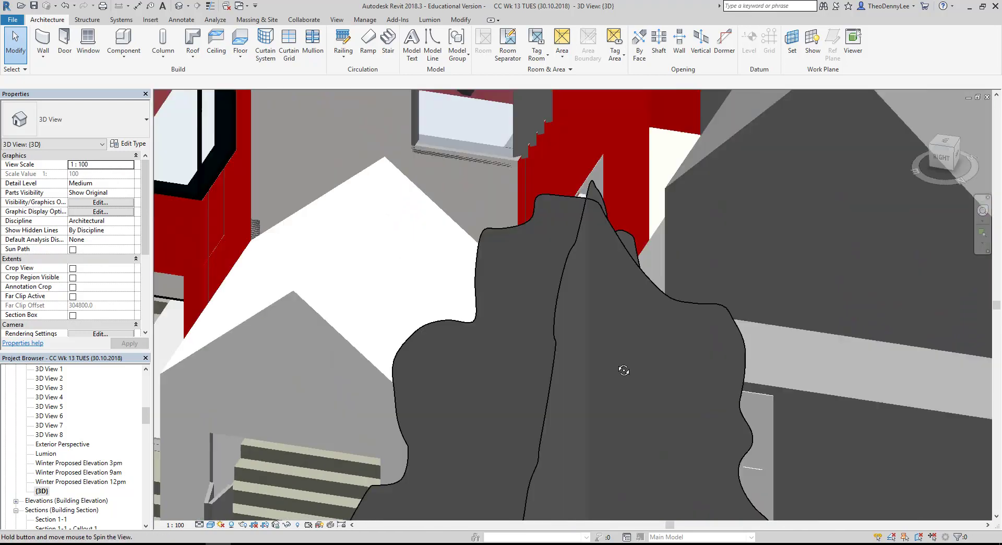
pyautogui.scroll(4, 395, 274)
# - Remove the decimal part from the Top Offset of the rectangular wall opening behind the folding panels
pyautogui.click(425, 262)
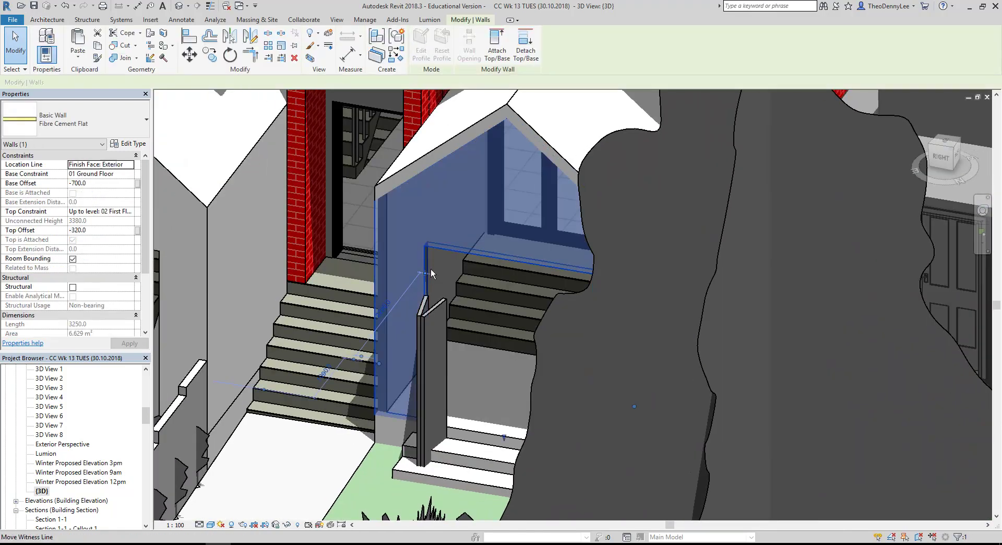
pyautogui.press('Escape')
pyautogui.click(428, 265)
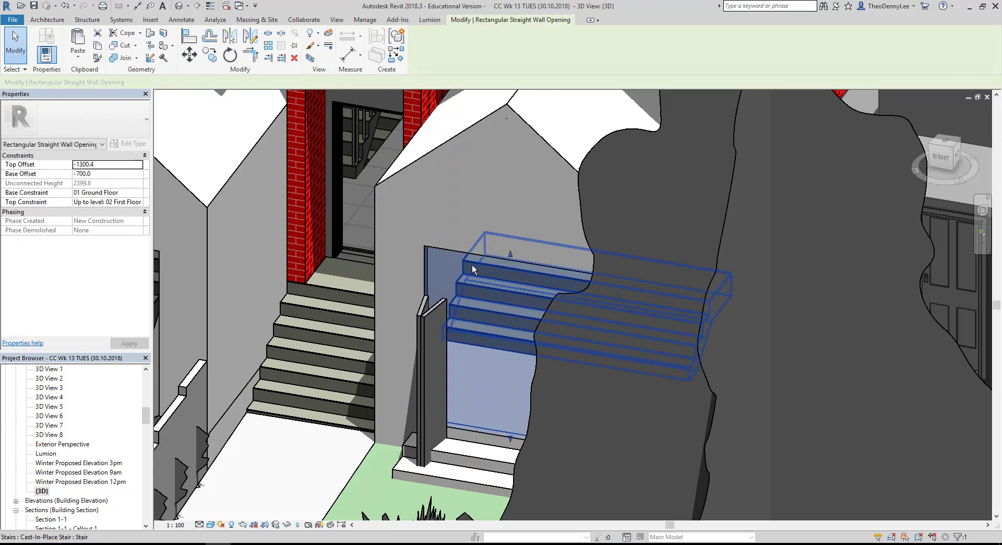
pyautogui.moveTo(472, 264); pyautogui.dragTo(399, 246, button='middle')
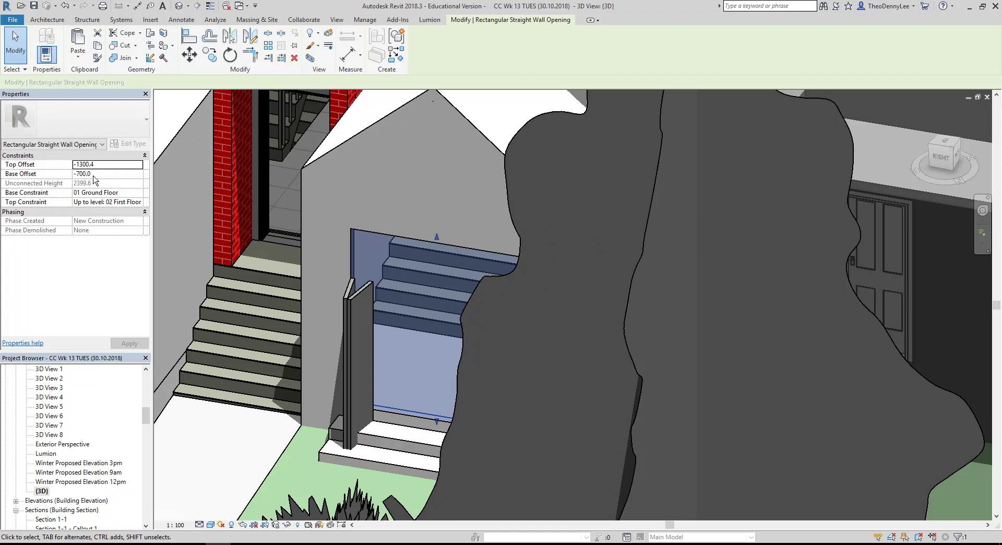
pyautogui.click(105, 165)
pyautogui.click(105, 165)
pyautogui.press('BackSpace')
pyautogui.press('BackSpace')
pyautogui.press('Return')
pyautogui.click(131, 343)
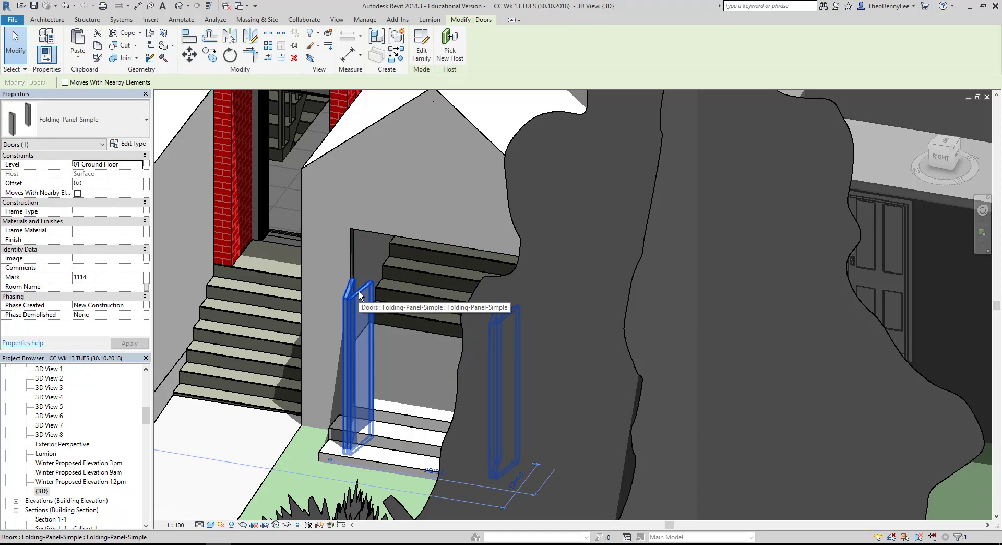
# - Rehost the Folding-Panel-Simple door onto the Fibre Cement Floor 600mm
pyautogui.scroll(3, 346, 391)
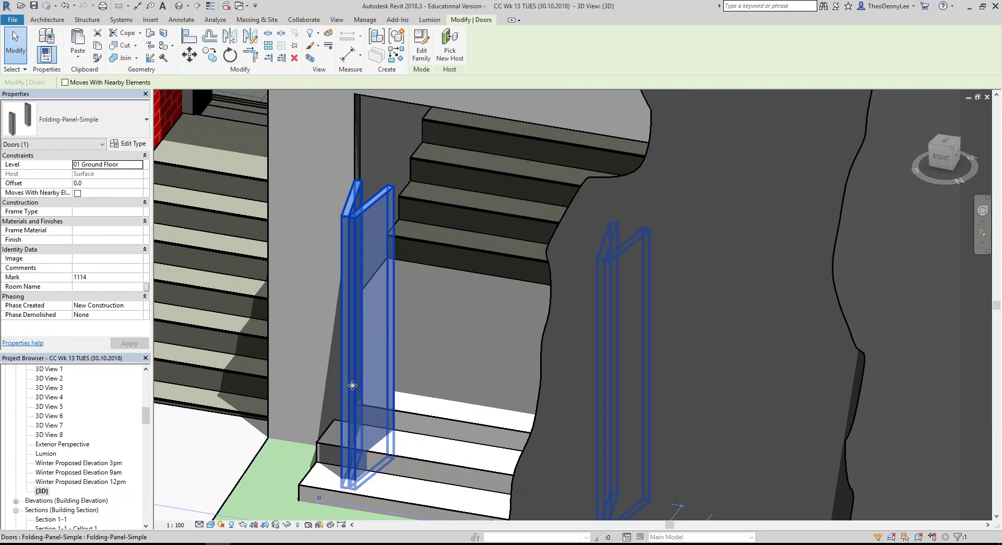
pyautogui.scroll(-4, 353, 390)
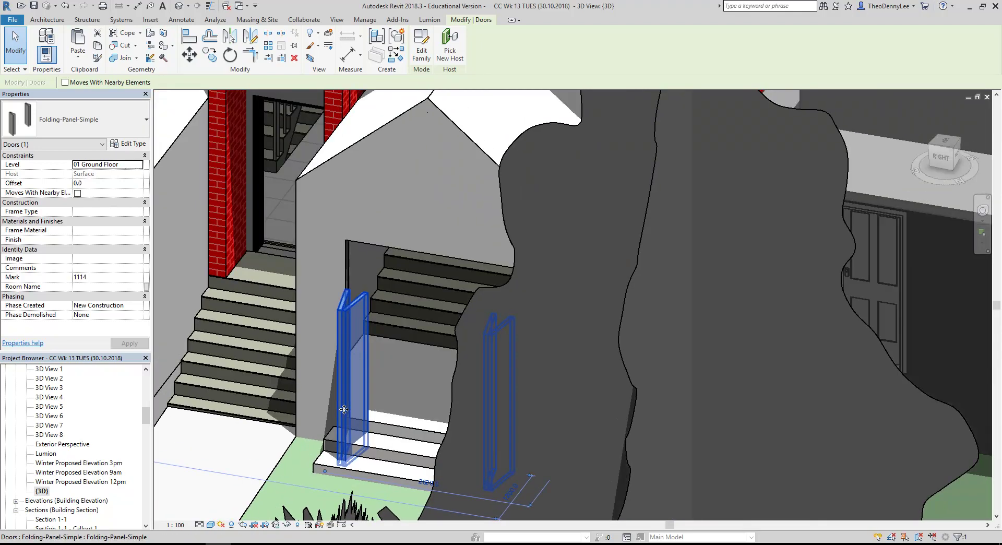
pyautogui.scroll(2, 344, 409)
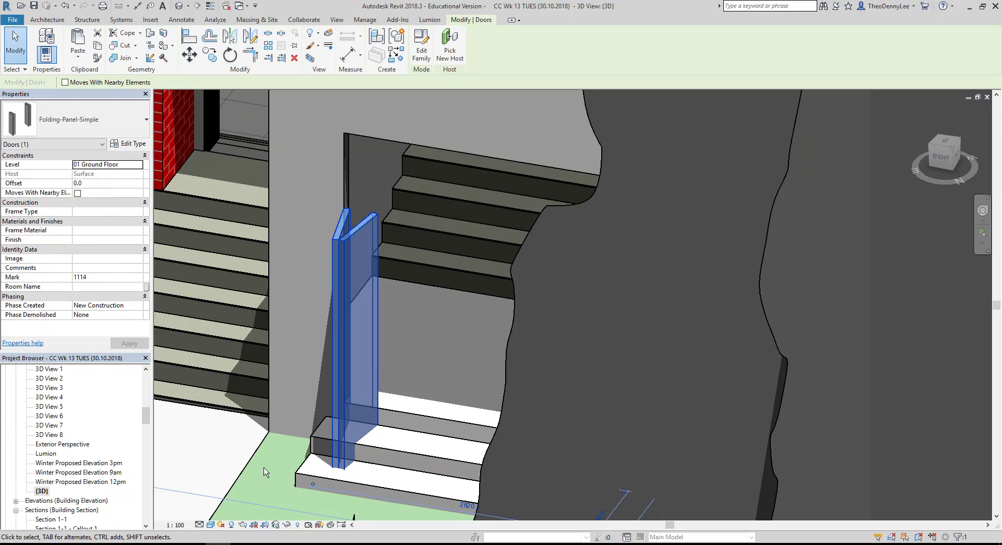
pyautogui.scroll(-5, 259, 362)
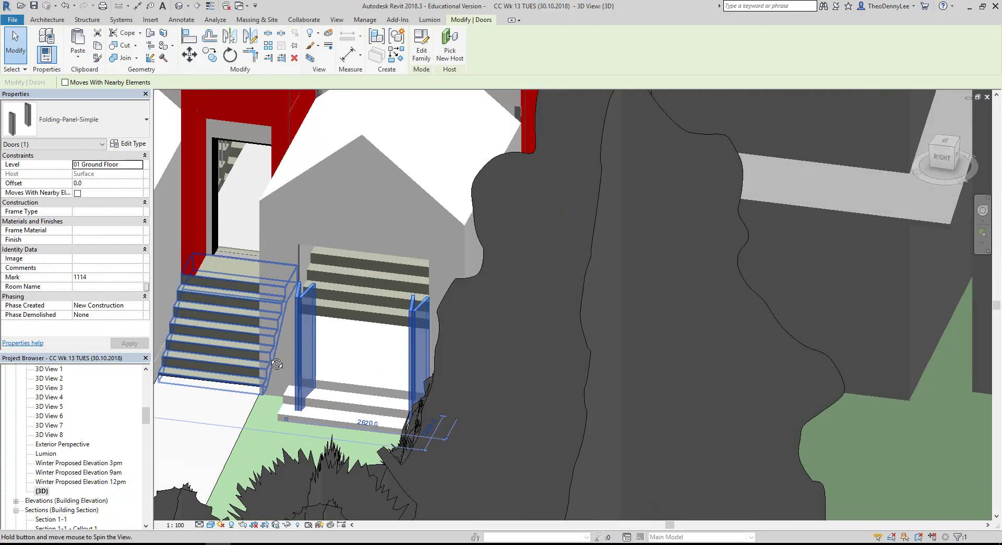
pyautogui.press('Escape')
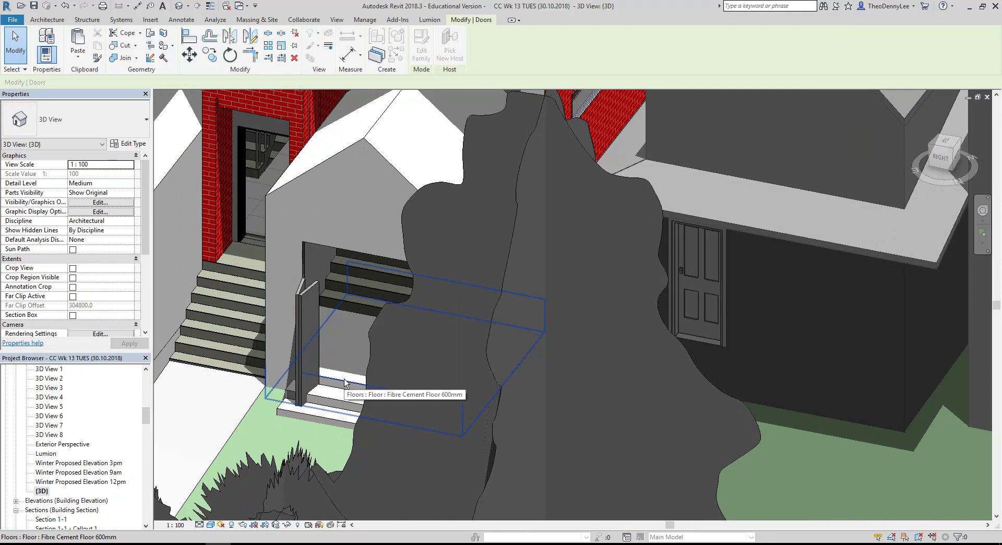
pyautogui.click(347, 415)
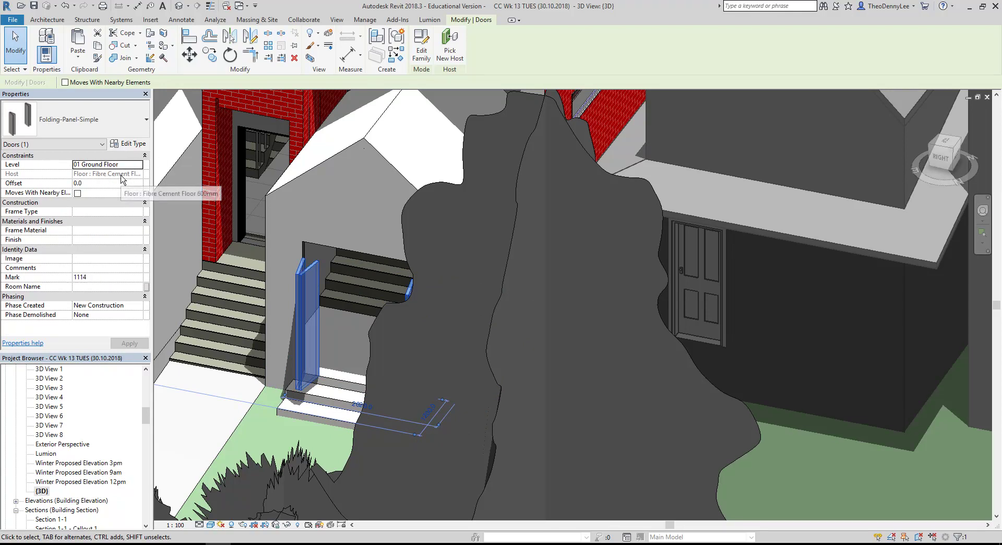
pyautogui.scroll(4, 353, 378)
pyautogui.press('Escape')
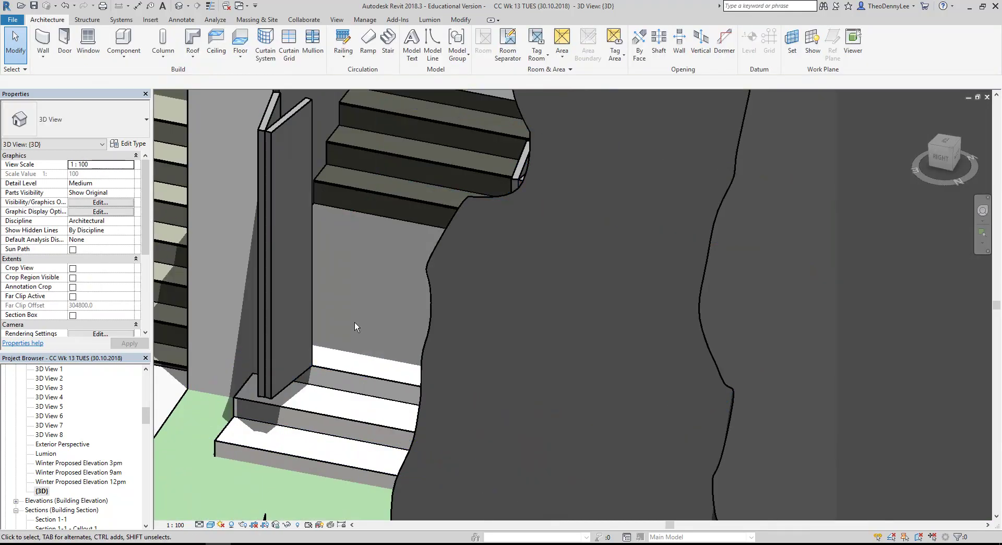
# - Open the placed Folding-Panel-Simple door's family for editing
pyautogui.scroll(2, 374, 319)
pyautogui.click(374, 319)
pyautogui.moveTo(430, 316); pyautogui.dragTo(386, 330, button='middle')
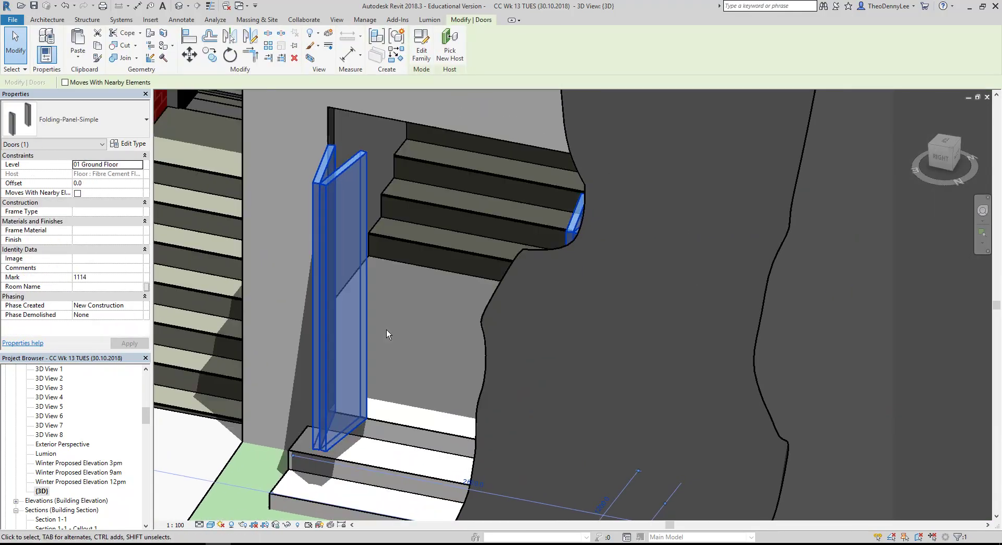
pyautogui.click(420, 51)
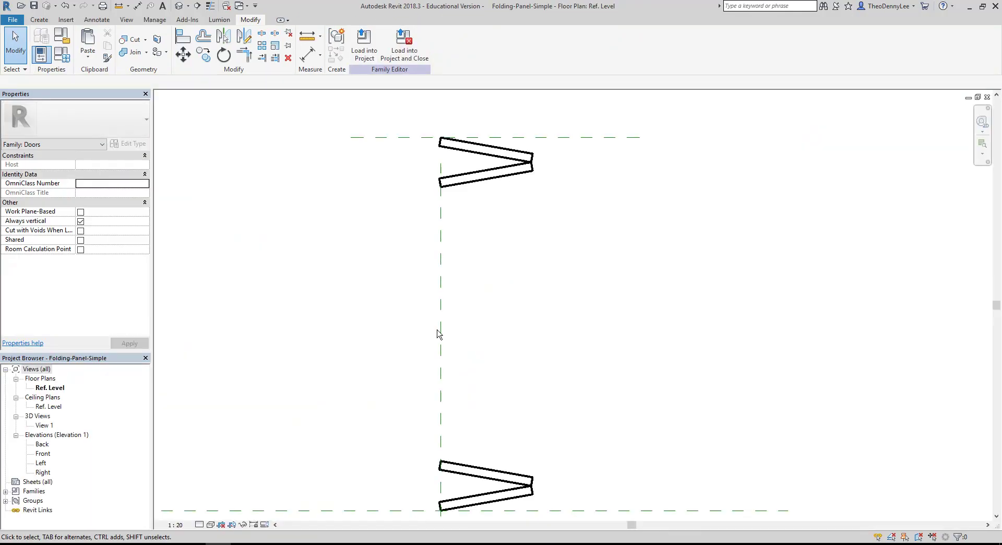
# - Associate the nested Panel-Simple panel's Height with the folding door family's Height parameter
pyautogui.click(412, 439)
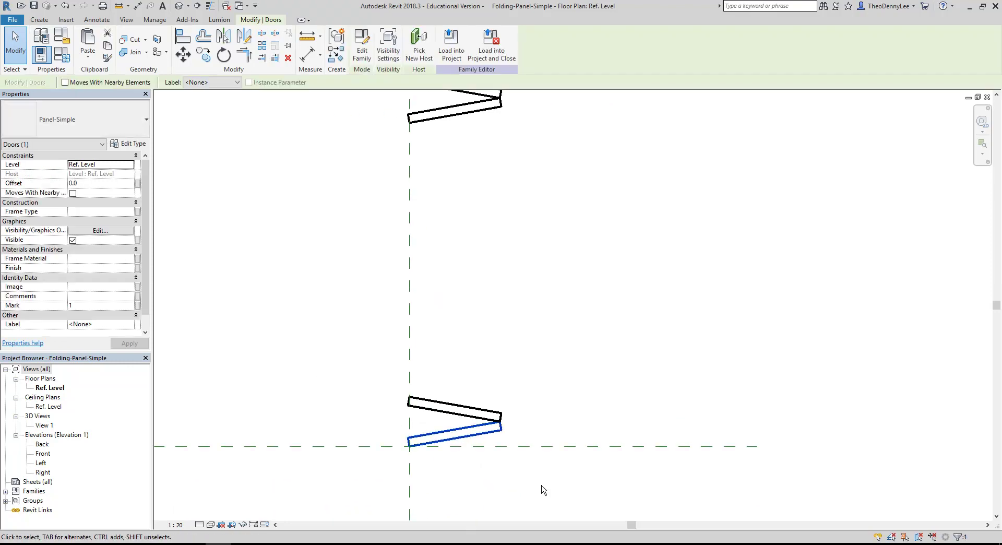
pyautogui.click(125, 147)
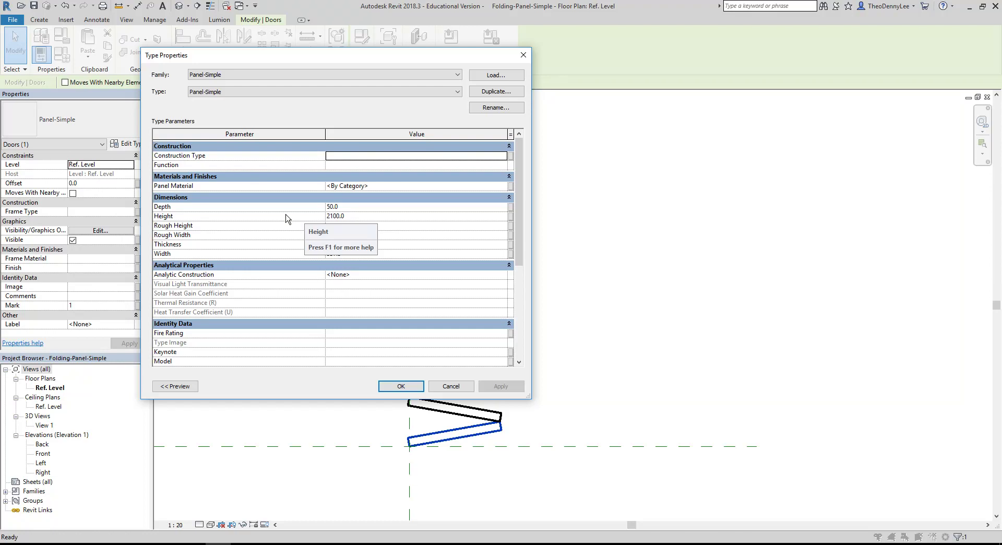
pyautogui.click(511, 220)
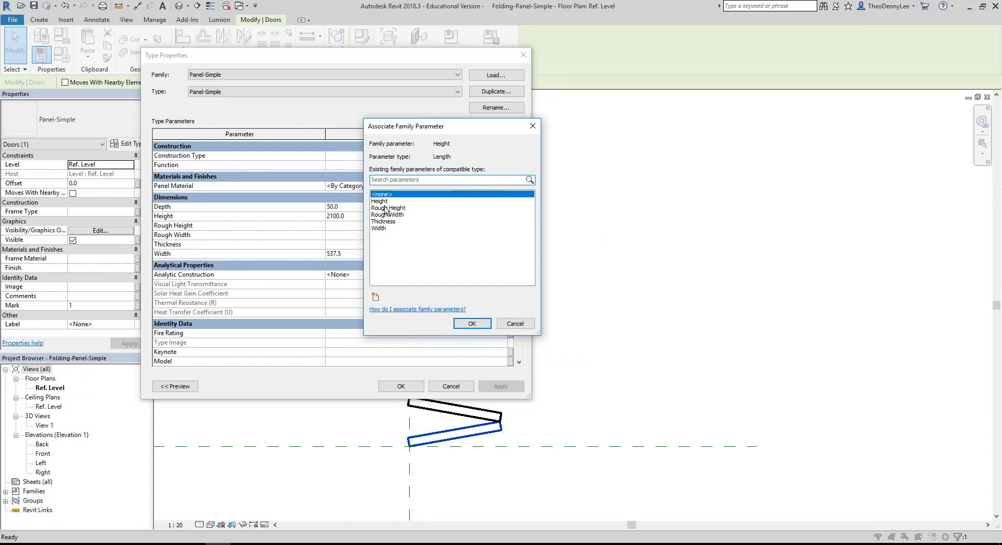
pyautogui.click(385, 201)
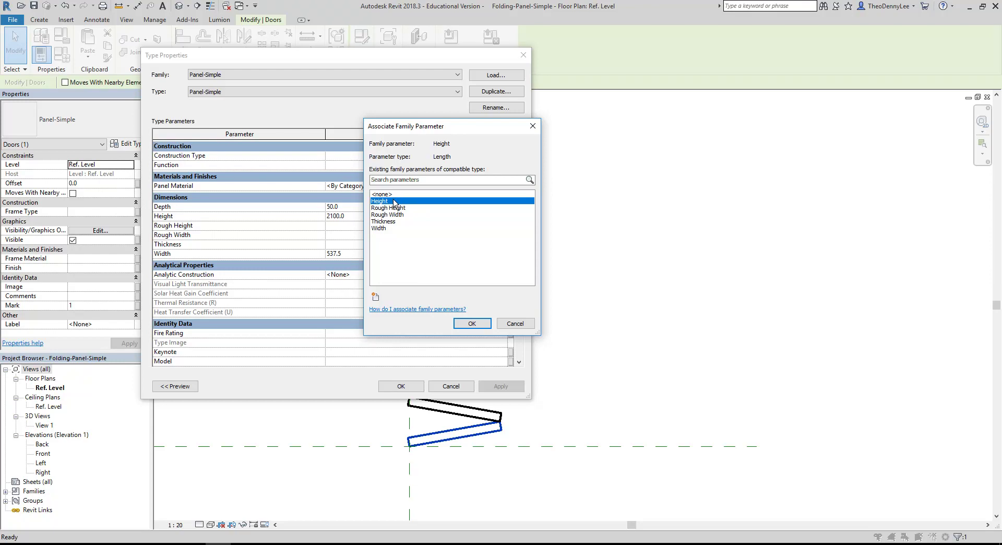
pyautogui.click(471, 324)
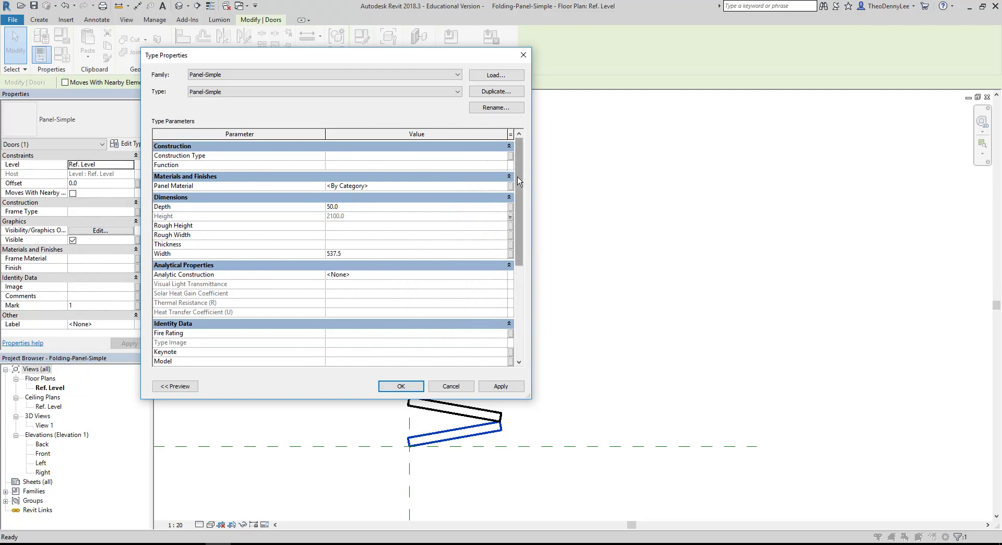
pyautogui.moveTo(518, 176); pyautogui.dragTo(514, 252)
pyautogui.click(397, 387)
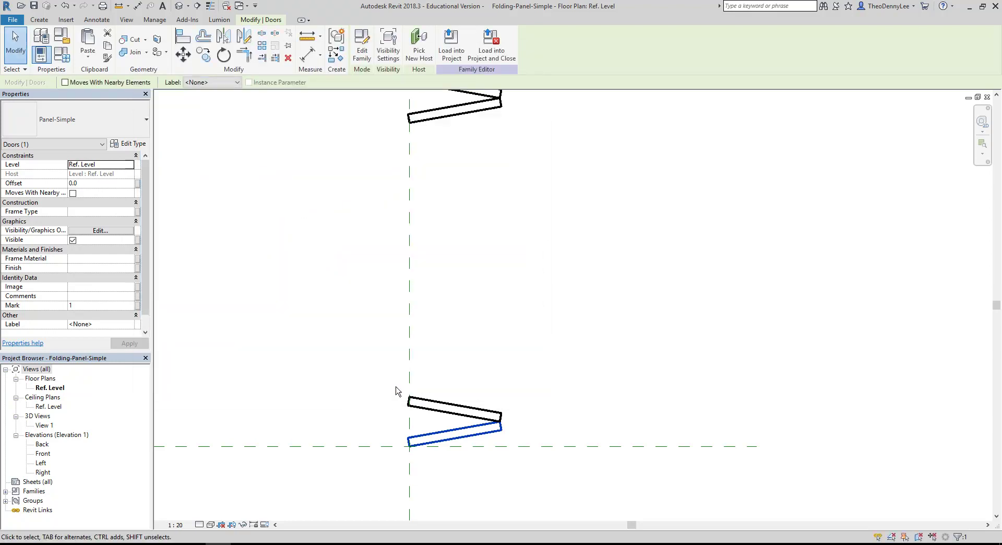
pyautogui.click(327, 313)
# - Show the family in 3D View 1 and set its Height parameter to 2400 mm
pyautogui.doubleClick(45, 425)
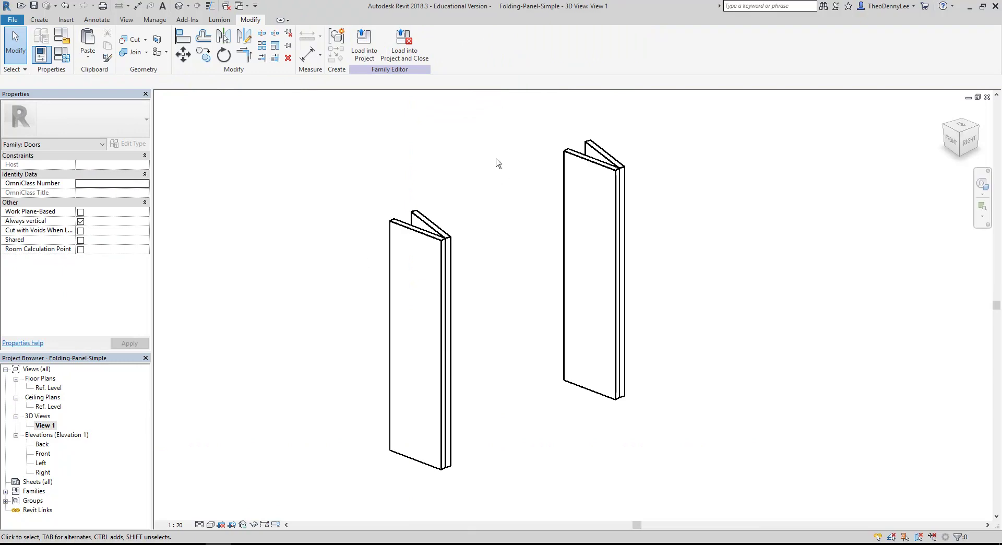
pyautogui.moveTo(311, 125); pyautogui.dragTo(484, 143, button='middle')
pyautogui.scroll(-1, 483, 143)
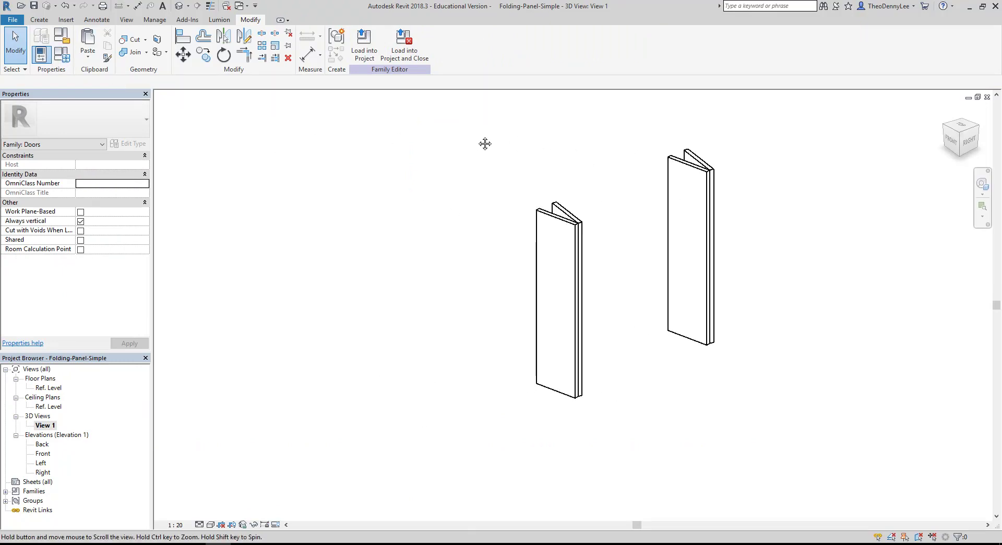
pyautogui.click(63, 53)
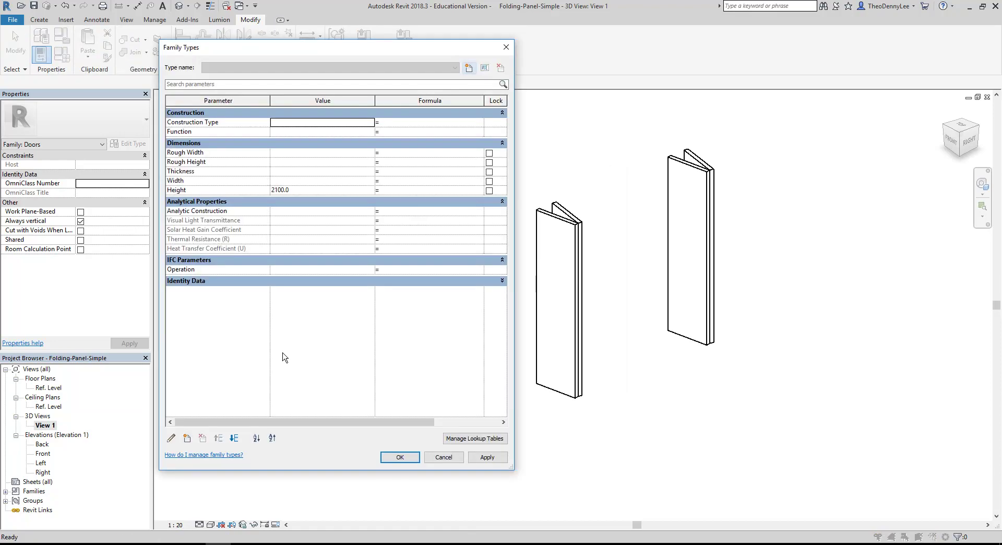
pyautogui.click(302, 189)
pyautogui.write('2400')
pyautogui.click(488, 457)
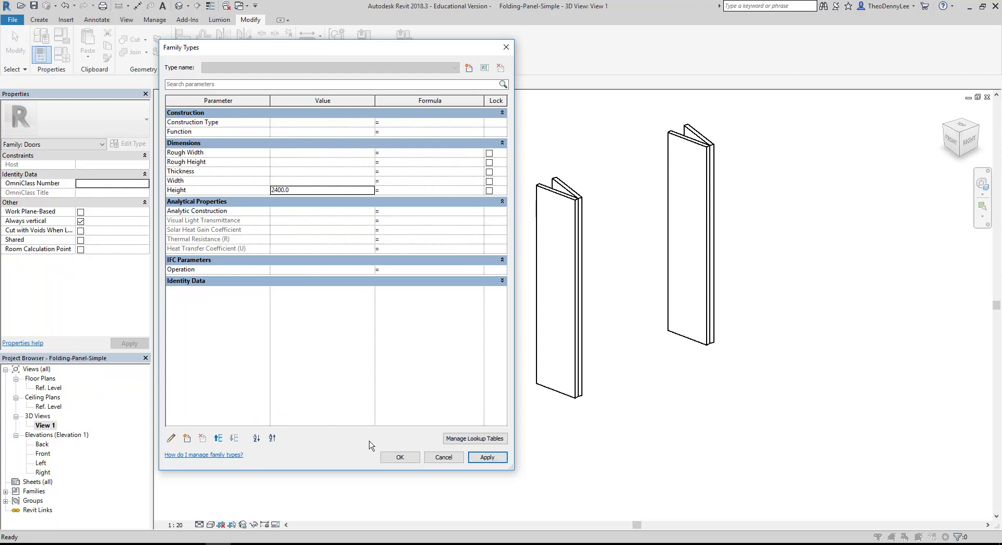
pyautogui.click(401, 458)
pyautogui.moveTo(445, 311); pyautogui.dragTo(240, 343, button='middle')
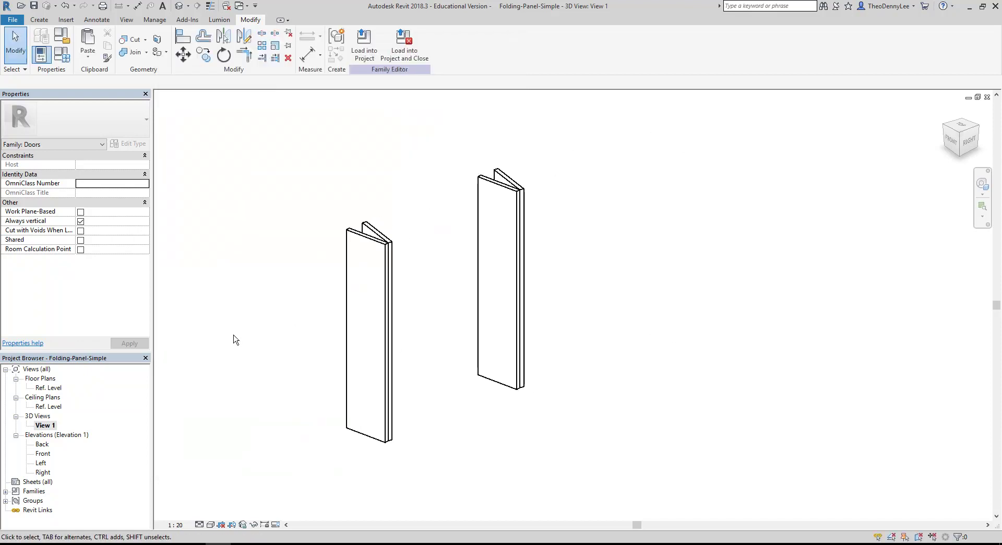
pyautogui.scroll(1, 233, 340)
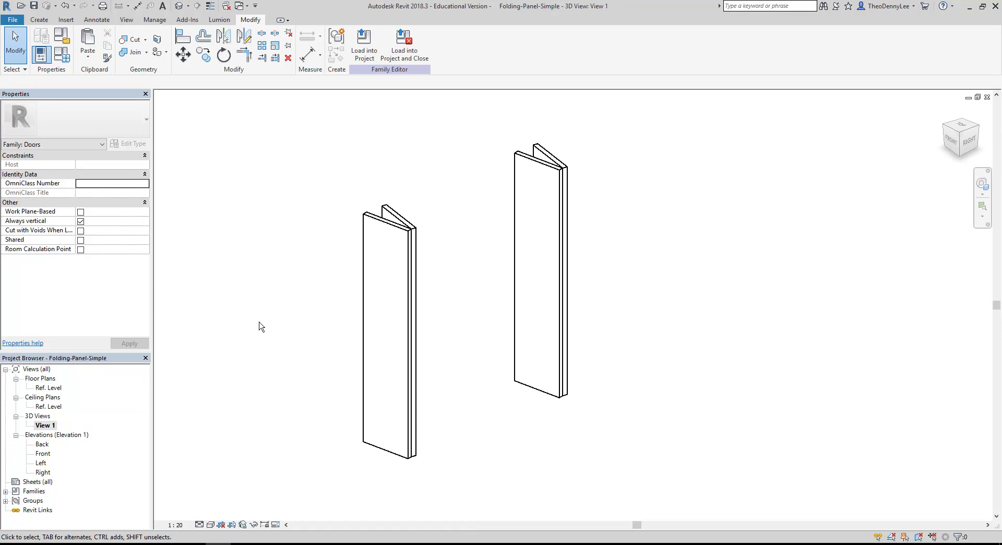
# - Load the family into the CC Wk 13 TUES (30.10.2018) project, overwriting the existing version and its parameter values
pyautogui.click(371, 218)
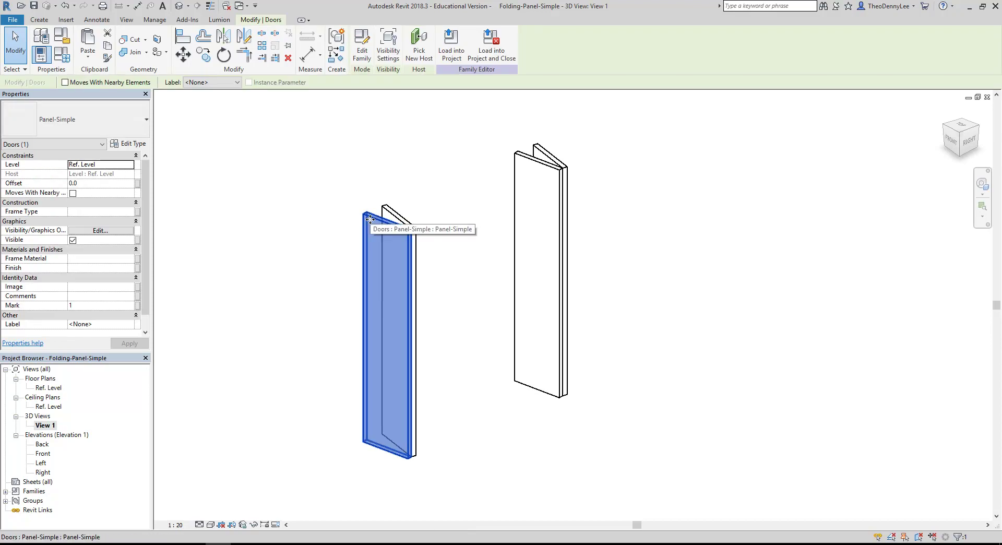
pyautogui.click(320, 194)
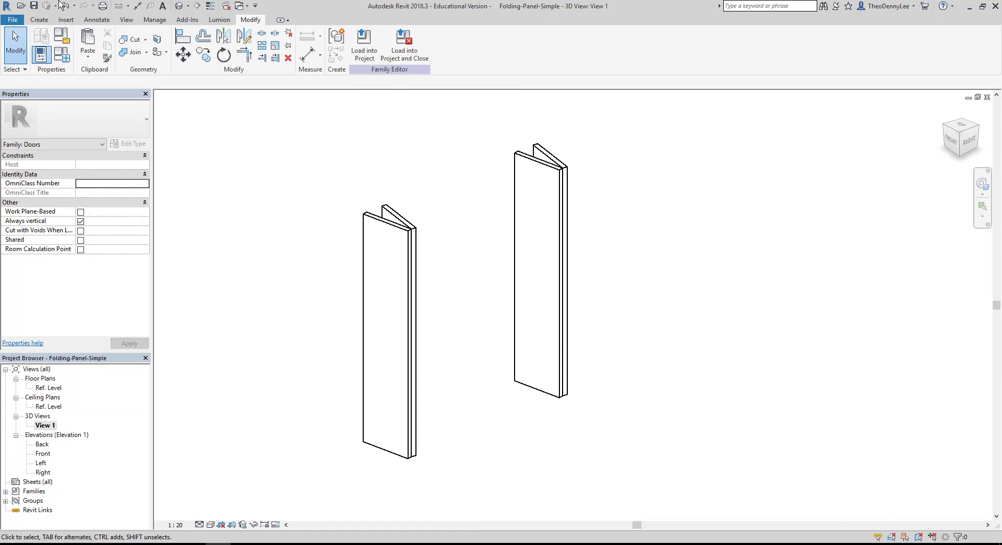
pyautogui.click(372, 49)
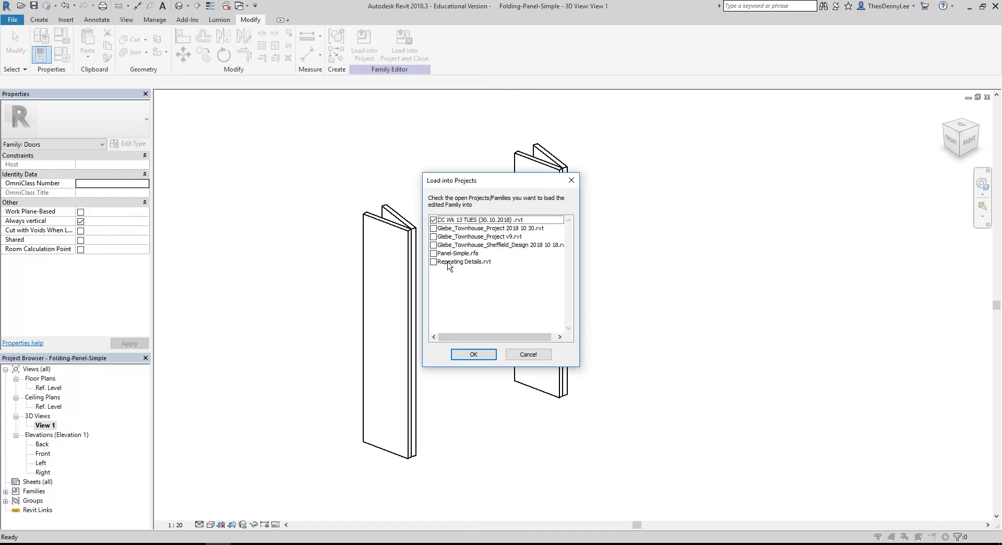
pyautogui.click(475, 355)
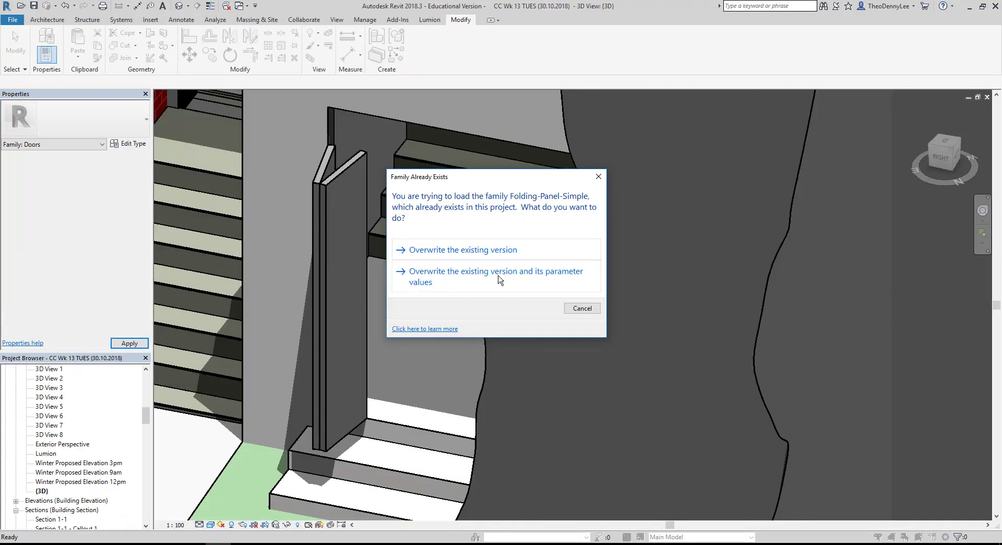
pyautogui.click(447, 280)
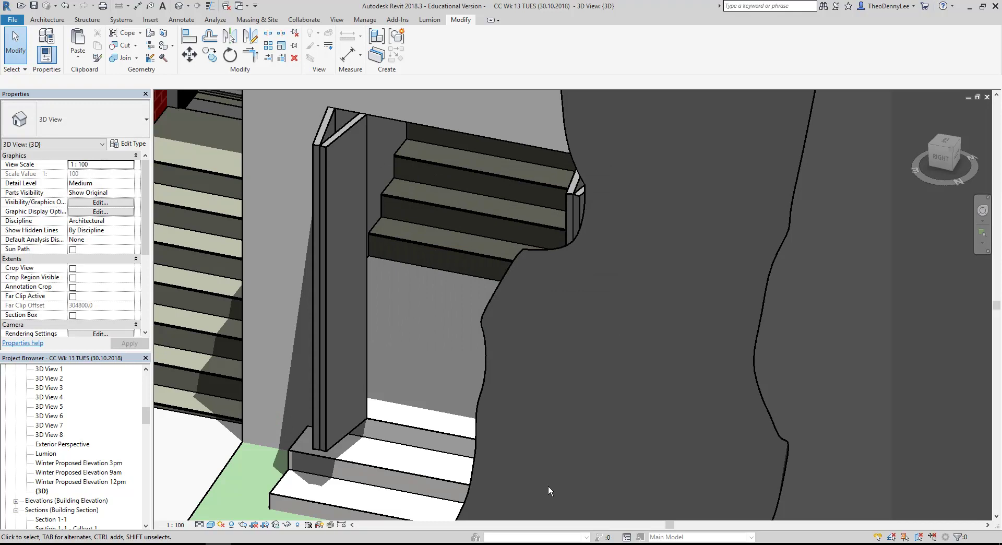
# - Inspect the folding panels in the gabled wall's opening and check the placed door's type properties
pyautogui.scroll(-5, 548, 487)
pyautogui.keyDown('shift'); pyautogui.moveTo(417, 431); pyautogui.dragTo(449, 418, button='middle'); pyautogui.keyUp('shift')
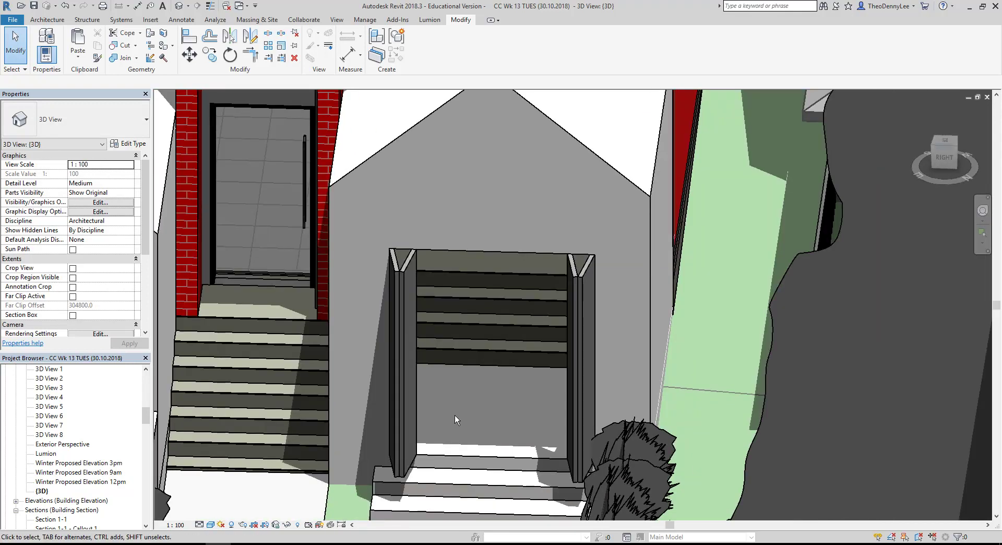
pyautogui.click(403, 417)
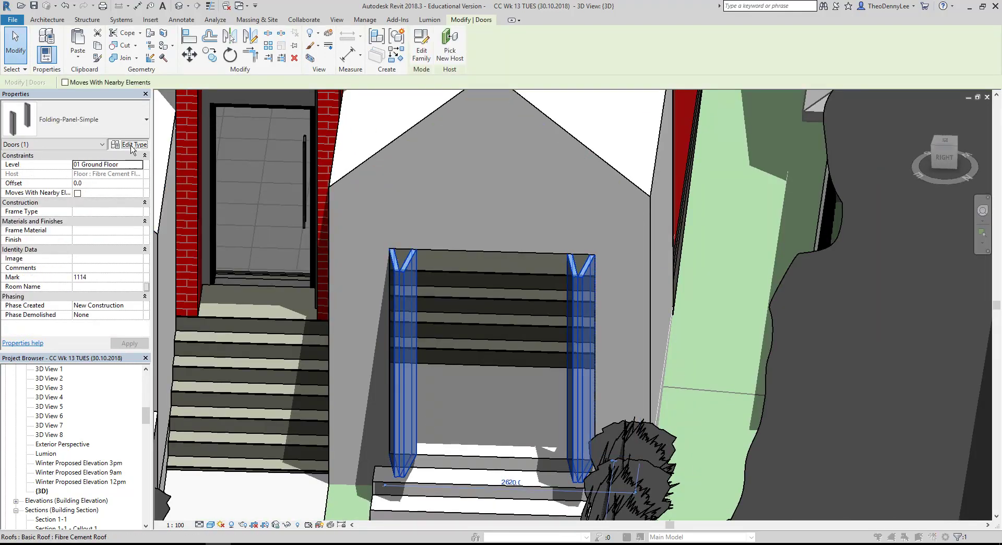
pyautogui.click(130, 147)
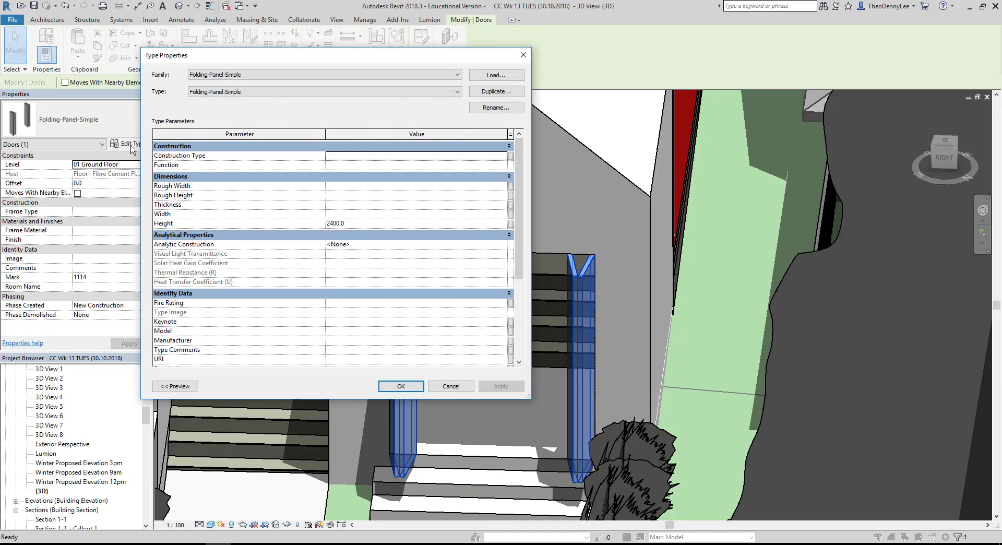
pyautogui.click(451, 385)
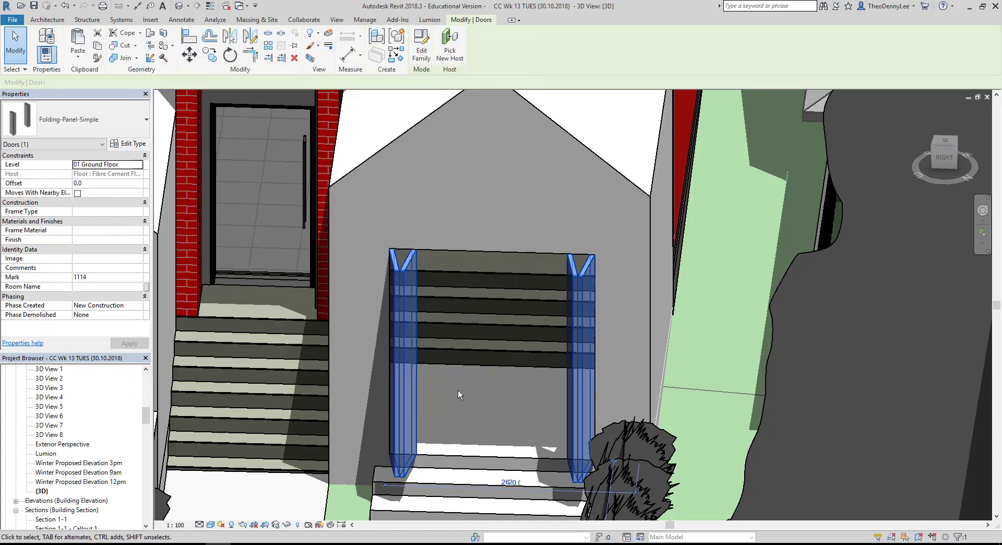
# - Open the placed Folding-Panel-Simple door's family for editing again and show its 3D View 1
pyautogui.keyDown('shift'); pyautogui.moveTo(469, 395); pyautogui.dragTo(438, 416, button='middle'); pyautogui.keyUp('shift')
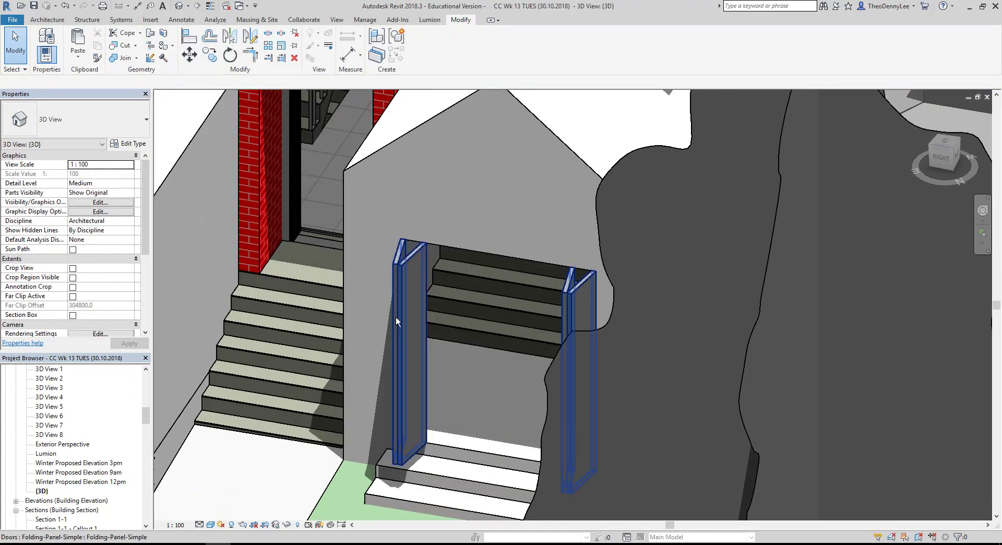
pyautogui.click(411, 324)
pyautogui.click(422, 50)
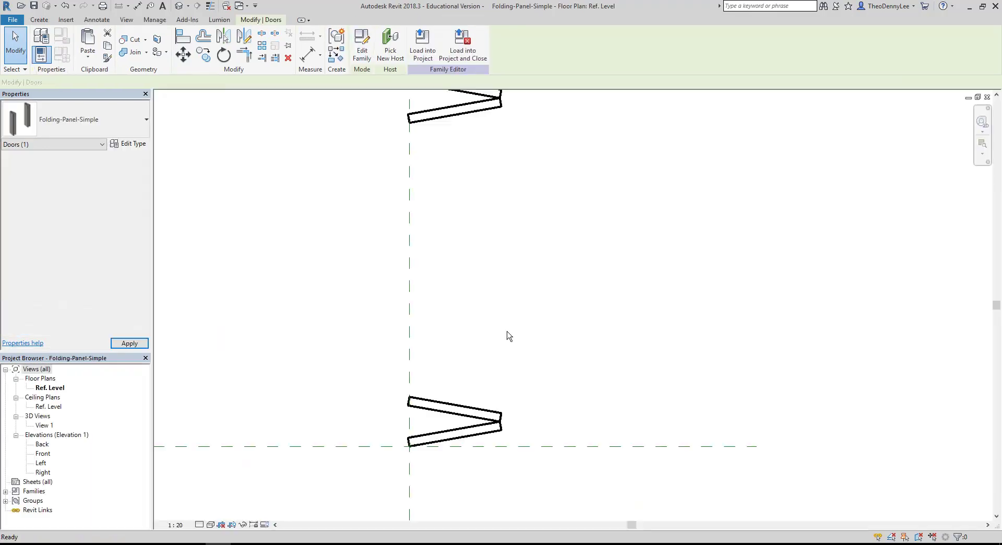
pyautogui.doubleClick(45, 425)
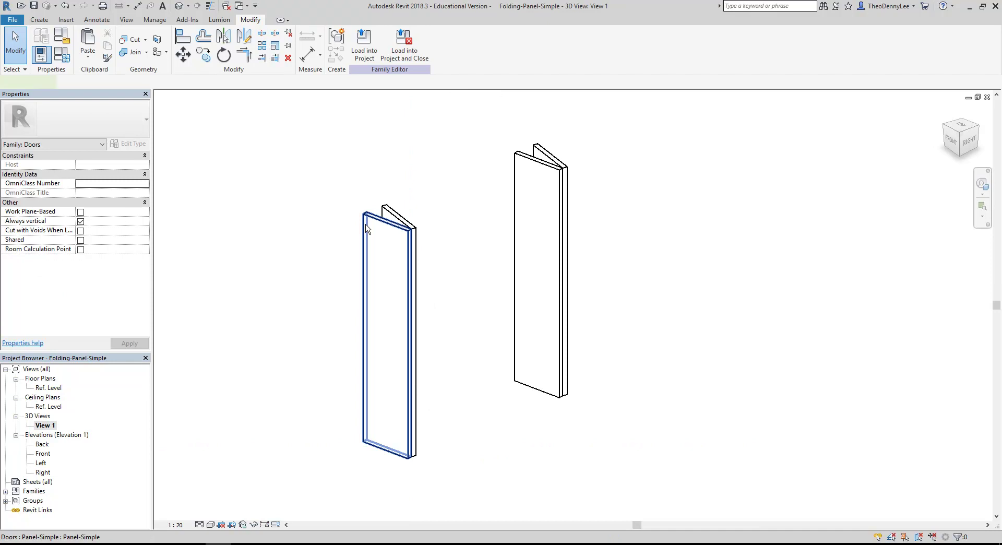
# - Associate the nested panel's Panel Material with a new type parameter named Panel Material, grouped under Materials and Finishes
pyautogui.click(366, 226)
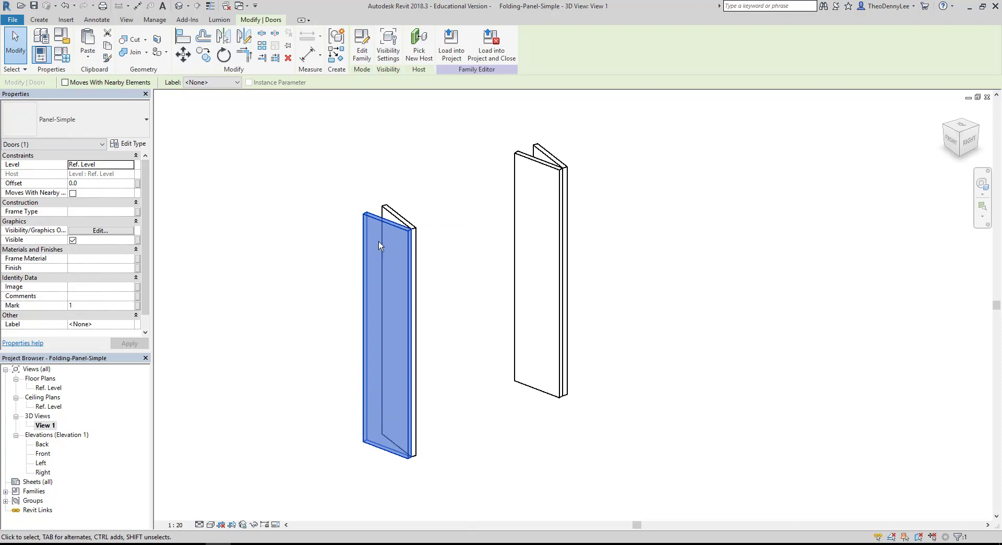
pyautogui.click(132, 151)
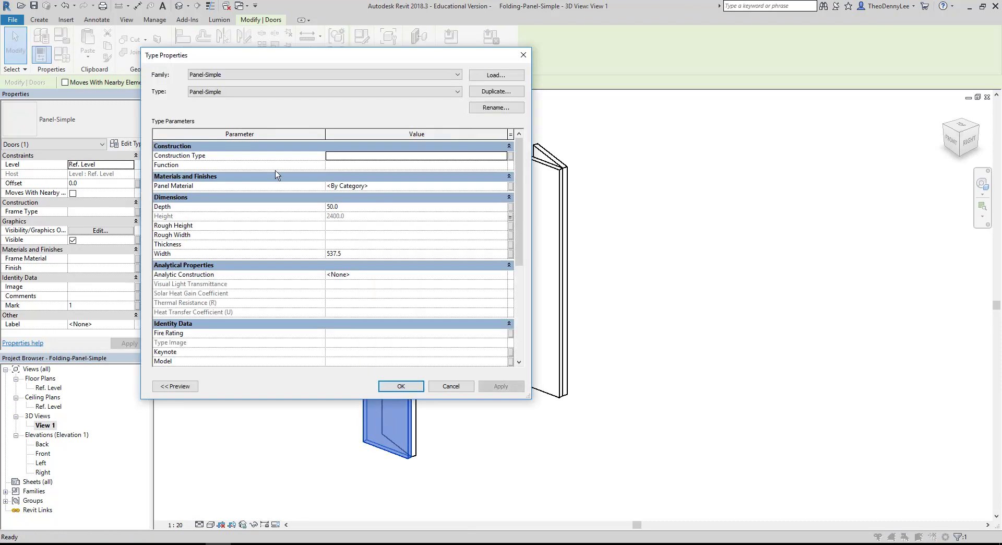
pyautogui.click(511, 187)
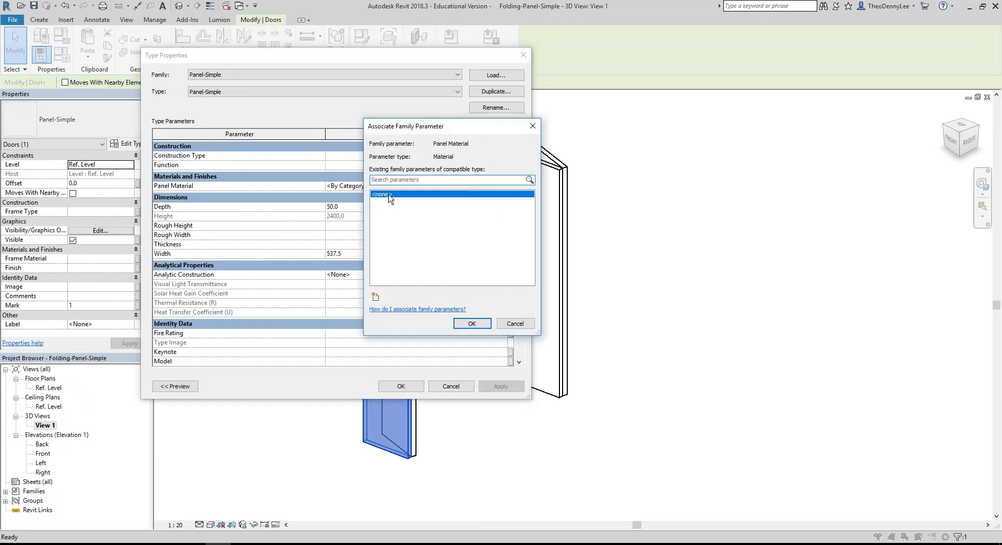
pyautogui.click(375, 295)
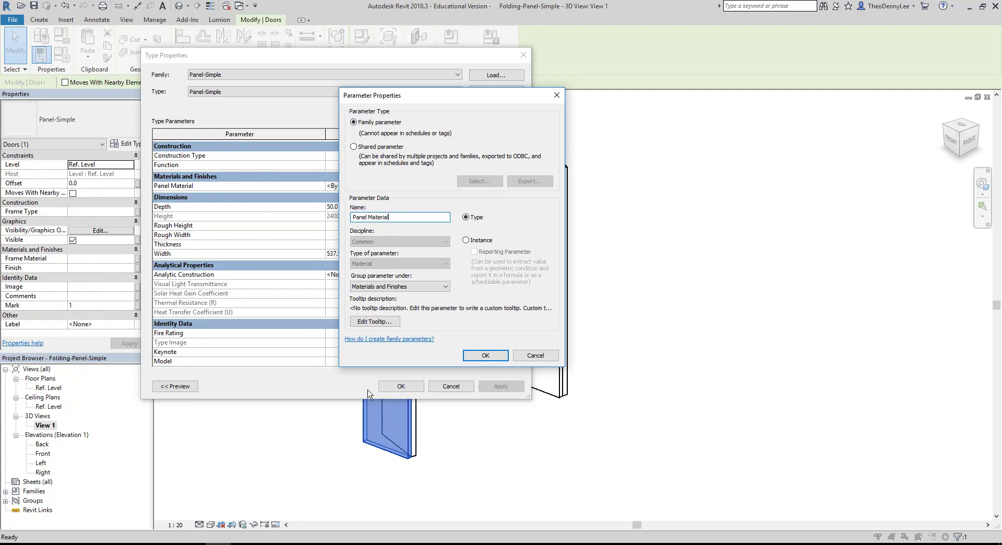
pyautogui.click(486, 356)
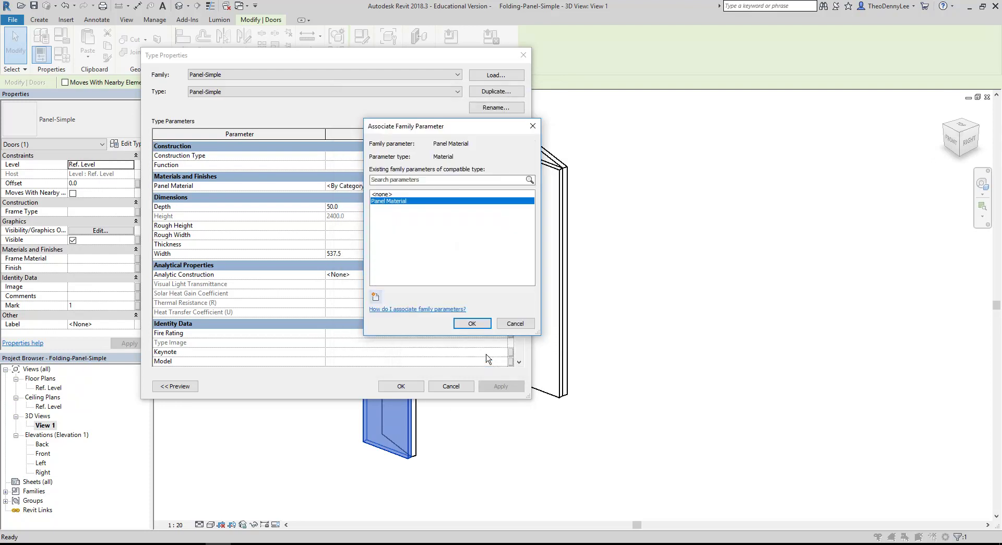
pyautogui.click(470, 324)
pyautogui.click(401, 386)
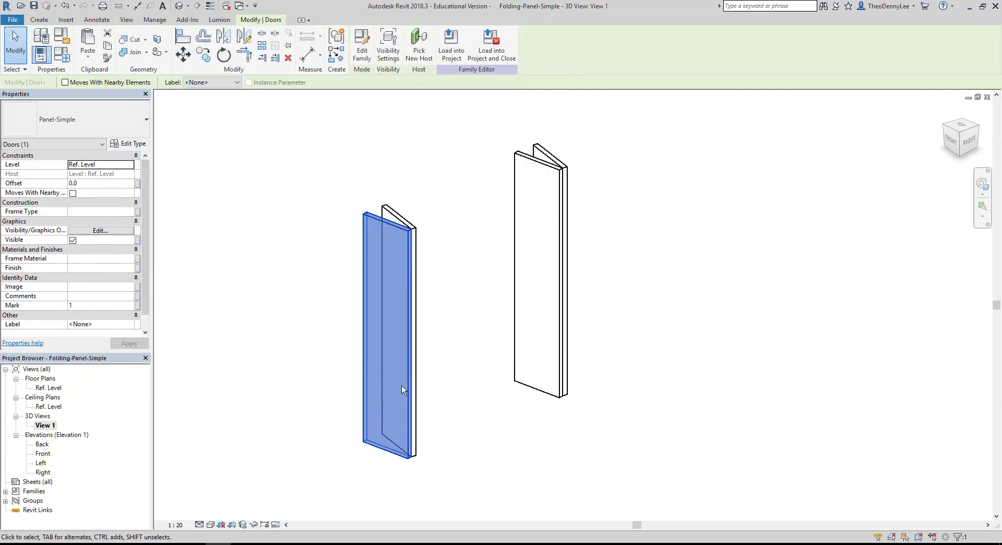
pyautogui.click(302, 208)
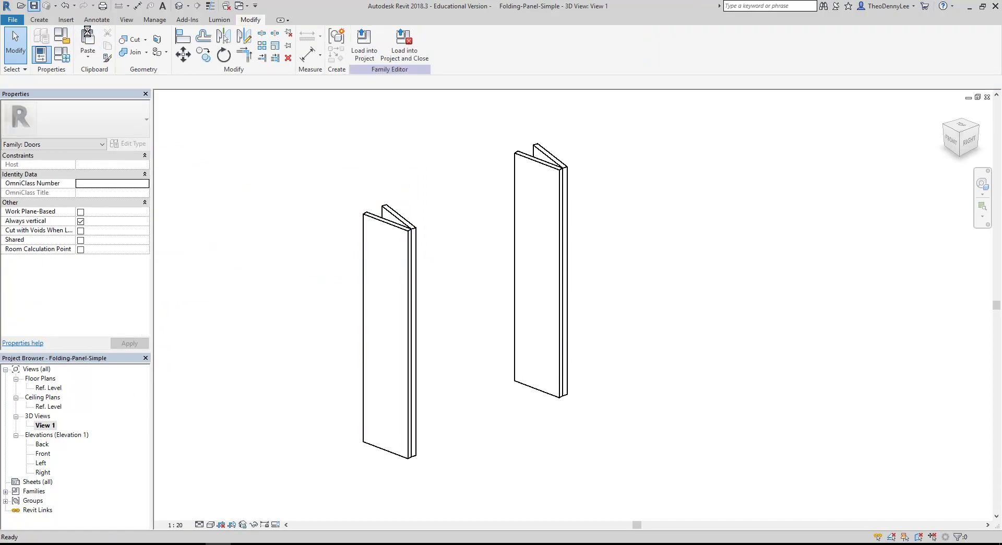
# - Reload the family into the CC Wk 13 TUES (30.10.2018) project, overwriting only the existing version
pyautogui.click(361, 43)
pyautogui.click(473, 354)
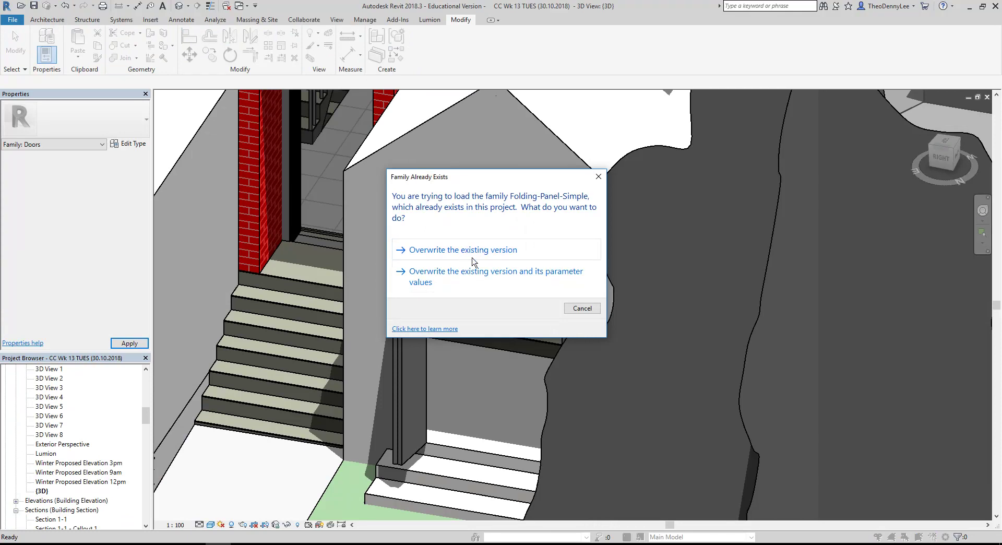
pyautogui.click(463, 251)
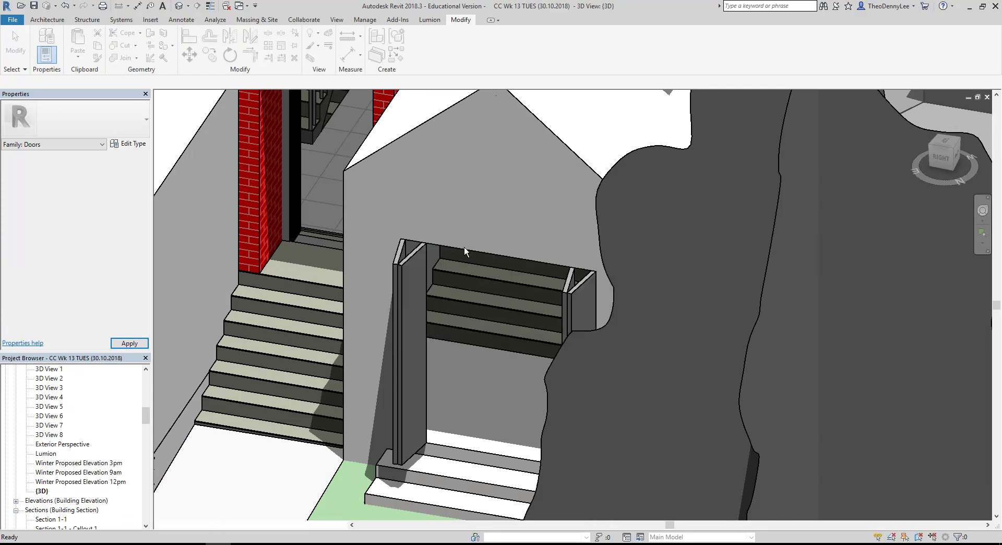
# - Set the placed Folding-Panel-Simple door type's Panel Material to Finish
pyautogui.click(394, 280)
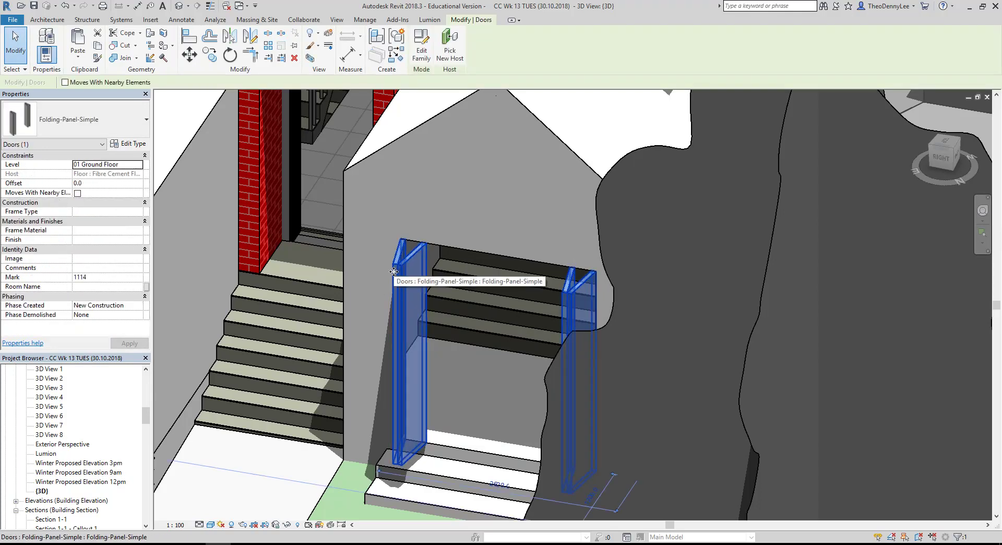
pyautogui.click(133, 144)
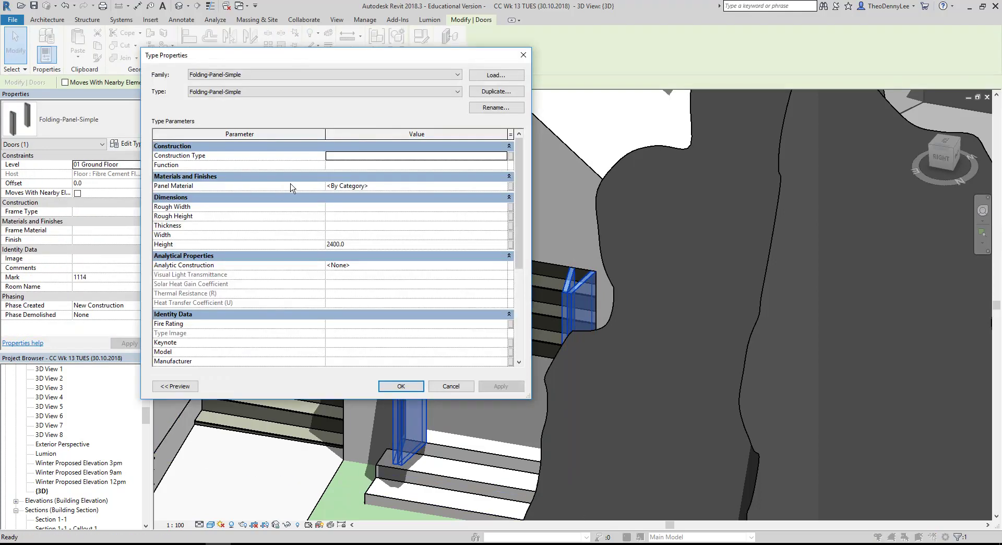
pyautogui.click(377, 186)
pyautogui.click(503, 187)
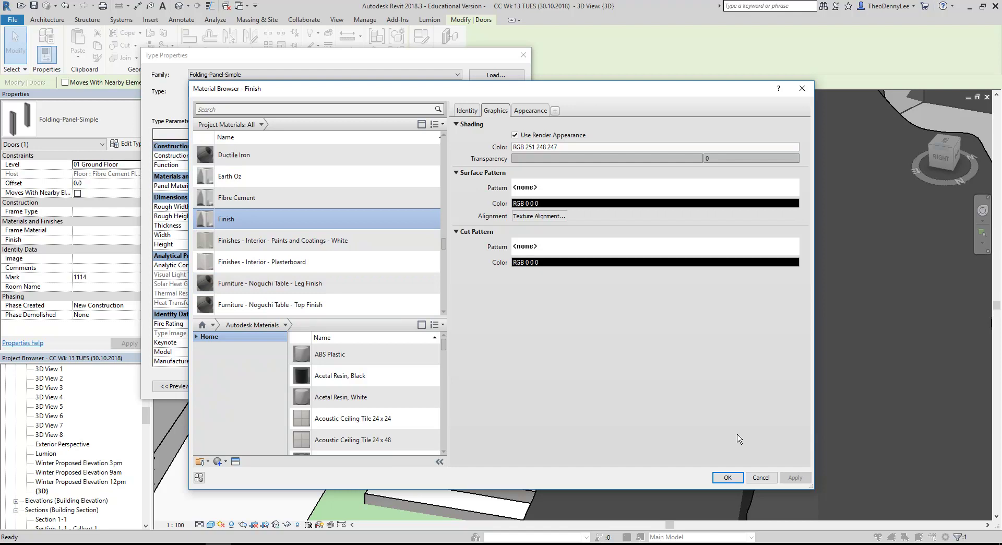
pyautogui.click(727, 477)
pyautogui.click(401, 387)
pyautogui.press('Escape')
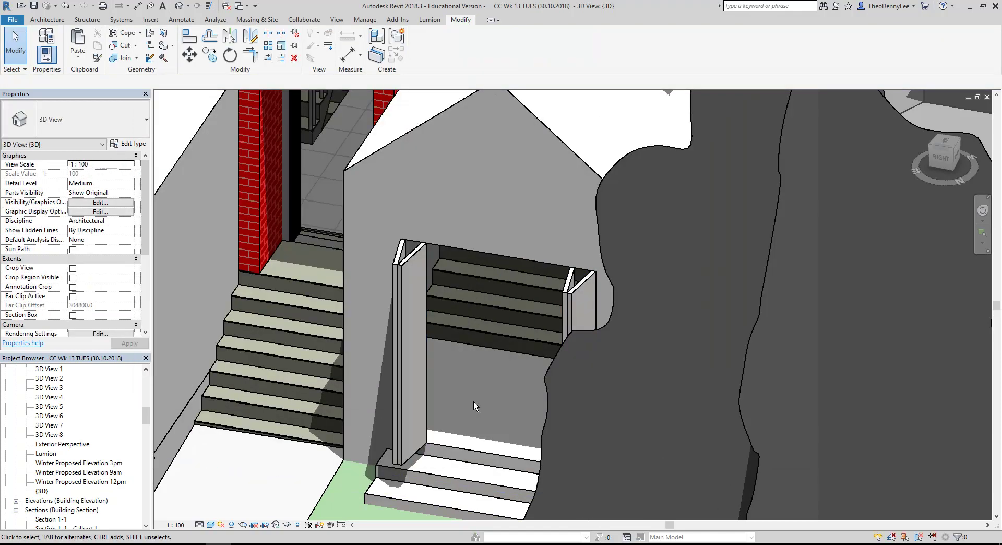
# - Inspect the folding door in its gabled townhouse and compare it with the neighbouring townhouse's wall opening
pyautogui.scroll(-5, 474, 402)
pyautogui.moveTo(427, 518); pyautogui.dragTo(522, 467, button='middle')
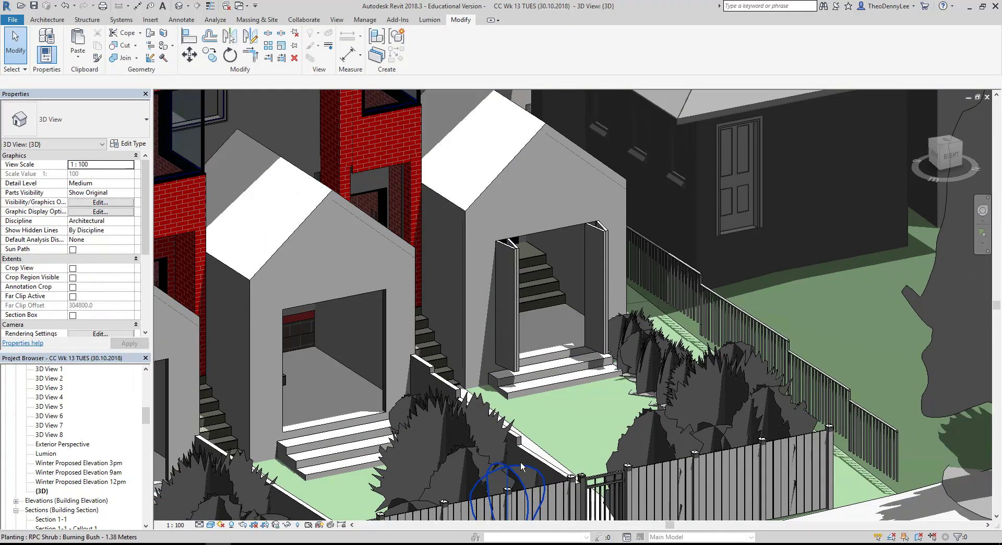
pyautogui.click(519, 316)
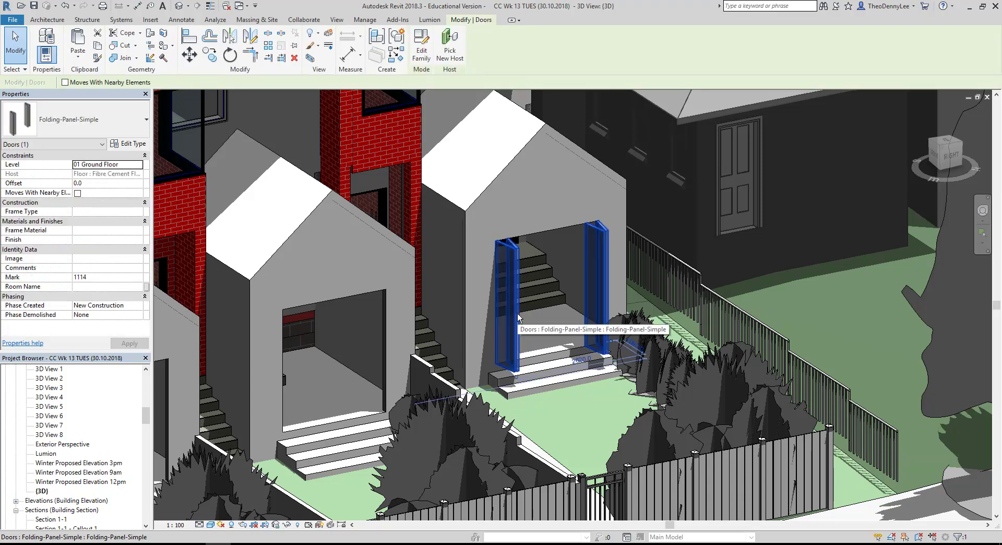
pyautogui.press('Escape')
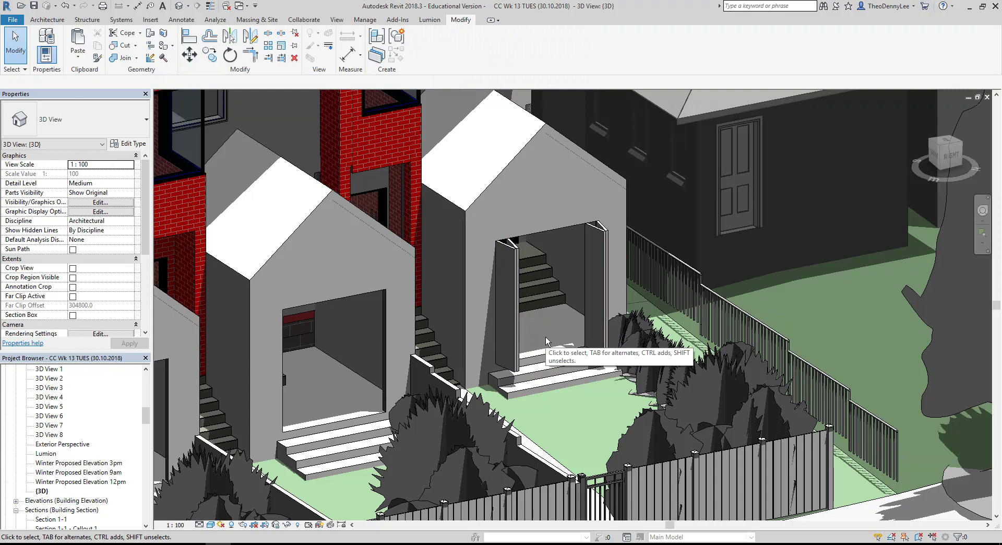
pyautogui.moveTo(546, 337); pyautogui.dragTo(667, 309, button='middle')
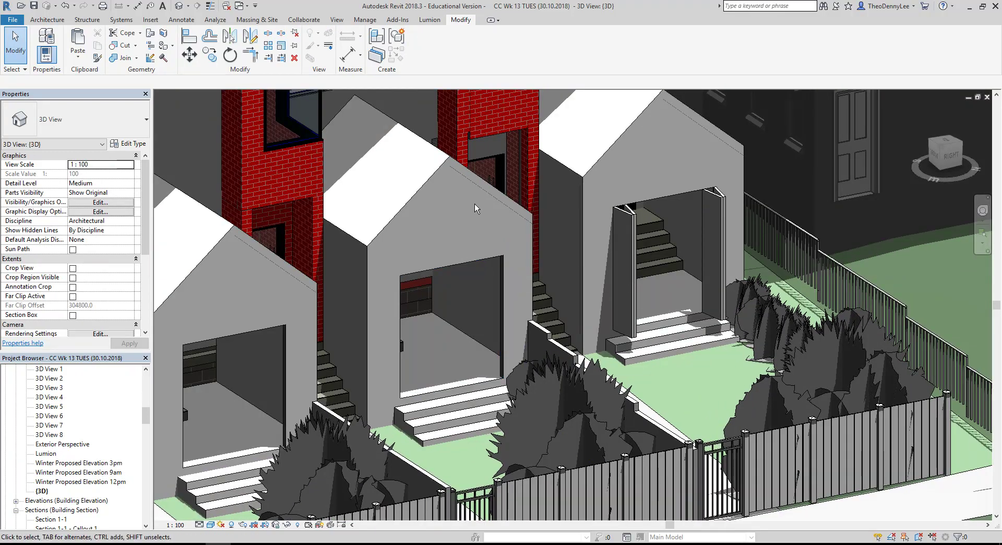
pyautogui.click(486, 261)
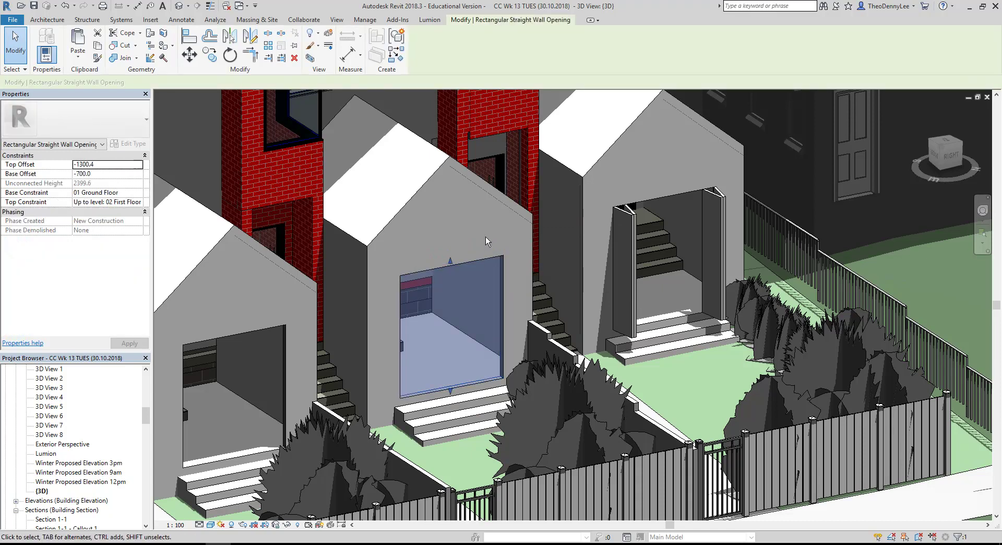
pyautogui.press('Escape')
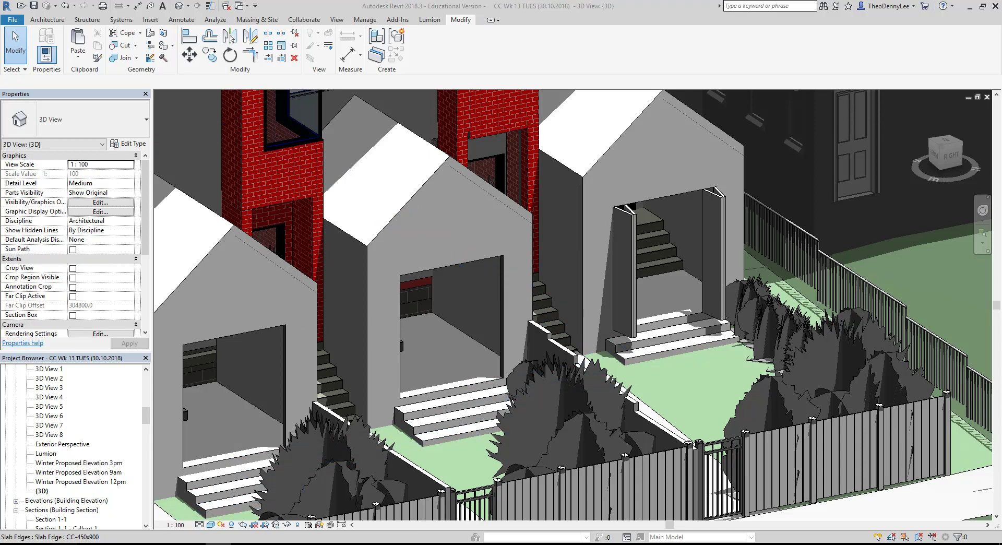
# - Switch to the web browser and view the Hambrett House and Simpson-Lee House pictures in the Glenn Murcutt image results
pyautogui.moveTo(339, 544)
pyautogui.click(317, 505)
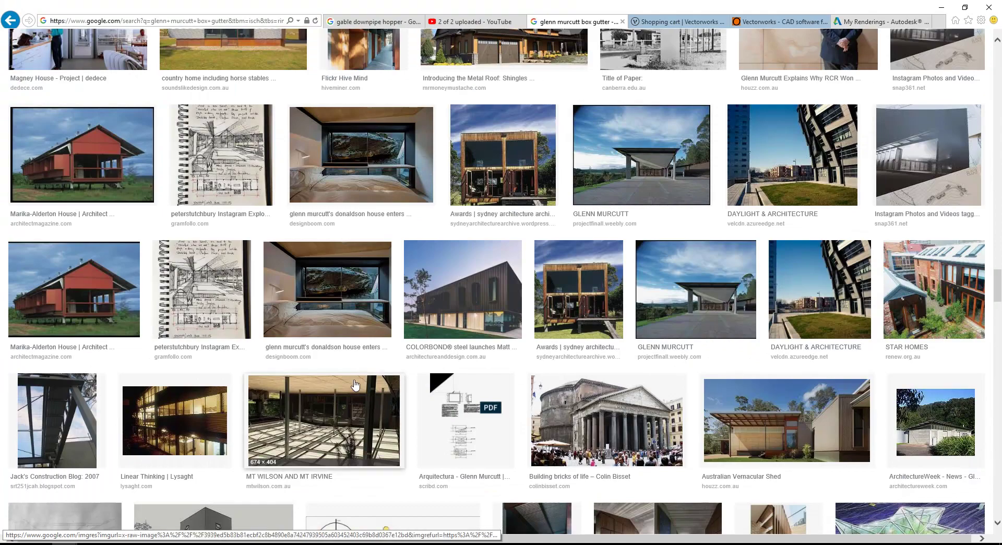
pyautogui.scroll(15, 198, 204)
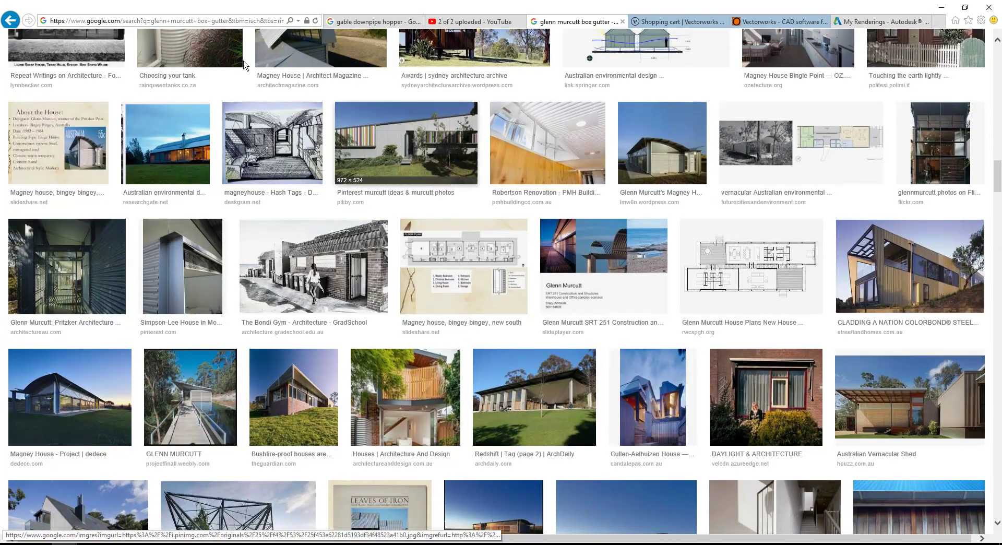
pyautogui.scroll(3, 277, 100)
pyautogui.scroll(10, 277, 99)
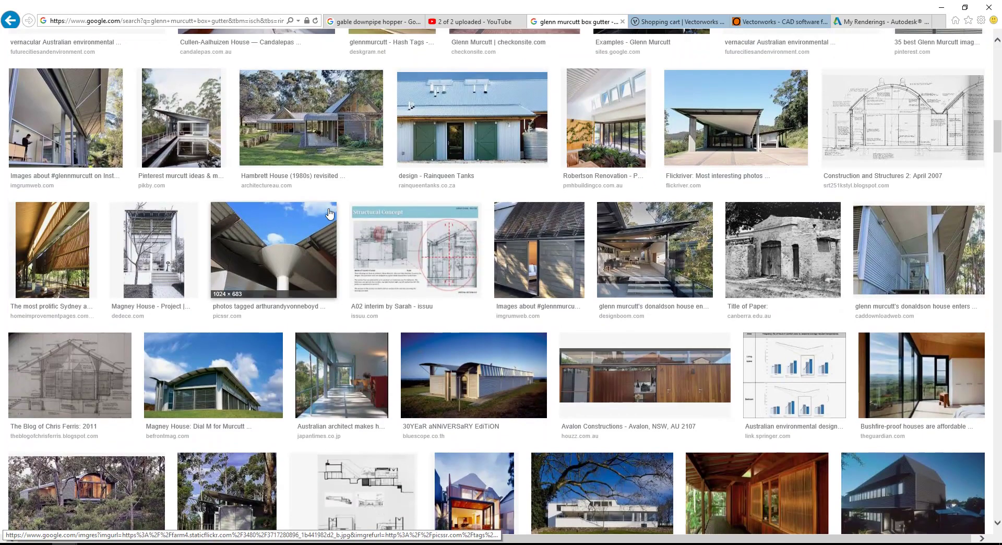
pyautogui.click(305, 135)
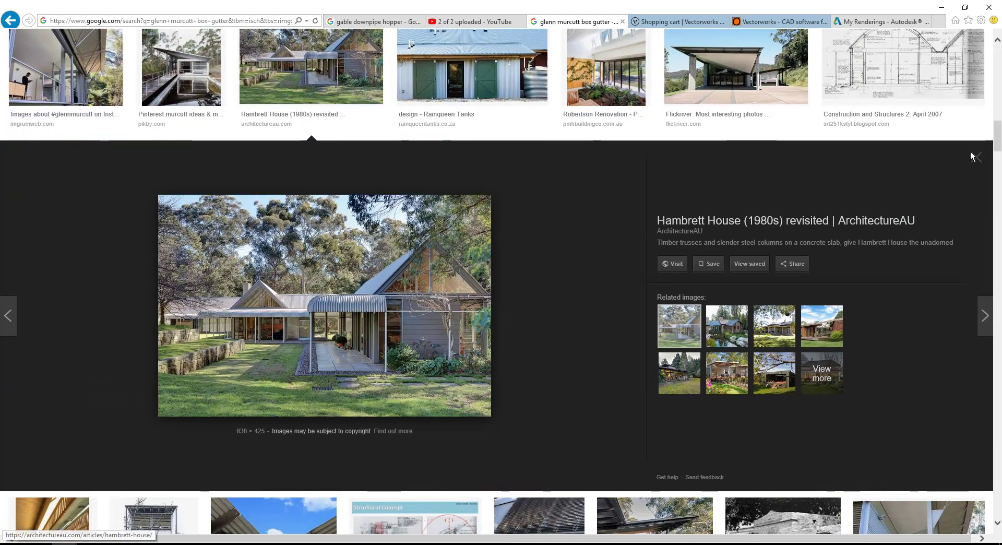
pyautogui.click(976, 158)
pyautogui.click(184, 75)
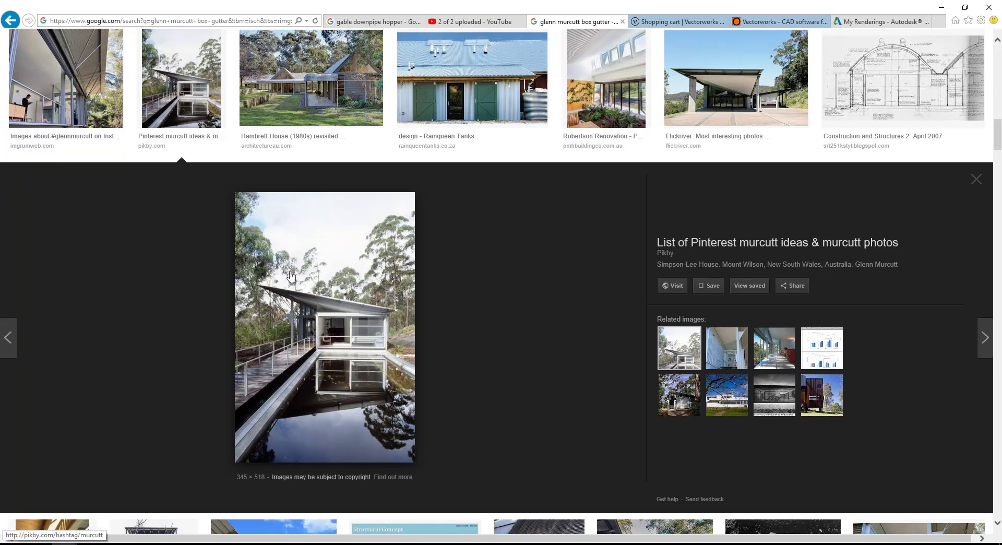
# - View the Robertson Renovation picture among the image results, and switch back to the Revit project
pyautogui.scroll(7, 648, 286)
pyautogui.scroll(-3, 648, 286)
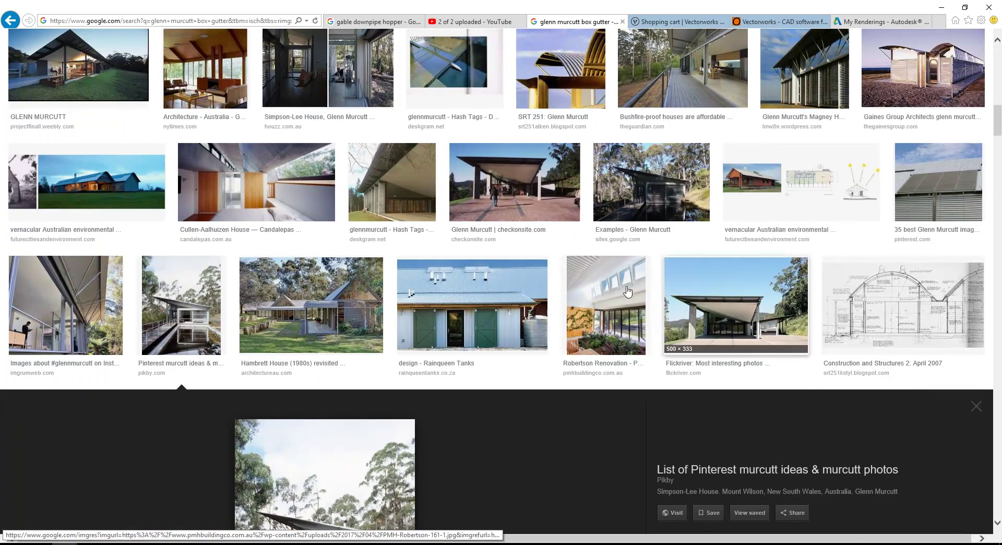
pyautogui.click(619, 290)
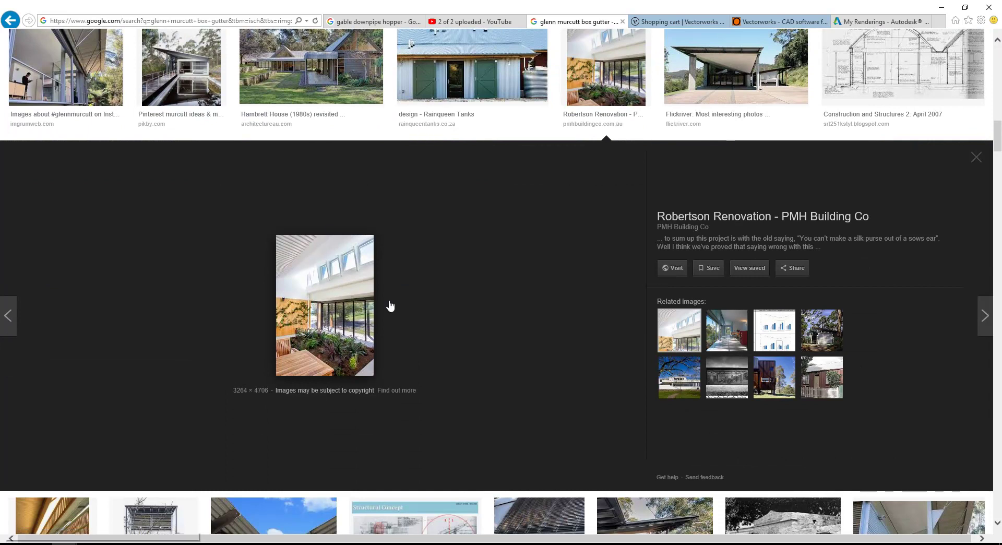
pyautogui.scroll(4, 531, 168)
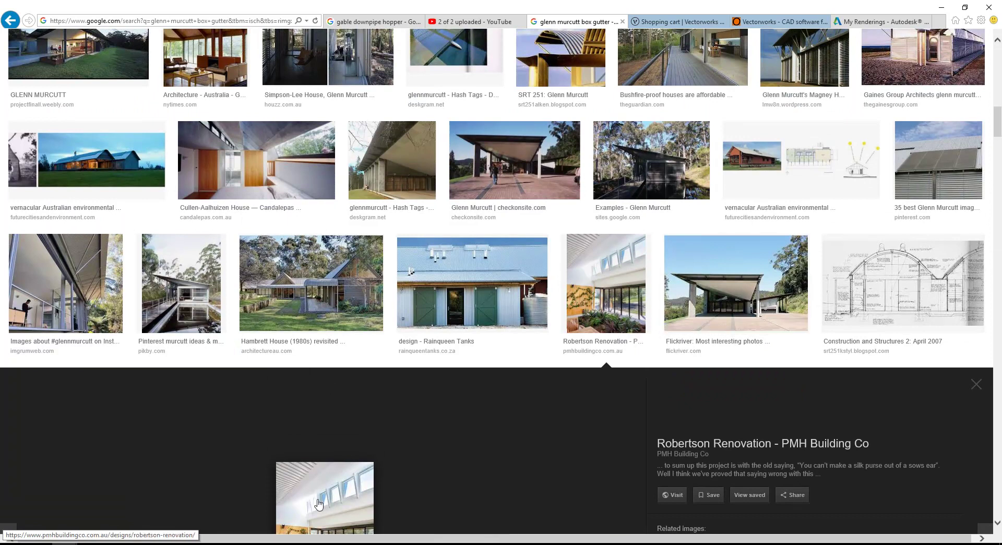
pyautogui.click(63, 281)
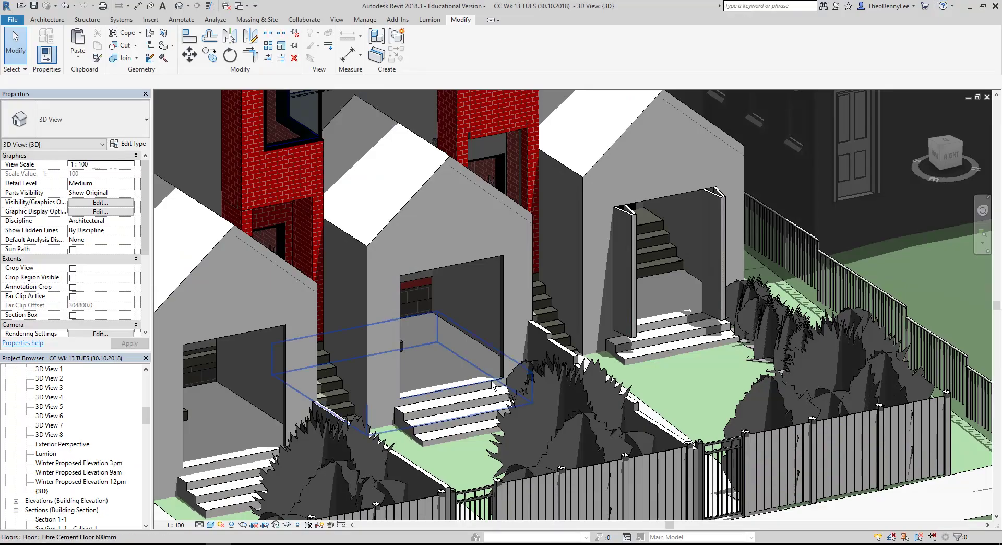
# - Delete the glazed window and the row of folding screen panels from the upper corner opening beneath the roof valley
pyautogui.moveTo(490, 342)
pyautogui.mouseDown(button='middle')
pyautogui.moveTo(527, 372)
pyautogui.moveTo(319, 400)
pyautogui.moveTo(367, 358)
pyautogui.mouseUp(button='middle')
pyautogui.scroll(6, 390, 337)
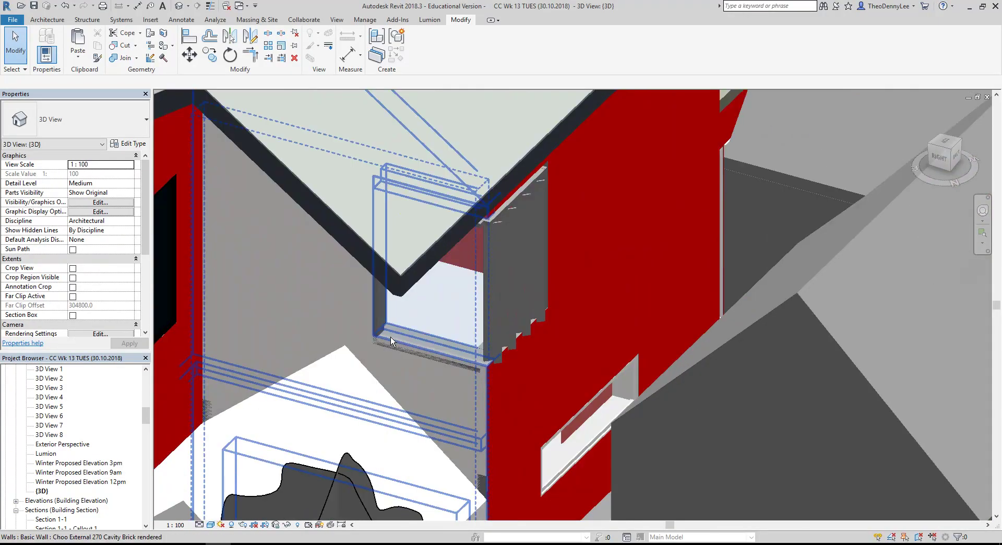
pyautogui.scroll(-2, 391, 336)
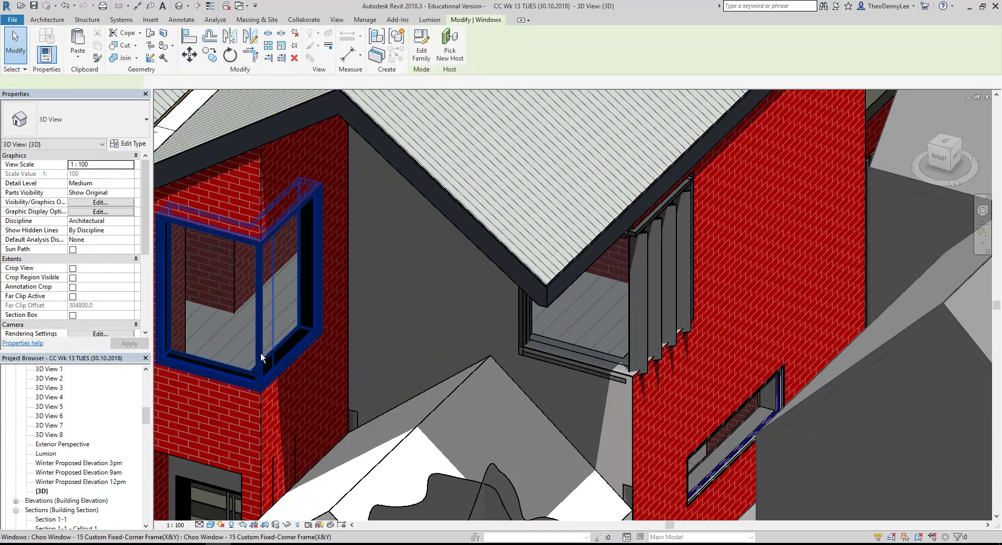
pyautogui.click(261, 357)
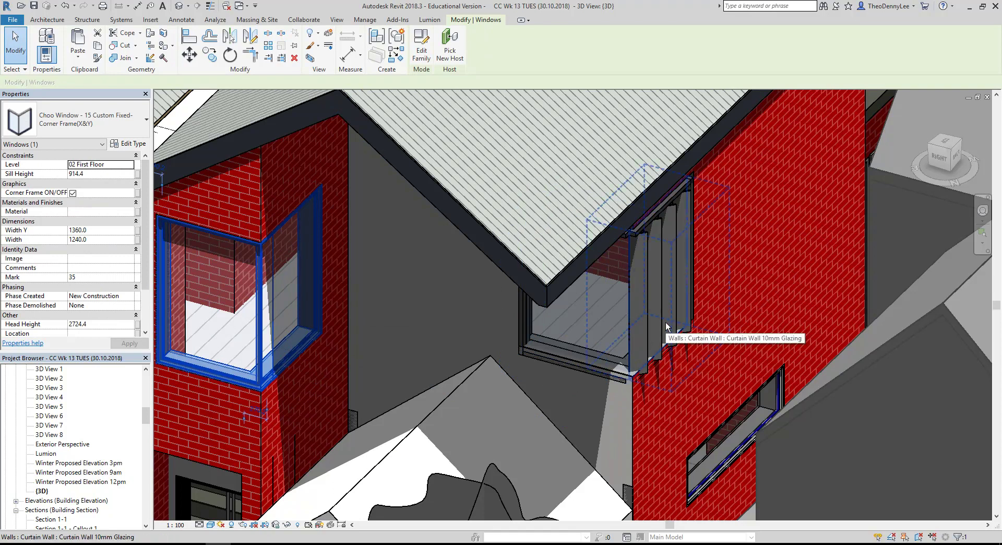
pyautogui.scroll(2, 599, 372)
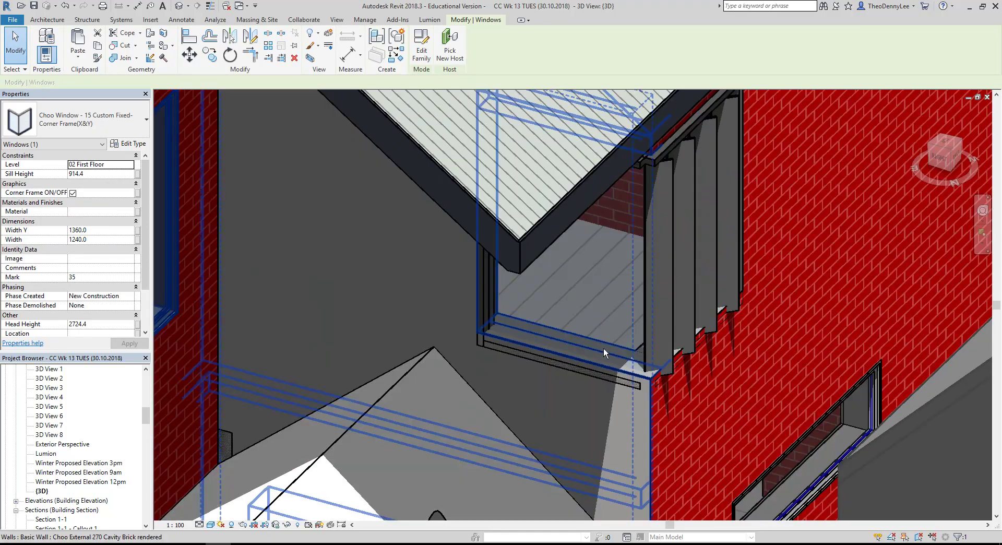
pyautogui.click(488, 311)
pyautogui.press('Delete')
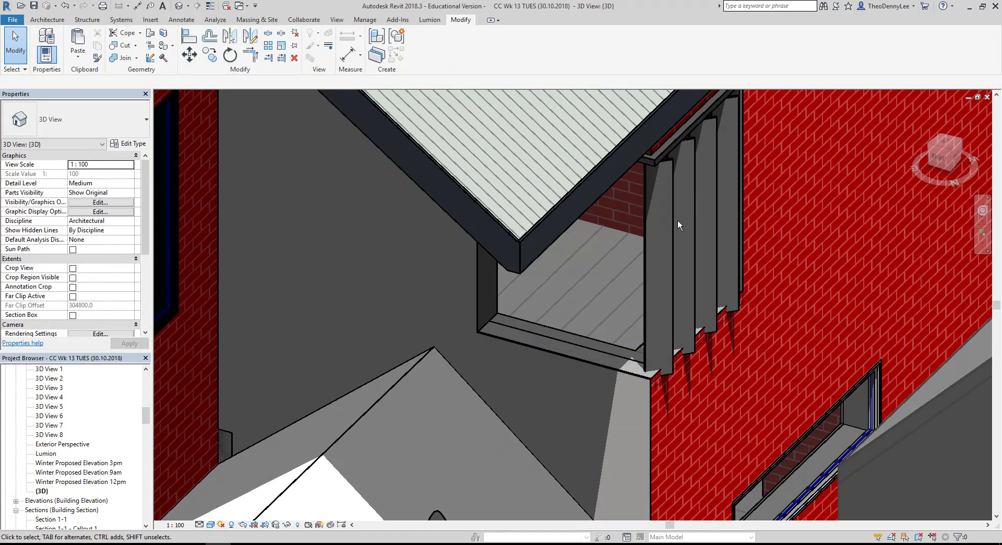
pyautogui.click(663, 155)
pyautogui.press('Delete')
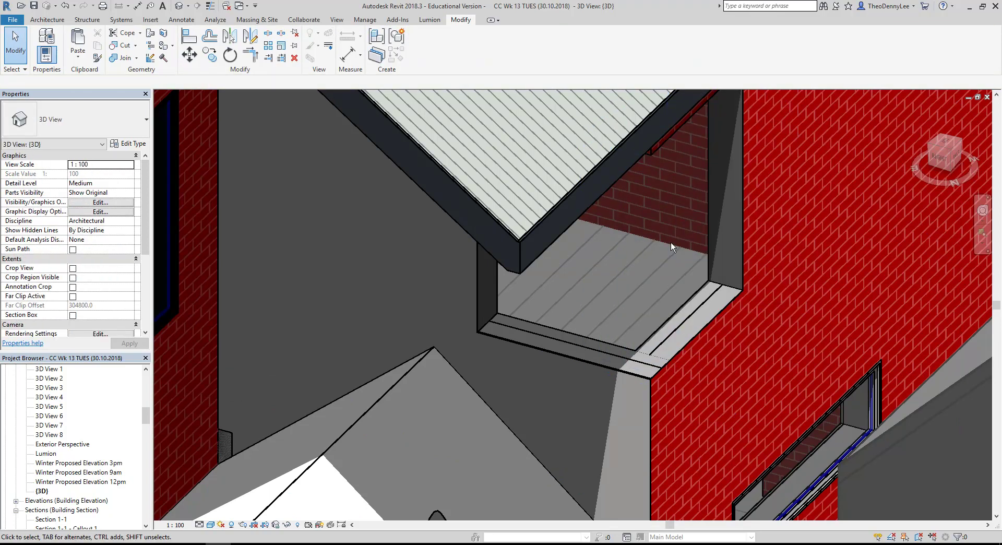
# - Examine the corner opening from the side and redo the deletion of its window and folding screen panels
pyautogui.scroll(2, 671, 242)
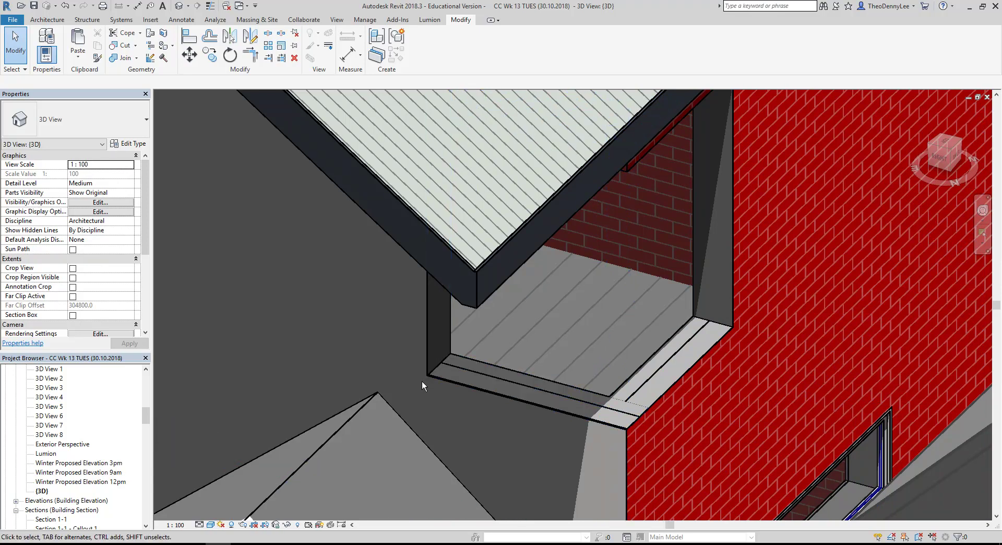
pyautogui.keyDown('shift'); pyautogui.moveTo(730, 320); pyautogui.dragTo(515, 374, button='middle'); pyautogui.keyUp('shift')
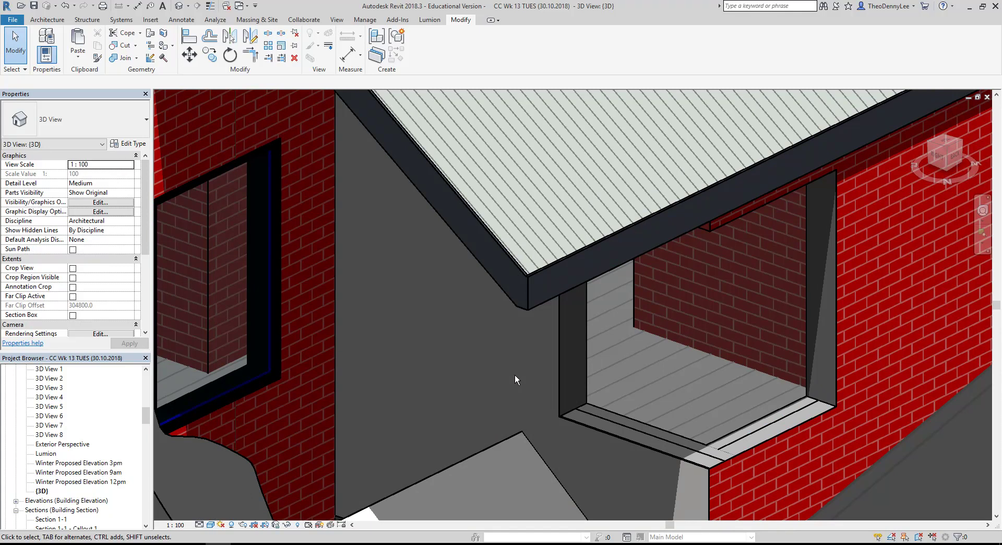
pyautogui.scroll(-3, 515, 375)
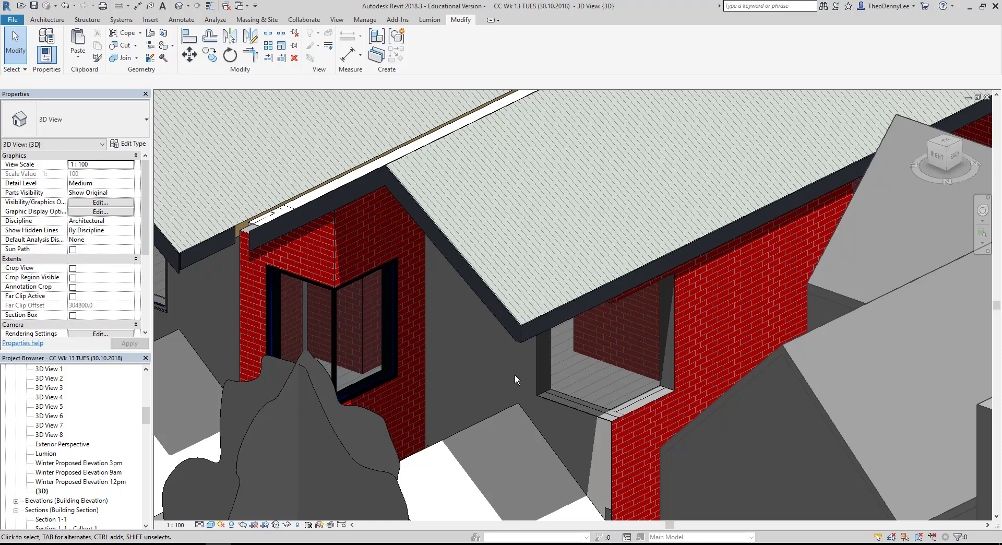
pyautogui.scroll(5, 515, 375)
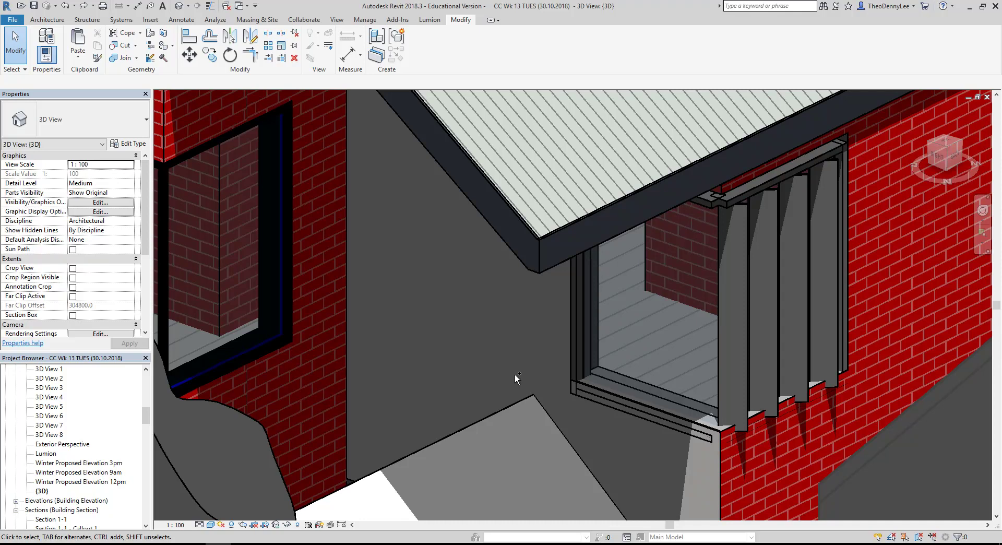
pyautogui.click(84, 7)
pyautogui.click(84, 6)
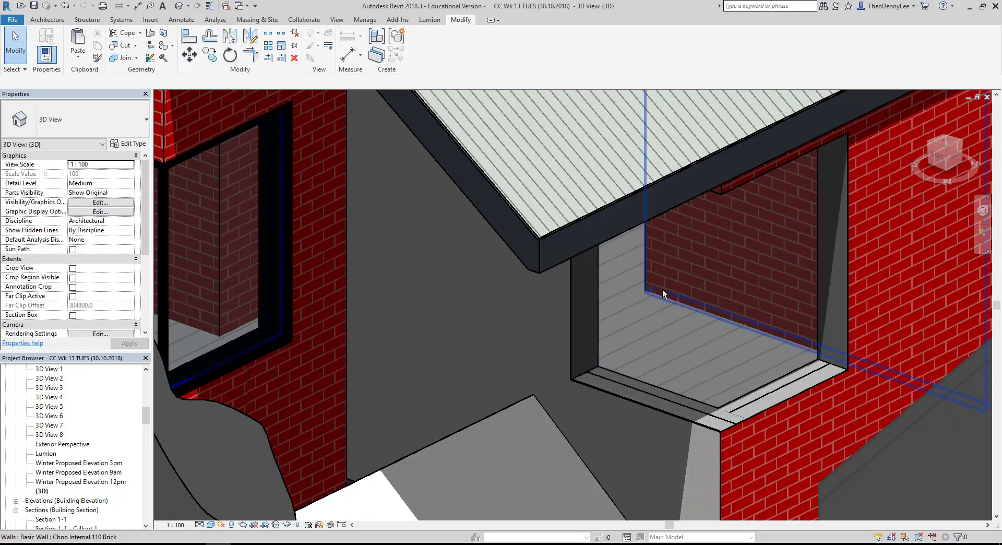
# - Check the emptied corner opening's sill and open the 02 First Floor plan
pyautogui.scroll(3, 663, 290)
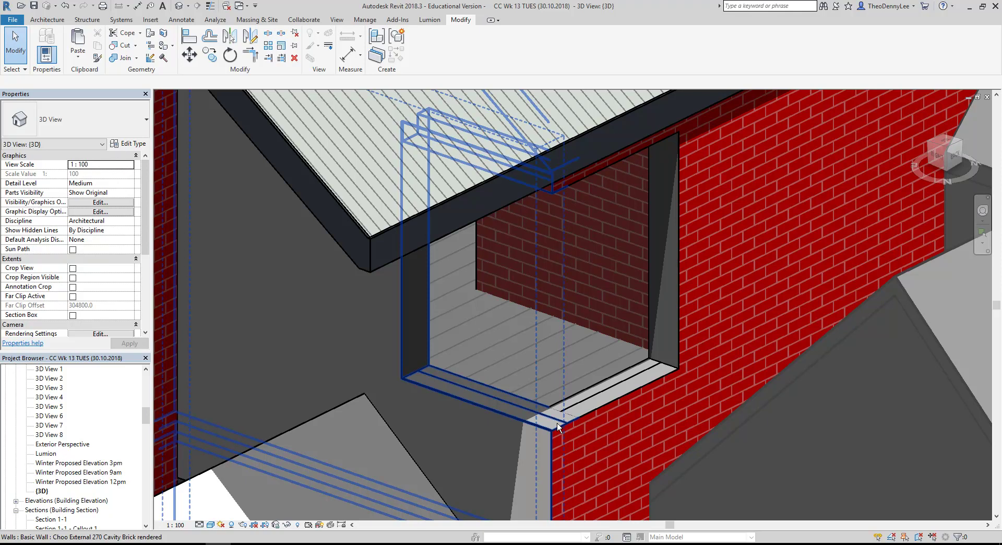
pyautogui.moveTo(146, 415); pyautogui.dragTo(150, 386)
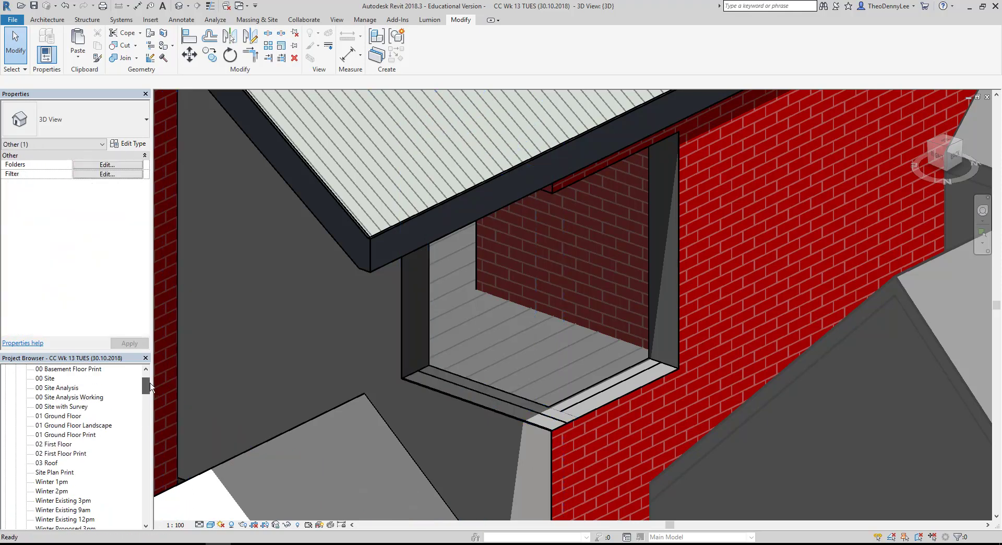
pyautogui.doubleClick(57, 445)
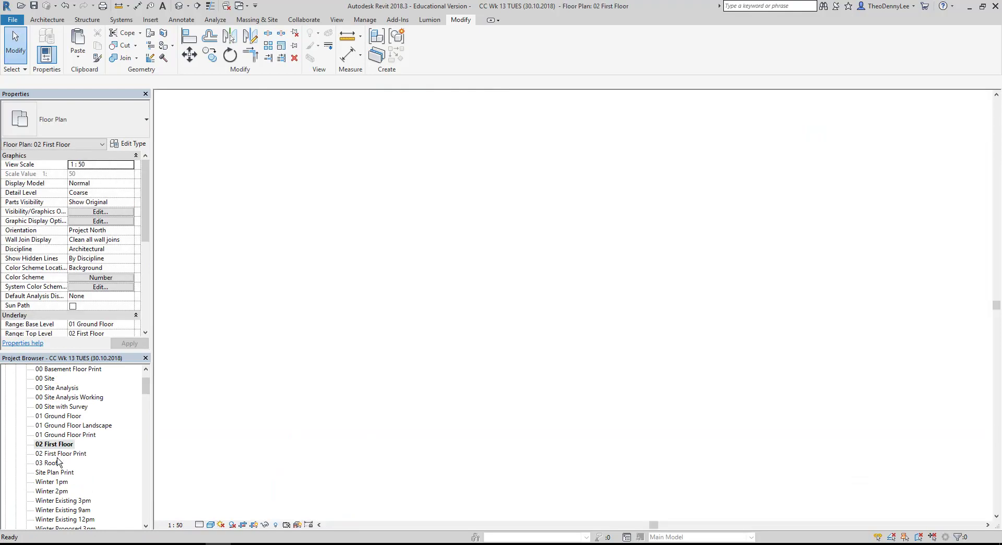
# - Open the 02 First Floor Print plan and measure the wall thickness at the end of the wall below the corner opening
pyautogui.doubleClick(58, 454)
pyautogui.scroll(5, 581, 219)
pyautogui.scroll(4, 581, 219)
pyautogui.scroll(3, 380, 374)
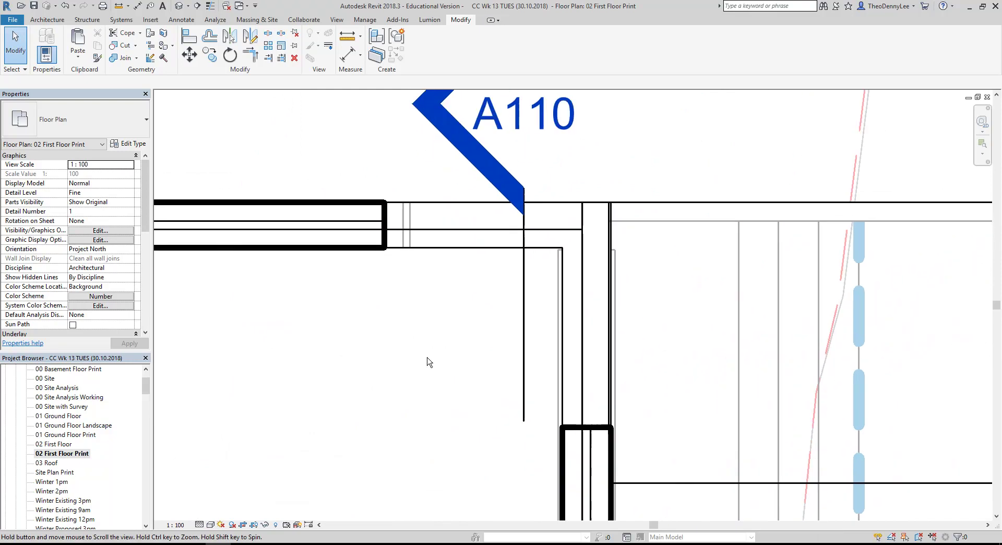
pyautogui.click(347, 35)
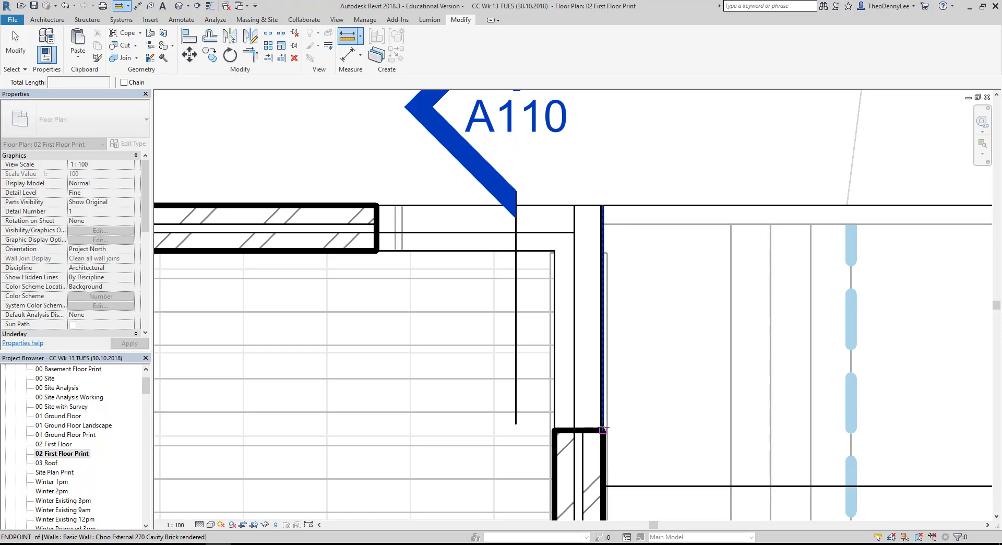
pyautogui.click(603, 430)
pyautogui.scroll(5, 603, 430)
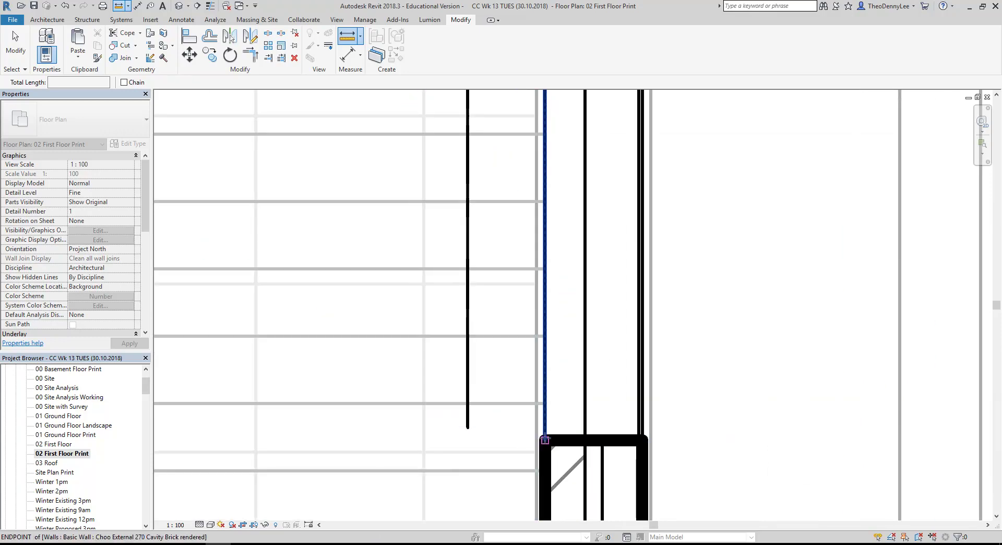
pyautogui.click(642, 440)
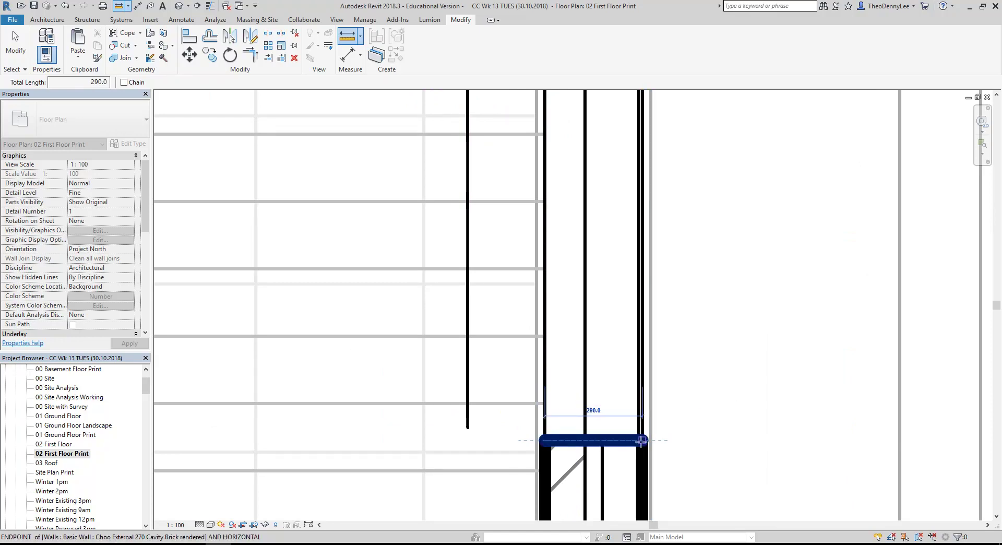
# - Measure the vertical side of the corner opening from the wall end up to the outer wall face
pyautogui.scroll(-4, 594, 368)
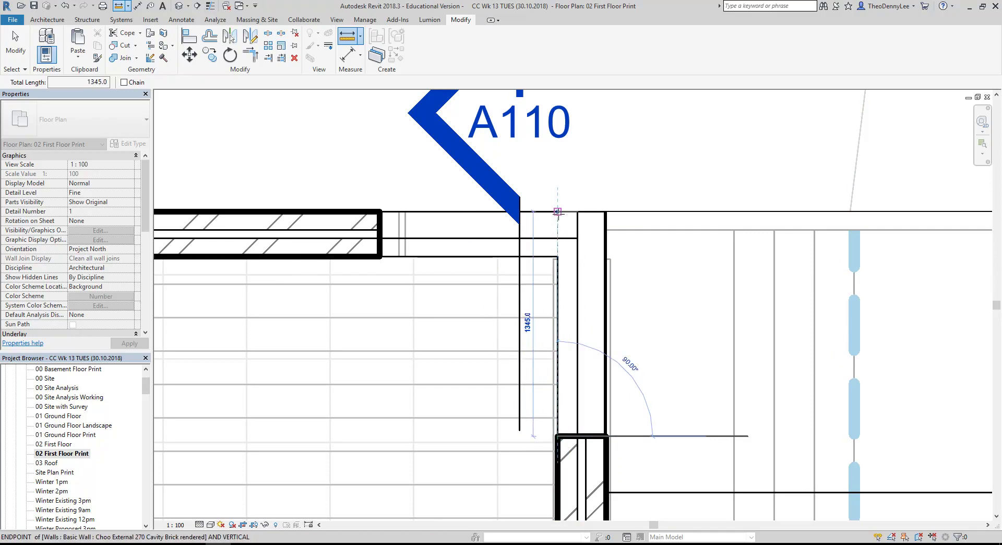
pyautogui.click(557, 212)
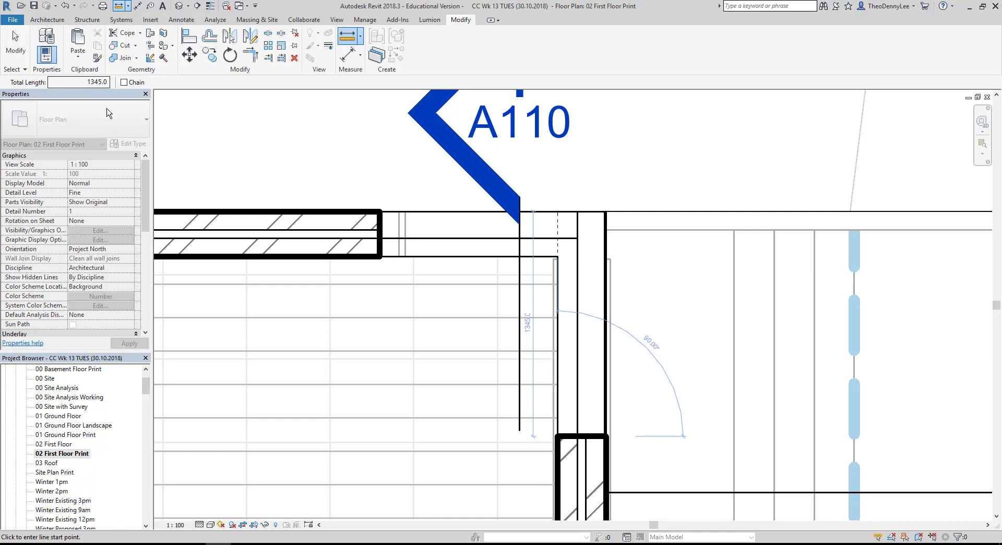
pyautogui.moveTo(367, 182); pyautogui.dragTo(373, 186, button='middle')
pyautogui.press('Escape')
pyautogui.press('Escape')
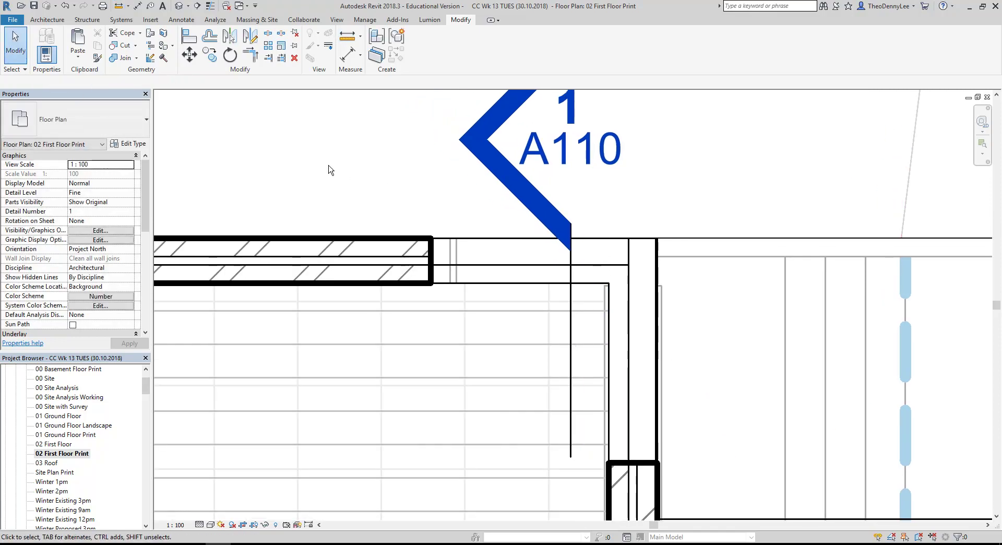
# - Measure the horizontal side of the corner opening from the wall end to the outer corner
pyautogui.click(347, 35)
pyautogui.scroll(2, 460, 254)
pyautogui.click(422, 233)
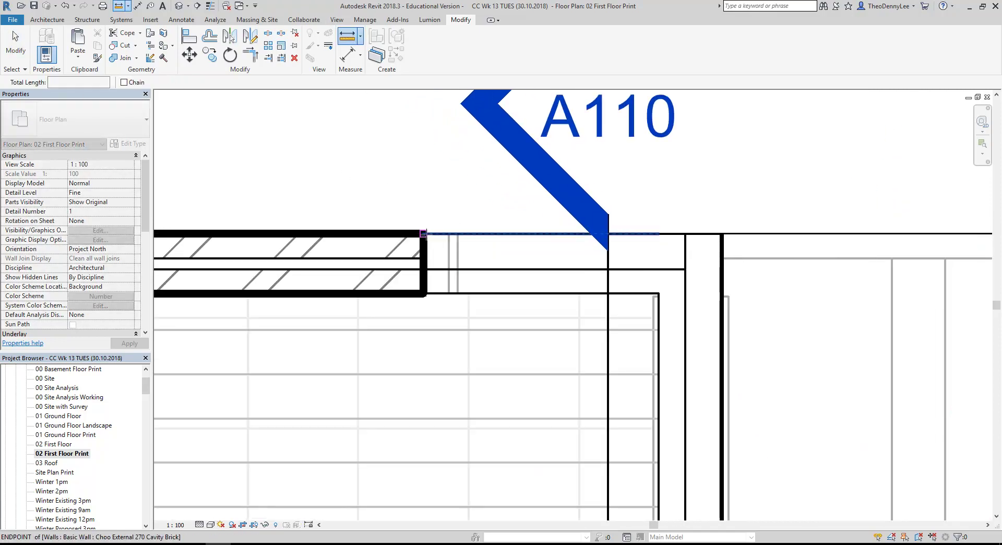
pyautogui.click(720, 233)
pyautogui.scroll(-2, 689, 292)
pyautogui.moveTo(689, 292); pyautogui.dragTo(412, 267, button='middle')
pyautogui.press('Escape')
pyautogui.press('Escape')
pyautogui.rightClick(276, 131)
pyautogui.click(306, 137)
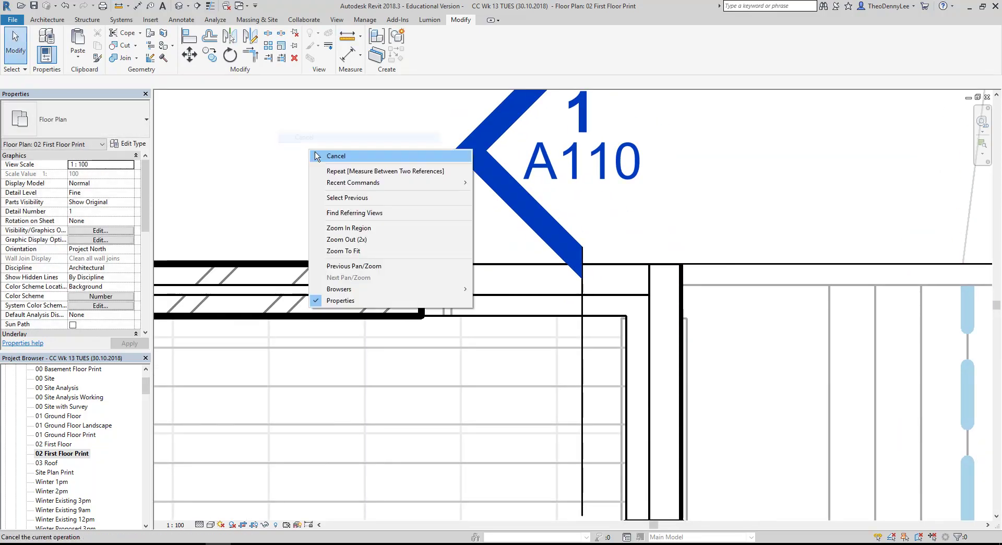
# - Create a new family from the Metric Generic Model template
pyautogui.click(12, 19)
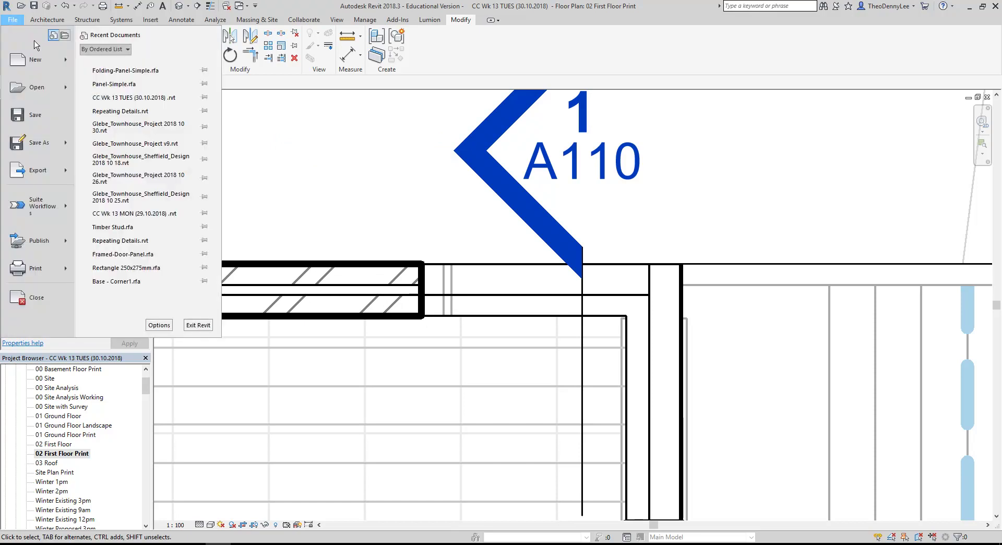
pyautogui.moveTo(66, 64)
pyautogui.click(111, 98)
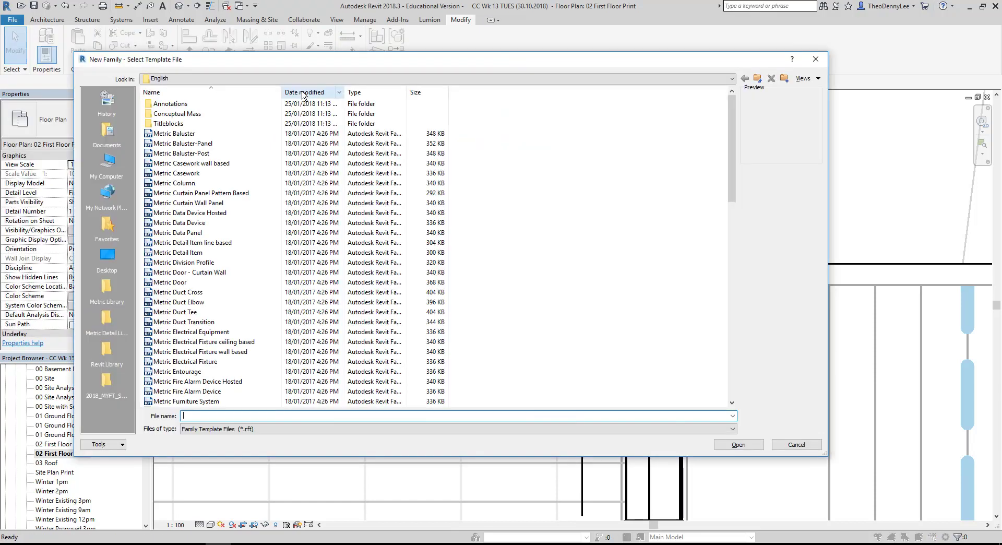
pyautogui.scroll(-3, 264, 258)
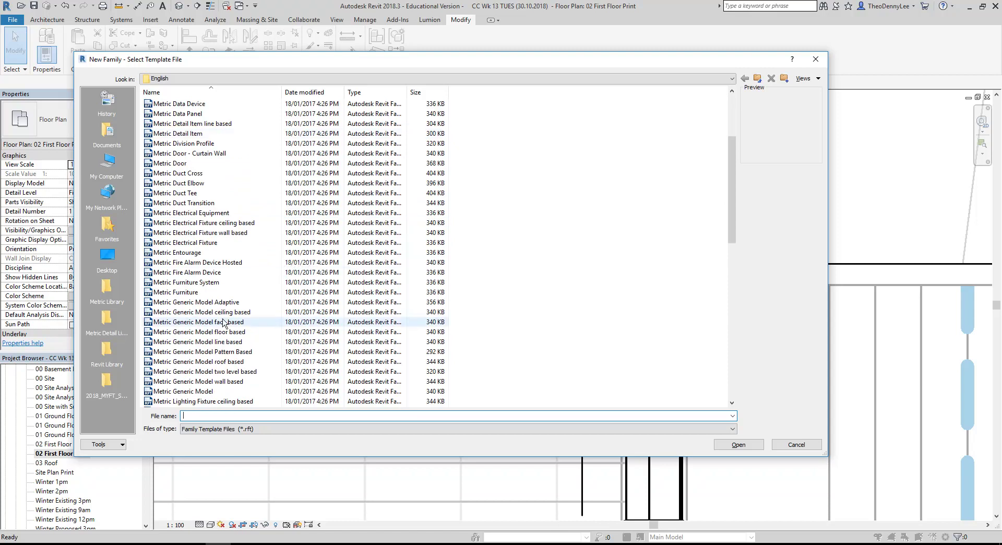
pyautogui.click(157, 393)
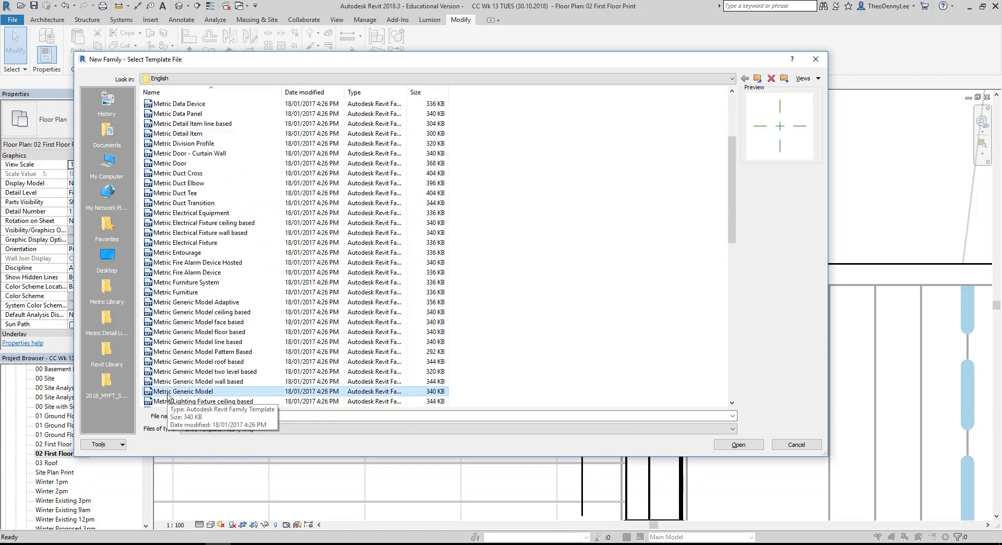
pyautogui.doubleClick(168, 396)
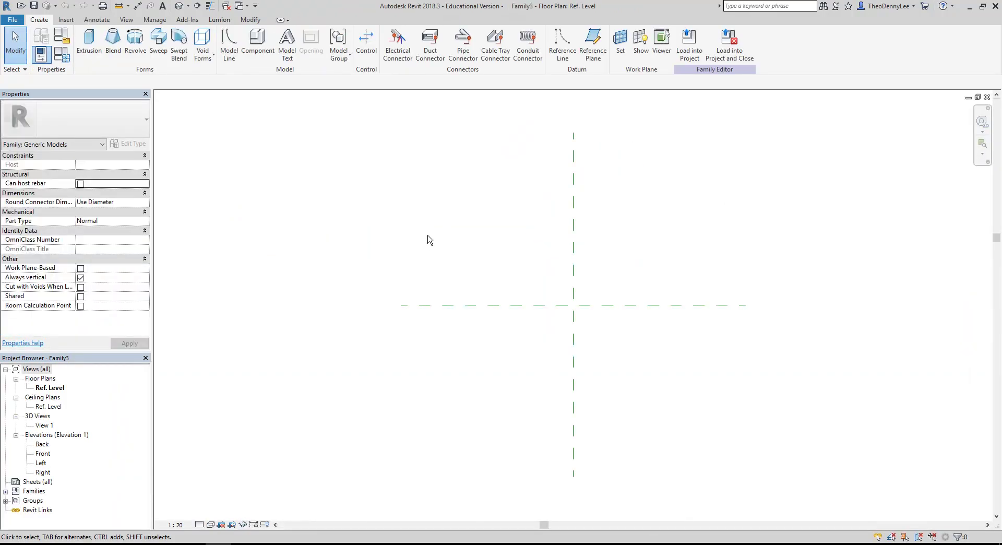
pyautogui.moveTo(410, 257); pyautogui.dragTo(397, 257, button='middle')
pyautogui.moveTo(501, 242); pyautogui.dragTo(422, 319, button='middle')
pyautogui.click(240, 7)
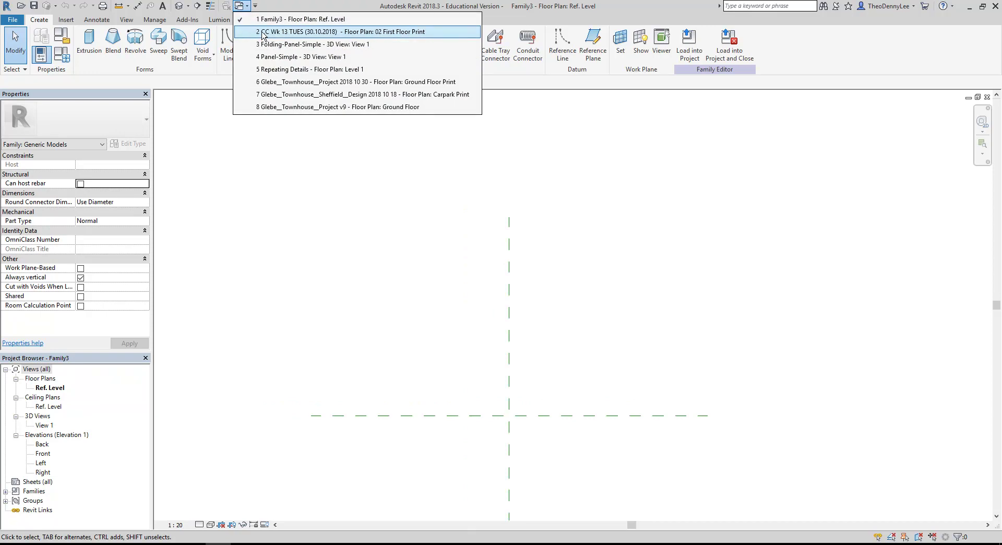
pyautogui.click(302, 219)
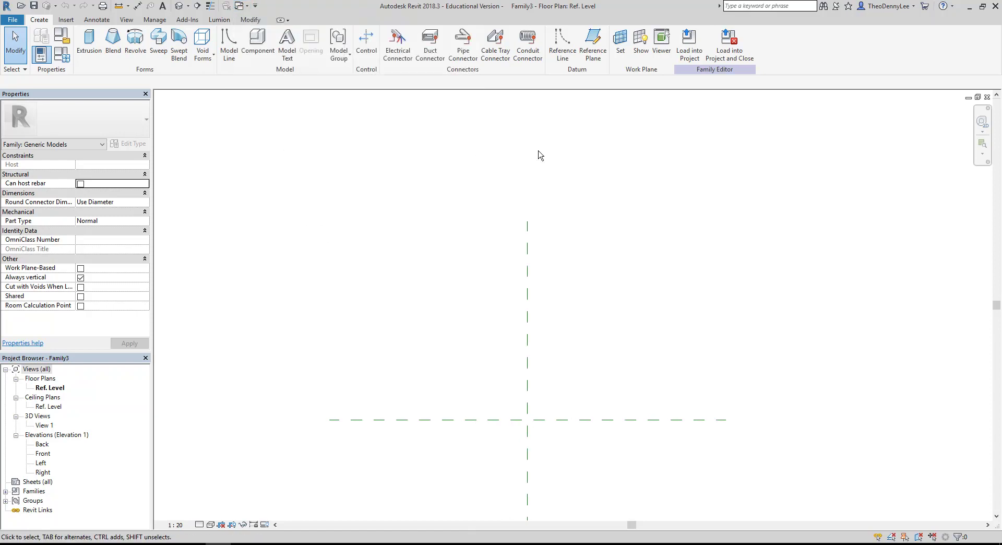
# - Draw a horizontal reference plane 1245 mm above the horizontal centre plane
pyautogui.click(594, 42)
pyautogui.click(354, 229)
pyautogui.click(844, 231)
pyautogui.click(447, 324)
pyautogui.write('1245')
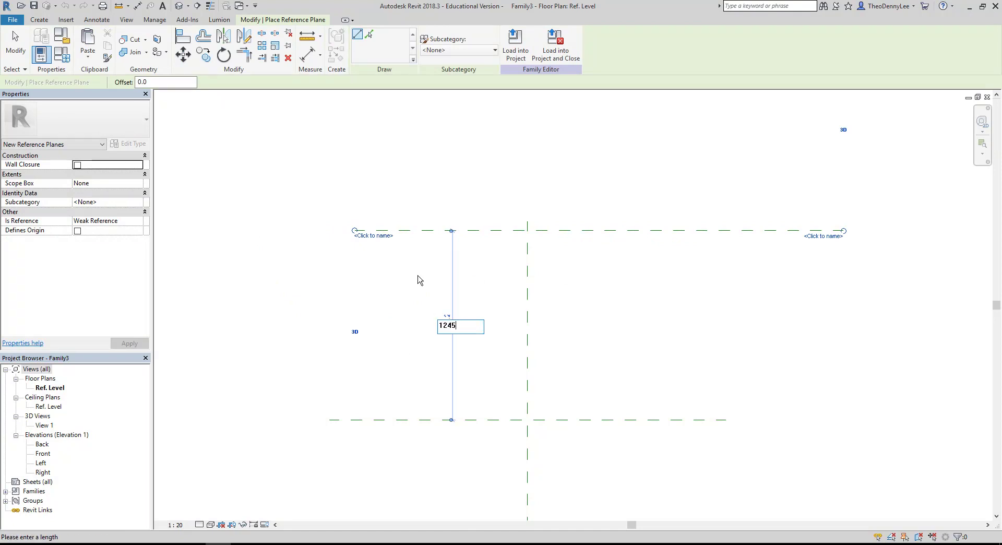
pyautogui.press('Return')
# - Draw a vertical reference plane 1245 mm to the right of the vertical centre plane
pyautogui.moveTo(622, 338); pyautogui.dragTo(507, 324, button='middle')
pyautogui.click(541, 242)
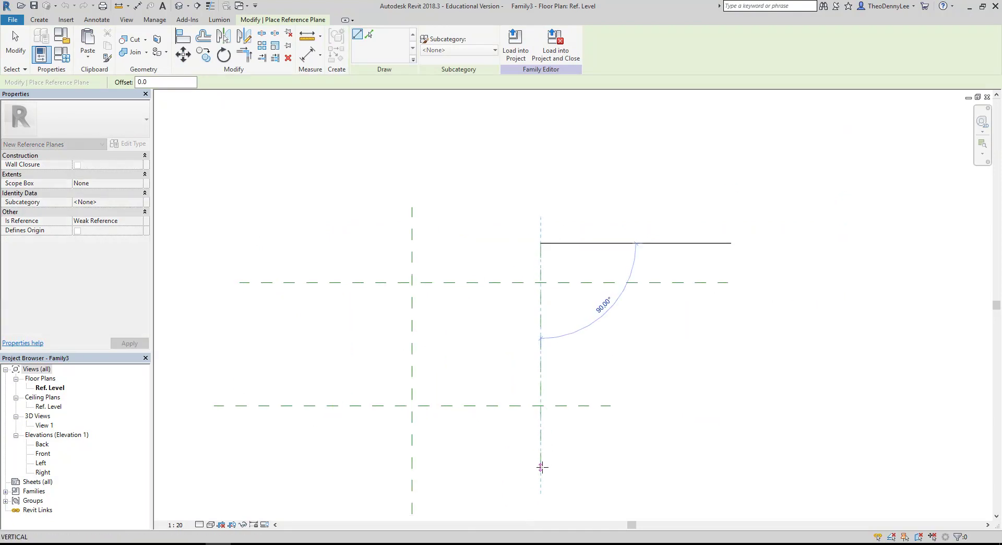
pyautogui.click(542, 466)
pyautogui.click(476, 283)
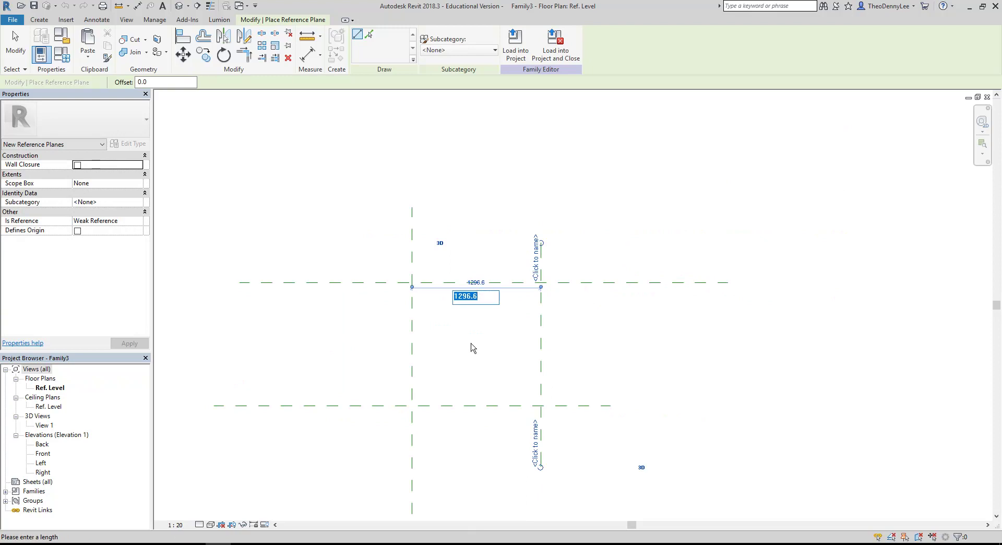
pyautogui.write('1245')
pyautogui.press('Return')
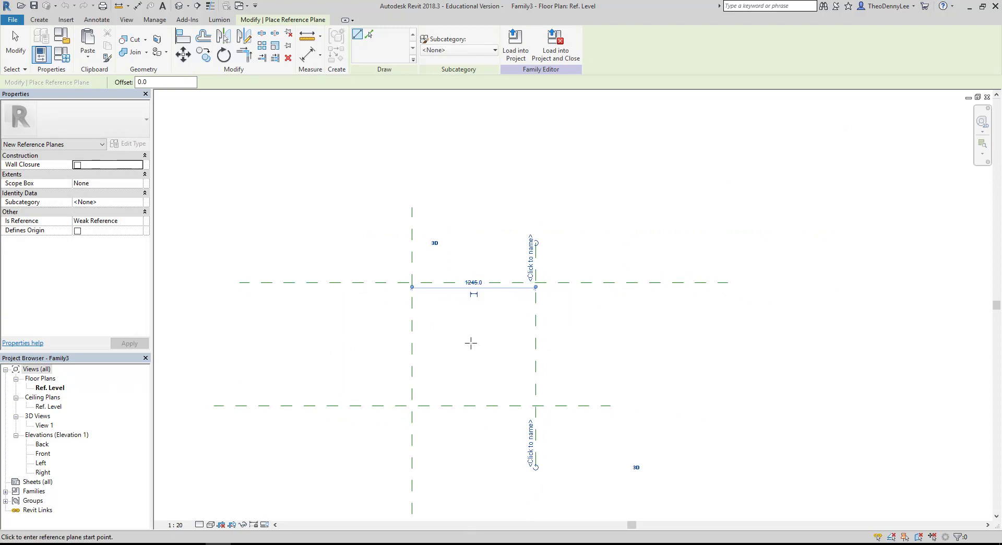
pyautogui.rightClick(510, 173)
pyautogui.click(519, 179)
pyautogui.rightClick(556, 189)
pyautogui.click(569, 194)
pyautogui.scroll(2, 454, 334)
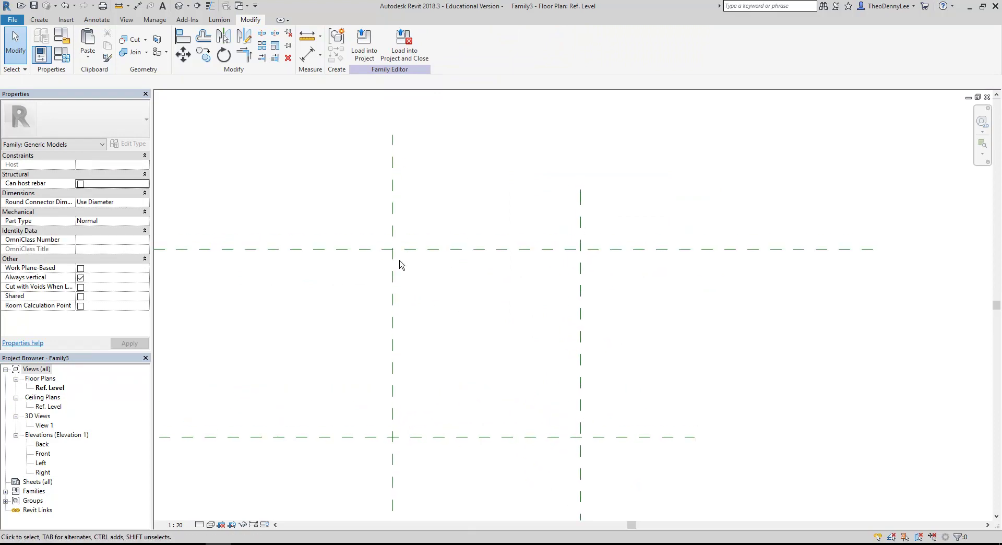
pyautogui.click(37, 20)
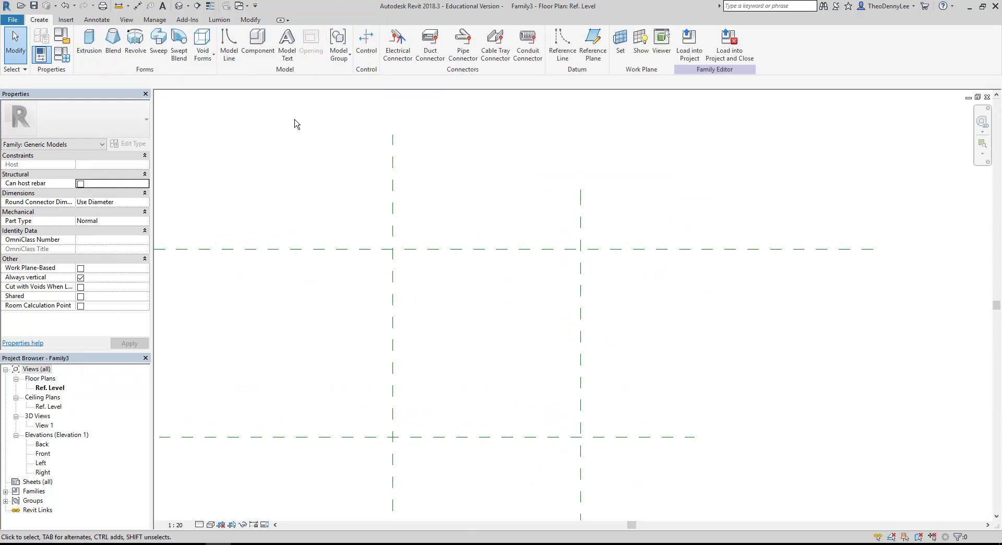
pyautogui.click(594, 41)
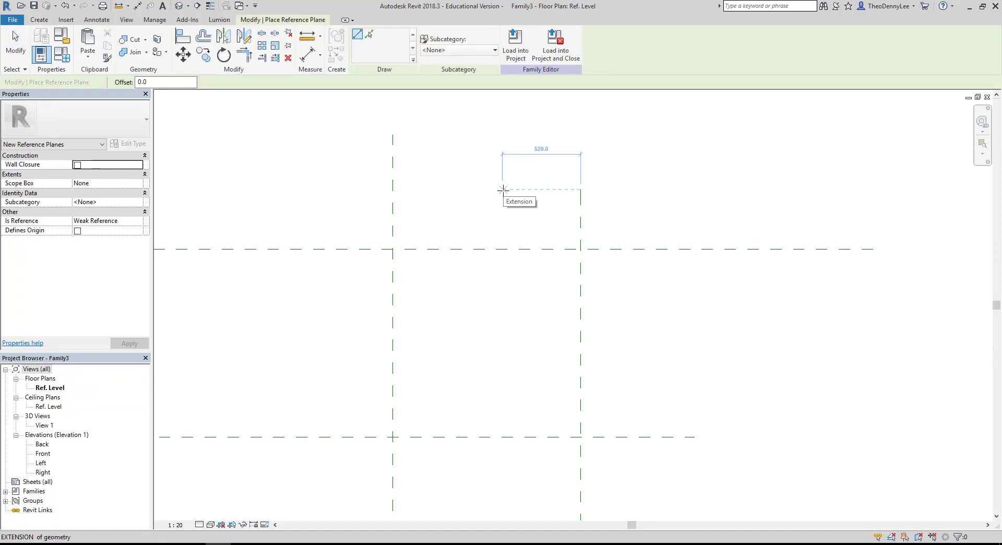
pyautogui.click(203, 36)
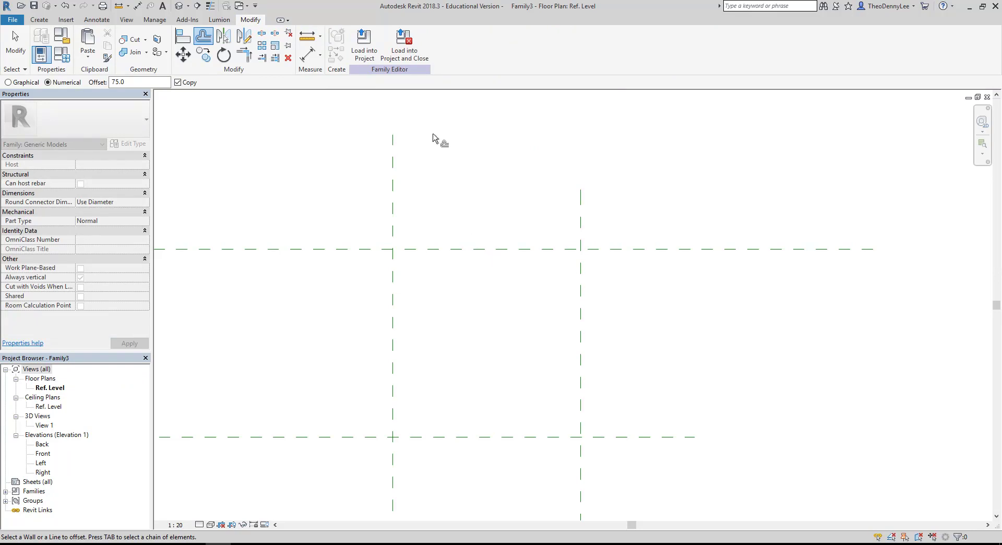
pyautogui.press('Escape')
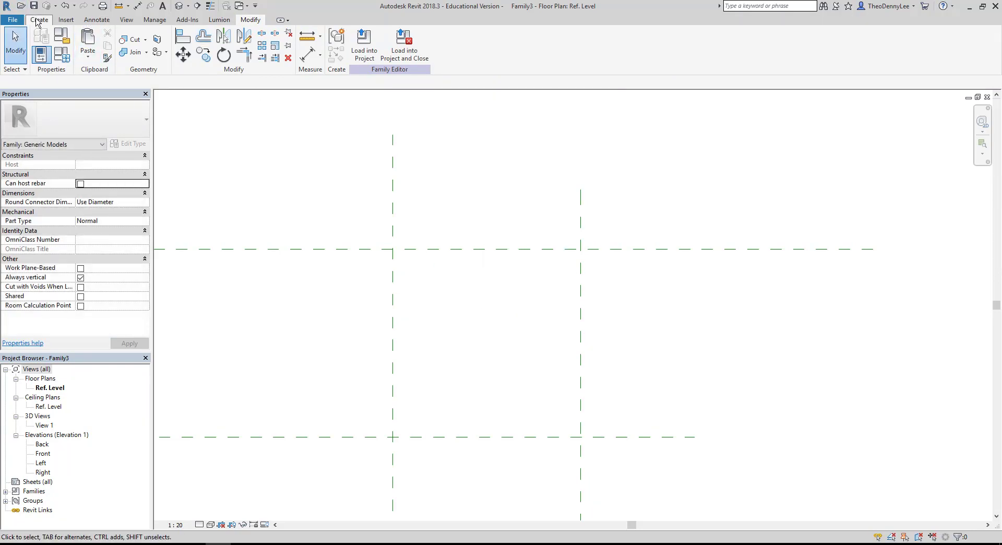
# - Add two reference planes by picking the 1245 mm planes with a 290 mm offset, one below the horizontal plane and one left of the vertical plane
pyautogui.click(38, 20)
pyautogui.click(594, 46)
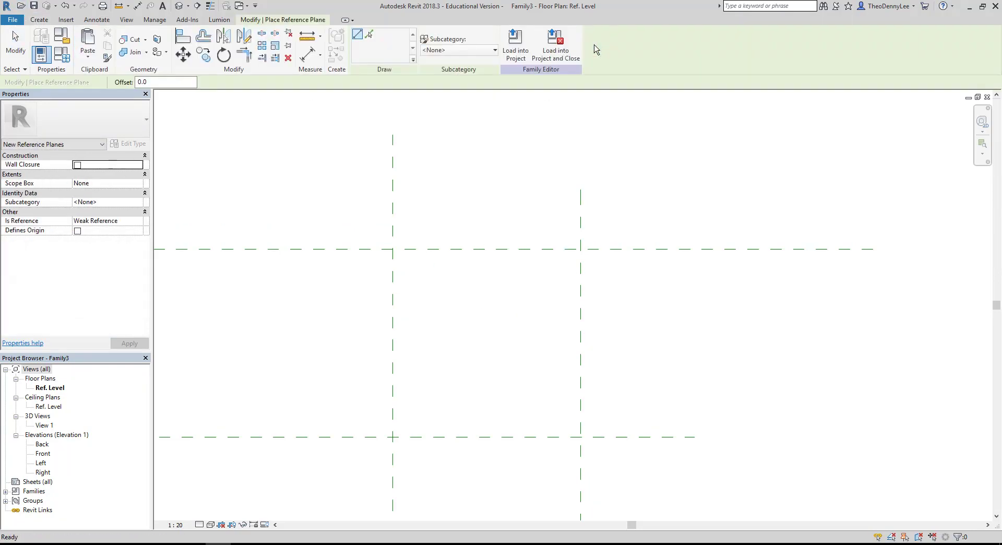
pyautogui.click(369, 35)
pyautogui.moveTo(177, 82); pyautogui.dragTo(83, 83)
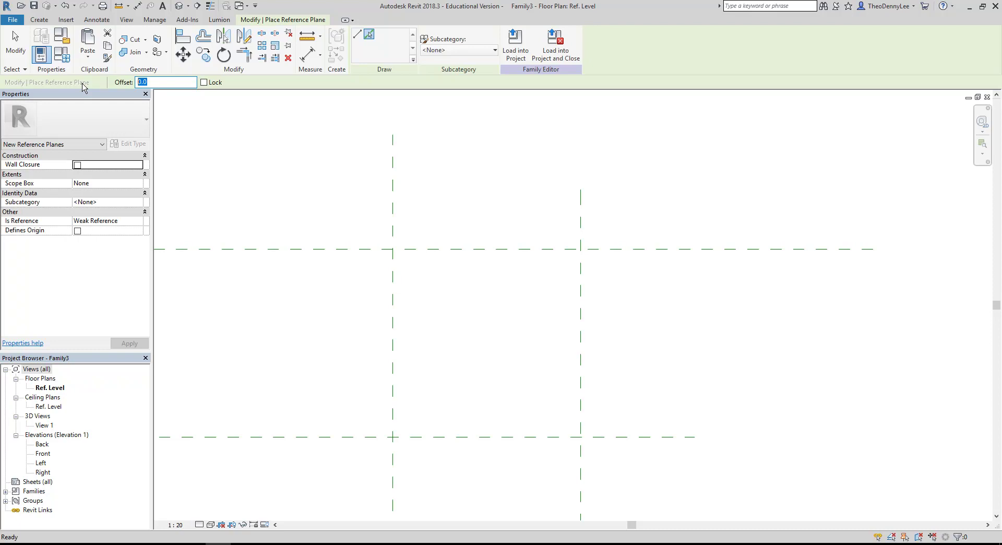
pyautogui.press('Return')
pyautogui.click(486, 256)
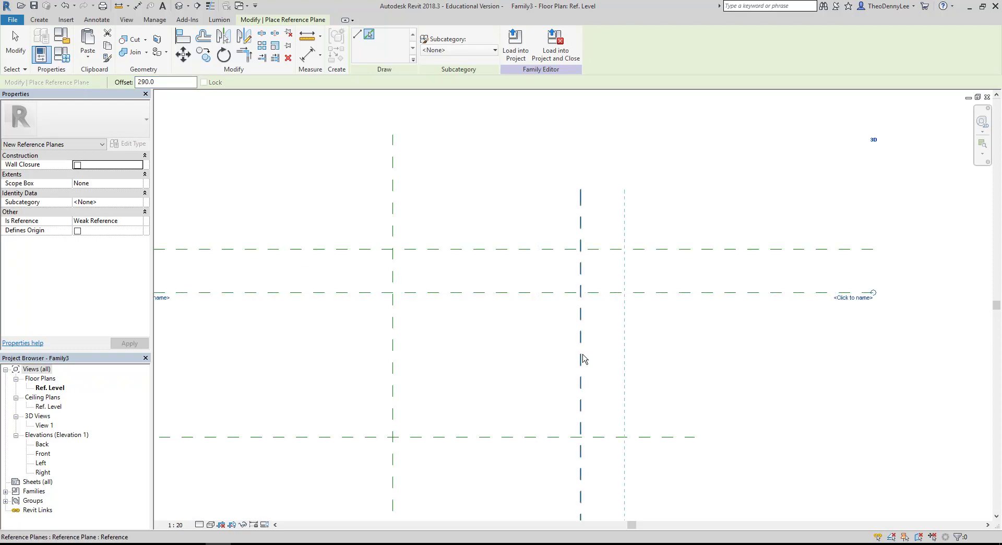
pyautogui.rightClick(452, 181)
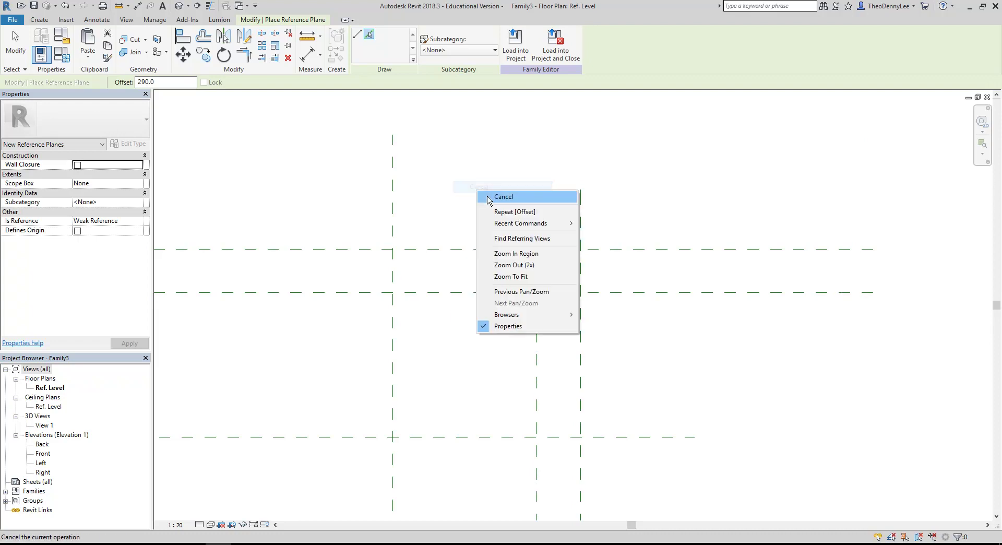
pyautogui.click(486, 197)
# - Start an extrusion and sketch a 100 mm line left from the outer vertical plane along the horizontal centre plane, continuing vertically to the upper plane
pyautogui.scroll(3, 477, 389)
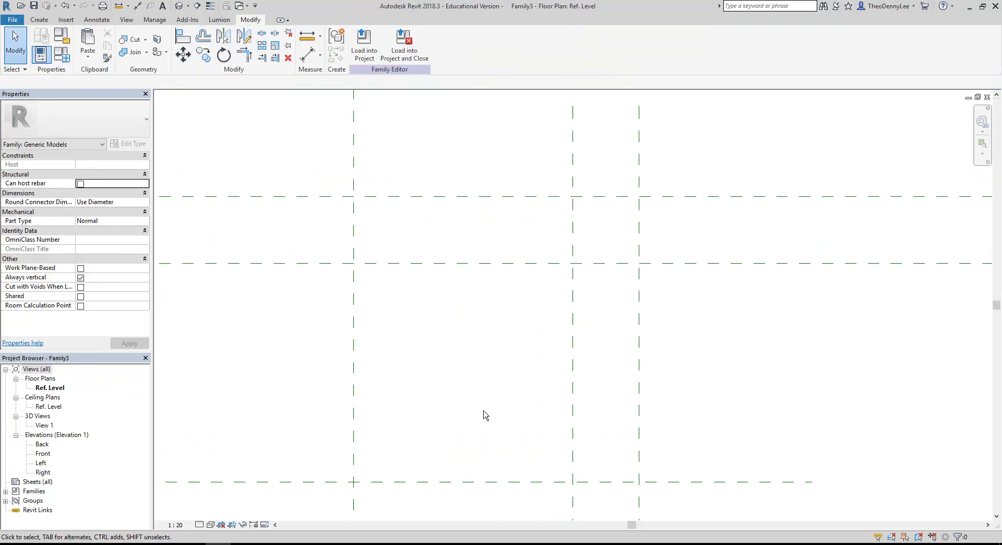
pyautogui.click(39, 19)
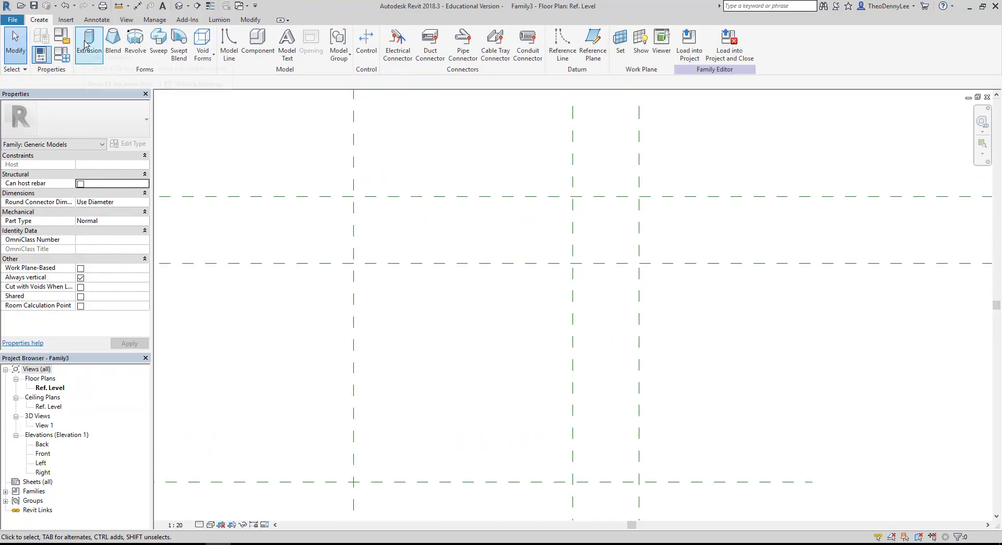
pyautogui.click(85, 40)
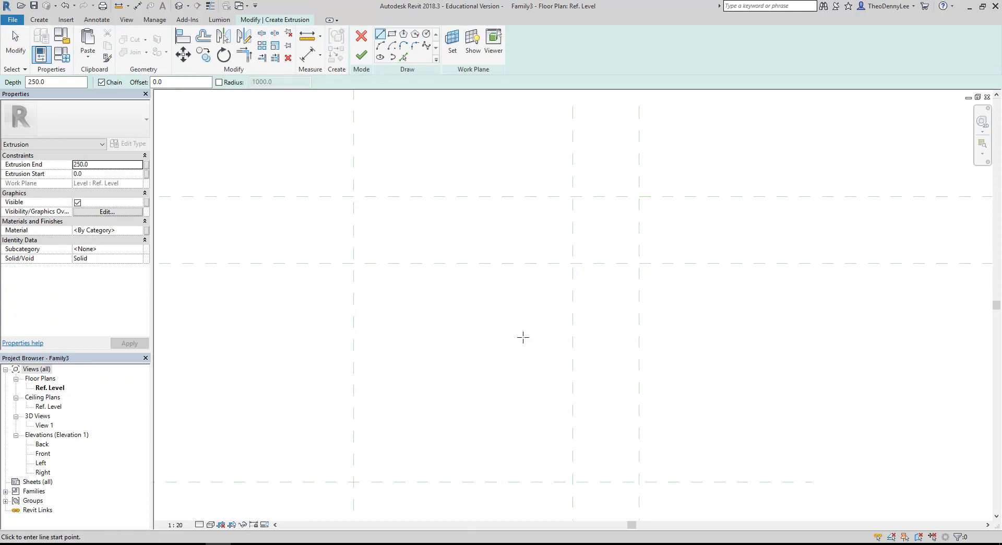
pyautogui.click(639, 481)
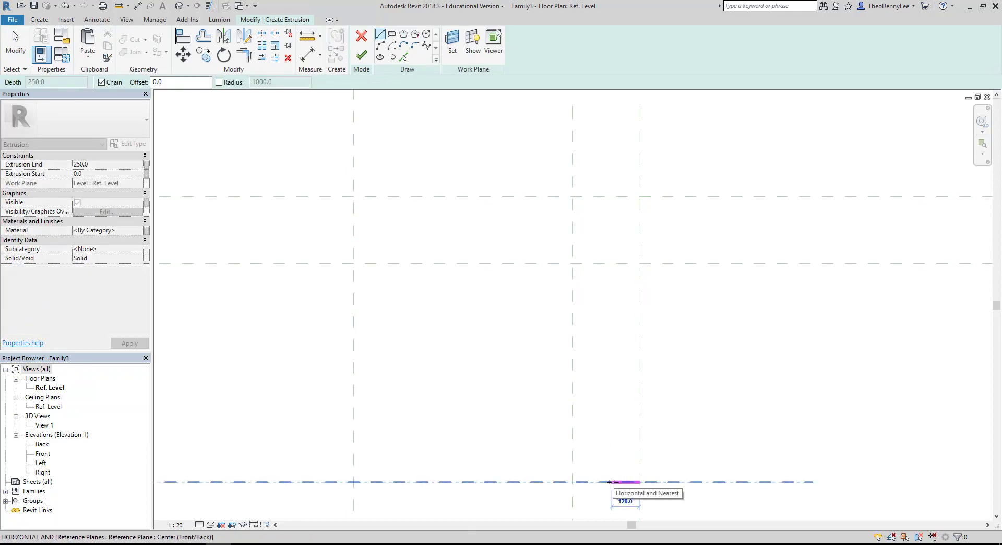
pyautogui.write('100')
pyautogui.press('Return')
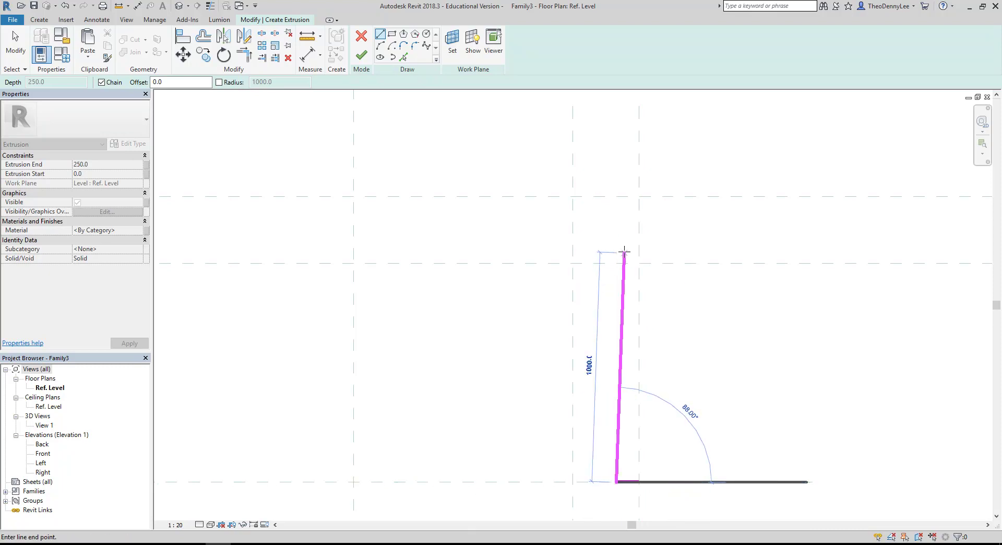
pyautogui.rightClick(586, 148)
pyautogui.click(600, 154)
pyautogui.rightClick(609, 149)
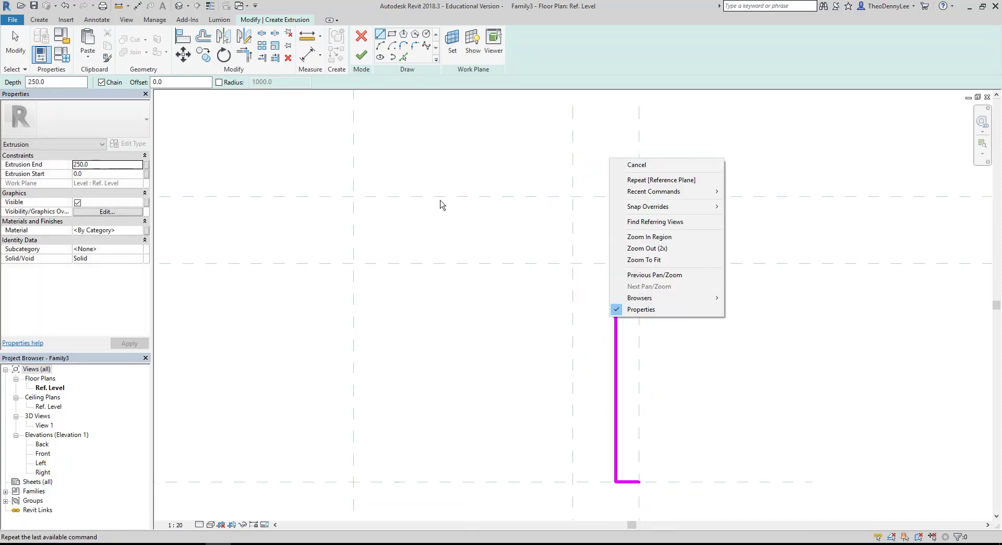
pyautogui.press('Down')
pyautogui.press('Return')
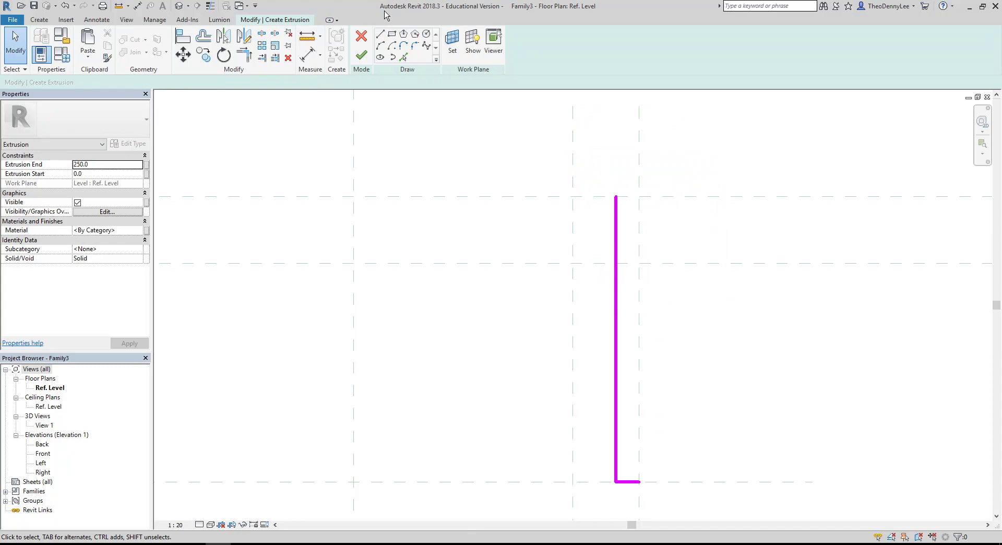
# - Sketch a 100 mm line down the vertical centre plane from the upper plane, continuing horizontally to the long vertical sketch line
pyautogui.click(380, 35)
pyautogui.click(354, 196)
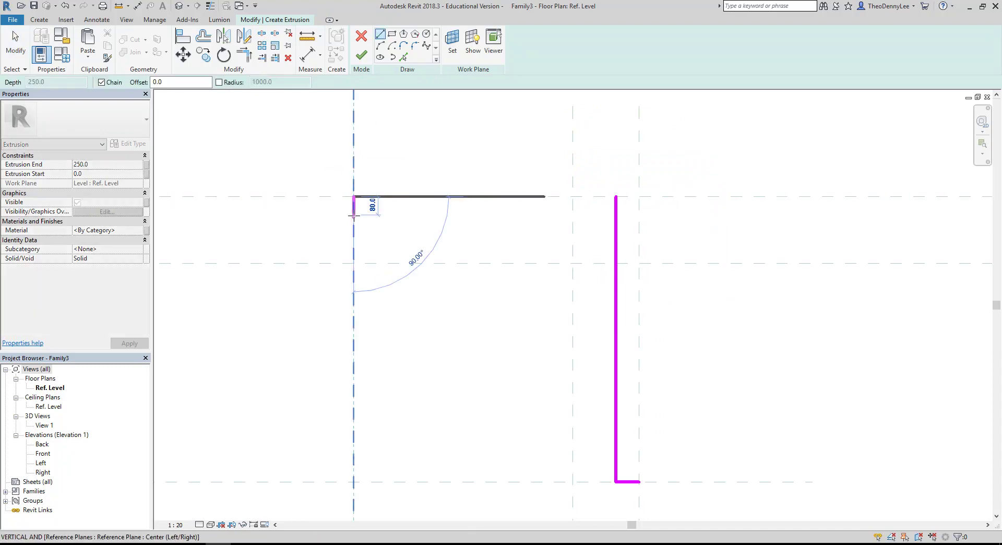
pyautogui.write('100')
pyautogui.press('Return')
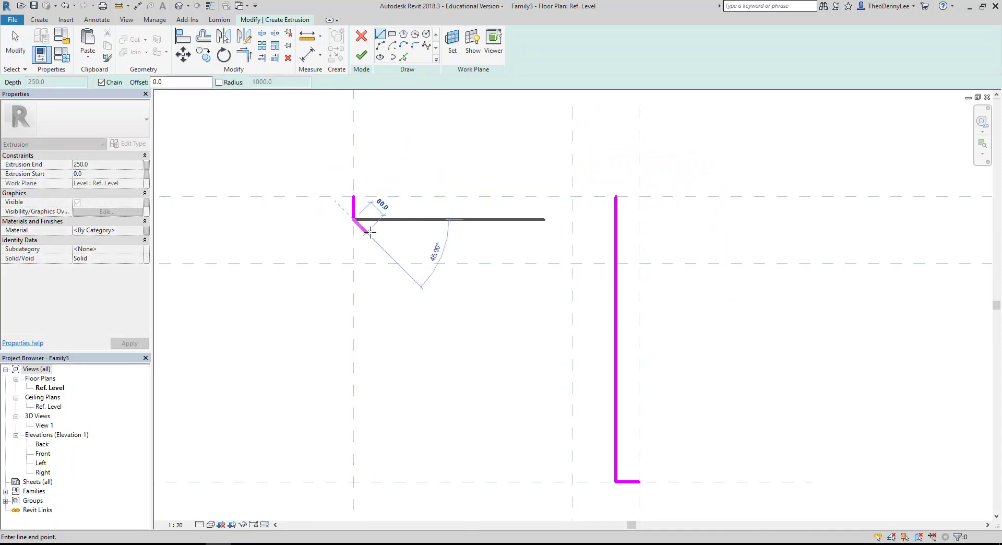
pyautogui.click(616, 219)
pyautogui.press('Escape')
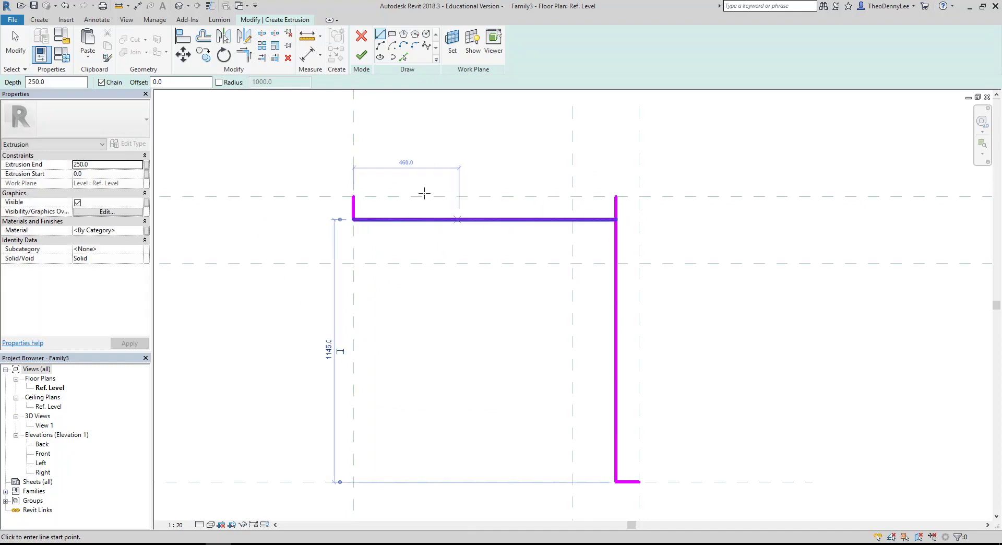
# - Trim the long horizontal and vertical sketch lines to each other to form the outer corner of the L
pyautogui.click(243, 54)
pyautogui.click(614, 220)
pyautogui.click(617, 248)
pyautogui.press('Escape')
pyautogui.rightClick(411, 143)
pyautogui.click(458, 160)
pyautogui.moveTo(457, 164); pyautogui.dragTo(469, 155, button='middle')
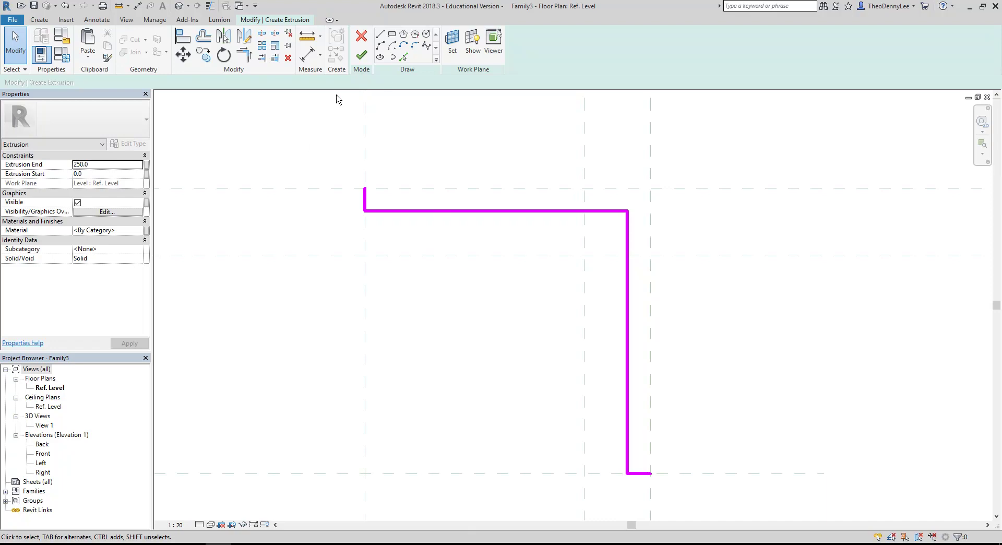
# - Offset copies of the long horizontal and vertical sketch lines 100 mm towards the inside of the L
pyautogui.click(203, 36)
pyautogui.moveTo(230, 85); pyautogui.dragTo(170, 84)
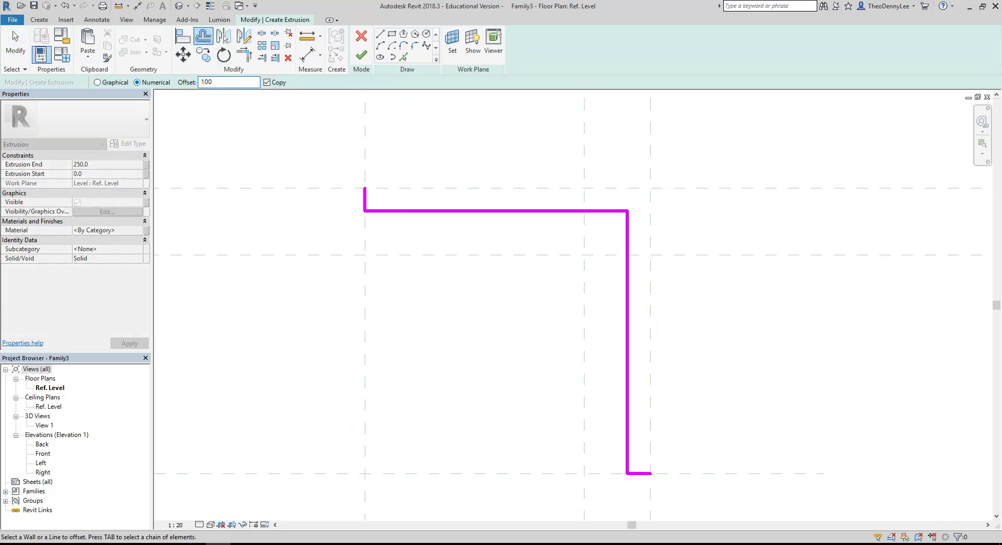
pyautogui.click(414, 218)
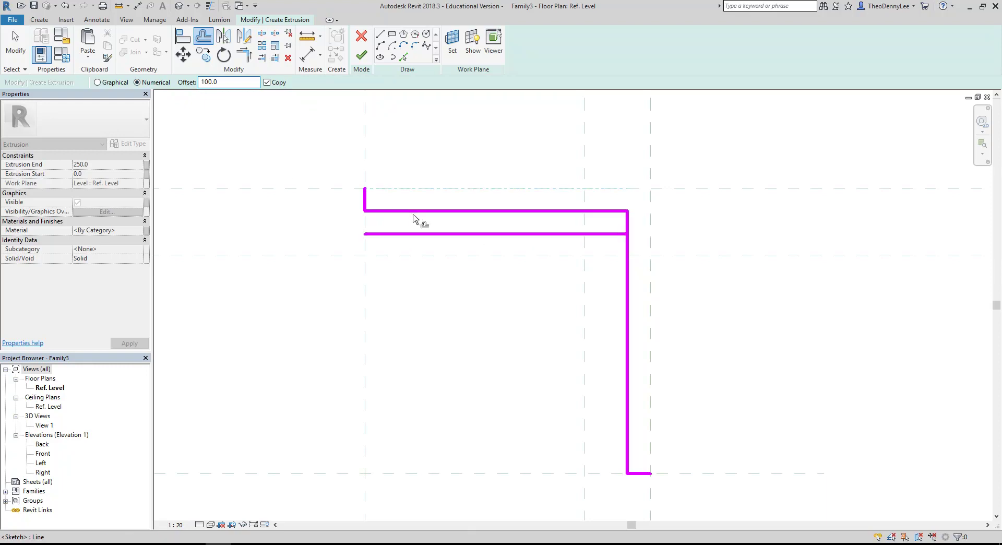
pyautogui.click(626, 319)
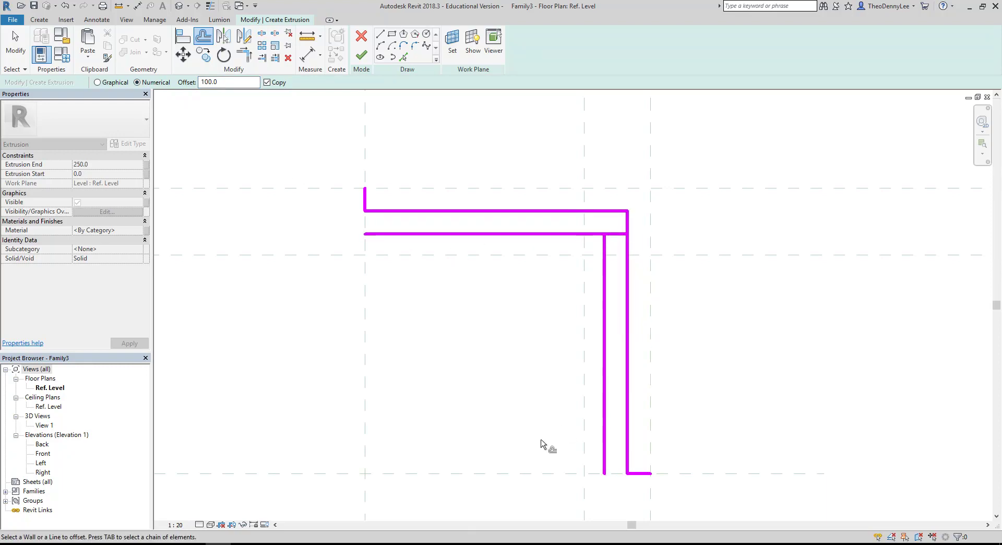
# - Trim the short end lines to the offset lines so both ends of the L-shaped profile are closed
pyautogui.click(244, 54)
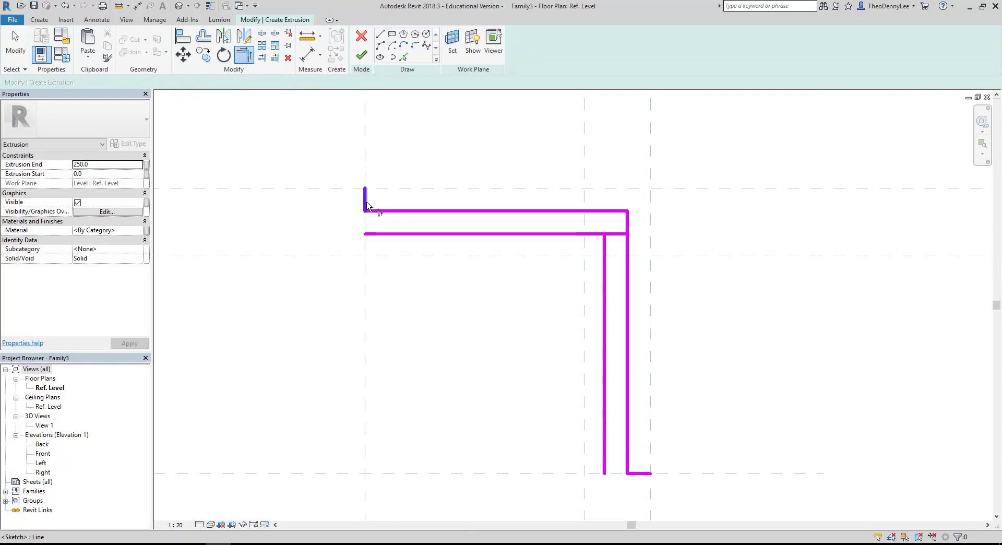
pyautogui.click(381, 235)
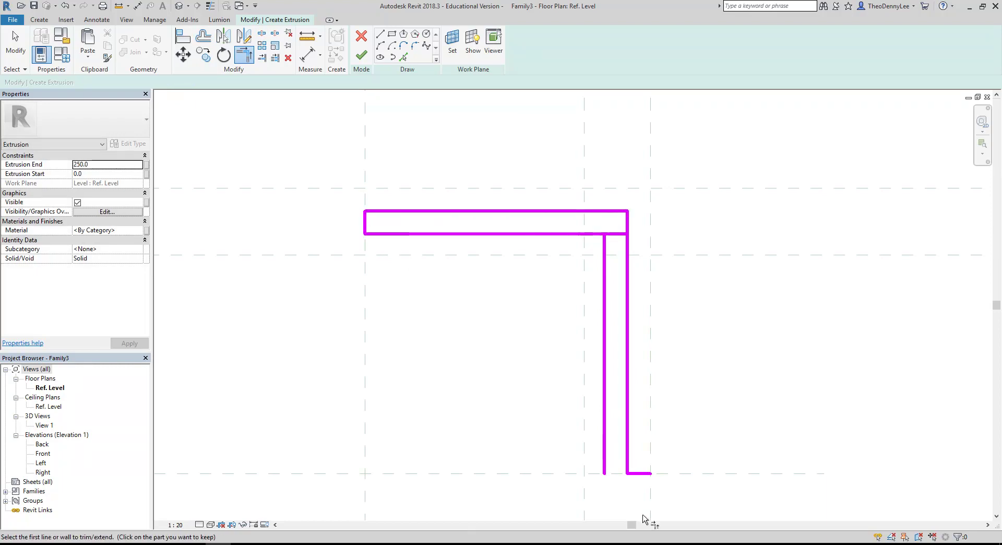
pyautogui.click(604, 468)
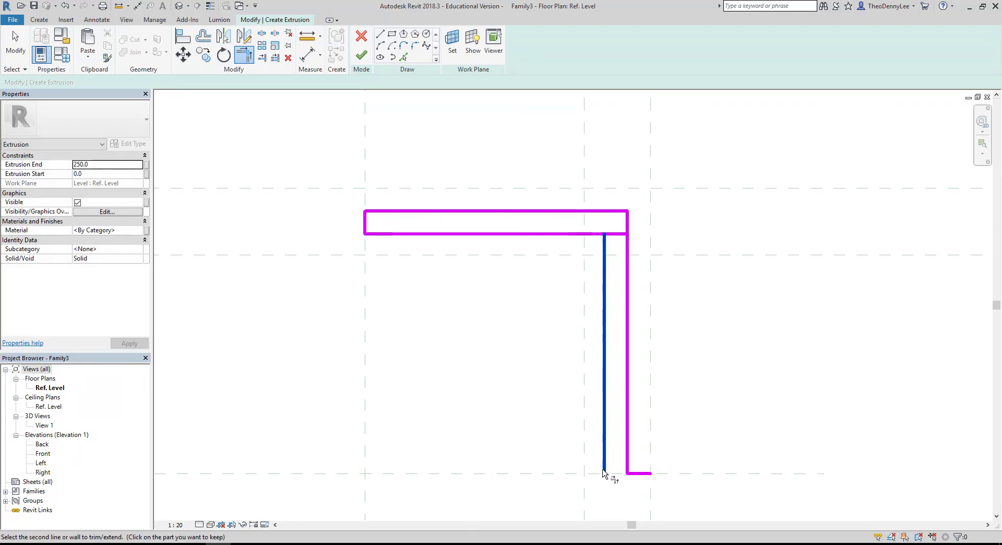
pyautogui.click(641, 474)
pyautogui.click(615, 473)
pyautogui.click(628, 455)
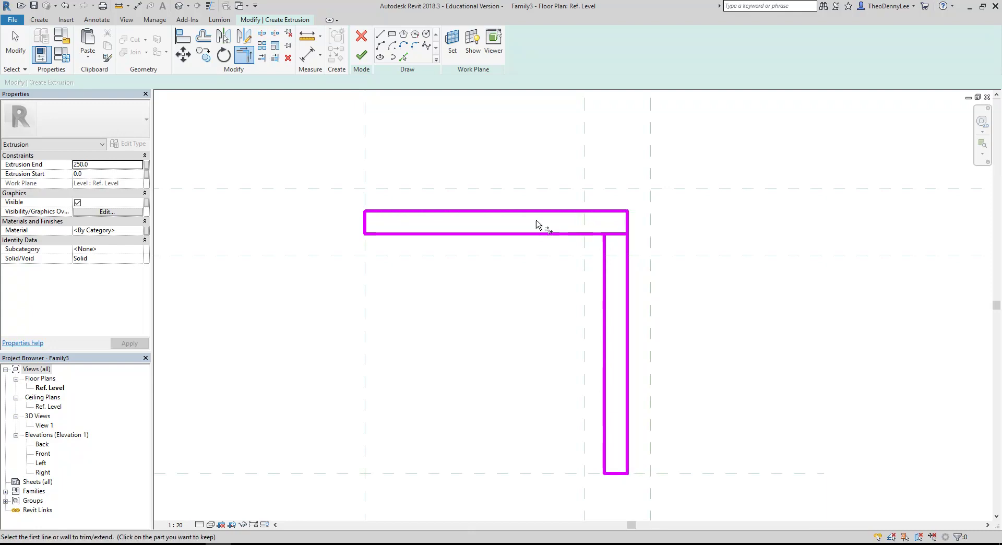
# - Trim the two offset lines to each other to form the inner corner of the L-shaped profile
pyautogui.click(604, 264)
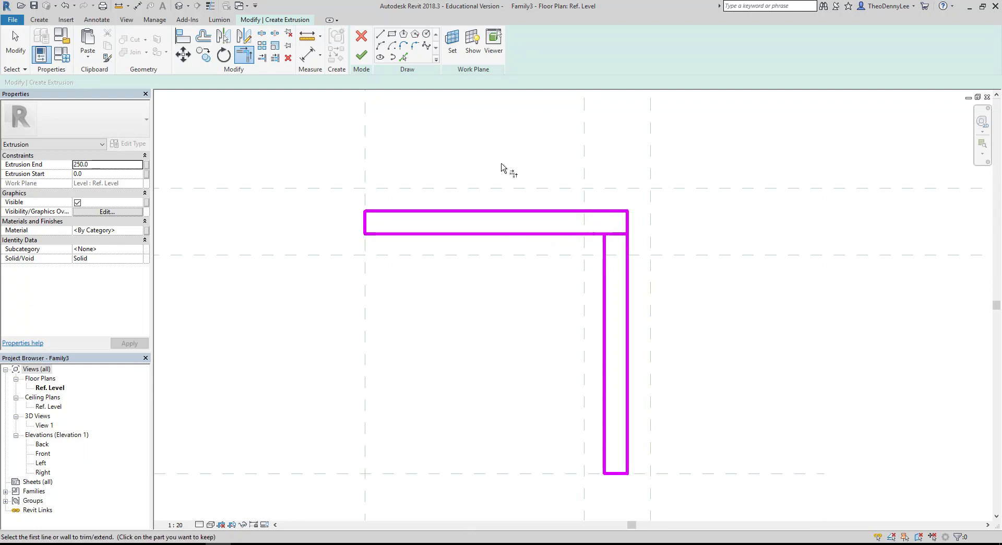
pyautogui.click(604, 271)
pyautogui.click(571, 234)
pyautogui.rightClick(433, 141)
pyautogui.click(432, 138)
pyautogui.rightClick(444, 135)
pyautogui.press('Escape')
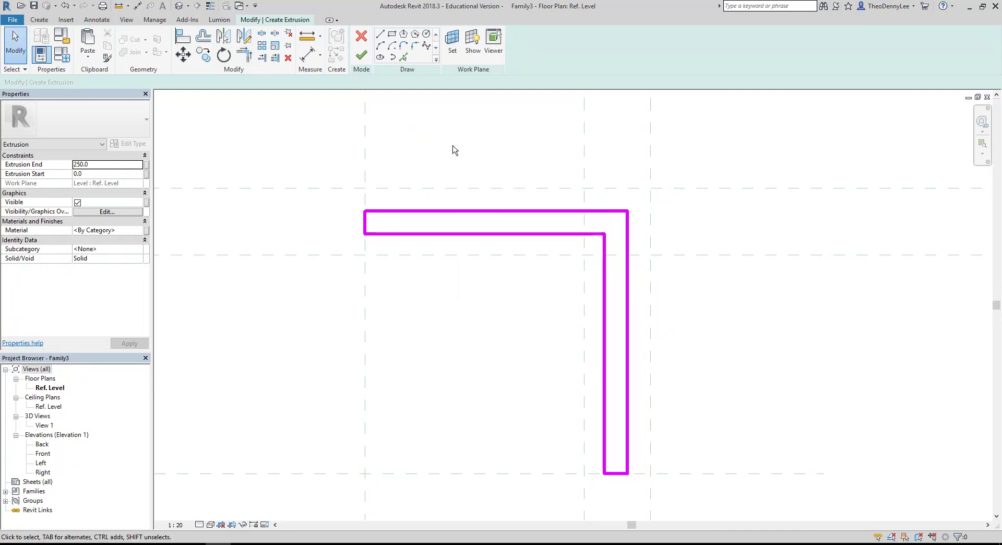
# - Finish the L-shaped sketch as a solid extrusion with a depth of 250 mm and deselect it
pyautogui.moveTo(453, 150)
pyautogui.mouseDown(button='middle')
pyautogui.moveTo(466, 143)
pyautogui.moveTo(431, 158)
pyautogui.mouseUp(button='middle')
pyautogui.scroll(1, 468, 143)
pyautogui.scroll(-1, 462, 147)
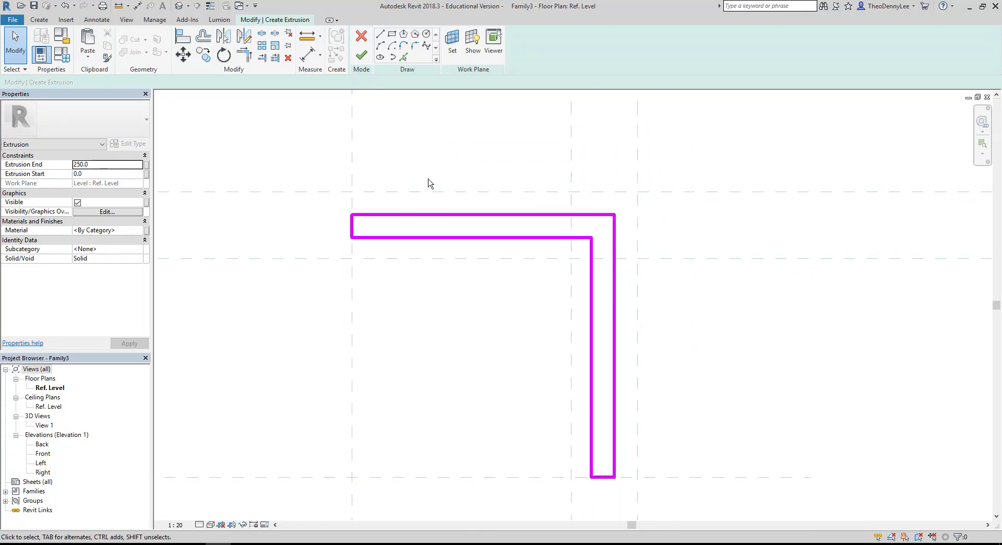
pyautogui.click(361, 55)
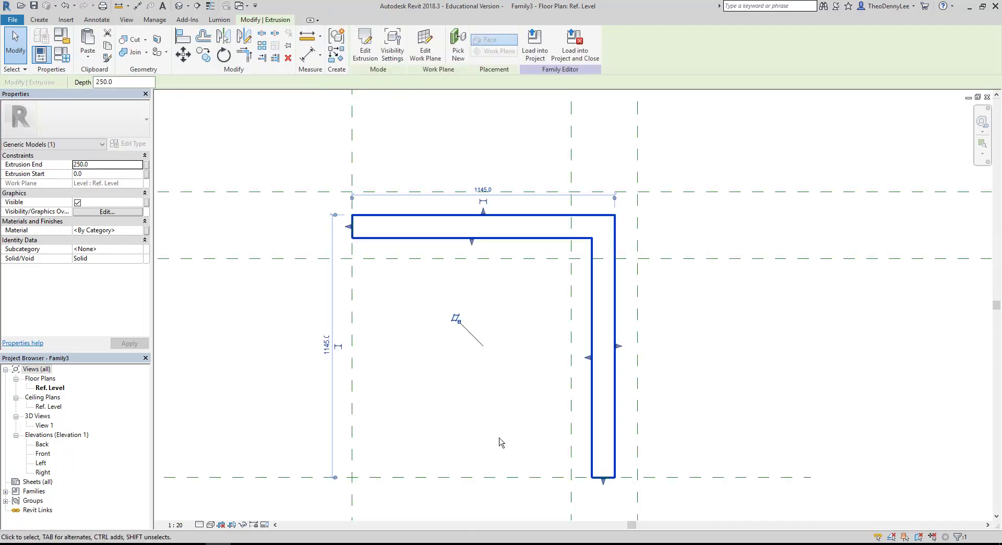
pyautogui.click(414, 138)
# - Switch to the project's 02 First Floor Print plan and open Section 4-4 from its section marker
pyautogui.click(239, 8)
pyautogui.click(250, 31)
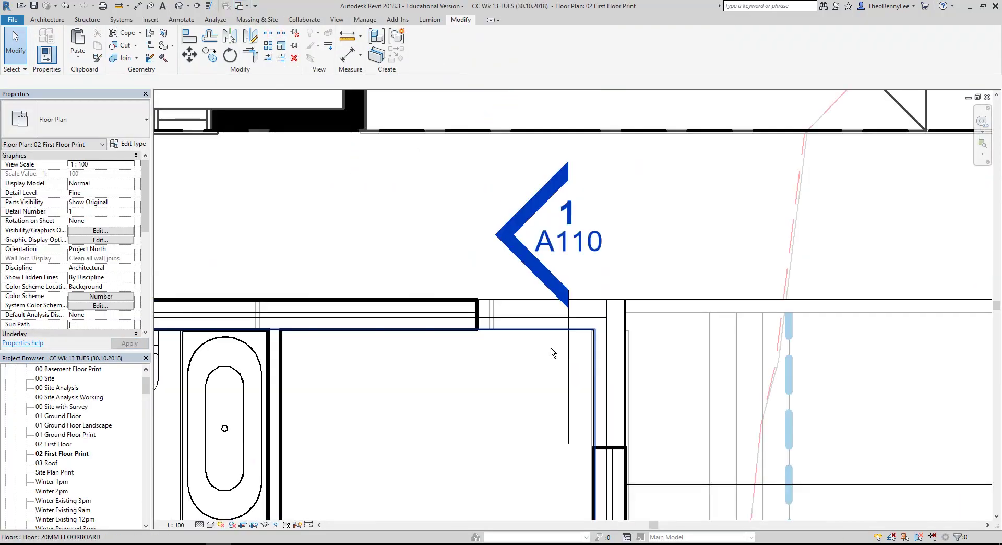
pyautogui.scroll(-3, 553, 353)
pyautogui.doubleClick(477, 286)
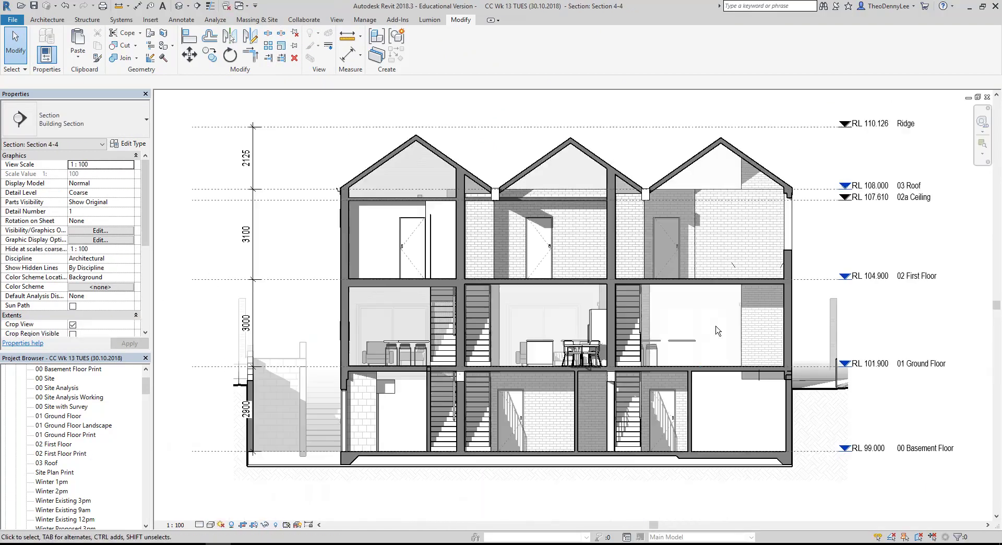
# - Measure the height of the first-floor opening in the external wall, from the top of the lower wall to the underside of the roof edge
pyautogui.scroll(2, 641, 221)
pyautogui.scroll(5, 627, 267)
pyautogui.scroll(2, 421, 235)
pyautogui.press('m')
pyautogui.press('e')
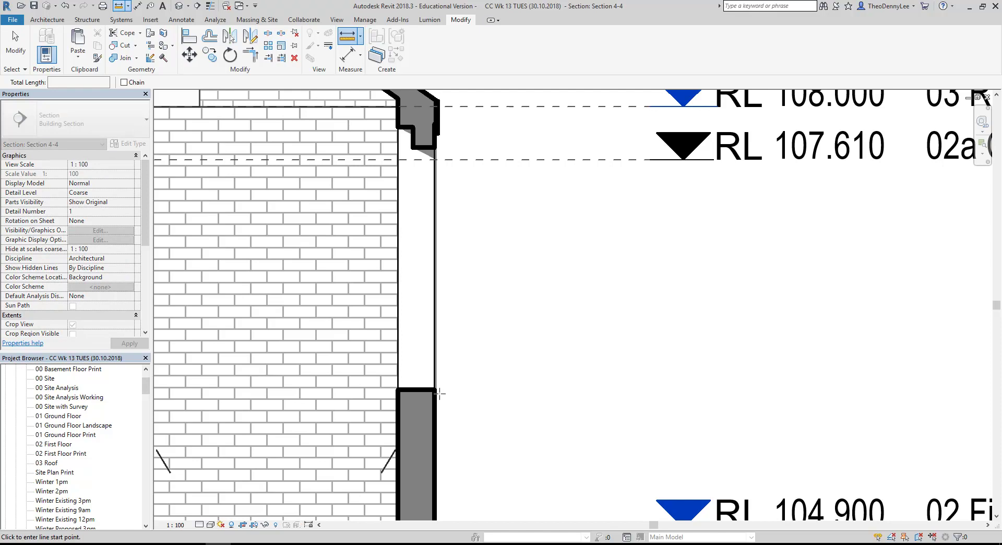
pyautogui.click(436, 389)
pyautogui.click(435, 147)
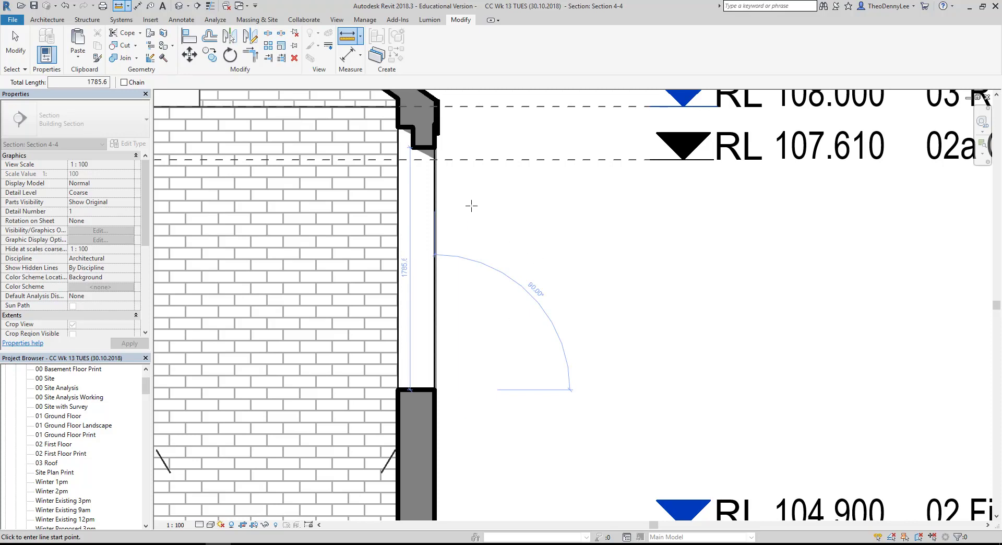
pyautogui.press('Escape')
pyautogui.press('Escape')
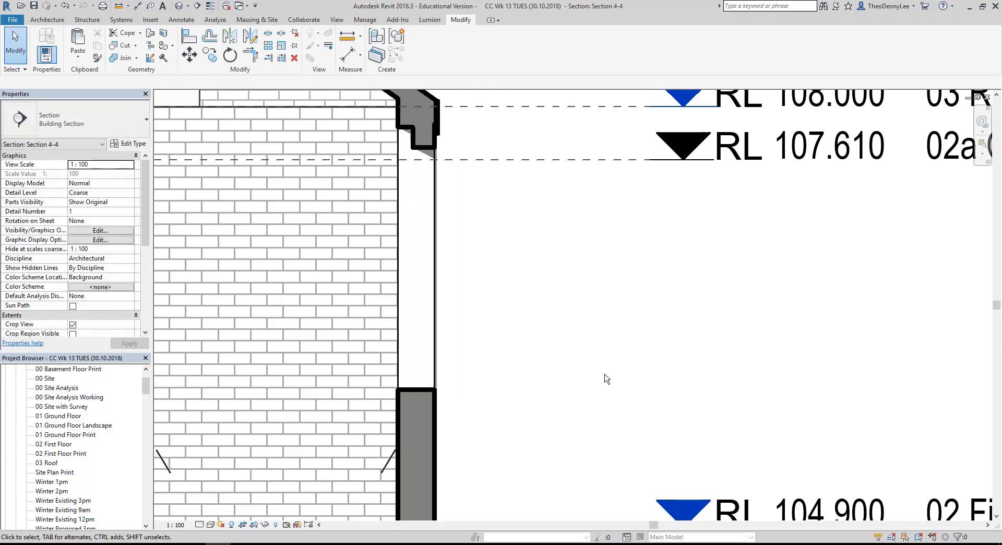
# - Switch back to the Family3 window and open its Front elevation
pyautogui.click(240, 6)
pyautogui.click(274, 32)
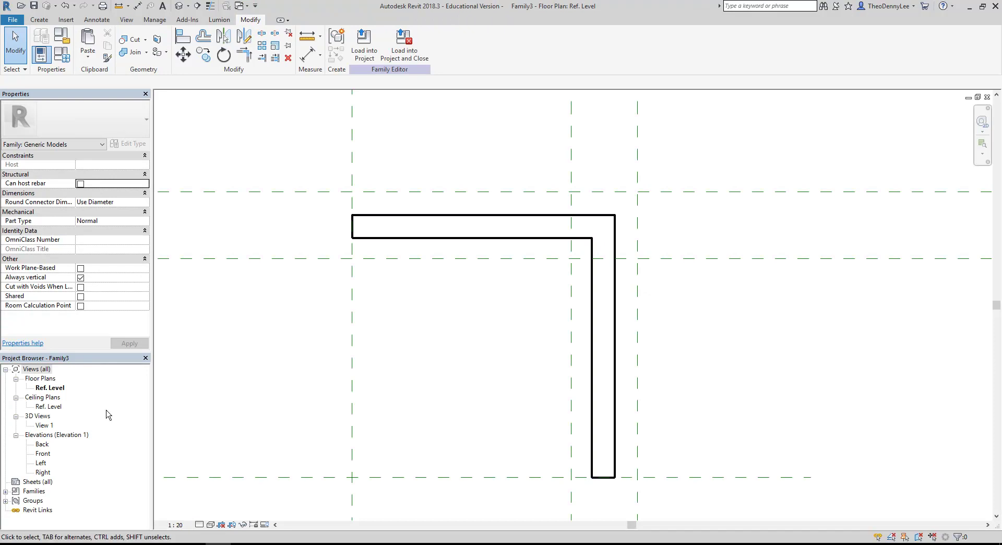
pyautogui.doubleClick(44, 454)
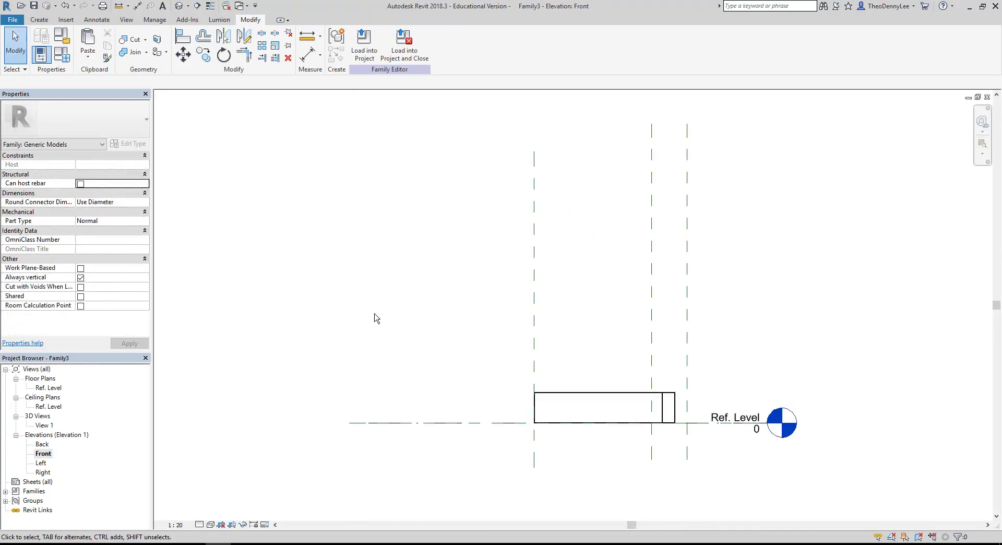
# - Draw a horizontal reference plane across the Front elevation and set it 1785 mm above Ref. Level
pyautogui.click(39, 19)
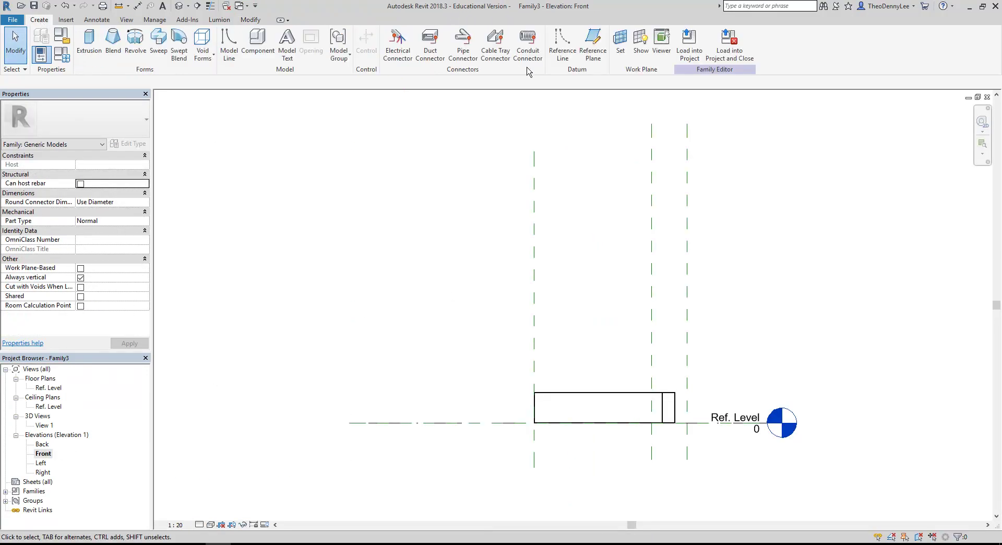
pyautogui.click(596, 56)
pyautogui.click(349, 259)
pyautogui.click(783, 259)
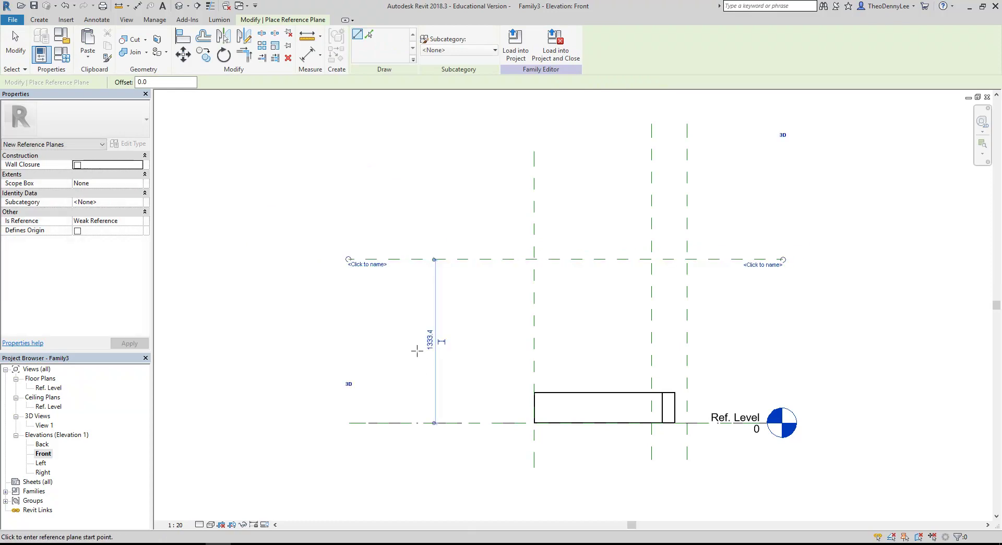
pyautogui.click(430, 340)
pyautogui.write('17')
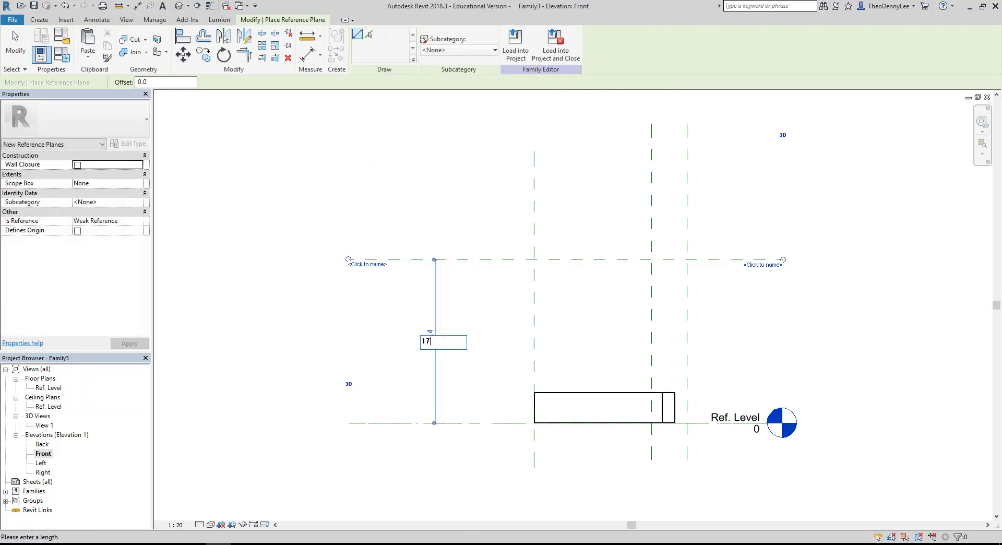
pyautogui.write('85')
pyautogui.press('Return')
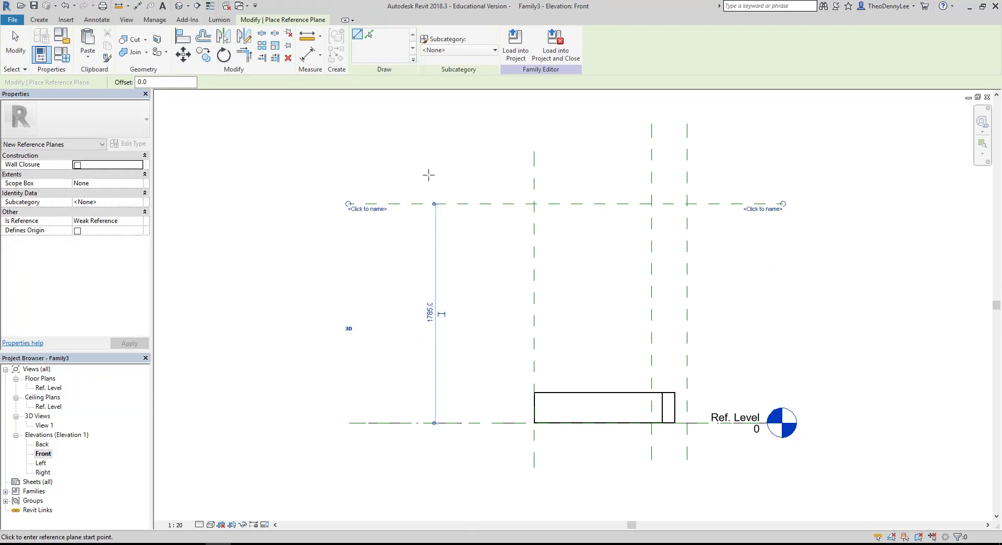
pyautogui.click(411, 139)
pyautogui.press('Escape')
pyautogui.press('Escape')
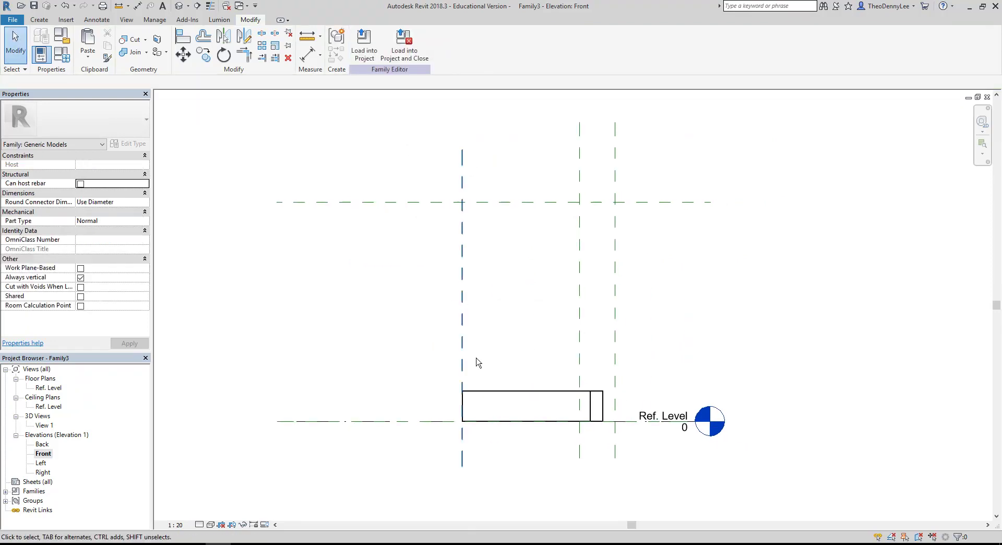
pyautogui.scroll(2, 475, 348)
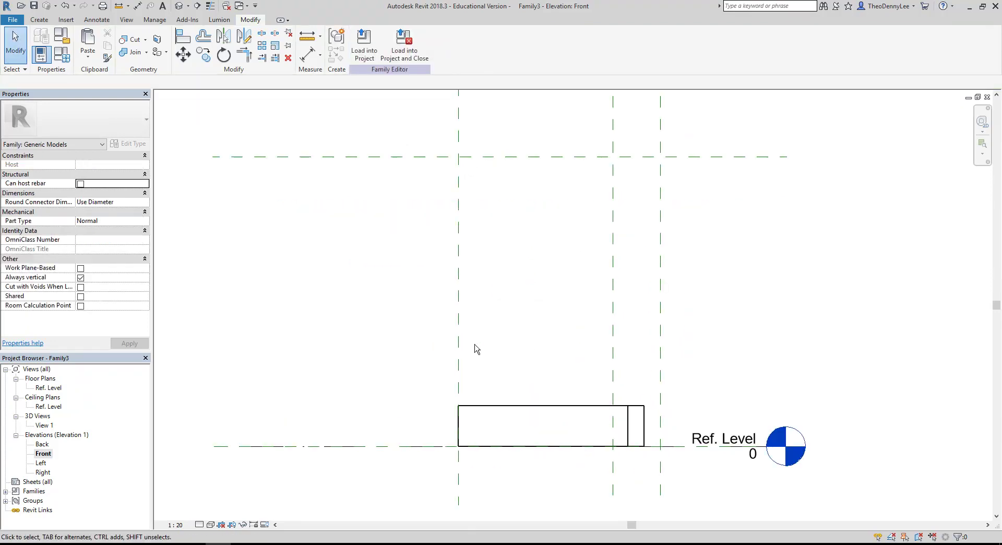
# - Stretch the height of the L-shaped frame extrusion up to the upper horizontal reference plane in the Front elevation
pyautogui.click(552, 405)
pyautogui.moveTo(552, 400); pyautogui.dragTo(554, 157)
pyautogui.click(440, 425)
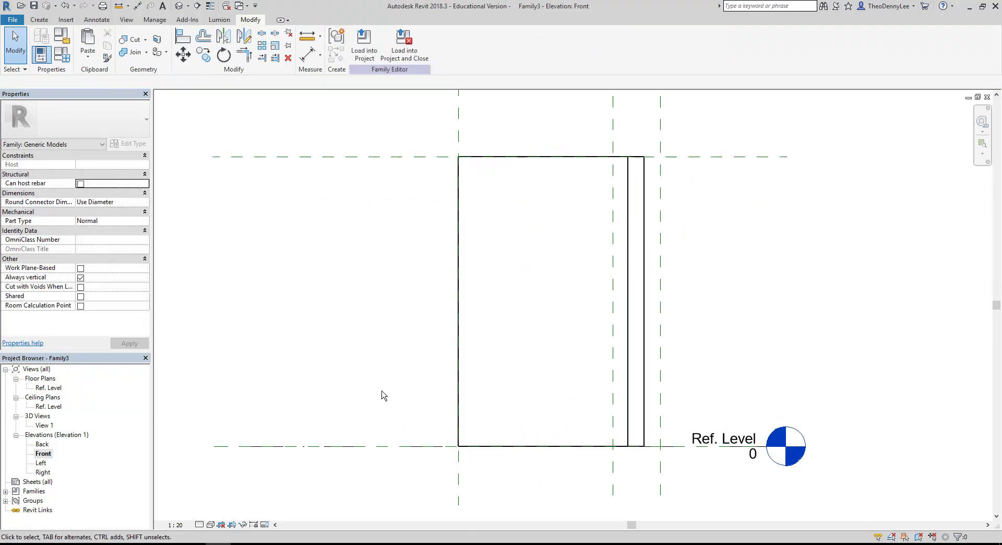
# - Start a void extrusion in the Ref. Level plan and sketch a rectangle about 1600 by 1360 mm over the L-shaped frame
pyautogui.doubleClick(47, 388)
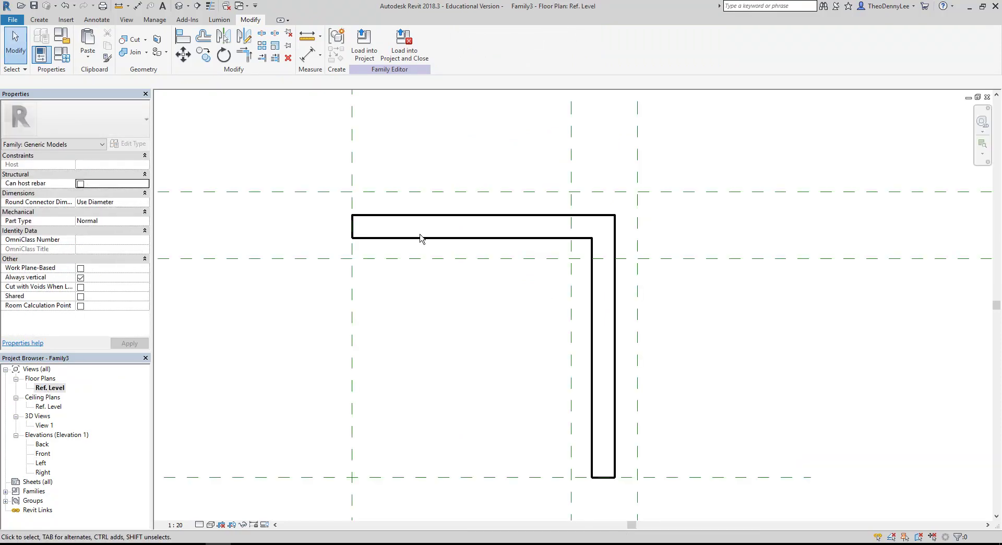
pyautogui.click(40, 19)
pyautogui.click(201, 43)
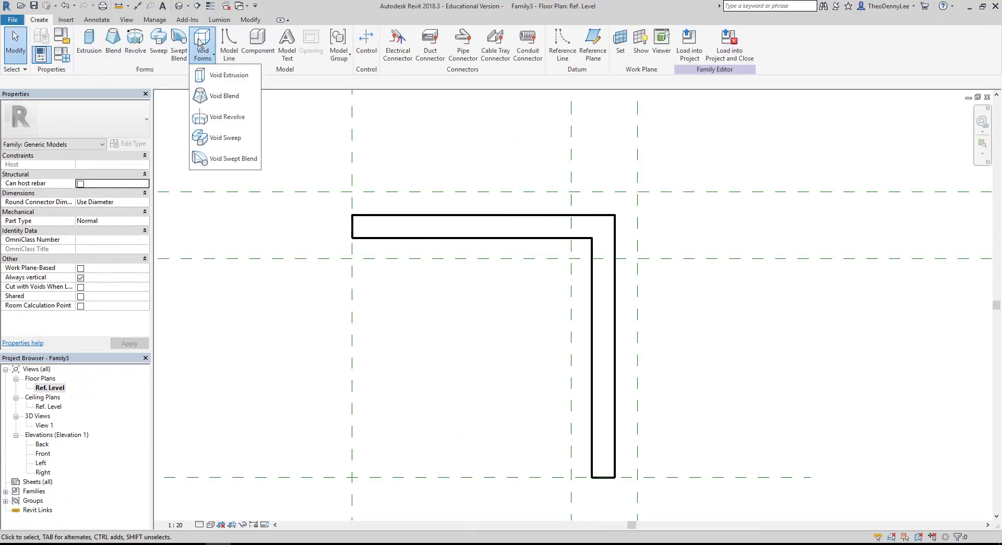
pyautogui.click(218, 75)
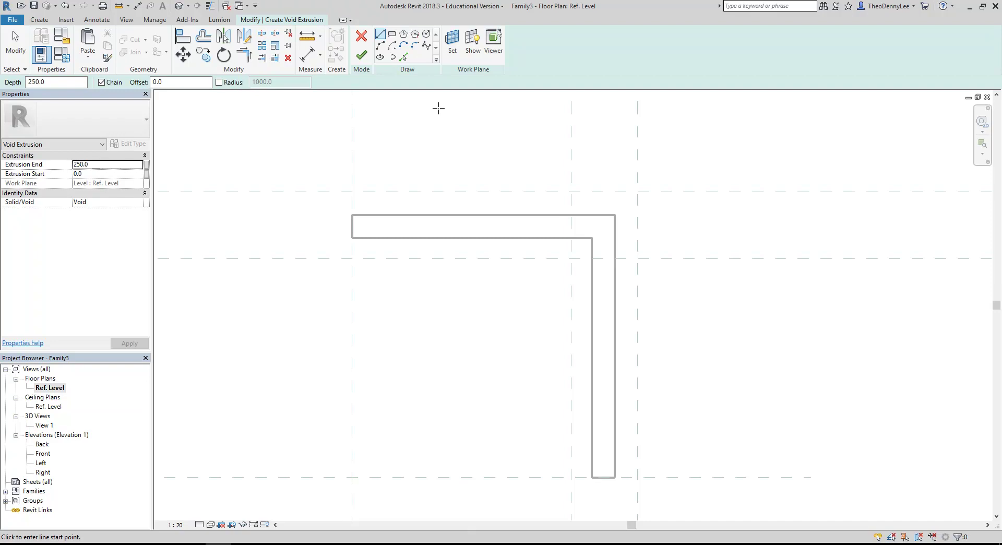
pyautogui.moveTo(438, 107)
pyautogui.mouseDown(button='middle')
pyautogui.moveTo(434, 131)
pyautogui.moveTo(444, 124)
pyautogui.mouseUp(button='middle')
pyautogui.scroll(-1, 438, 119)
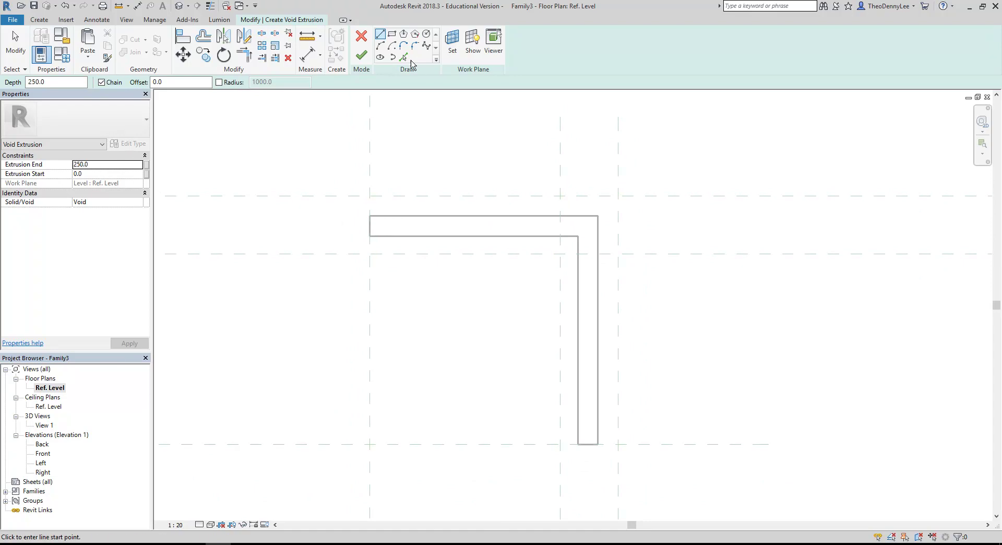
pyautogui.click(393, 38)
pyautogui.click(405, 140)
pyautogui.click(724, 411)
# - Dimension the void rectangle's left edge from the left reference plane and its lower edge from the lowest horizontal reference plane
pyautogui.click(308, 55)
pyautogui.click(370, 184)
pyautogui.click(406, 165)
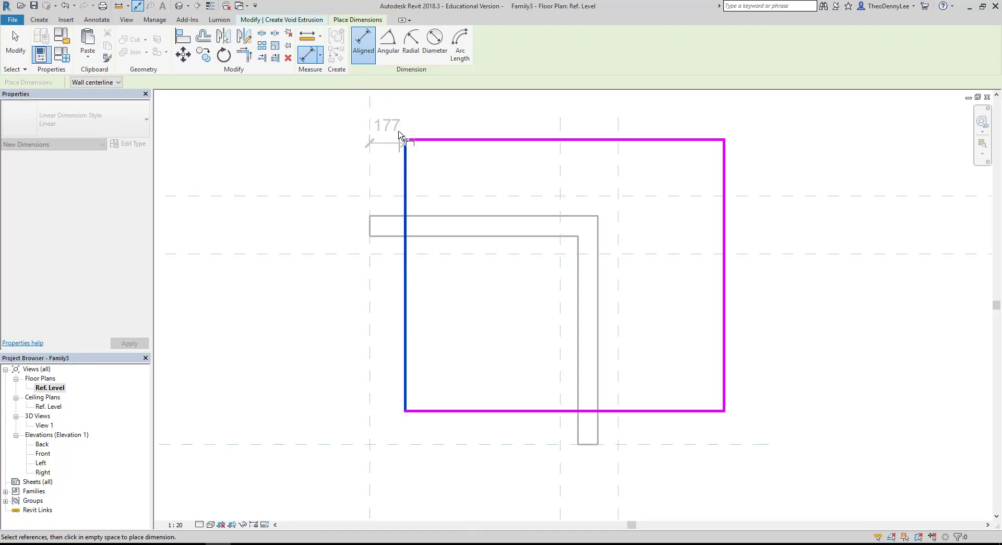
pyautogui.click(396, 486)
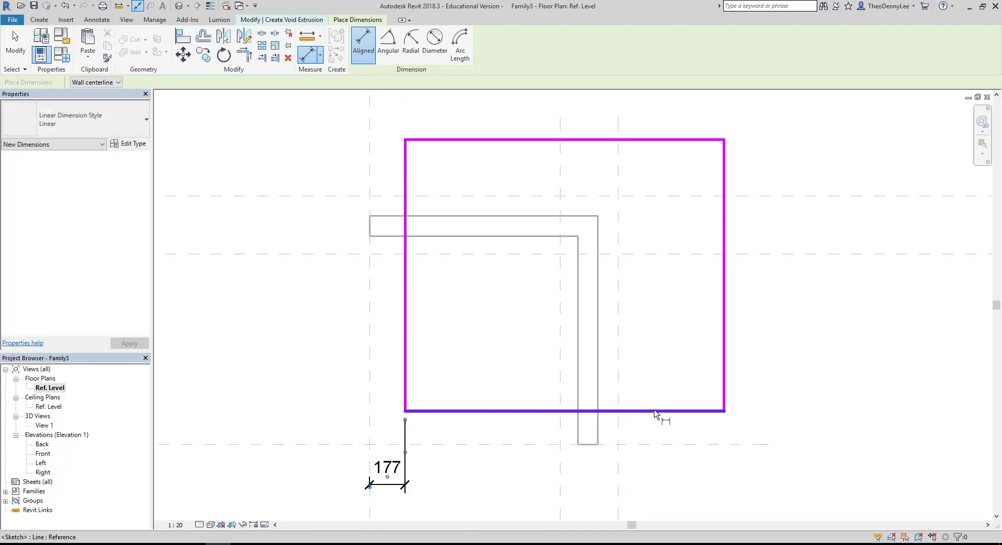
pyautogui.click(662, 444)
pyautogui.click(798, 427)
pyautogui.rightClick(914, 424)
pyautogui.click(799, 273)
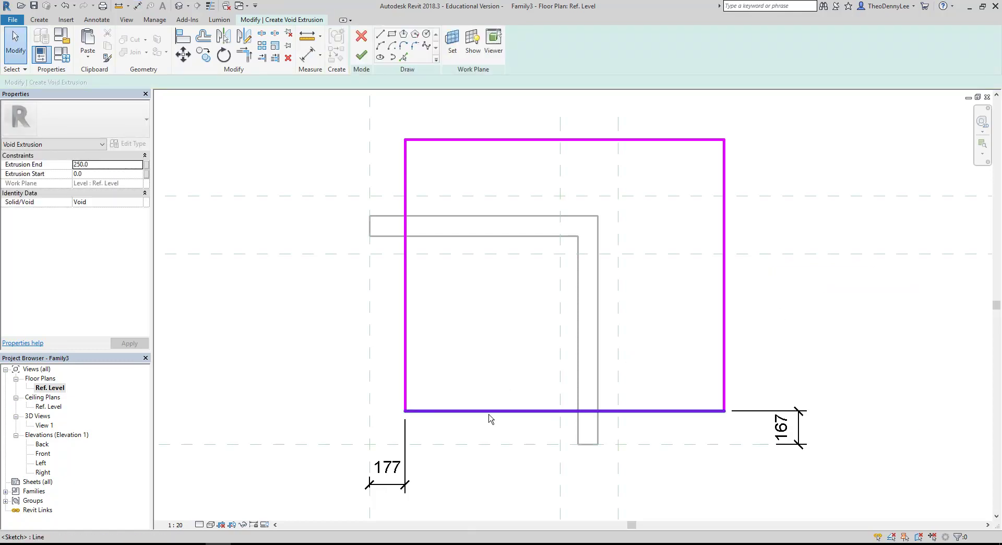
# - Set both offset dimensions of the void rectangle's left and lower edges to 50 mm
pyautogui.click(404, 310)
pyautogui.click(386, 468)
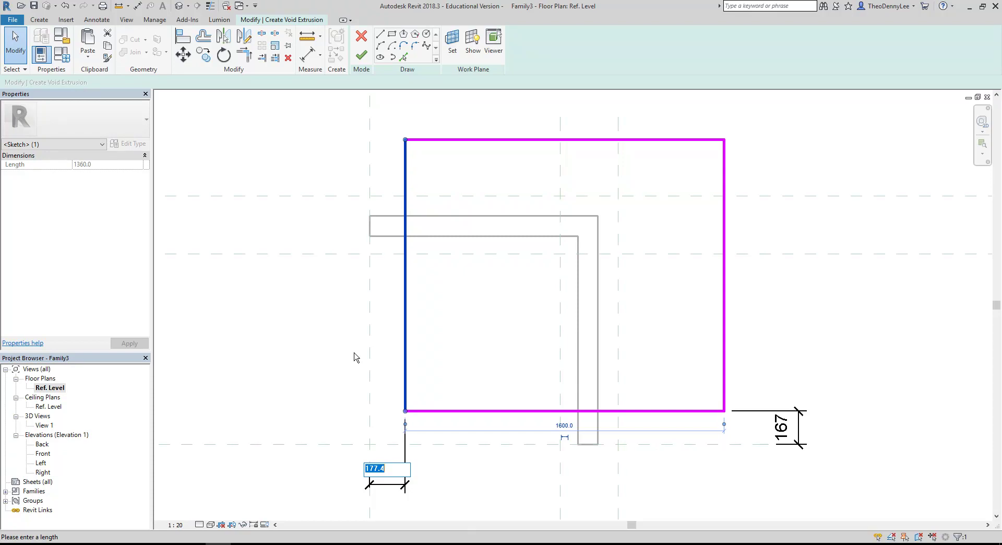
pyautogui.write('50')
pyautogui.press('Return')
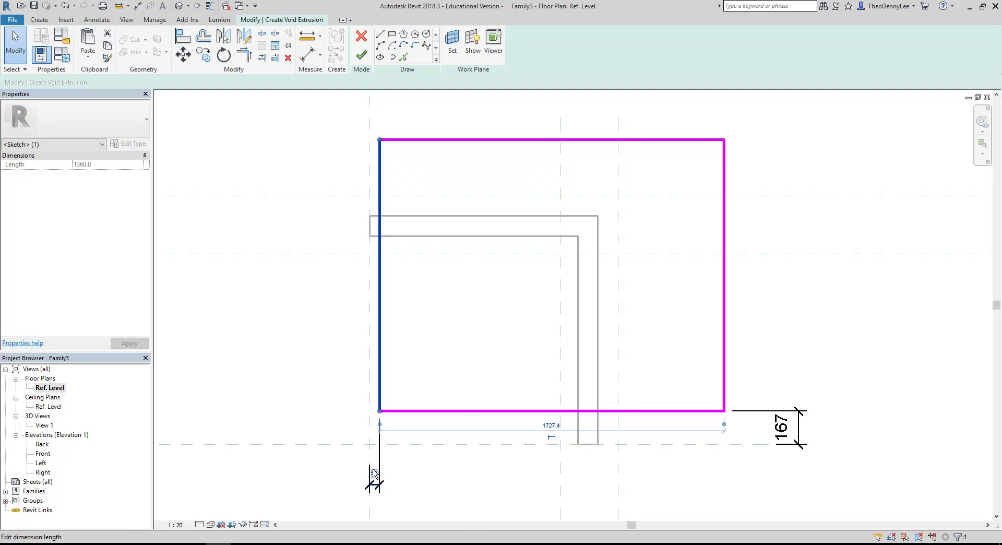
pyautogui.click(462, 412)
pyautogui.click(780, 430)
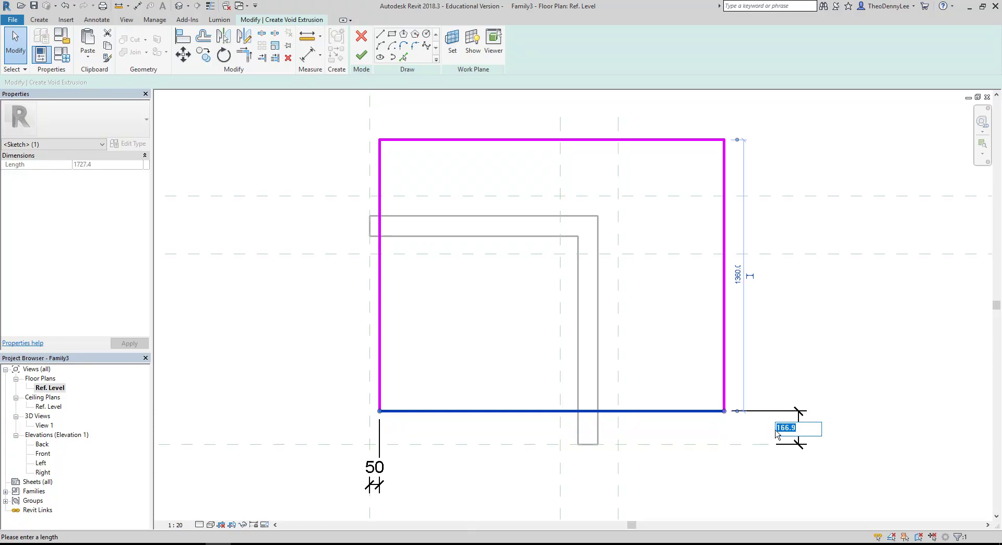
pyautogui.write('50')
pyautogui.press('Return')
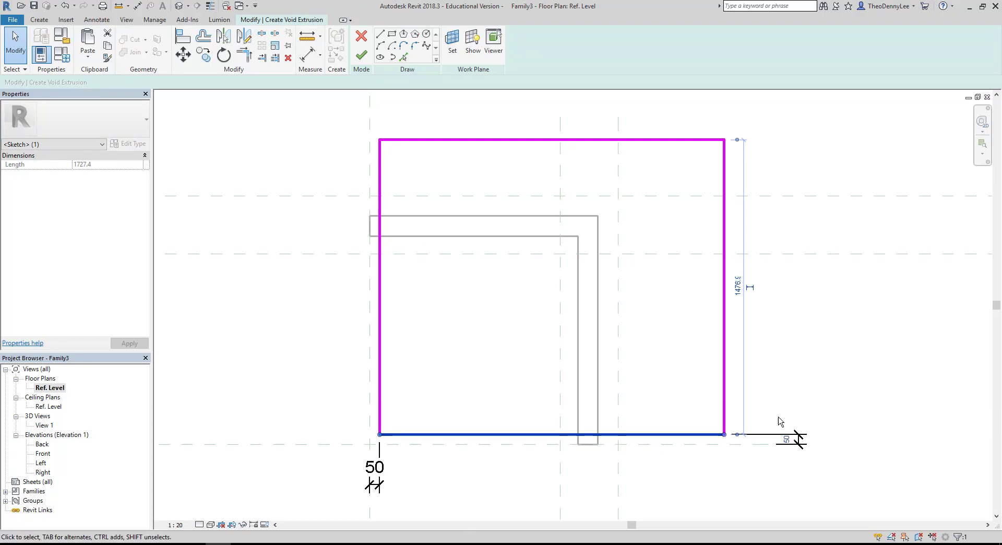
pyautogui.click(803, 393)
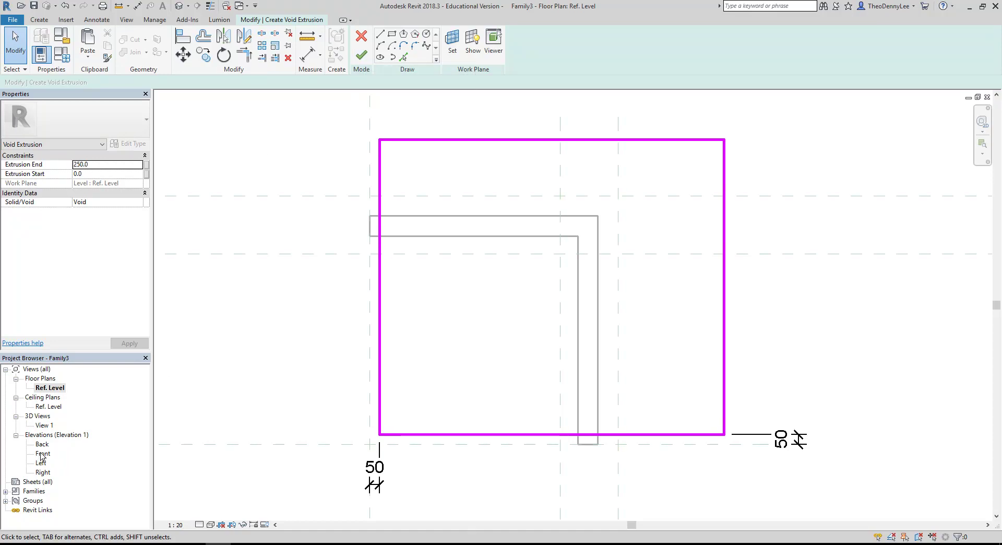
# - Set the void's extrusion start to 50 and end to 1735, finish it, and inspect the cut frame in 3D View 1
pyautogui.click(97, 175)
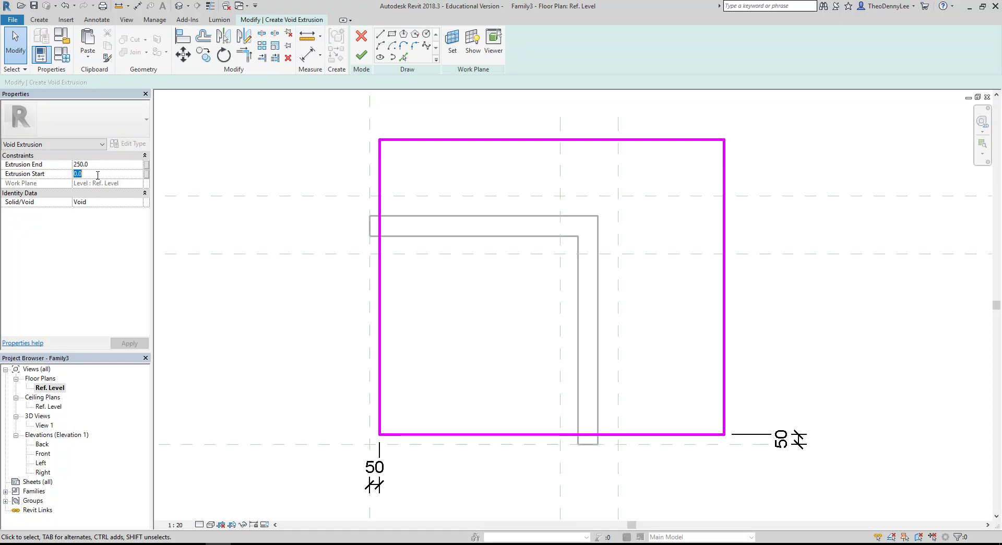
pyautogui.write('50')
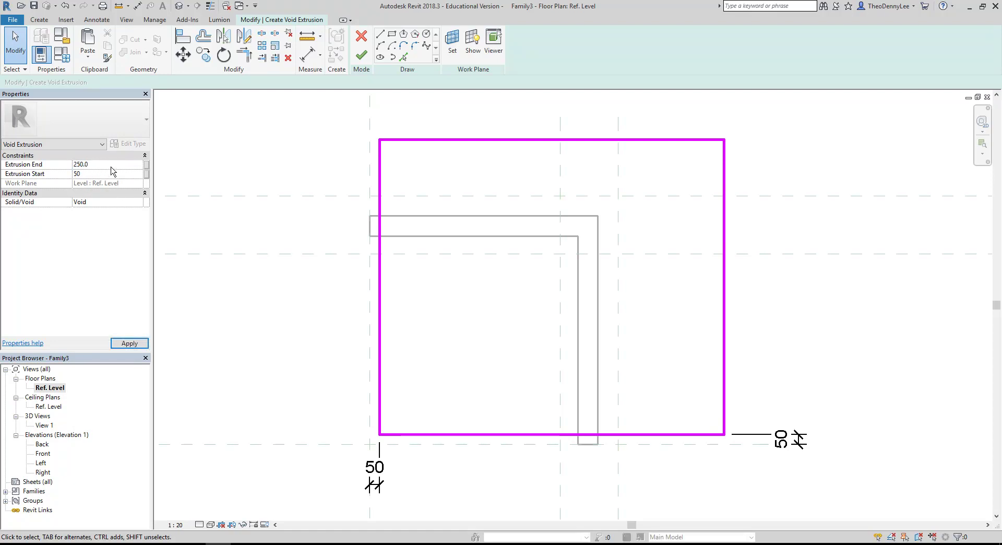
pyautogui.hotkey('shift', 'Tab')
pyautogui.write('17')
pyautogui.click(361, 55)
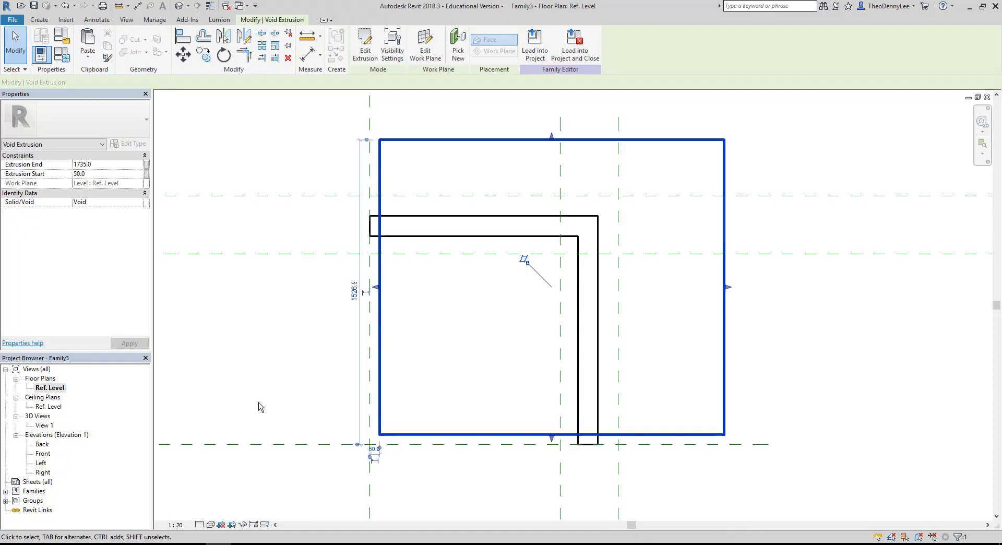
pyautogui.doubleClick(40, 425)
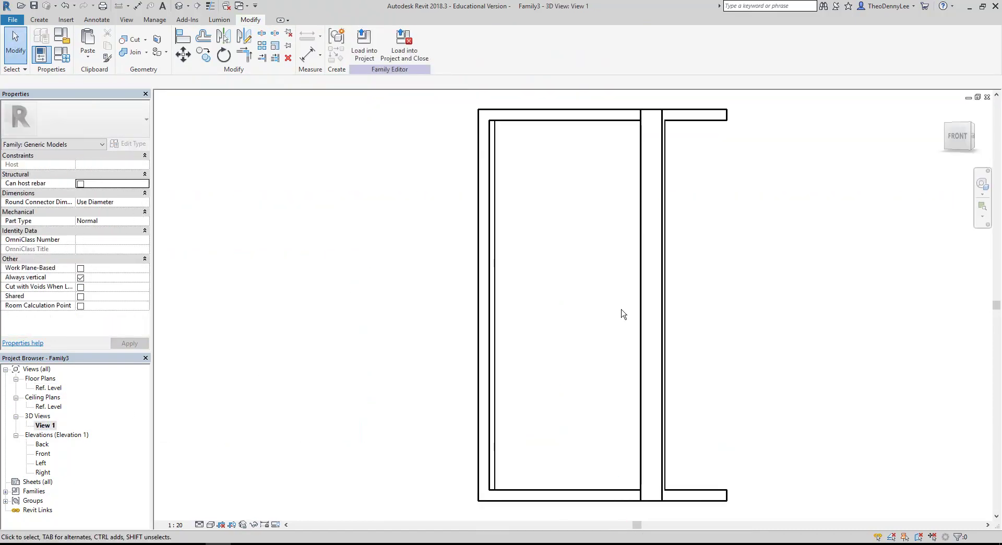
pyautogui.keyDown('shift'); pyautogui.moveTo(515, 311); pyautogui.dragTo(671, 514, button='middle'); pyautogui.keyUp('shift')
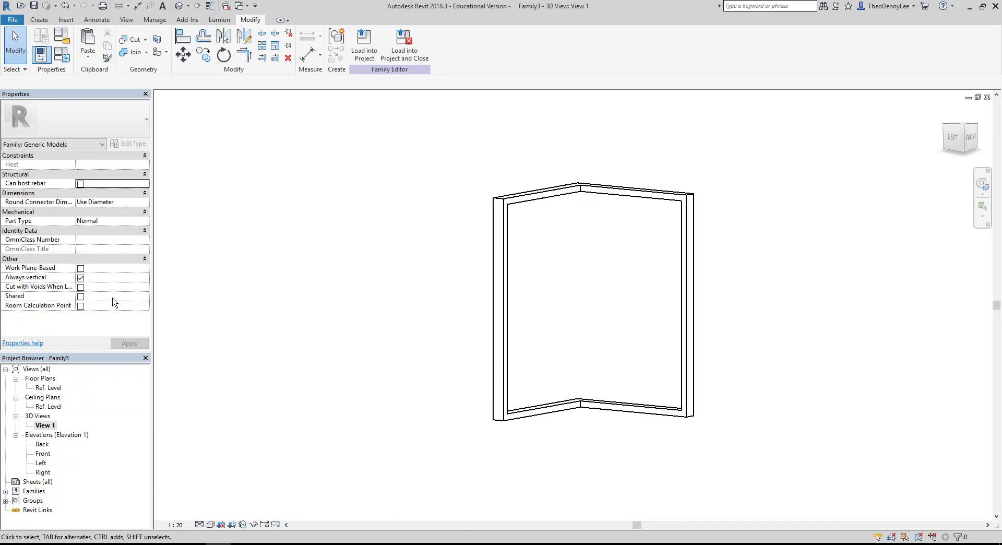
# - Start a solid extrusion in the Ref. Level plan and sketch centrelines along the frame's legs, about 1040 mm vertical and 660 mm horizontal
pyautogui.doubleClick(48, 387)
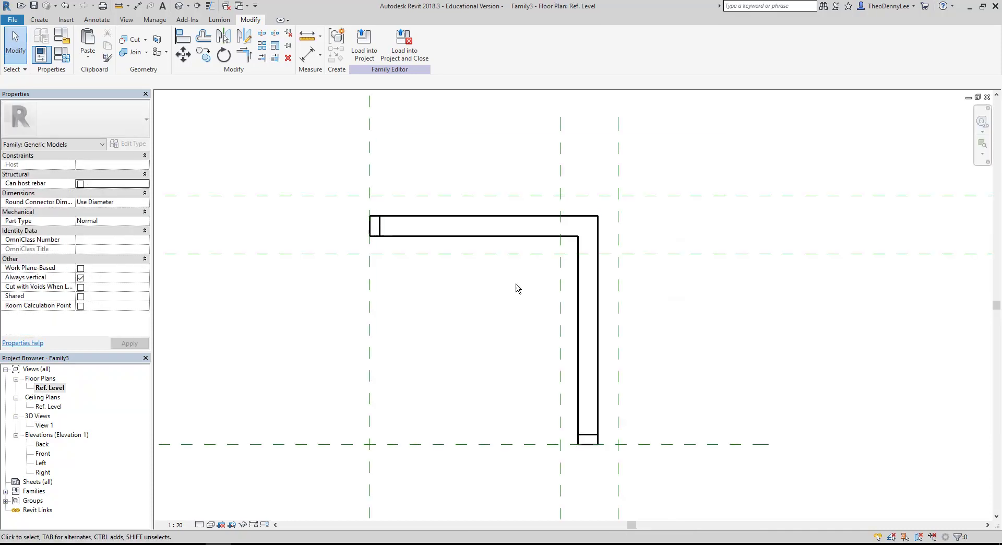
pyautogui.click(39, 20)
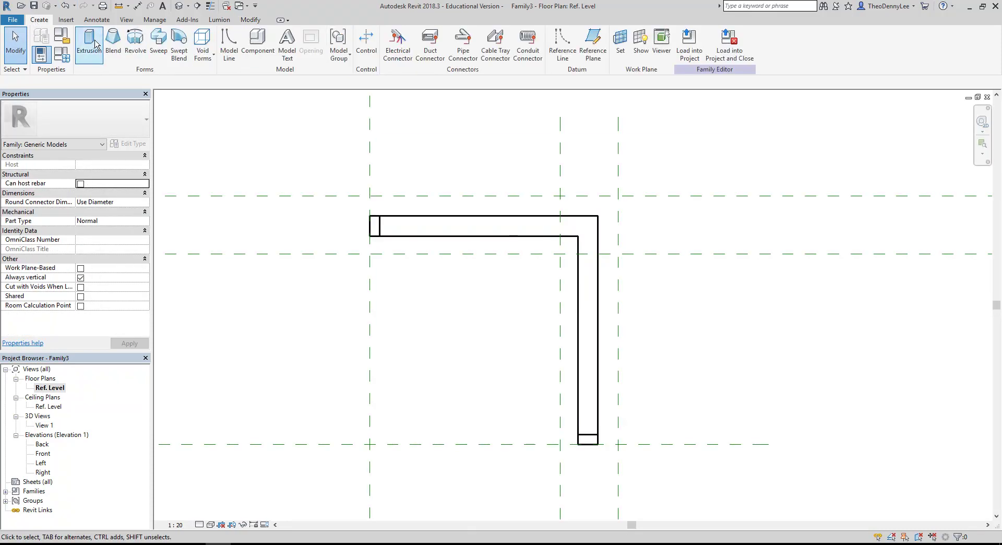
pyautogui.click(89, 46)
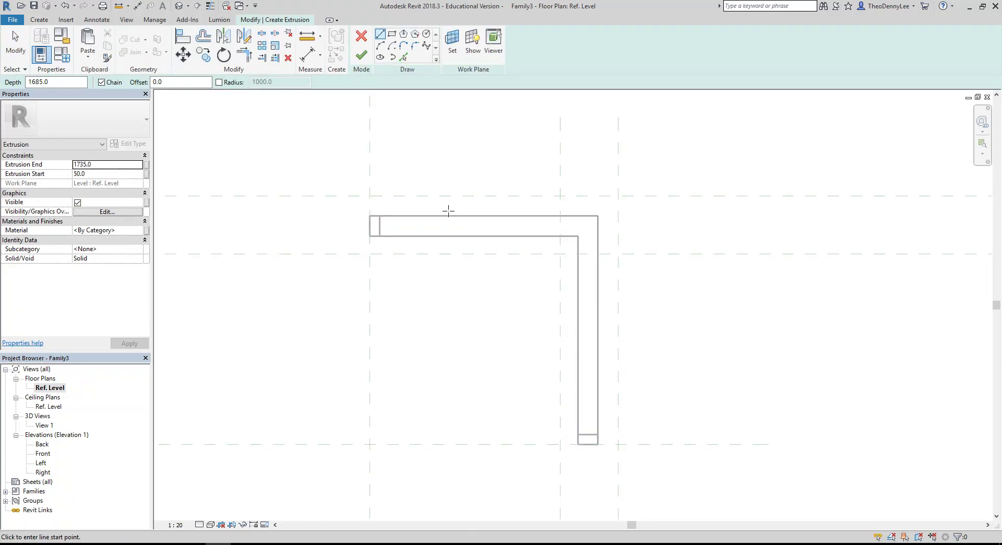
pyautogui.scroll(3, 600, 411)
pyautogui.scroll(-2, 608, 425)
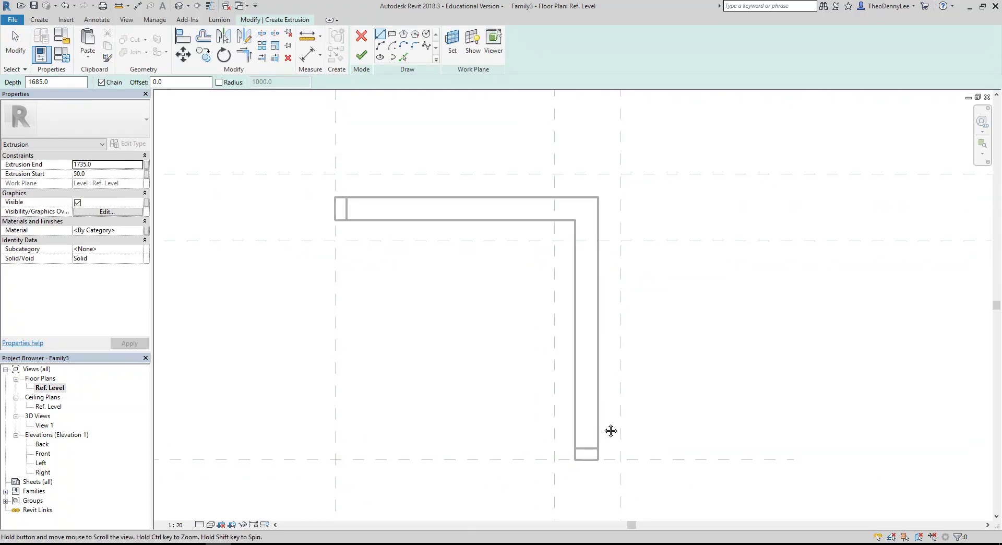
pyautogui.click(586, 448)
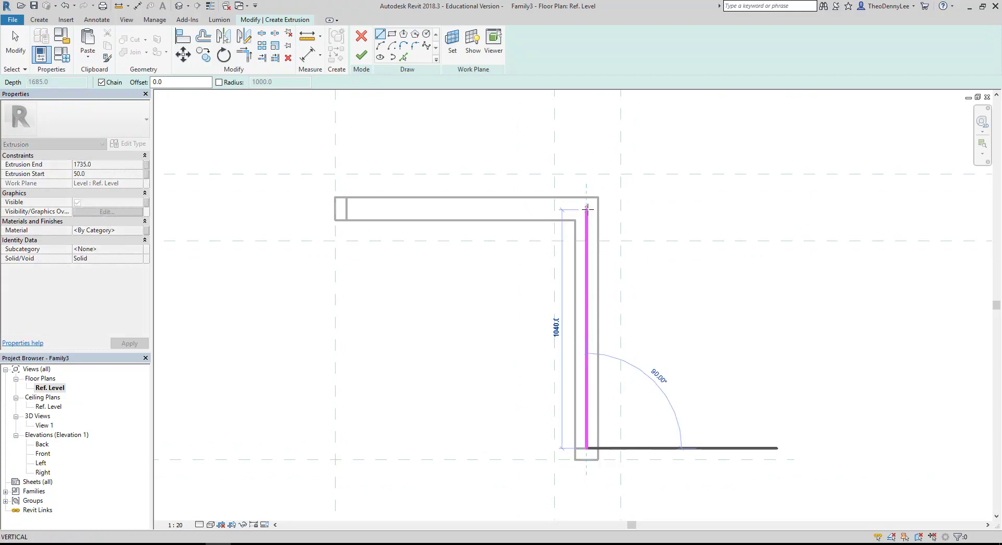
pyautogui.click(586, 209)
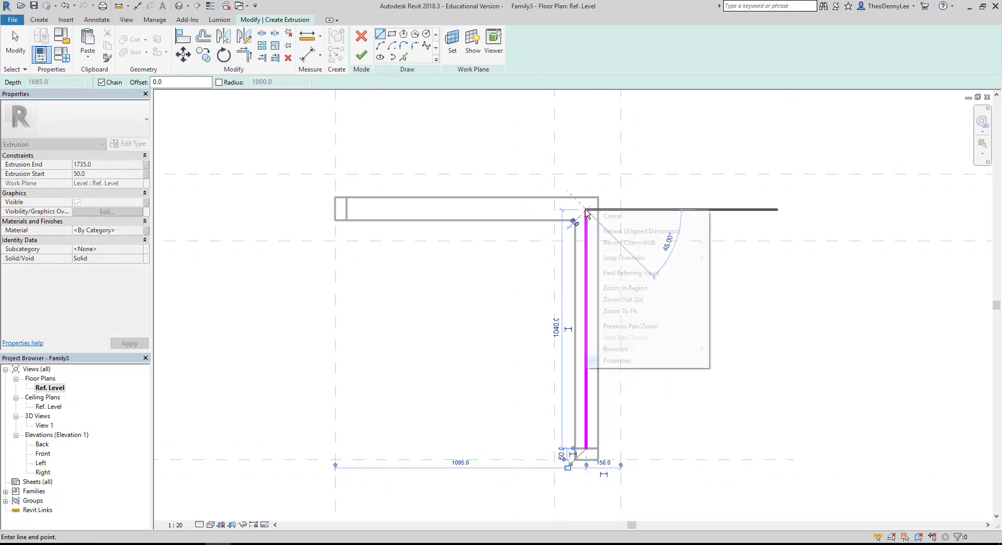
pyautogui.click(347, 208)
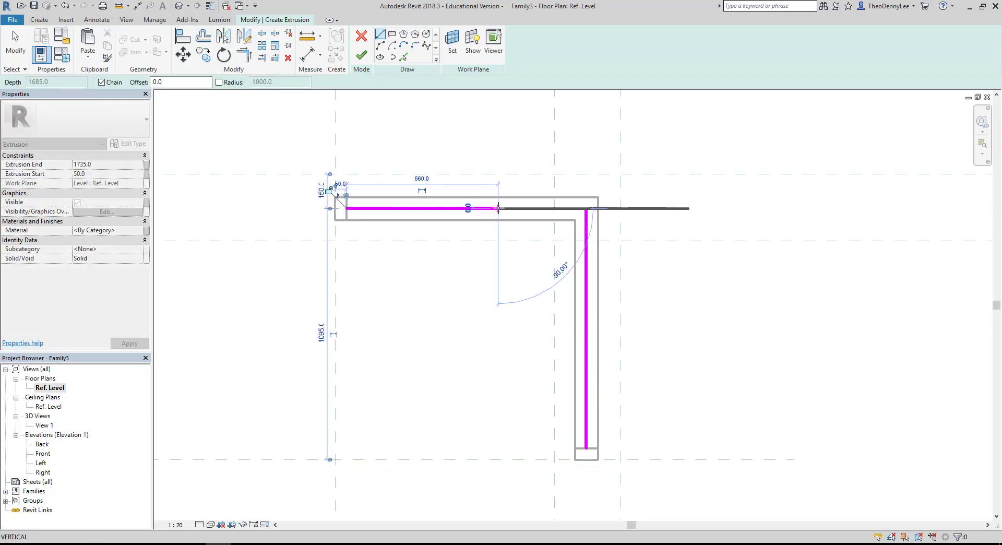
# - Trim and extend the two centrelines so they meet at the frame's corner
pyautogui.click(244, 54)
pyautogui.click(485, 206)
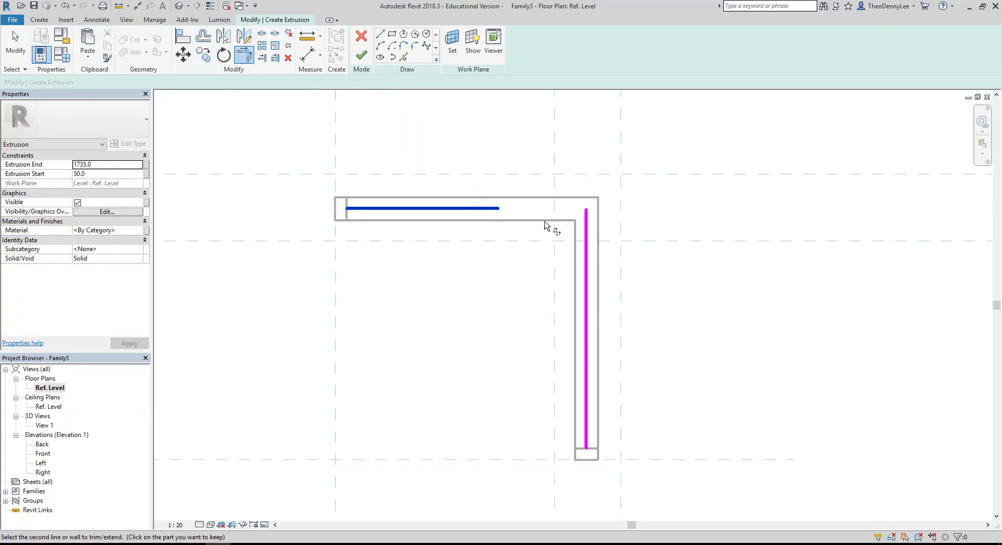
pyautogui.click(587, 268)
pyautogui.rightClick(457, 135)
pyautogui.click(495, 138)
pyautogui.rightClick(495, 149)
pyautogui.click(496, 148)
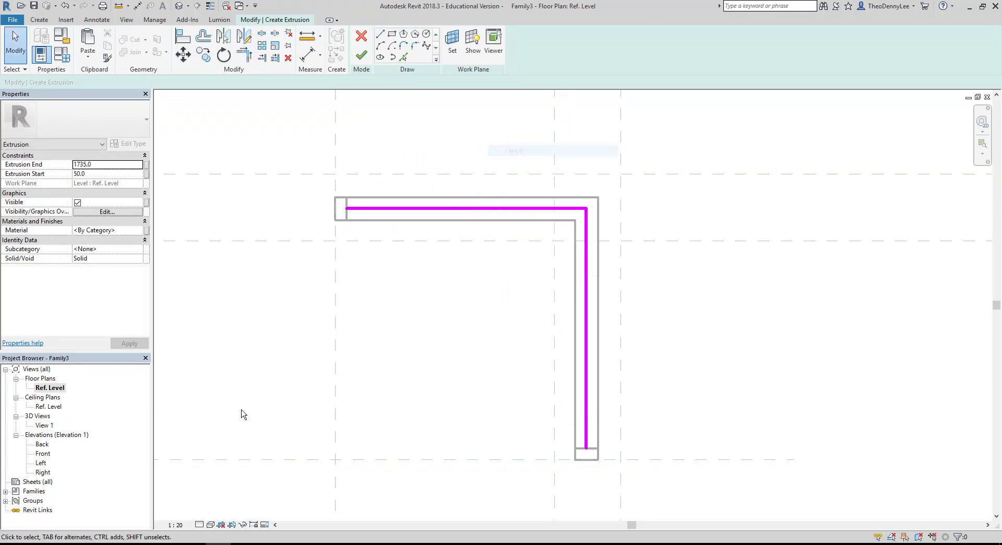
# - Set the Ref. Level plan's view scale to 1:5 so the sketch lines display thinner
pyautogui.click(176, 524)
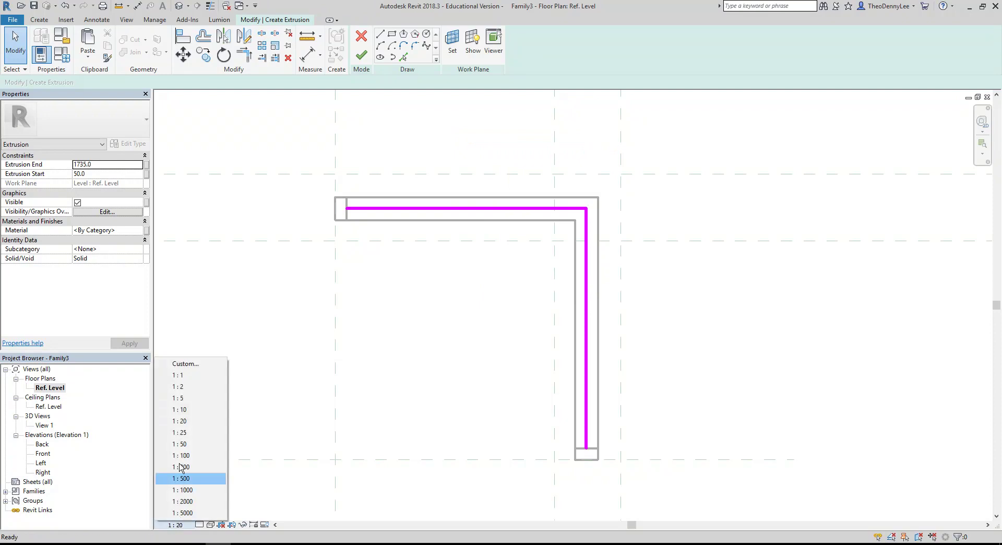
pyautogui.click(187, 400)
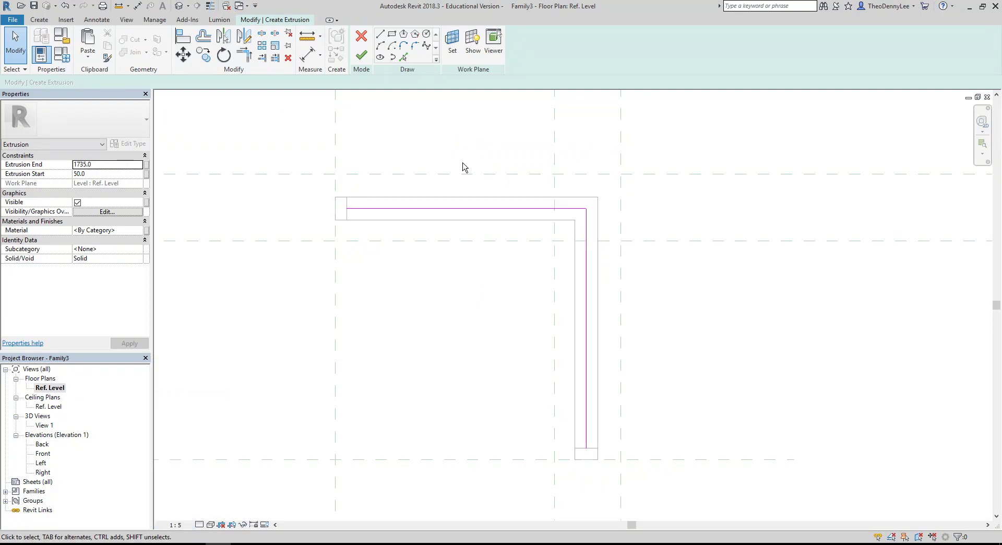
pyautogui.scroll(1, 445, 280)
pyautogui.moveTo(446, 280); pyautogui.dragTo(437, 272, button='middle')
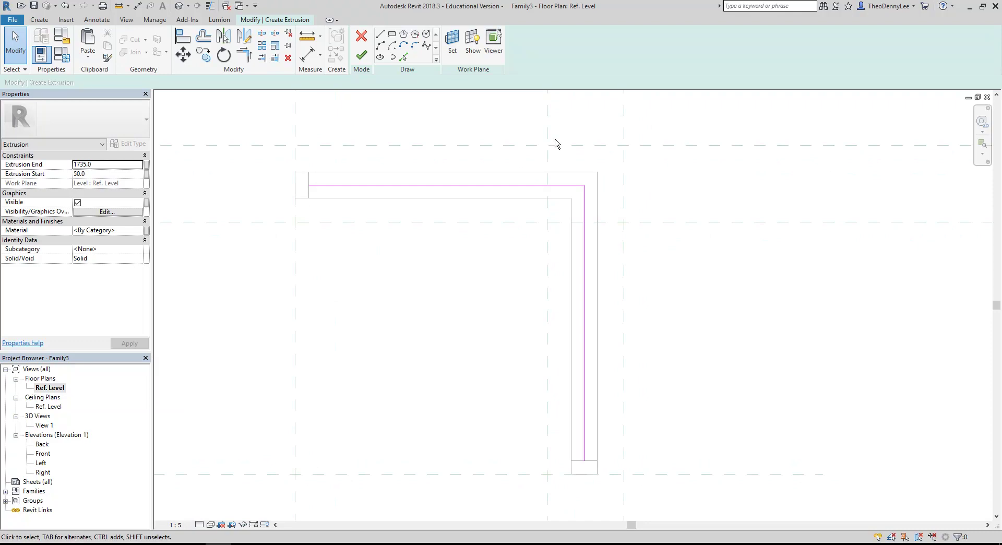
pyautogui.scroll(2, 556, 144)
pyautogui.scroll(-2, 493, 229)
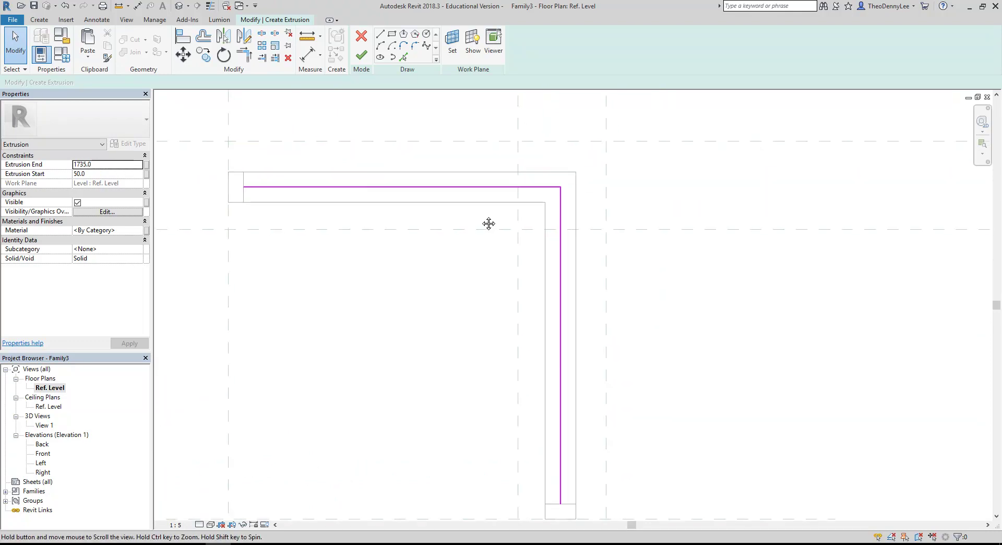
pyautogui.click(175, 524)
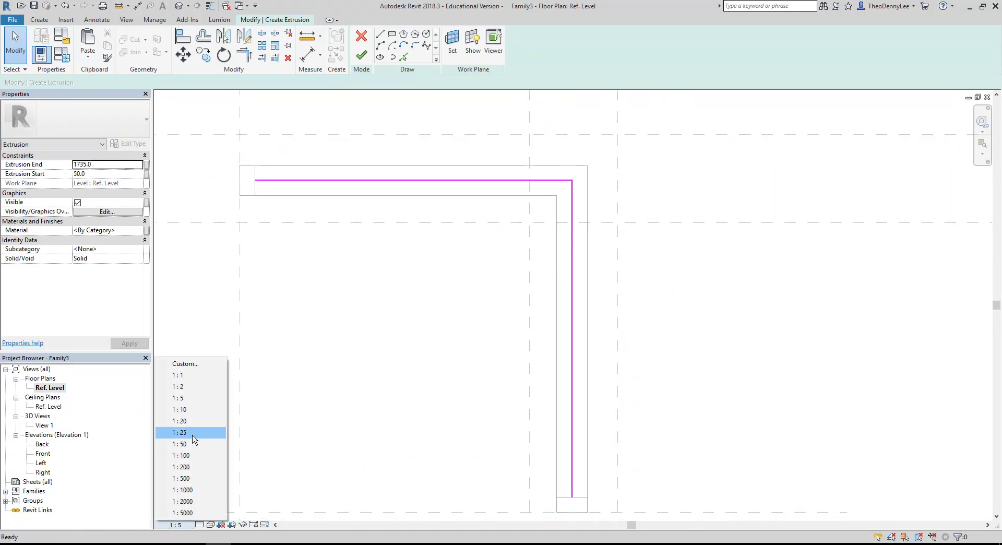
pyautogui.click(413, 413)
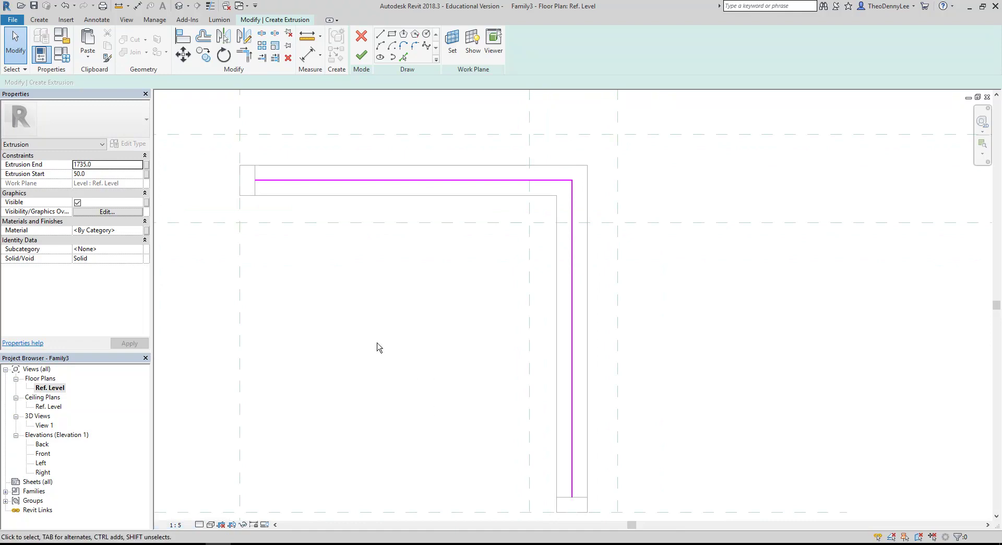
# - Offset copies of both glass centrelines 5 mm towards the inner side of the frame
pyautogui.click(204, 37)
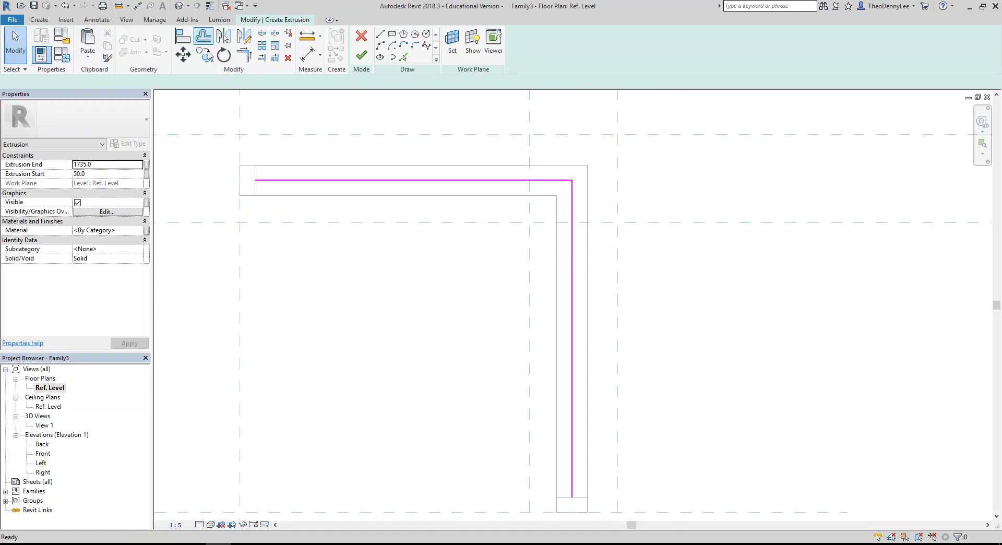
pyautogui.write('5.0')
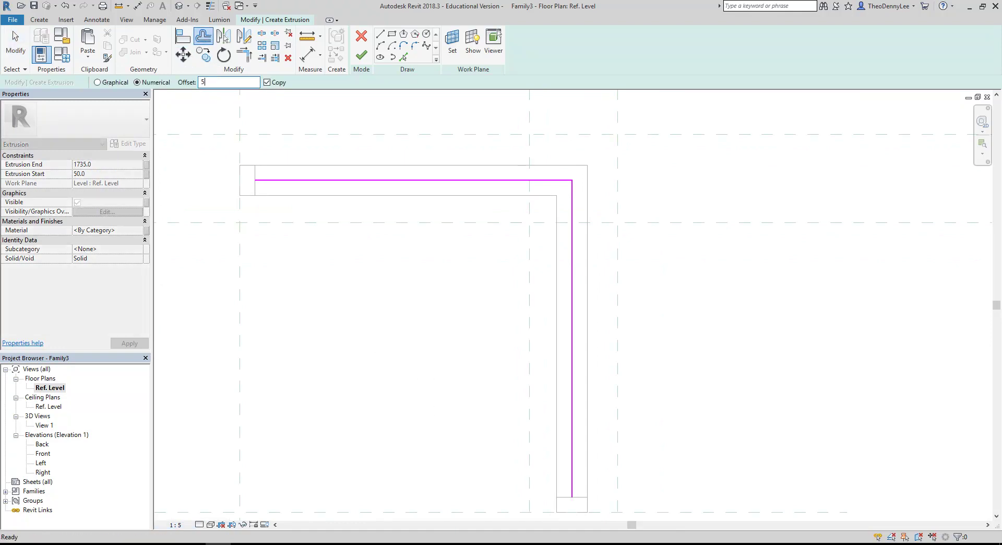
pyautogui.click(373, 185)
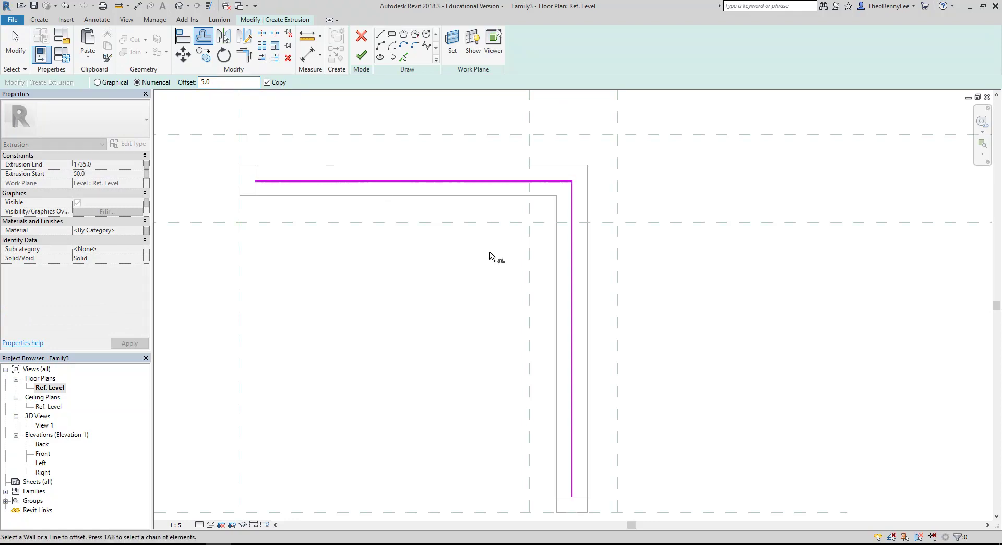
pyautogui.click(573, 317)
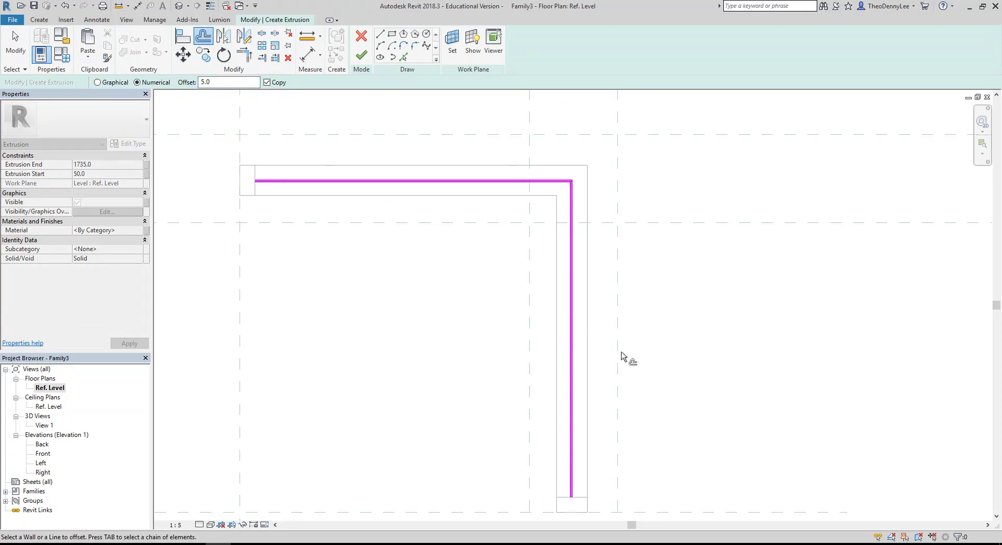
# - Offset the two original centrelines 5 mm towards the frame's outer side without keeping copies
pyautogui.click(267, 83)
pyautogui.scroll(5, 517, 141)
pyautogui.click(517, 231)
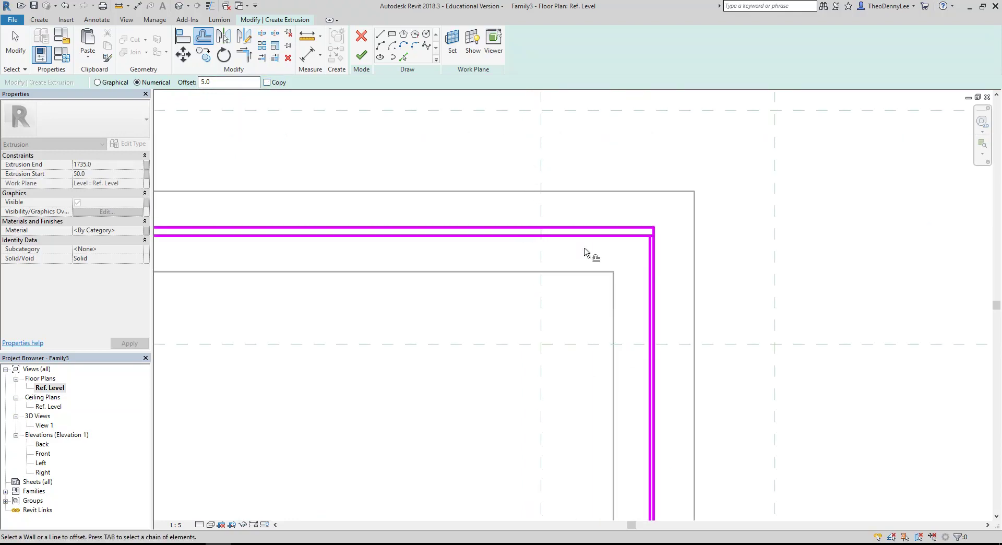
pyautogui.click(660, 278)
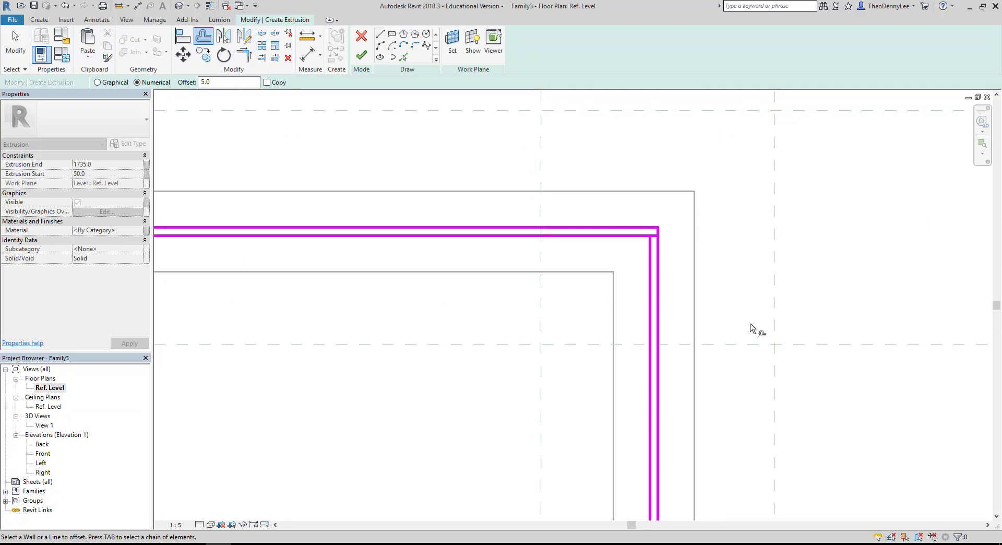
# - Trim the offset glass lines so they meet cleanly at the frame's corner
pyautogui.press('t')
pyautogui.press('r')
pyautogui.scroll(2, 642, 231)
pyautogui.click(647, 222)
pyautogui.click(660, 237)
pyautogui.scroll(-2, 570, 246)
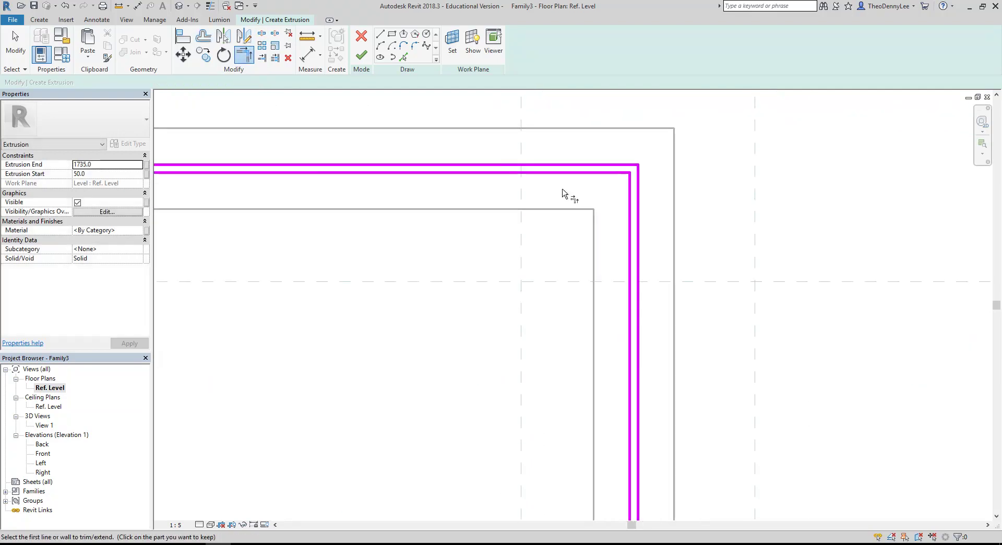
pyautogui.scroll(-2, 564, 193)
pyautogui.scroll(-2, 543, 214)
pyautogui.moveTo(496, 293)
pyautogui.mouseDown(button='middle')
pyautogui.moveTo(509, 351)
pyautogui.moveTo(518, 328)
pyautogui.mouseUp(button='middle')
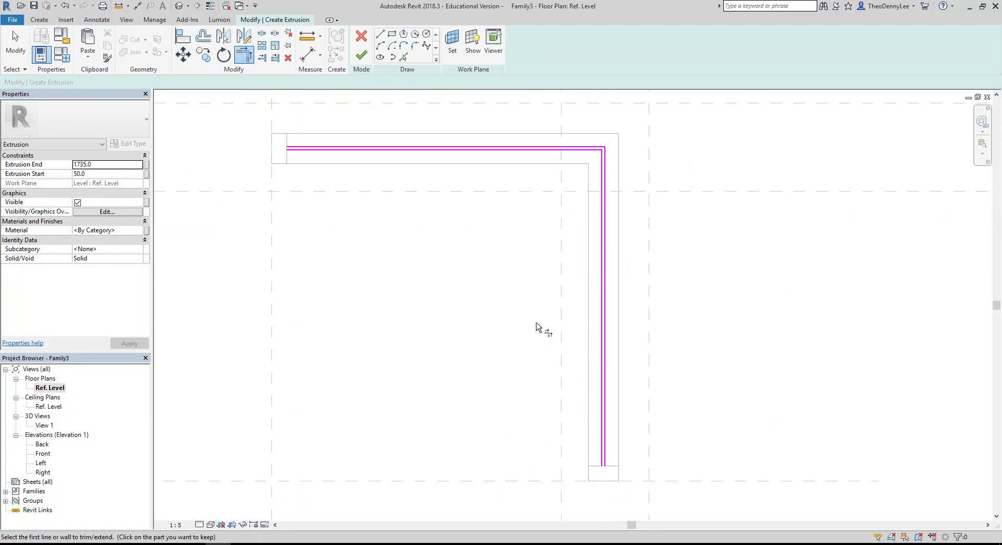
# - Close the open ends of the glass outline with short lines at the frame ends and finish the extrusion
pyautogui.click(381, 34)
pyautogui.scroll(5, 272, 139)
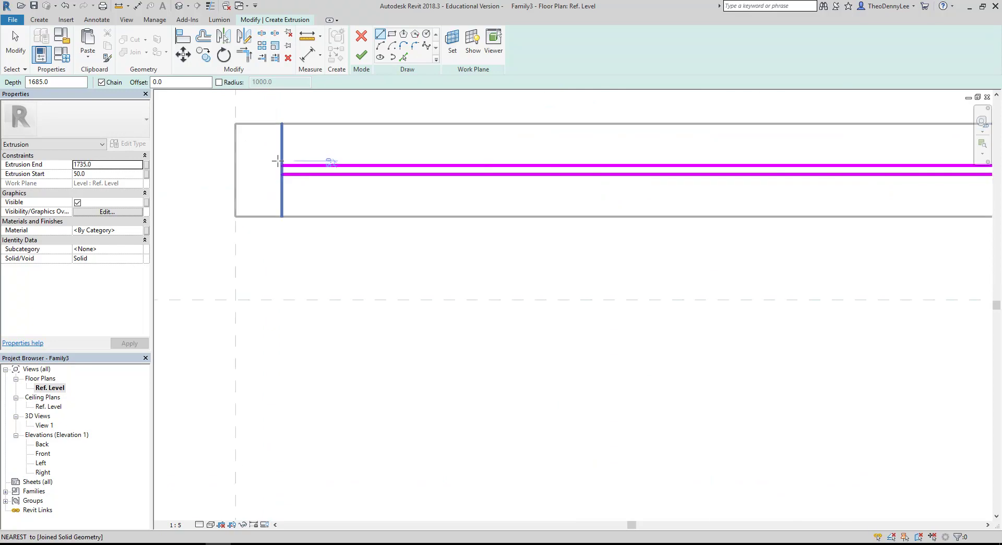
pyautogui.scroll(-3, 588, 356)
pyautogui.moveTo(589, 356); pyautogui.dragTo(492, 257, button='middle')
pyautogui.scroll(2, 495, 379)
pyautogui.scroll(1, 495, 379)
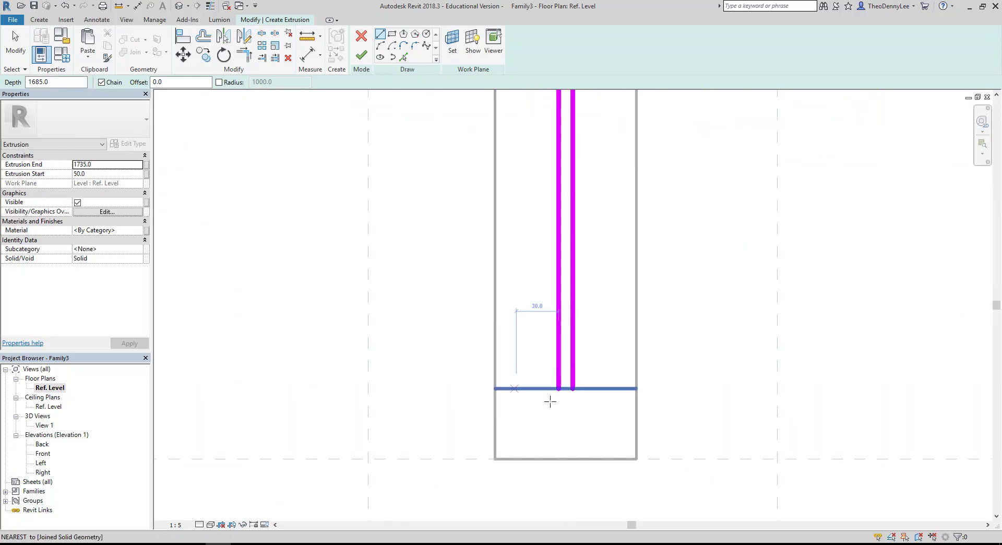
pyautogui.click(558, 388)
pyautogui.click(574, 388)
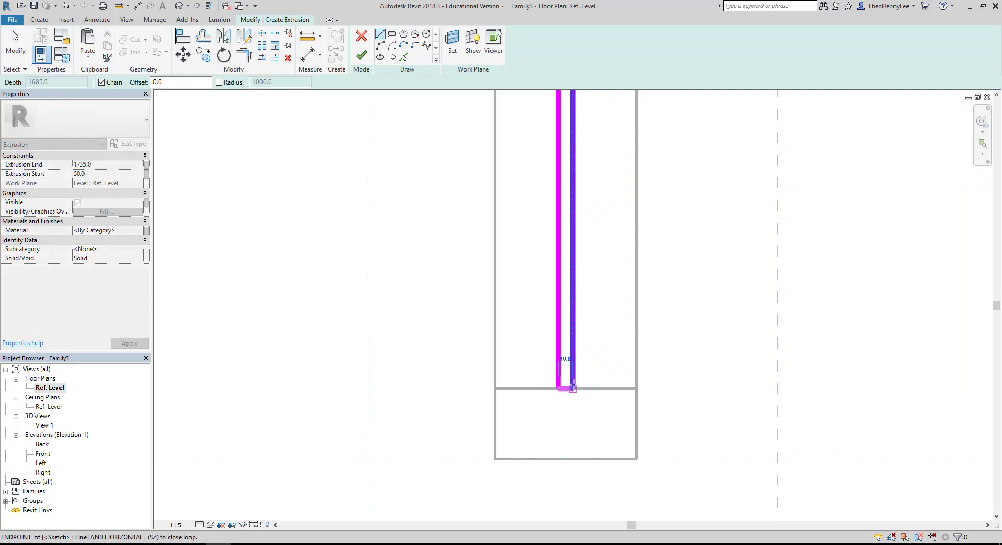
pyautogui.rightClick(428, 283)
pyautogui.click(452, 290)
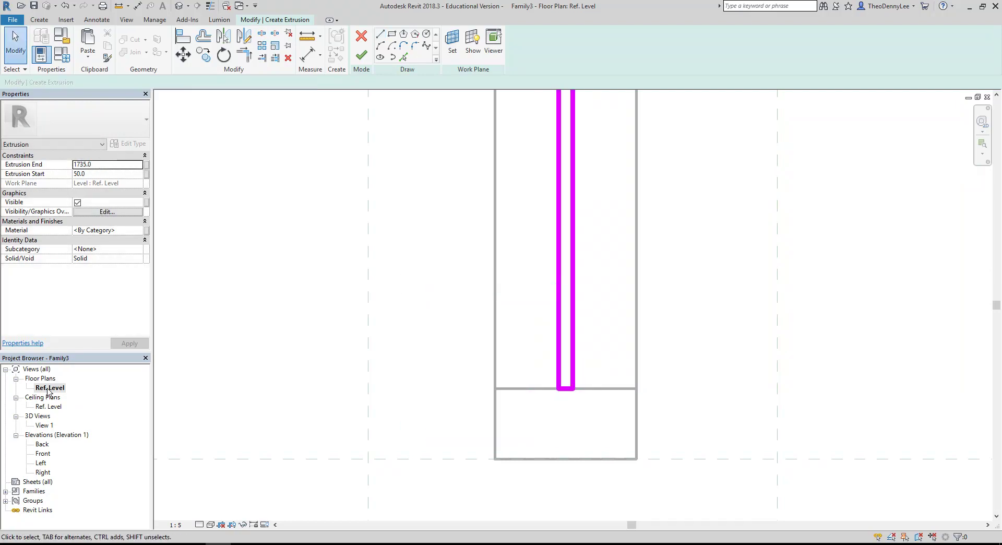
pyautogui.click(362, 55)
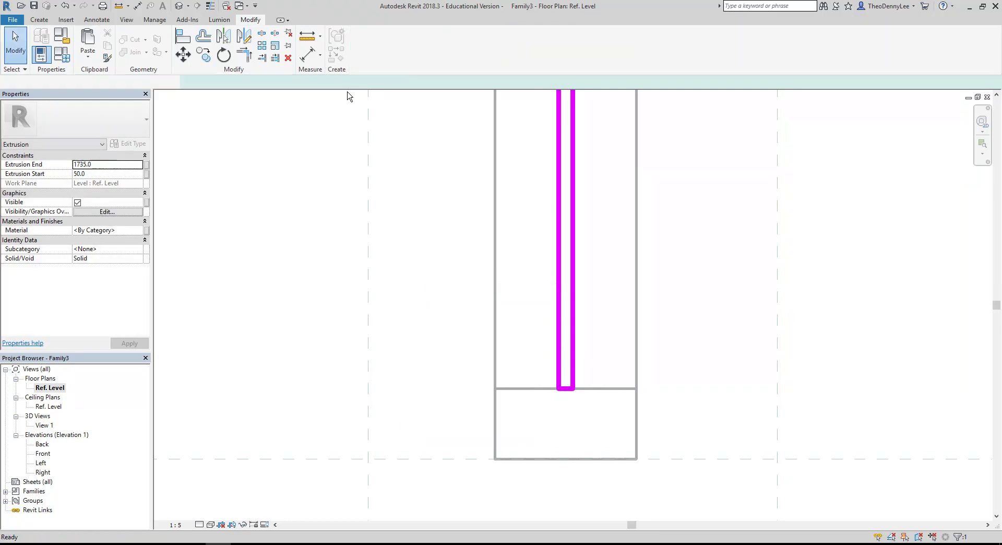
# - Inspect the glass pane within the frame in the Front elevation, 3D View 1 and the Ref. Level plan
pyautogui.doubleClick(42, 454)
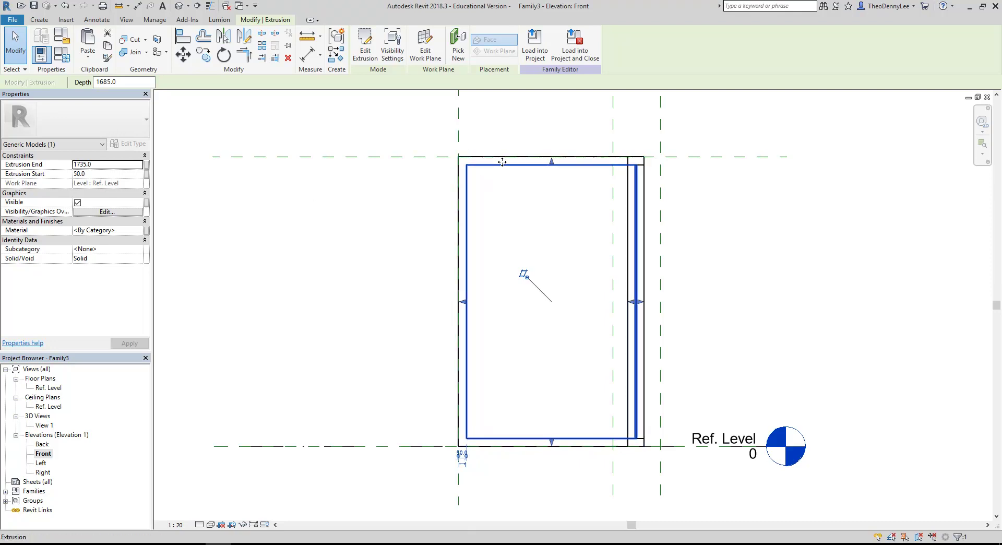
pyautogui.click(339, 341)
pyautogui.doubleClick(44, 425)
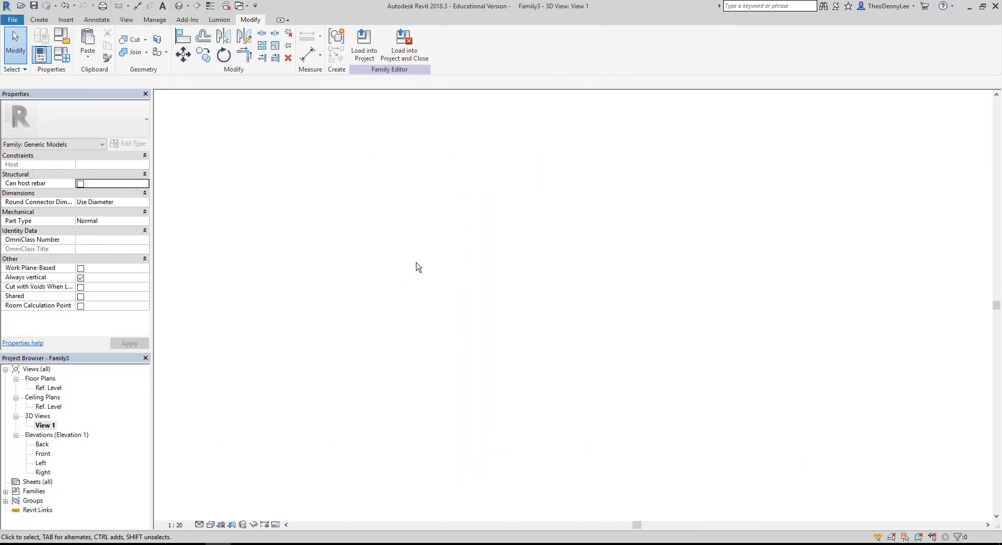
pyautogui.keyDown('shift'); pyautogui.moveTo(419, 267); pyautogui.dragTo(613, 413, button='middle'); pyautogui.keyUp('shift')
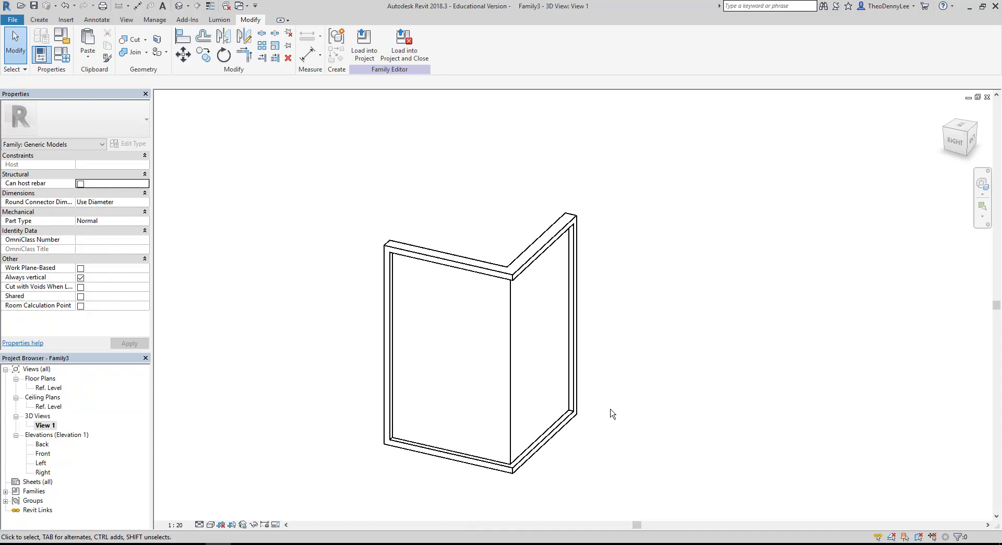
pyautogui.doubleClick(53, 388)
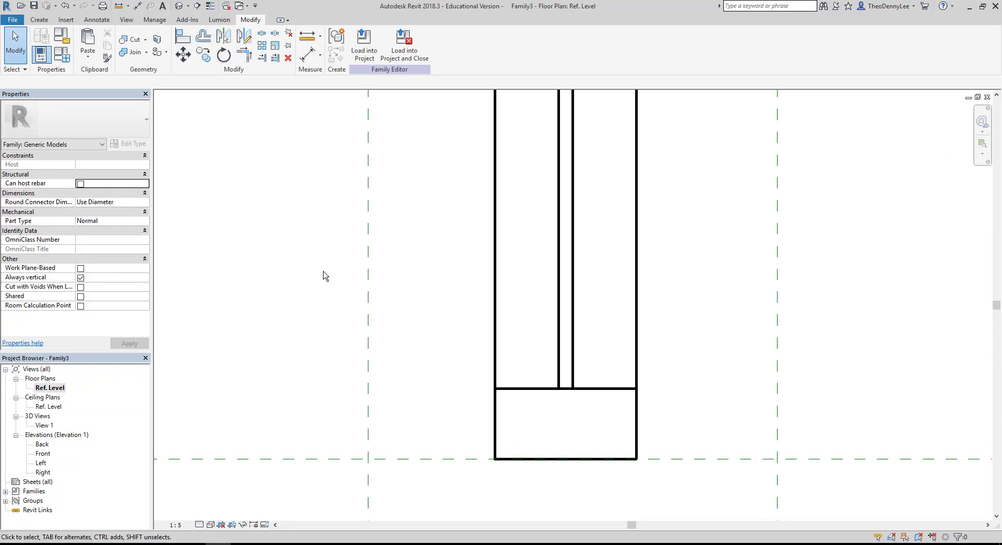
pyautogui.scroll(-2, 325, 275)
pyautogui.scroll(3, 698, 468)
pyautogui.scroll(3, 596, 335)
pyautogui.scroll(-2, 553, 376)
pyautogui.moveTo(562, 398); pyautogui.dragTo(530, 350, button='middle')
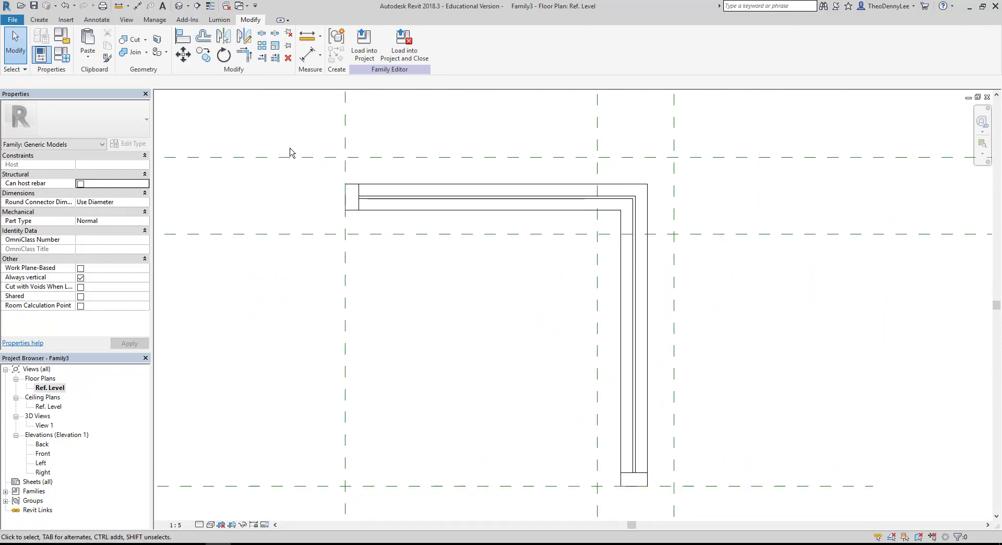
pyautogui.click(39, 19)
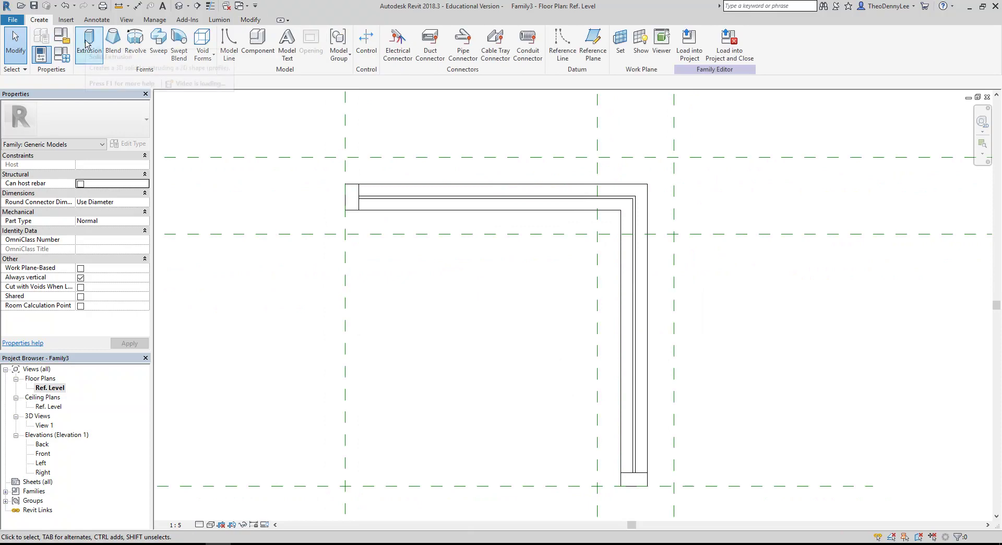
pyautogui.click(87, 44)
pyautogui.scroll(2, 348, 157)
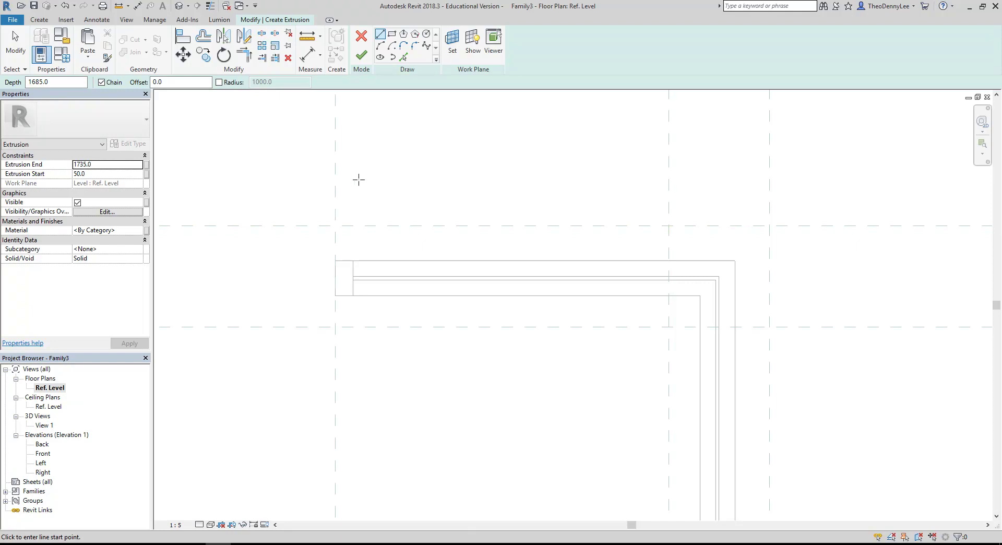
pyautogui.rightClick(418, 158)
pyautogui.click(440, 164)
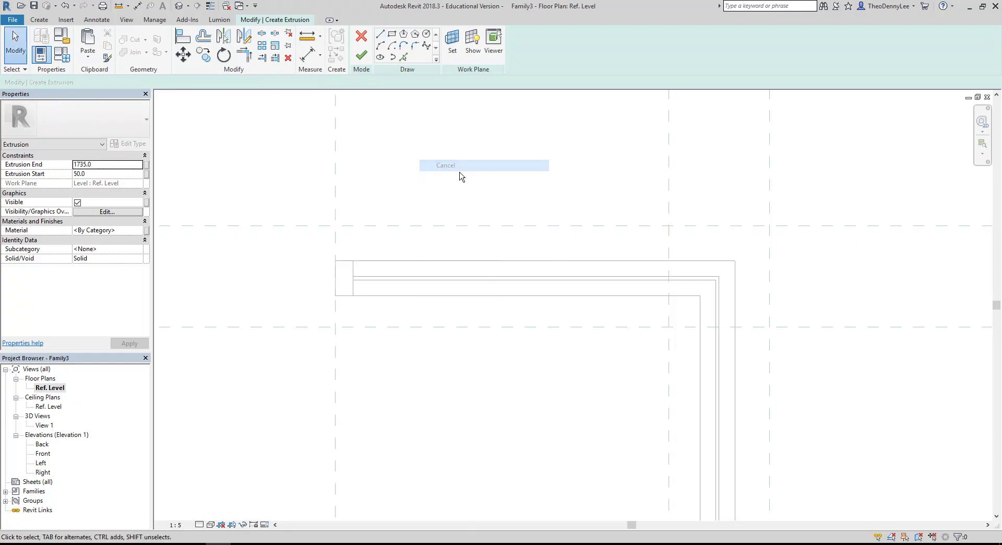
pyautogui.click(361, 36)
pyautogui.scroll(2, 470, 230)
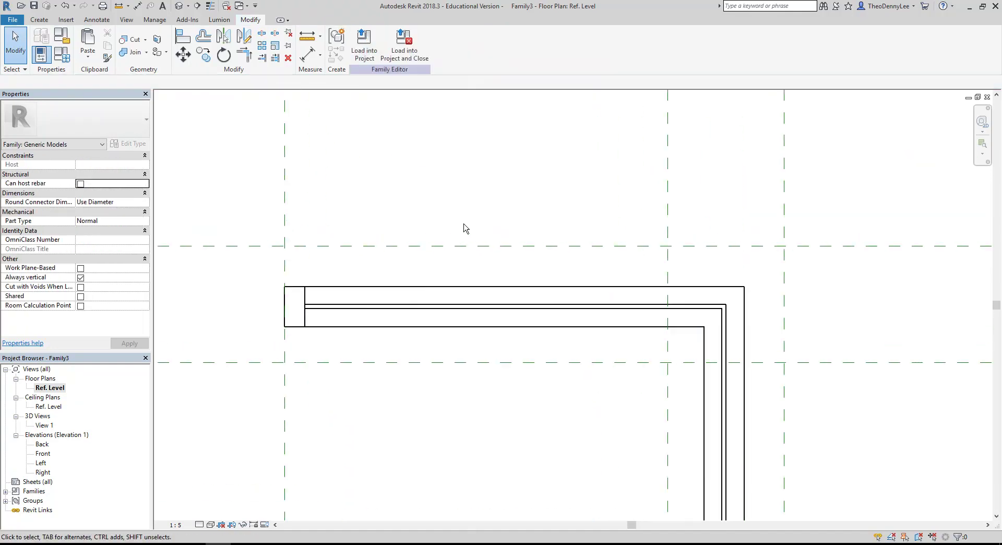
# - Start a new solid extrusion in the Ref. Level plan and measure the glass's outer edge along the horizontal leg
pyautogui.click(39, 19)
pyautogui.click(89, 45)
pyautogui.scroll(2, 350, 262)
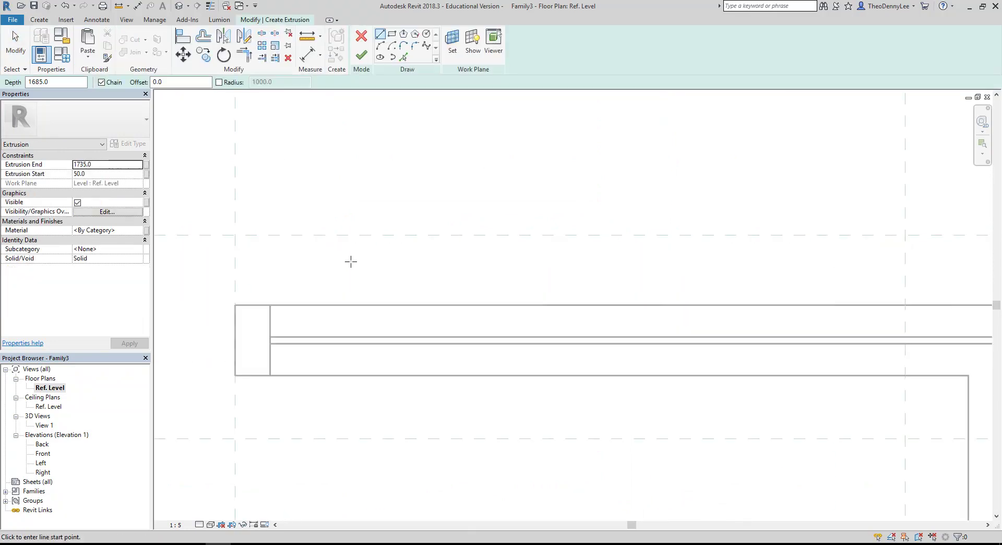
pyautogui.scroll(-1, 345, 264)
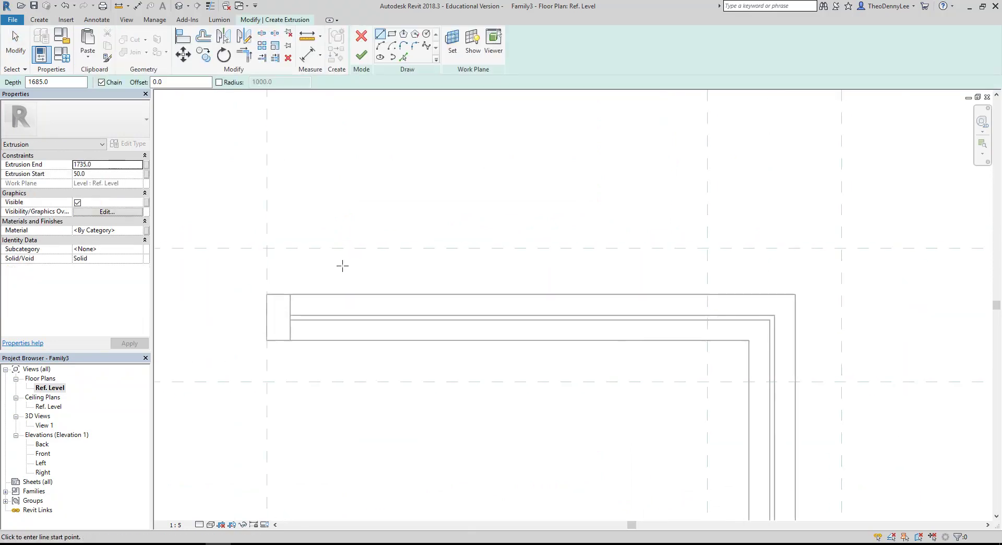
pyautogui.click(308, 37)
pyautogui.press('l')
pyautogui.press('i')
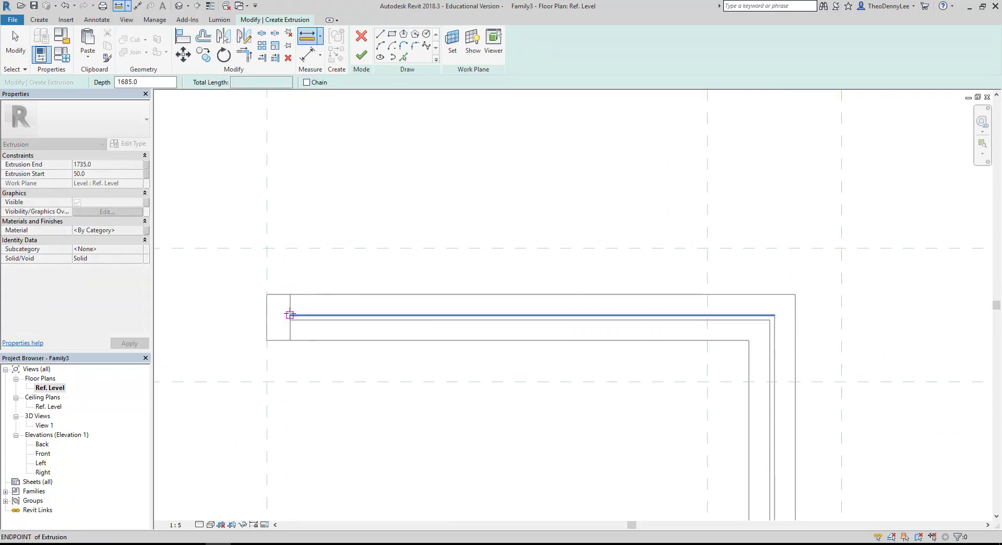
pyautogui.click(290, 315)
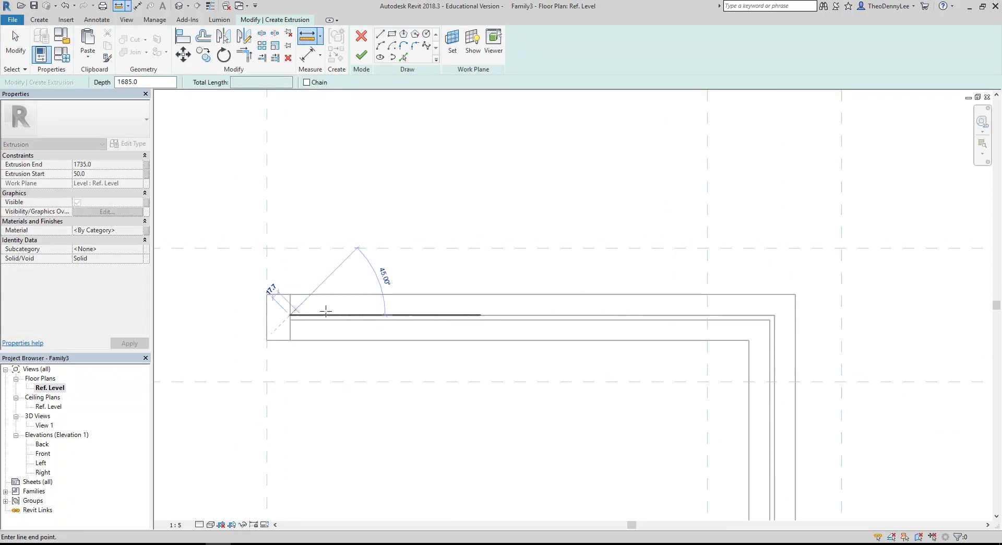
pyautogui.click(774, 315)
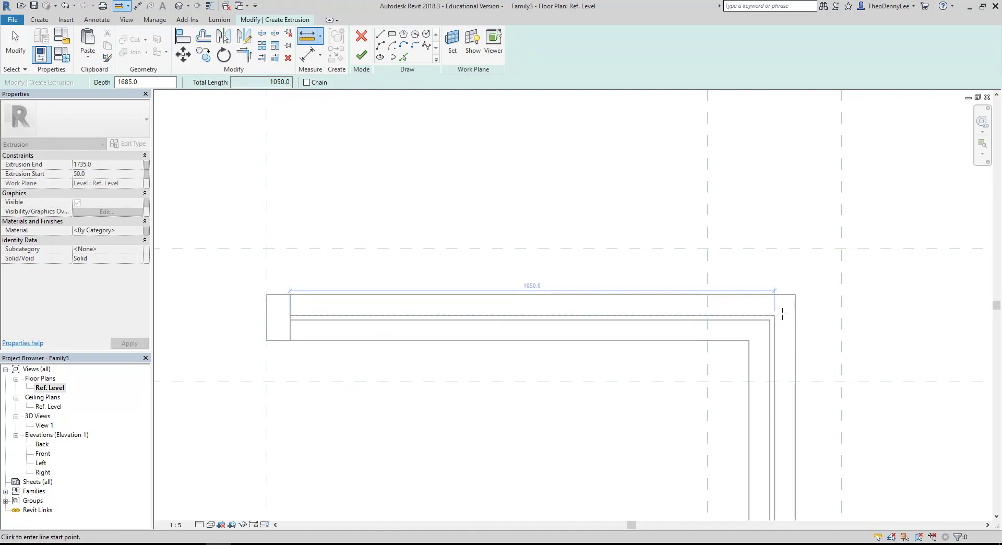
# - Measure the full outer edge of the frame's horizontal leg, from the corner to its free end
pyautogui.click(795, 294)
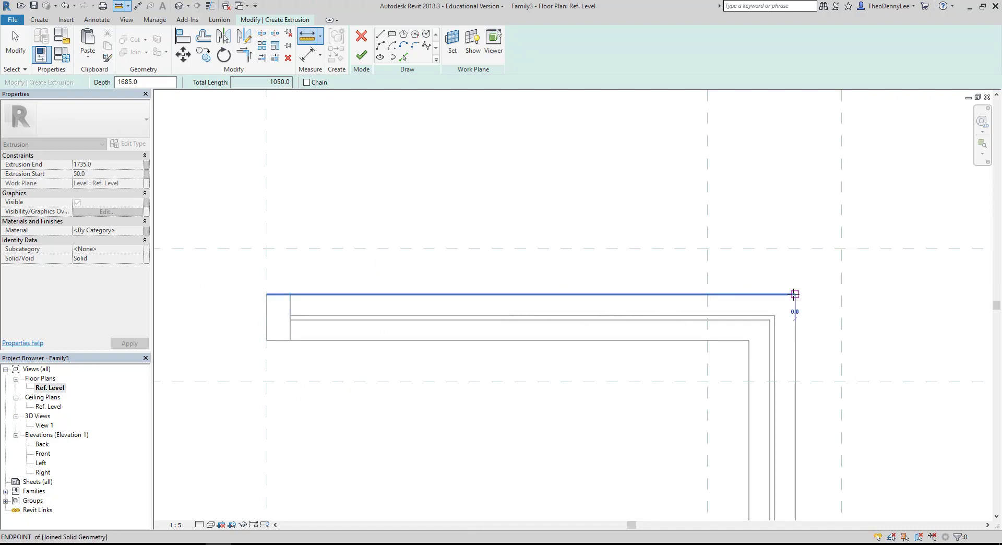
pyautogui.click(267, 294)
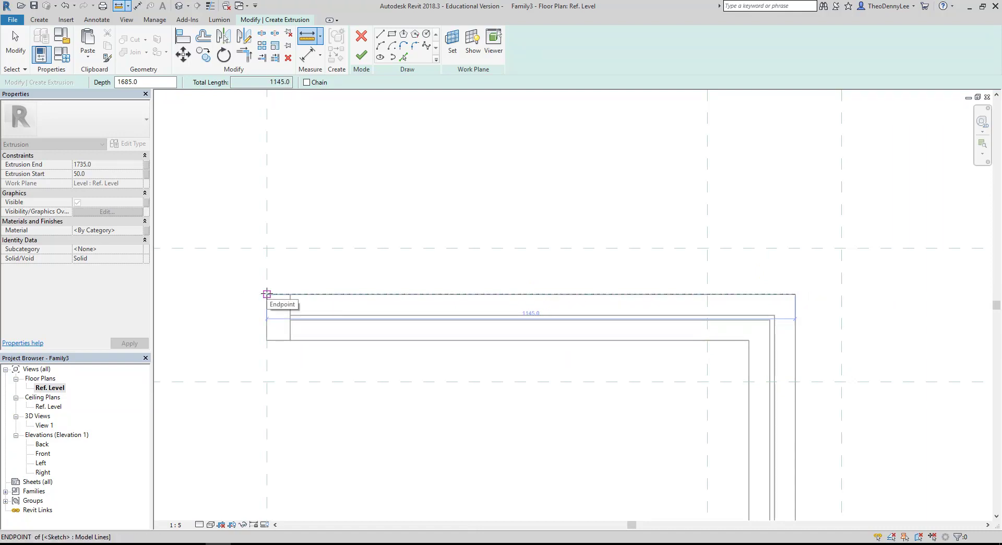
pyautogui.rightClick(345, 152)
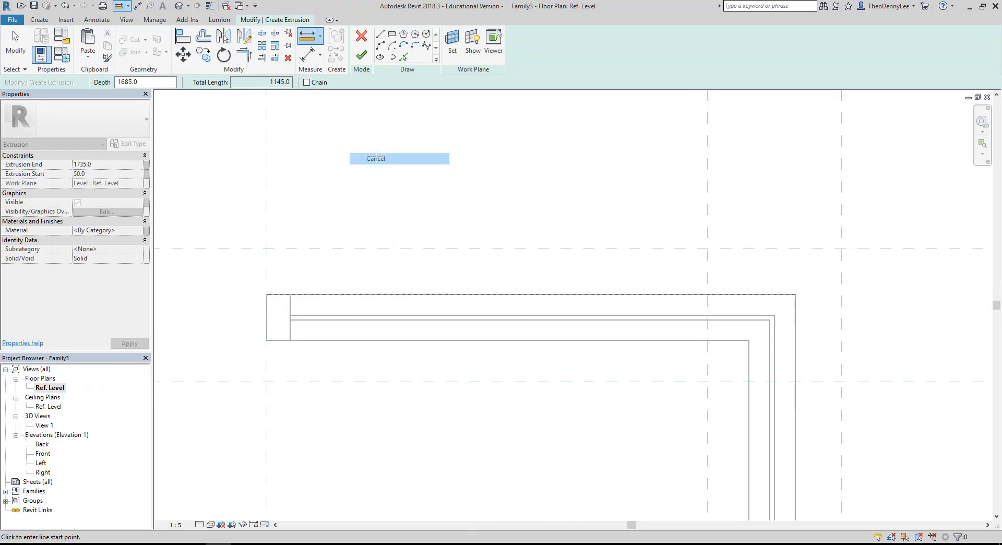
pyautogui.click(366, 157)
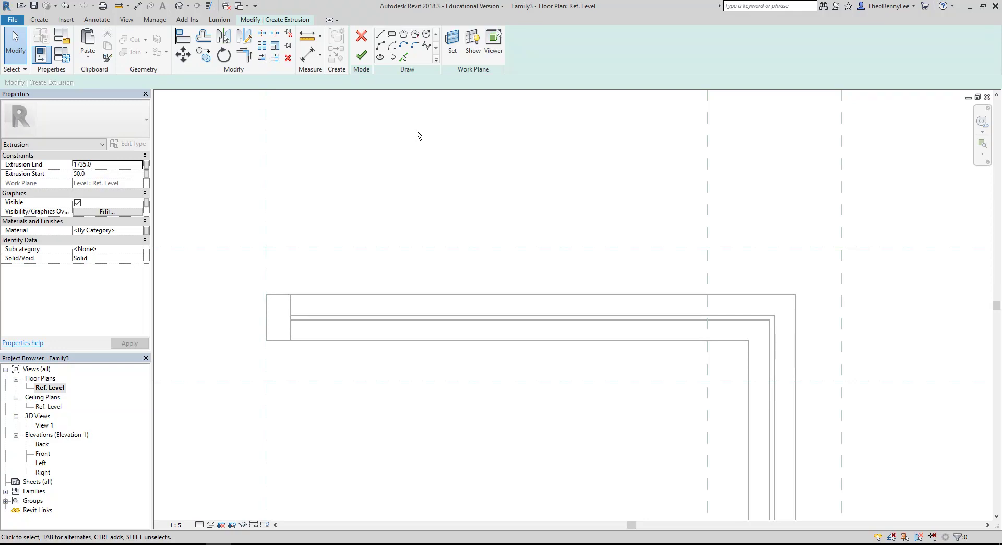
pyautogui.click(307, 36)
pyautogui.click(794, 293)
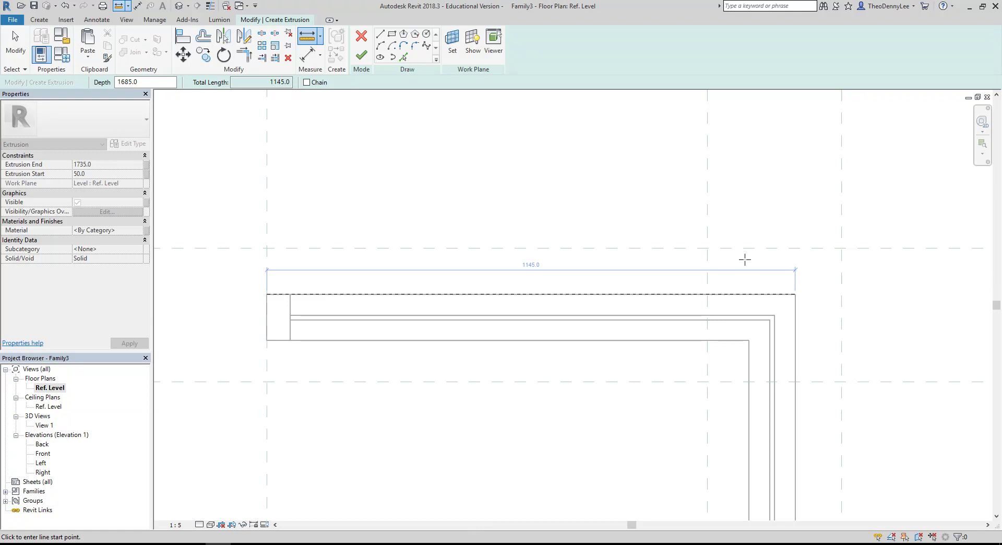
pyautogui.press('Escape')
pyautogui.press('Escape')
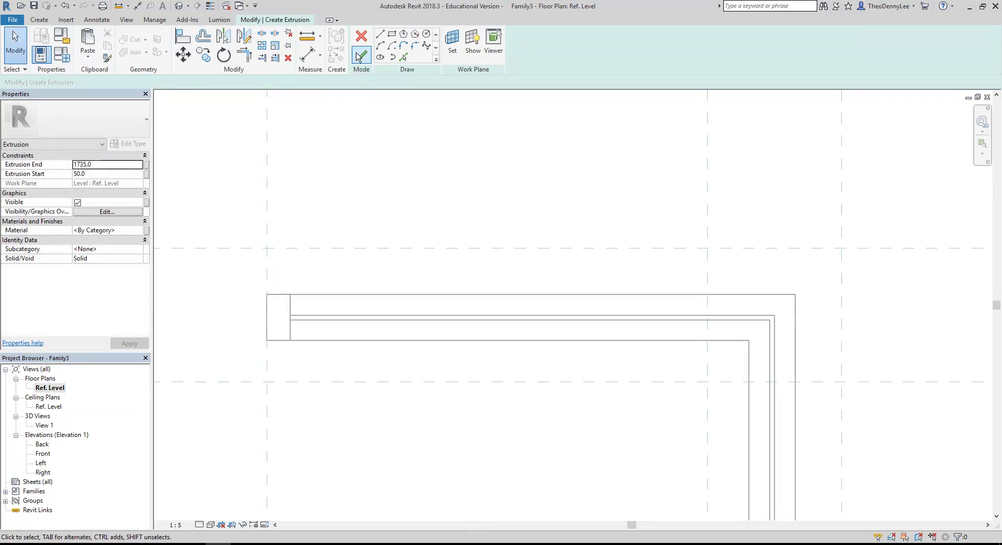
# - Sketch a narrow horizontal rectangle in the empty area above the frame's horizontal leg
pyautogui.click(393, 35)
pyautogui.click(348, 183)
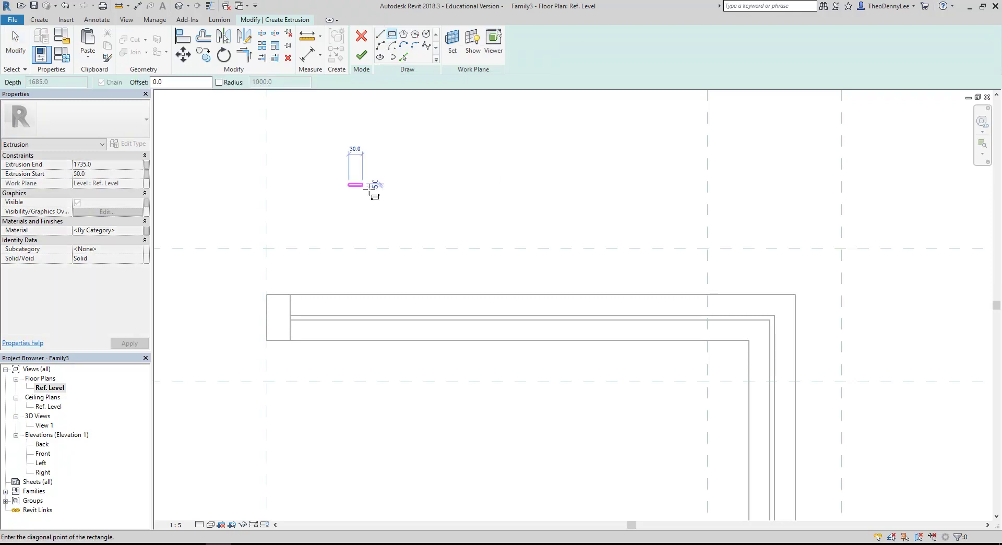
pyautogui.click(448, 198)
pyautogui.press('Escape')
pyautogui.press('Escape')
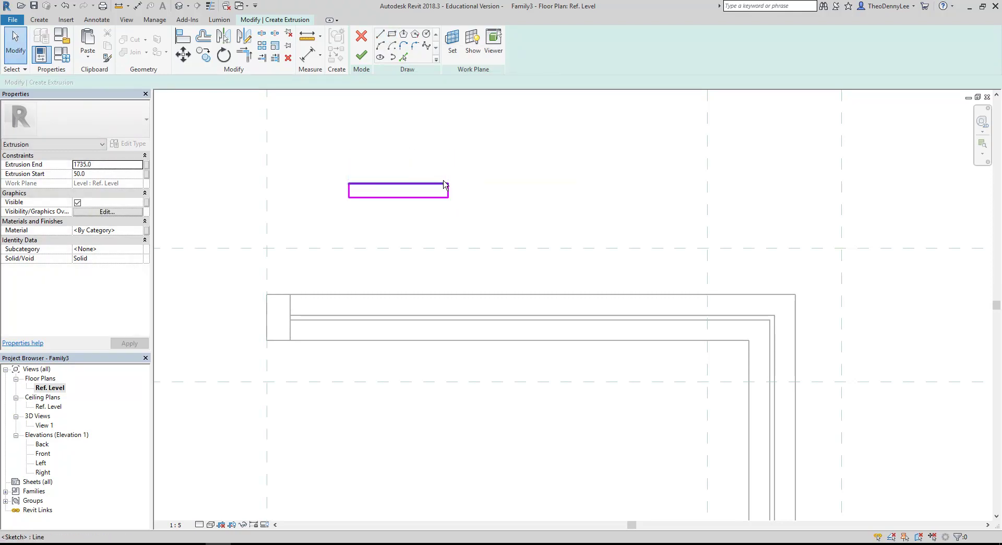
# - Set the length of the sketched rectangle to 230 mm
pyautogui.click(448, 191)
pyautogui.click(399, 156)
pyautogui.write('23')
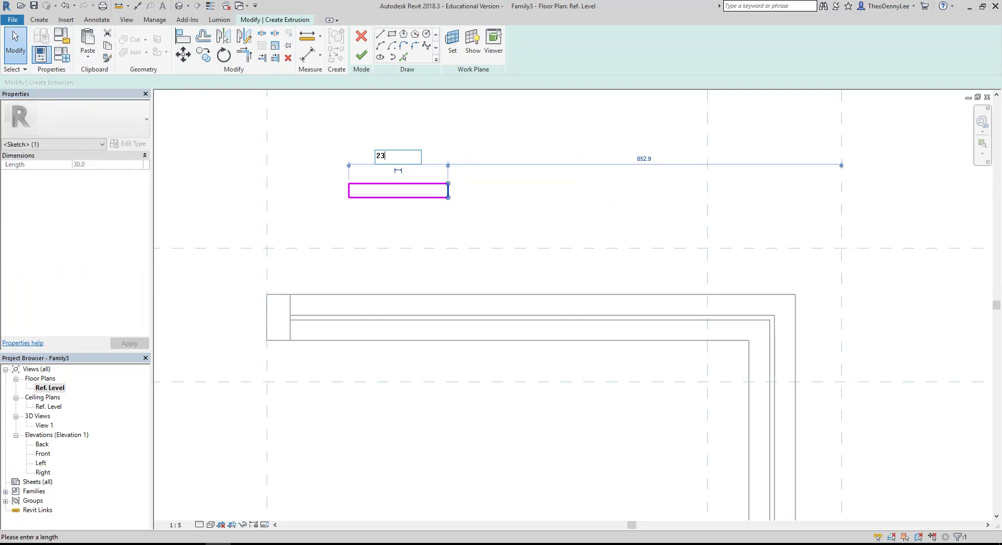
pyautogui.write('0')
pyautogui.press('Return')
# - Set the rectangle's thickness to 15 mm and finish the extrusion sketch
pyautogui.click(385, 202)
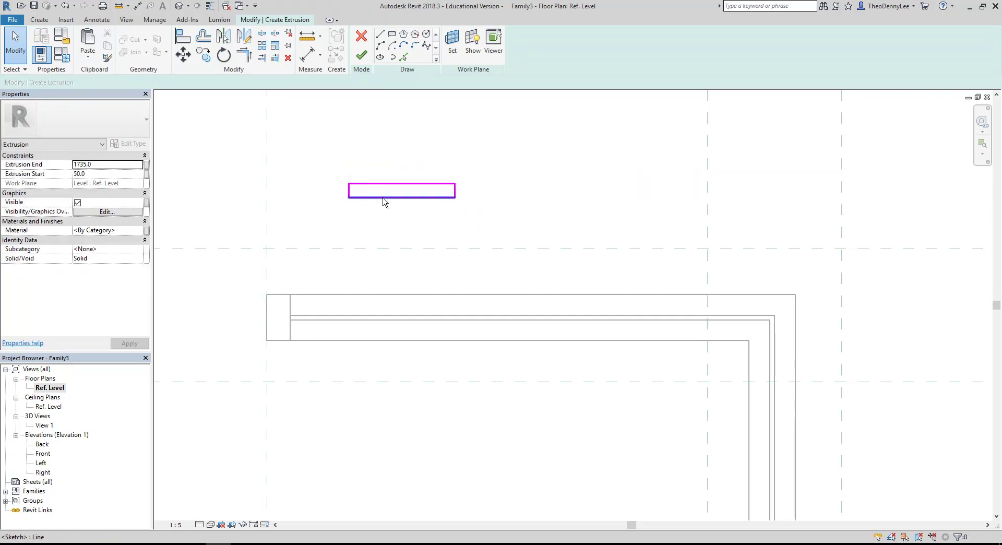
pyautogui.click(385, 197)
pyautogui.scroll(1, 464, 182)
pyautogui.click(510, 197)
pyautogui.write('1735')
pyautogui.press('Return')
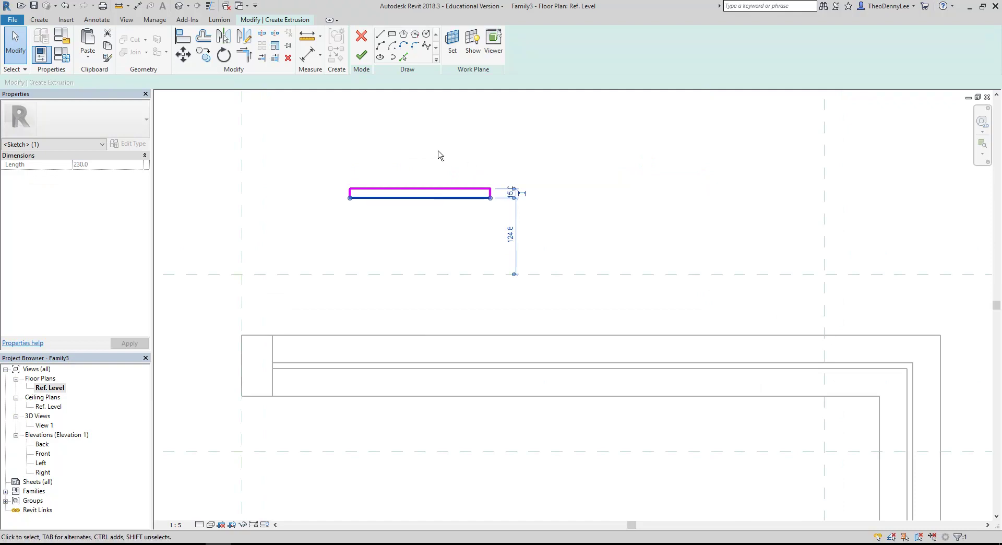
pyautogui.click(378, 130)
pyautogui.click(361, 54)
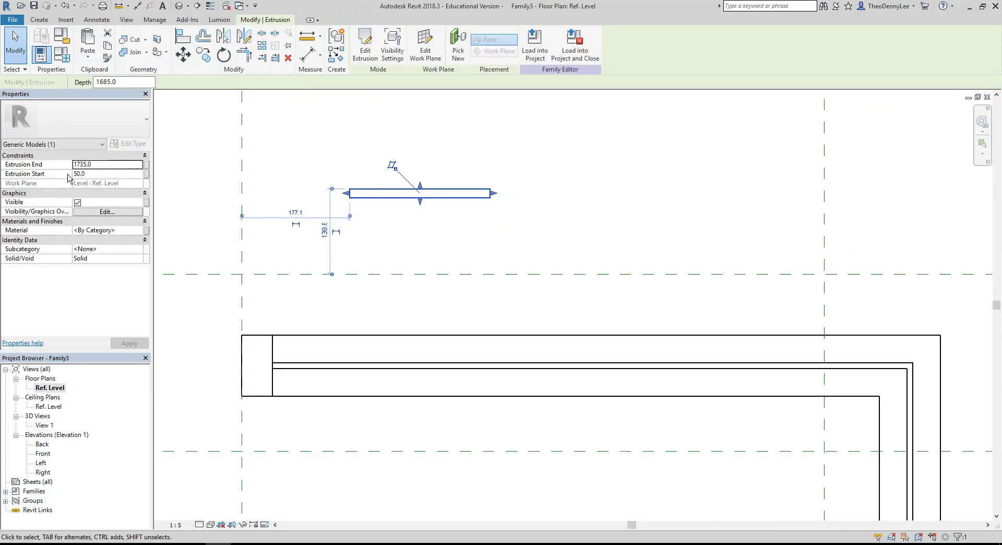
# - Set the fin extrusion's start to 0 and its end to 1785
pyautogui.moveTo(195, 271); pyautogui.dragTo(226, 273, button='middle')
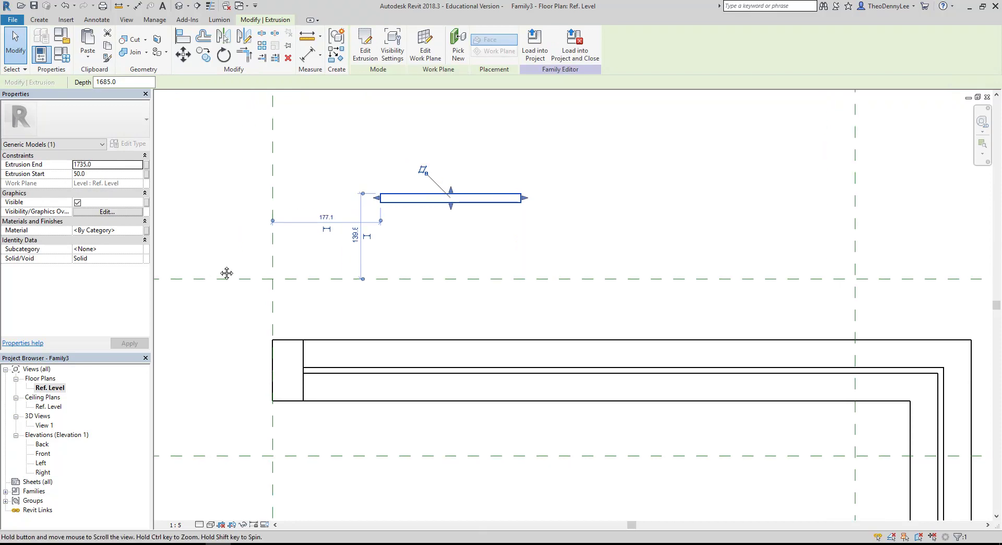
pyautogui.click(111, 176)
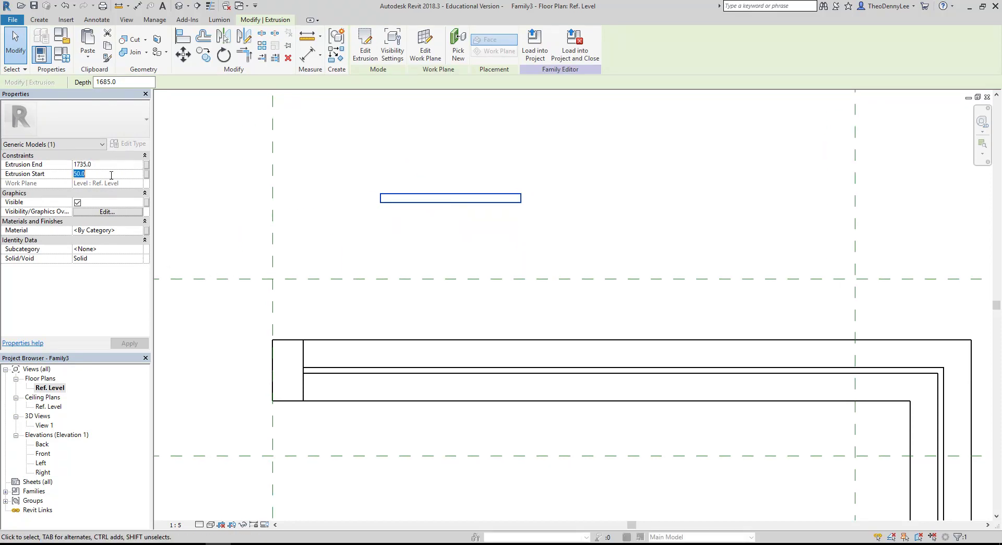
pyautogui.click(110, 165)
pyautogui.write('1')
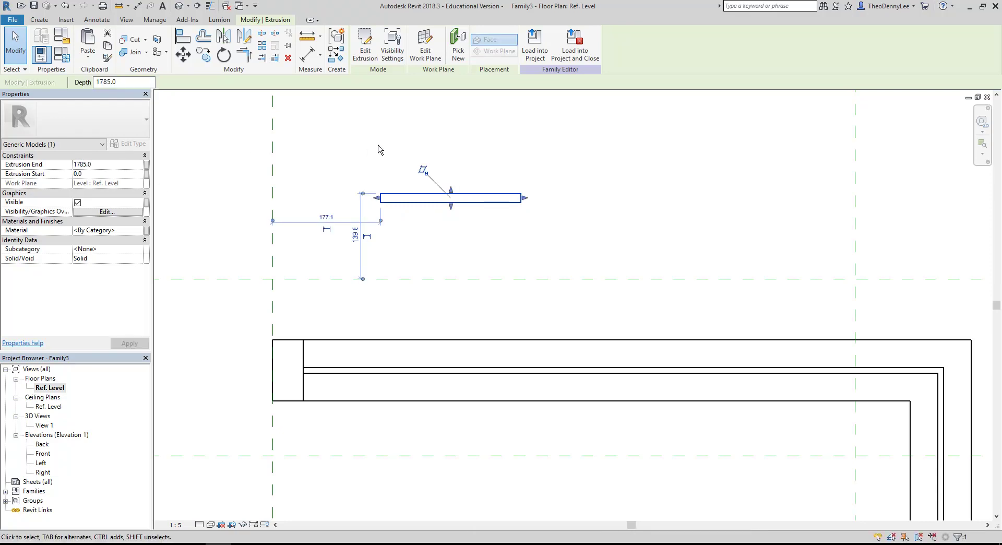
# - Rotate the fin extrusion about its centre to a 45-degree diagonal, rising away from the frame's free end
pyautogui.scroll(1, 428, 153)
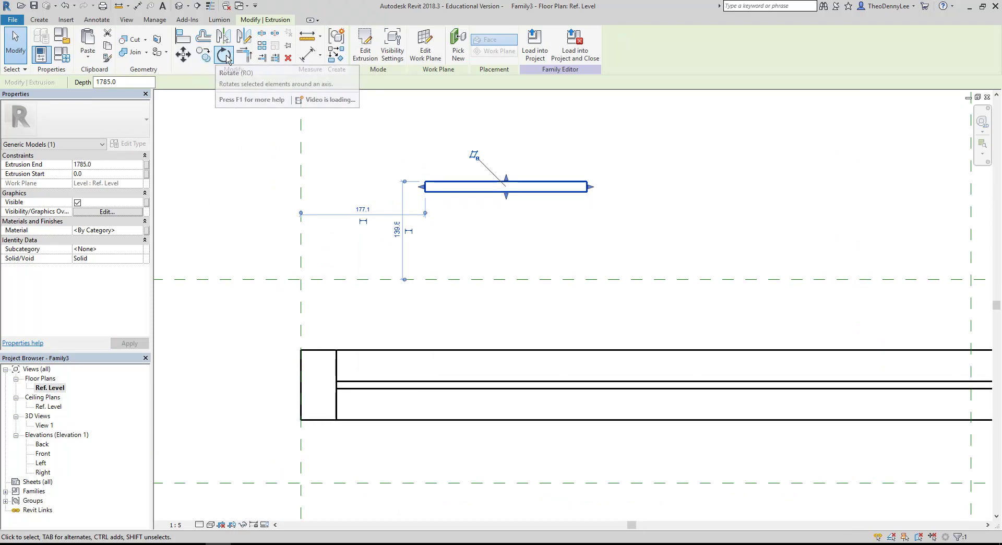
pyautogui.click(223, 55)
pyautogui.click(658, 186)
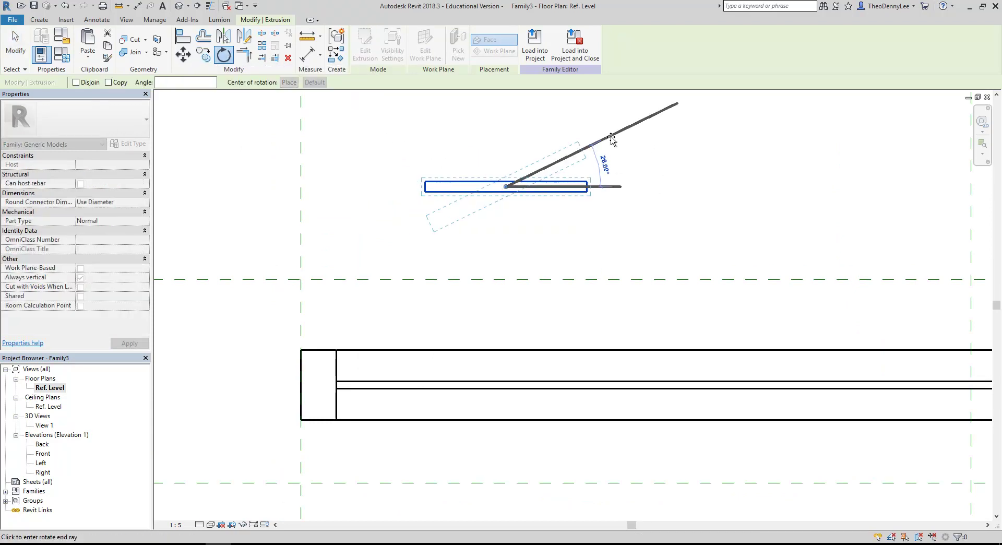
pyautogui.click(574, 120)
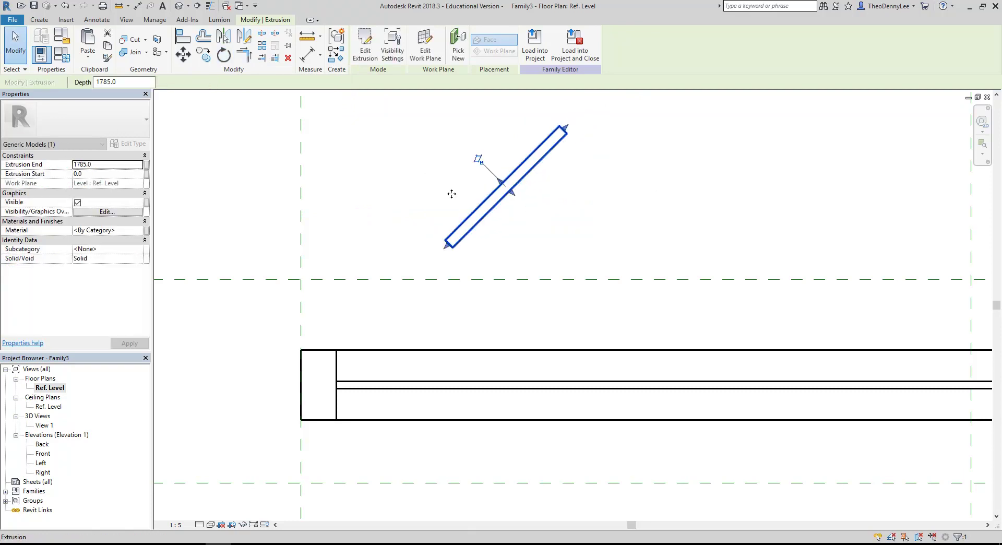
# - Move the diagonal fin by its lowest corner onto the outer edge of the frame's horizontal leg, near the free end
pyautogui.press('m')
pyautogui.press('v')
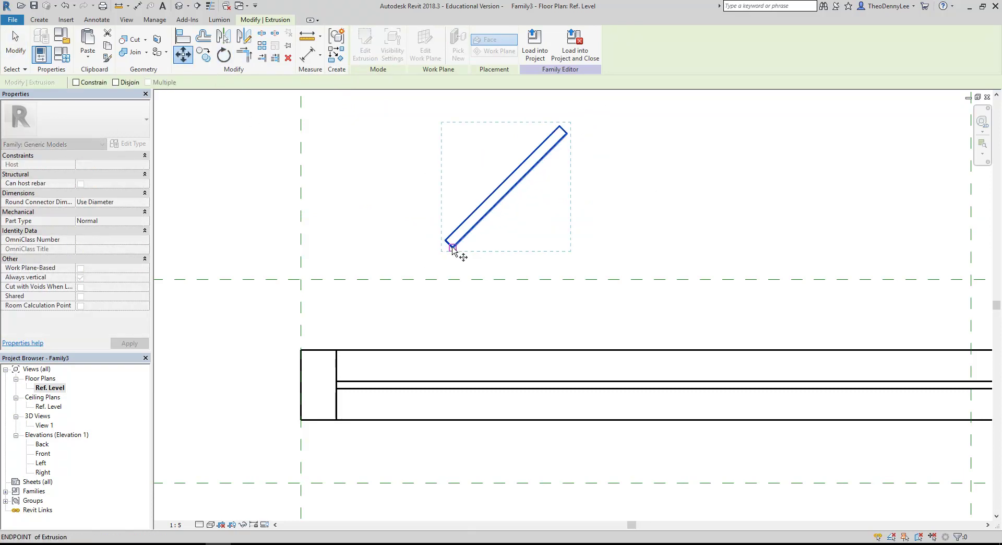
pyautogui.click(452, 246)
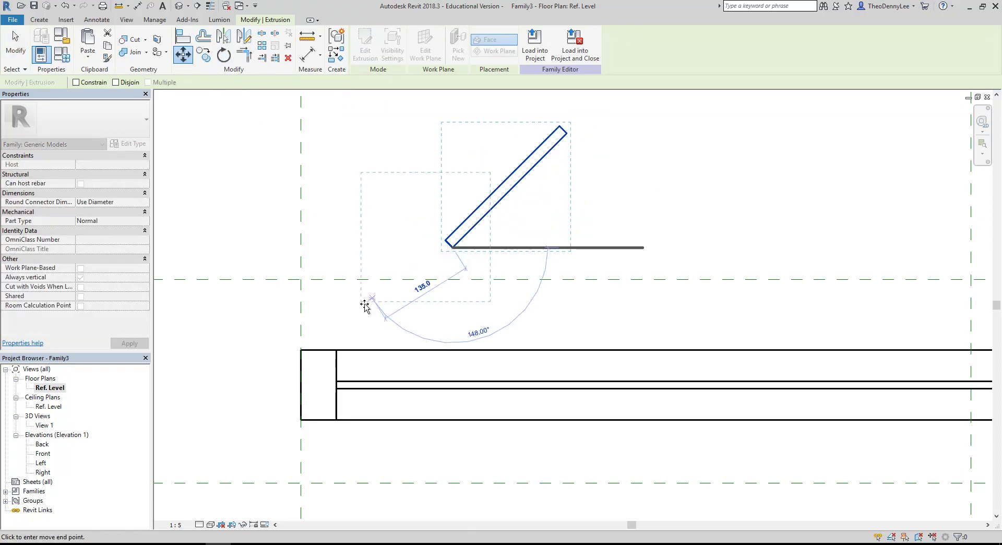
pyautogui.click(320, 351)
pyautogui.scroll(3, 287, 379)
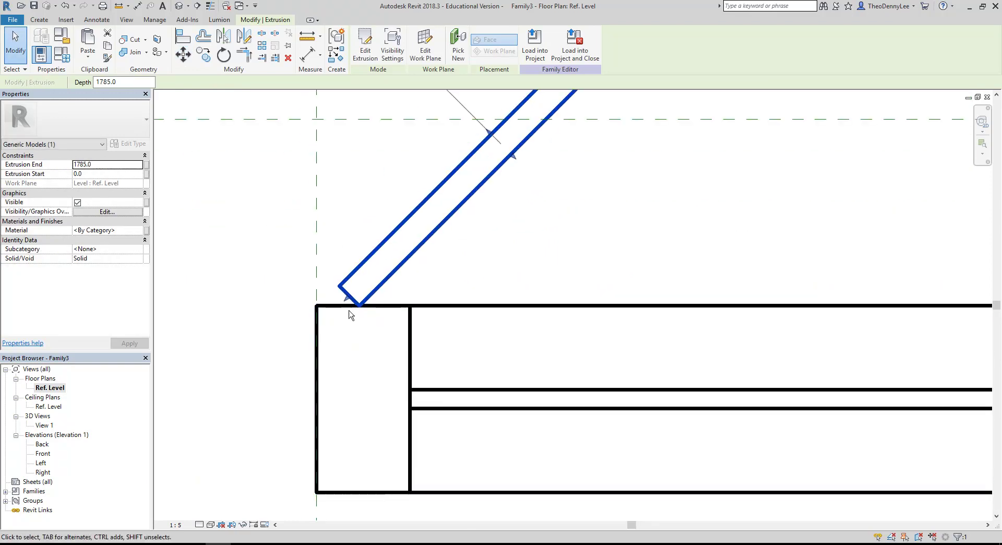
# - Move the fin sideways so its end corner aligns with the vertical reference plane at the frame's free end
pyautogui.click(182, 54)
pyautogui.click(340, 286)
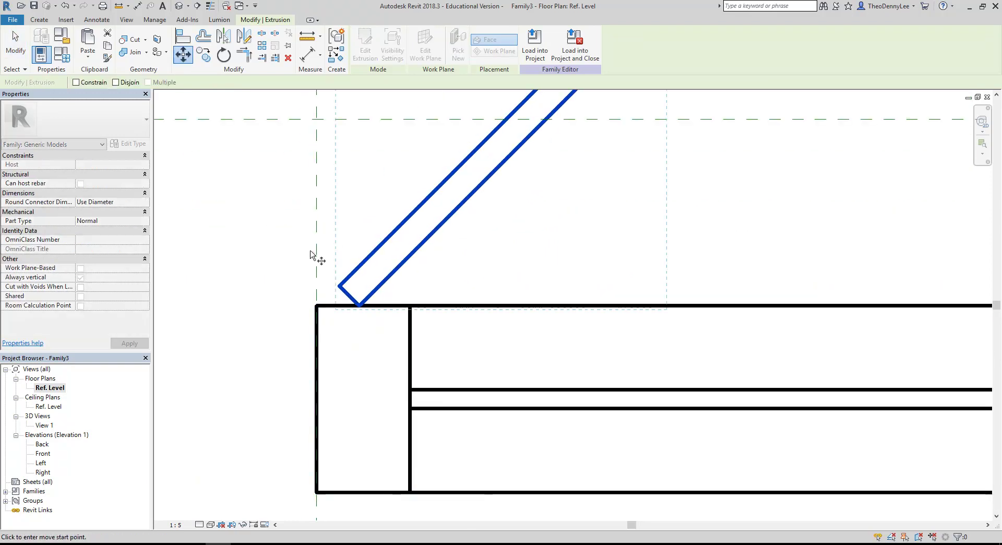
pyautogui.click(316, 286)
pyautogui.scroll(-3, 385, 299)
pyautogui.scroll(-5, 385, 299)
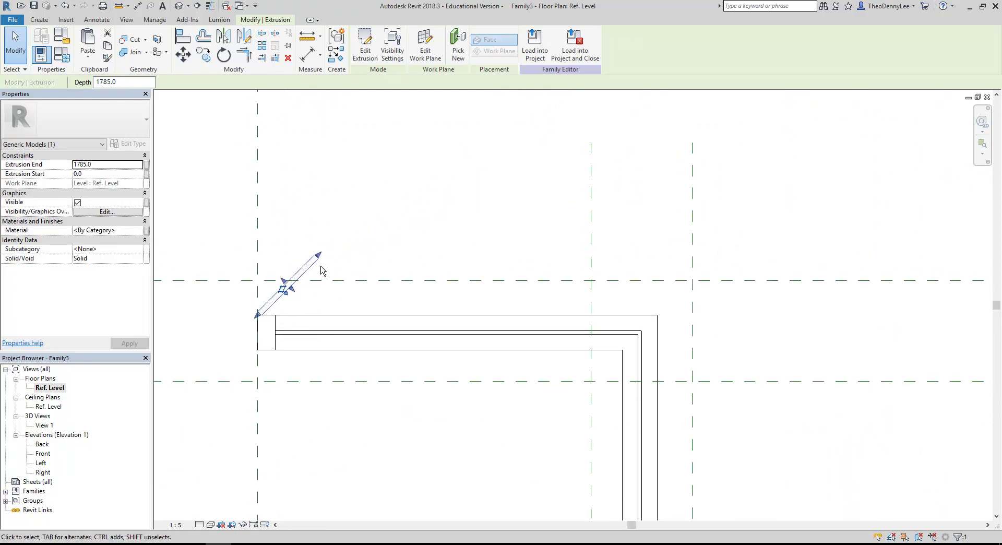
pyautogui.moveTo(303, 207); pyautogui.dragTo(282, 208, button='middle')
pyautogui.click(312, 194)
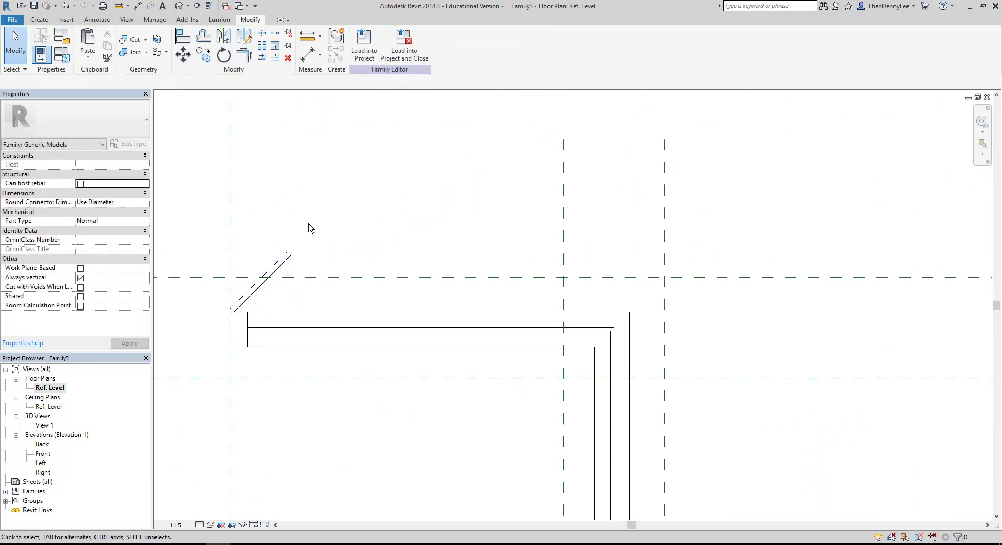
# - Try copying the fin a short distance along the frame's horizontal leg, and undo the copy
pyautogui.click(287, 270)
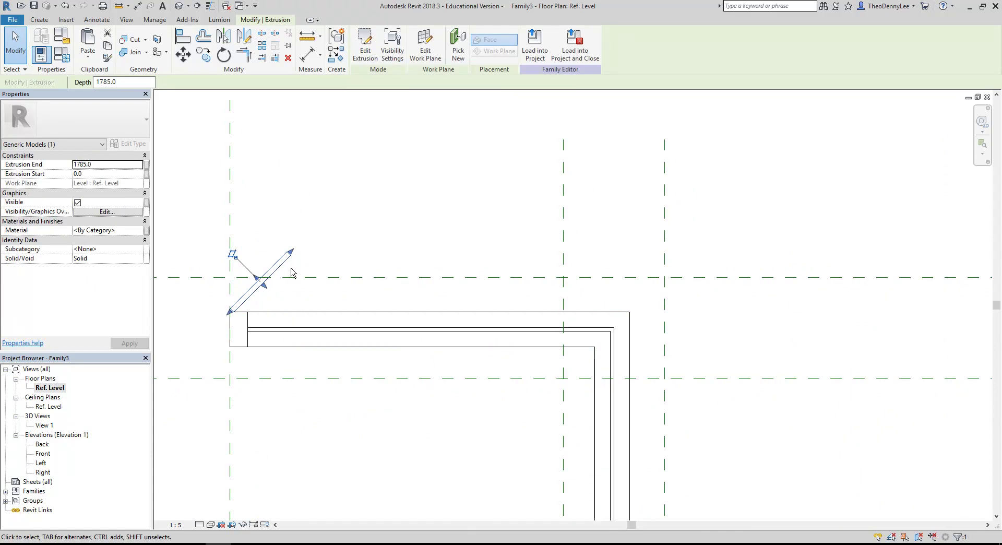
pyautogui.click(204, 61)
pyautogui.click(280, 206)
pyautogui.click(337, 205)
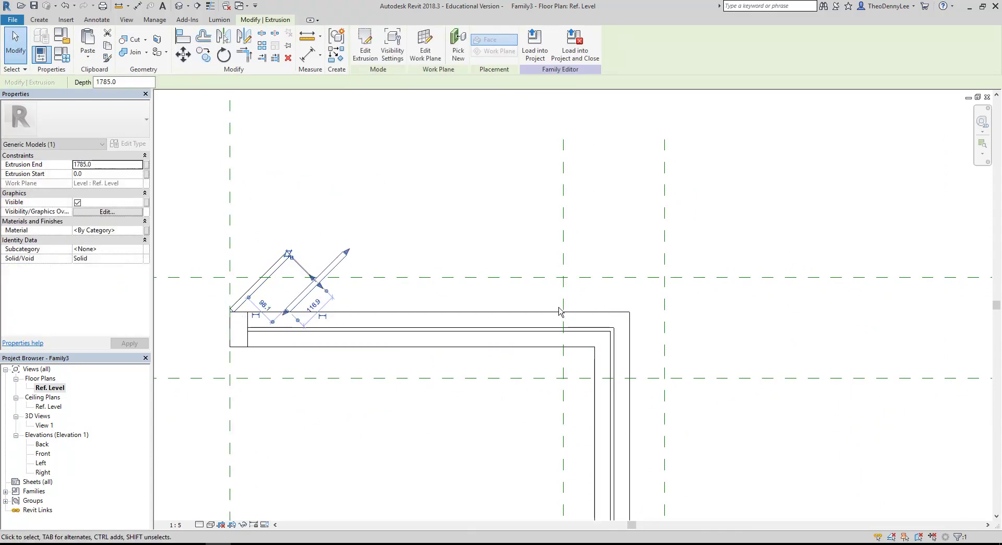
pyautogui.click(286, 152)
pyautogui.hotkey('ctrl', 'z')
# - Try a linear array of 5 fins along the frame's horizontal leg, and undo the array
pyautogui.click(277, 261)
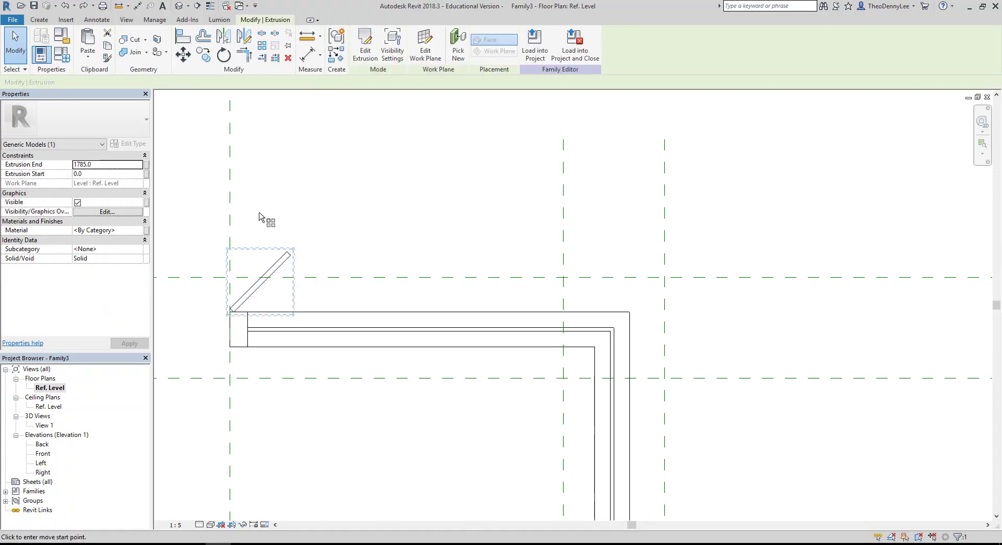
pyautogui.press('a')
pyautogui.press('r')
pyautogui.click(263, 236)
pyautogui.click(395, 239)
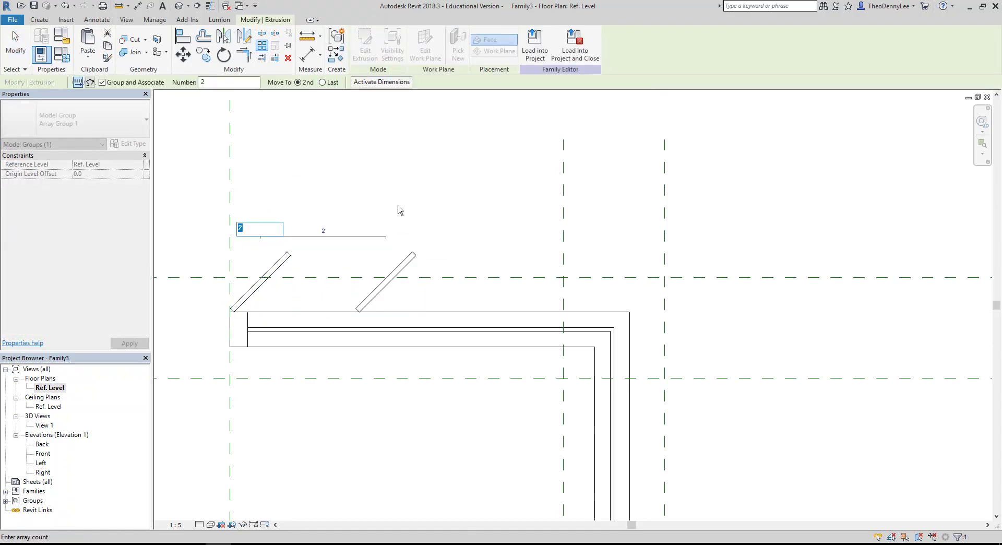
pyautogui.write('5')
pyautogui.press('Return')
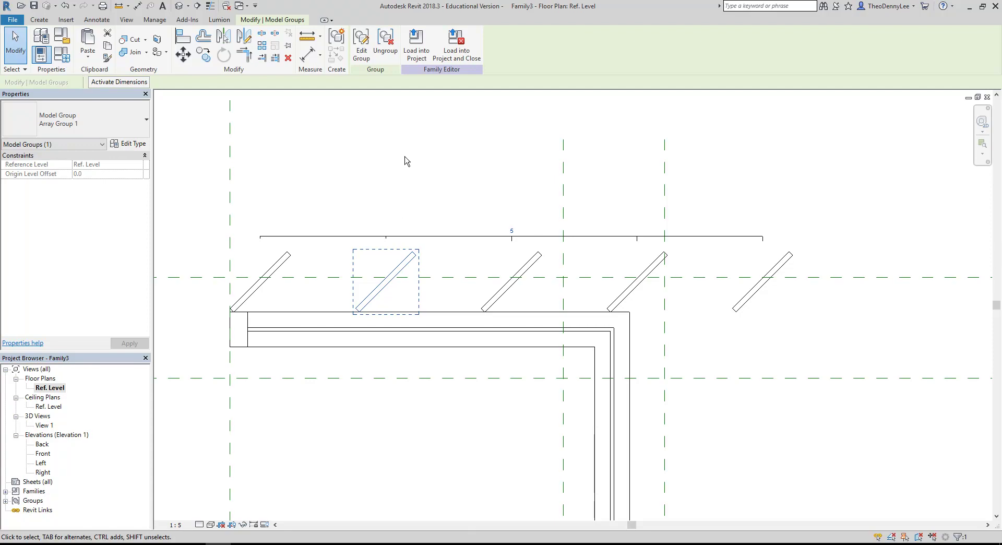
pyautogui.press('Escape')
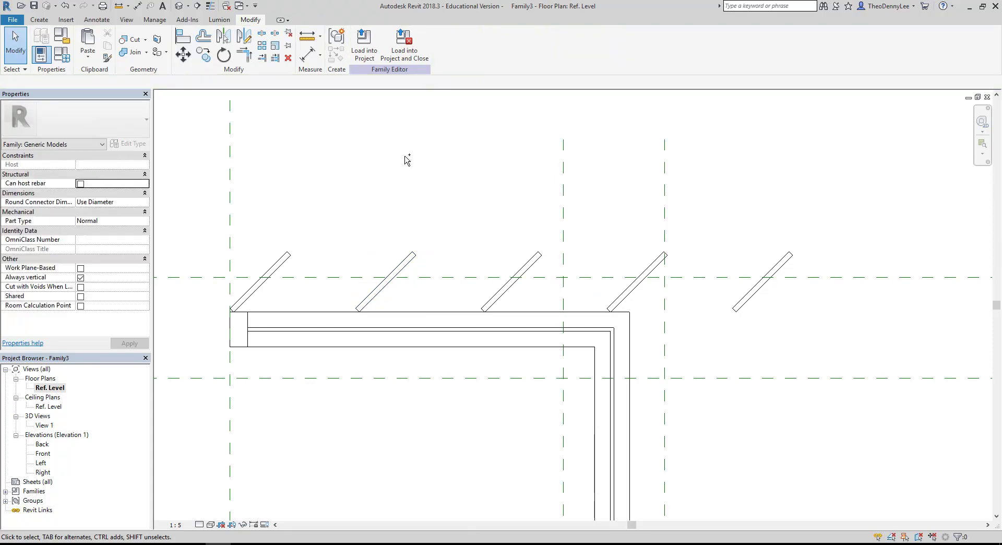
pyautogui.hotkey('ctrl', 'z')
# - Copy the single diagonal fin to the clipboard and deselect it
pyautogui.moveTo(405, 159); pyautogui.dragTo(569, 157, button='middle')
pyautogui.moveTo(555, 197); pyautogui.dragTo(467, 181, button='middle')
pyautogui.scroll(1, 468, 181)
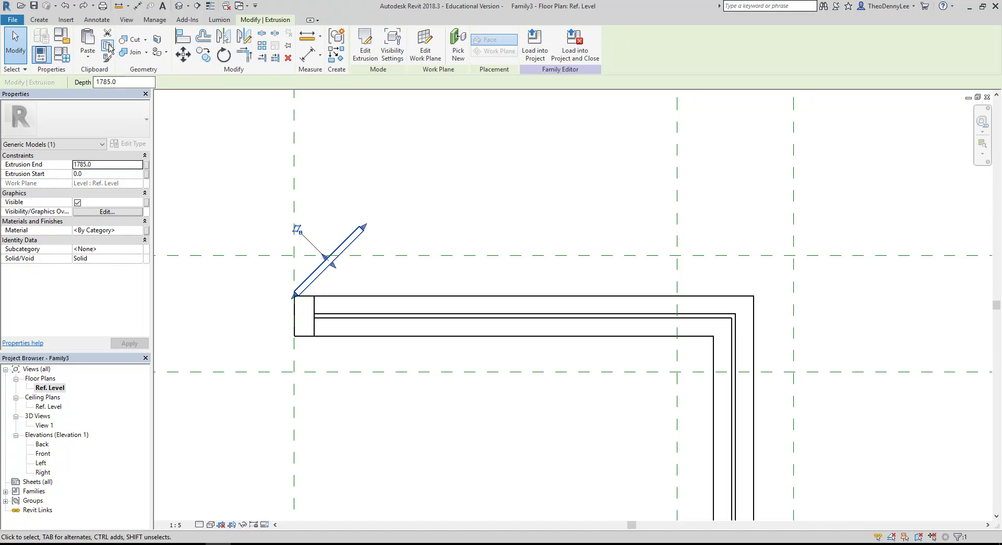
pyautogui.click(406, 180)
pyautogui.scroll(-2, 397, 204)
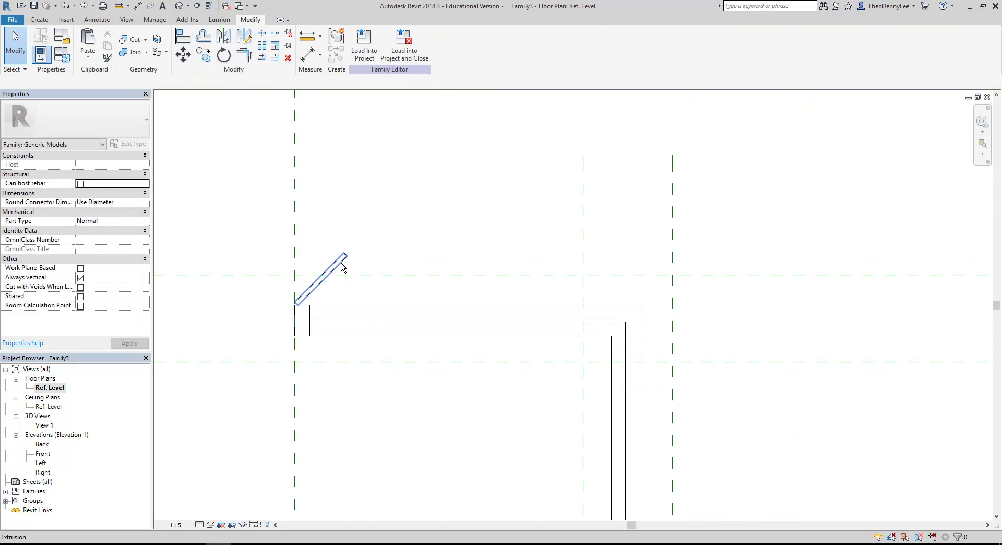
# - Create a new family from the metric generic model template
pyautogui.click(15, 19)
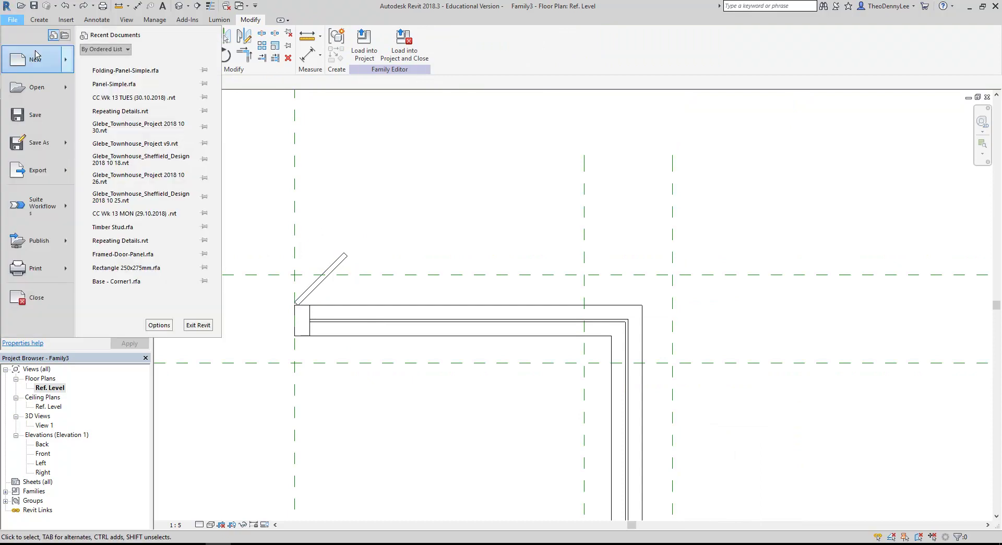
pyautogui.moveTo(35, 59)
pyautogui.click(167, 100)
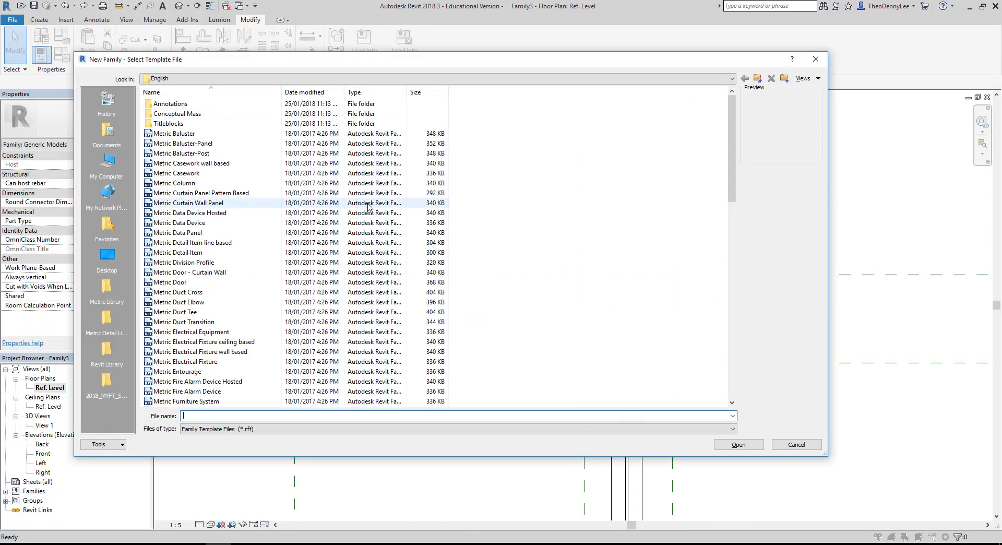
pyautogui.scroll(-7, 246, 232)
pyautogui.doubleClick(190, 302)
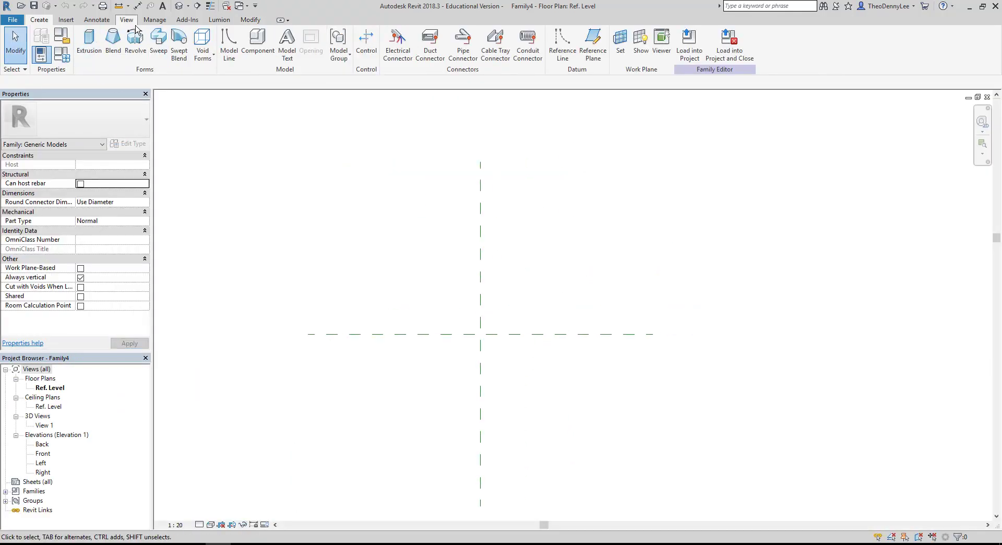
# - Paste the fin into the new family with its lower end at the intersection of the two reference planes
pyautogui.click(251, 19)
pyautogui.click(88, 42)
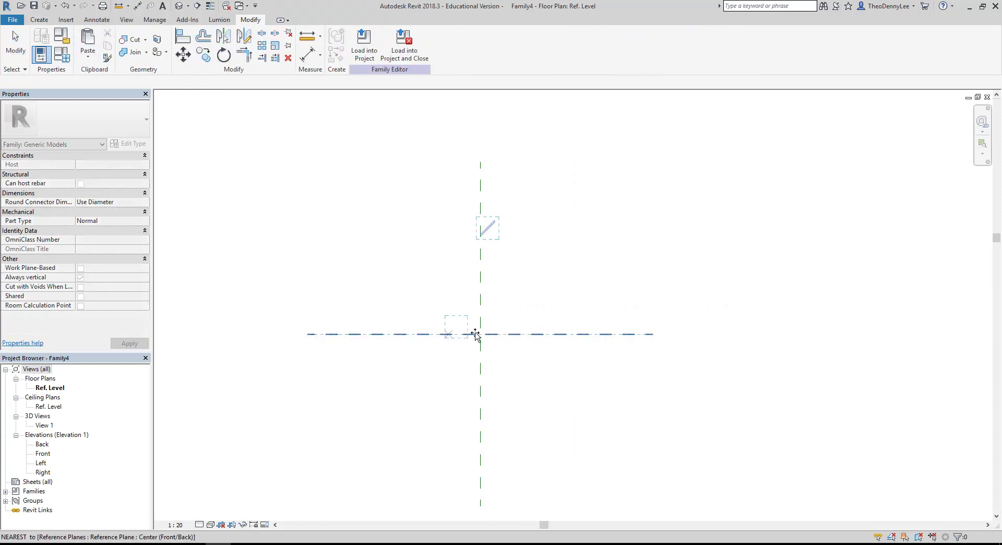
pyautogui.click(450, 345)
pyautogui.scroll(4, 405, 282)
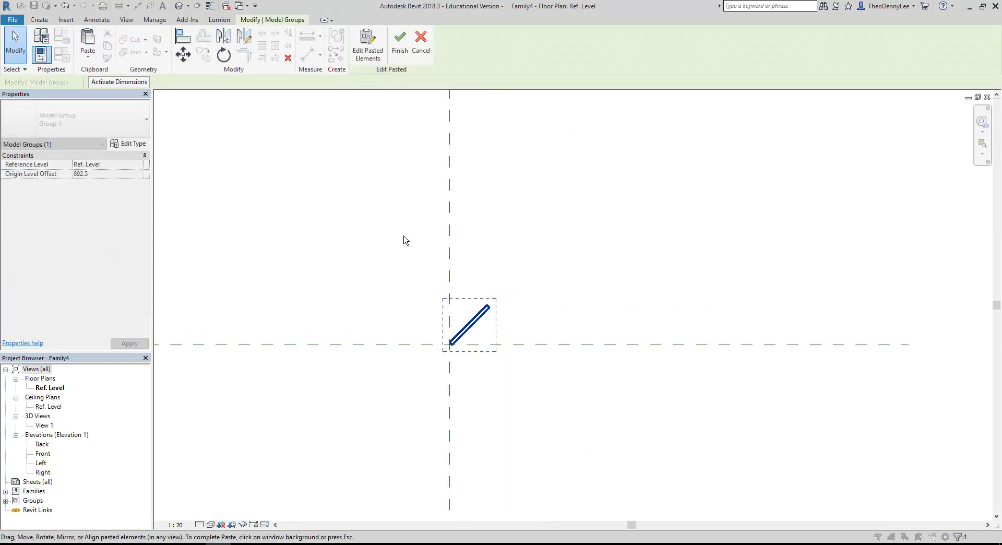
pyautogui.click(351, 312)
pyautogui.scroll(-3, 352, 313)
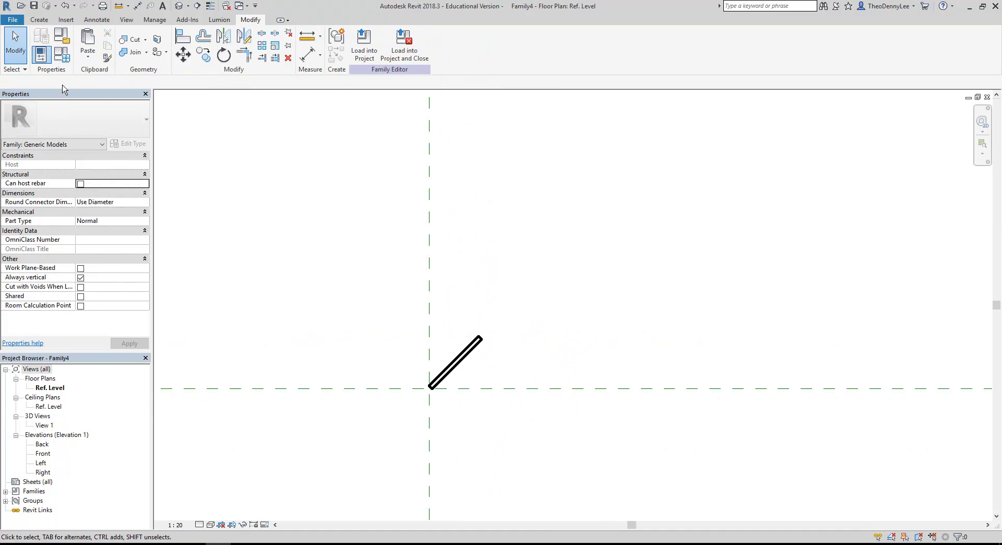
# - Save the new fin family as Louvre-Blade-Simple in the Windows folder of the Revit Library
pyautogui.click(20, 23)
pyautogui.moveTo(52, 142)
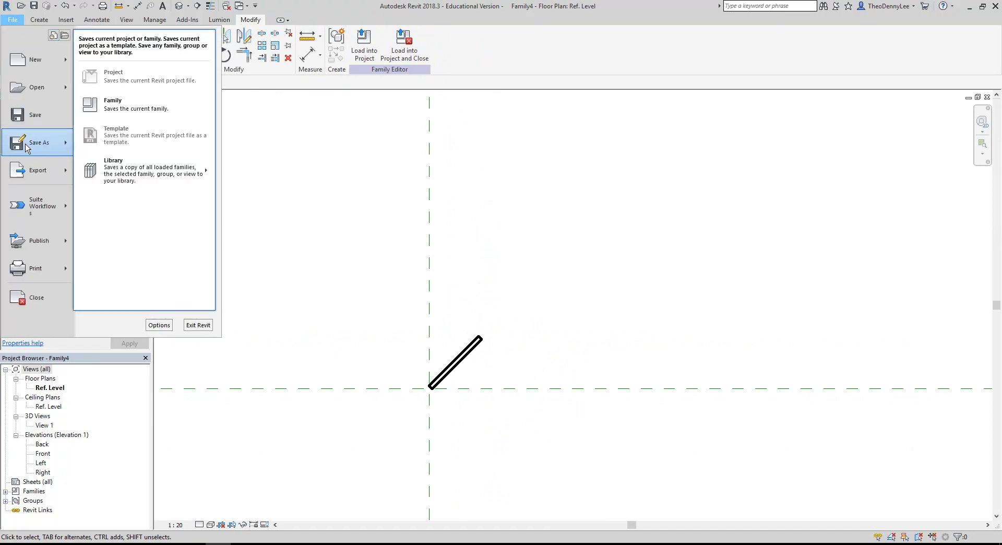
pyautogui.click(172, 100)
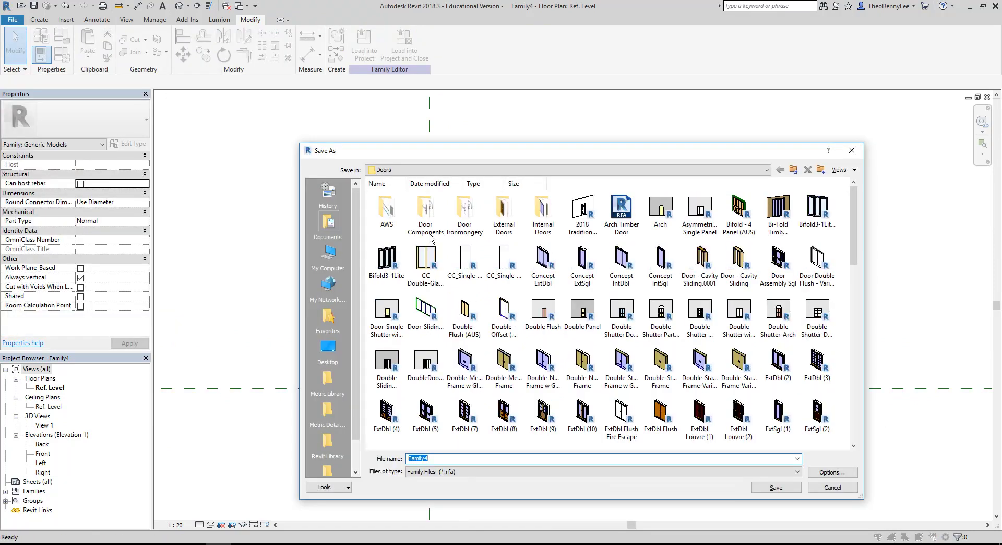
pyautogui.click(794, 170)
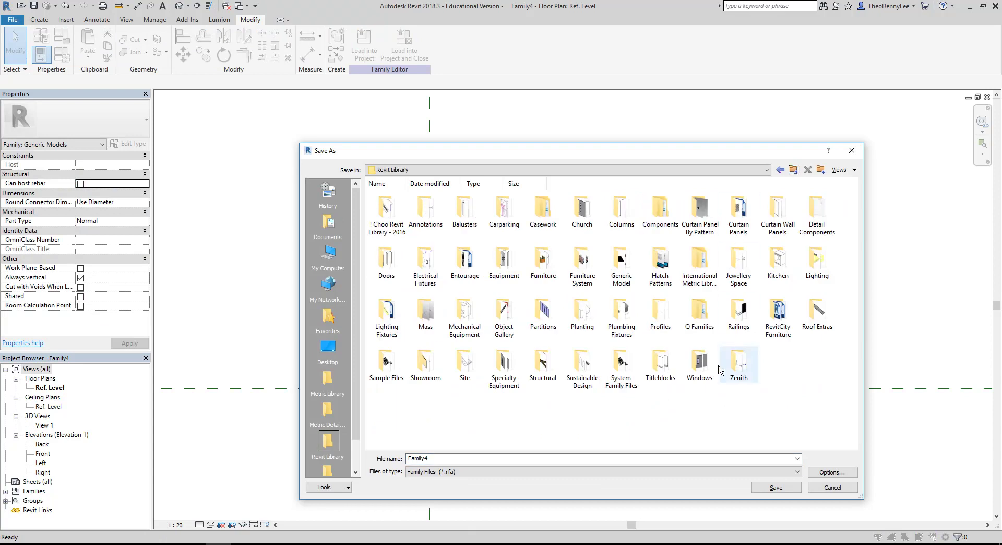
pyautogui.doubleClick(700, 363)
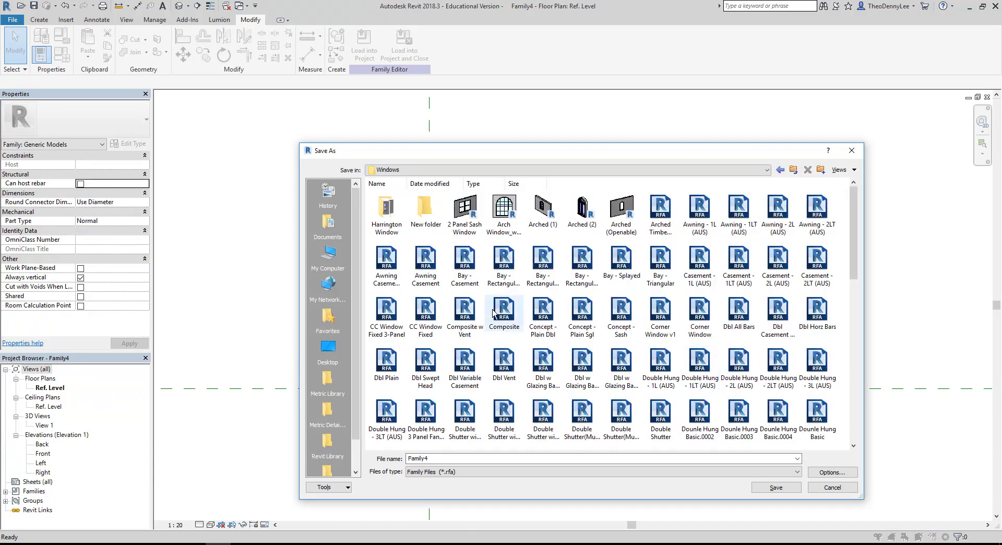
pyautogui.doubleClick(458, 458)
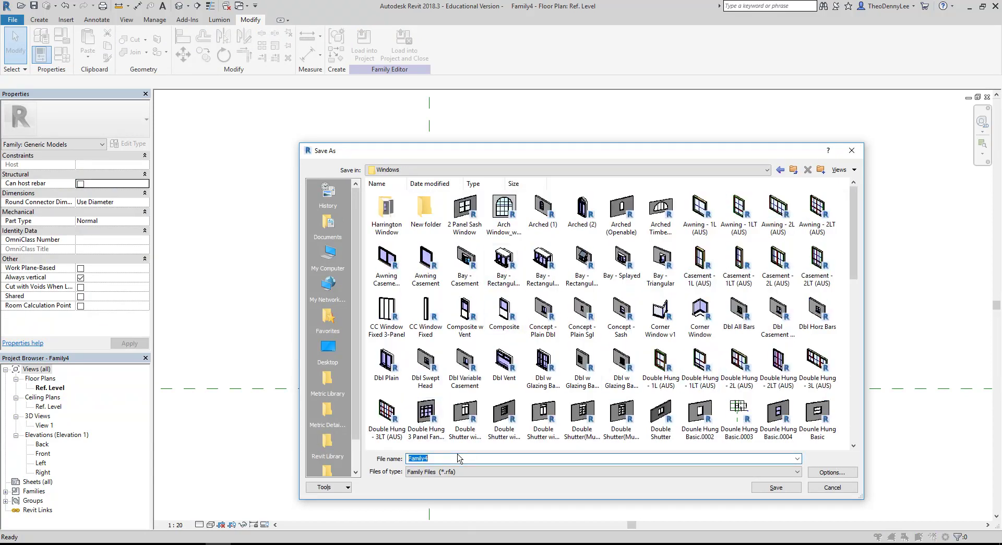
pyautogui.write('Louvre-Blade-Simple')
pyautogui.click(776, 487)
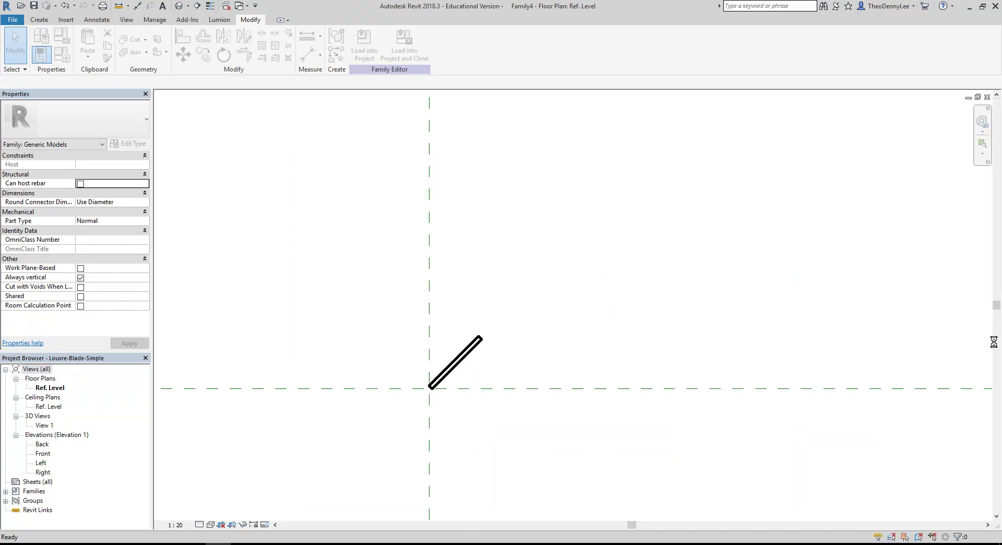
pyautogui.click(365, 52)
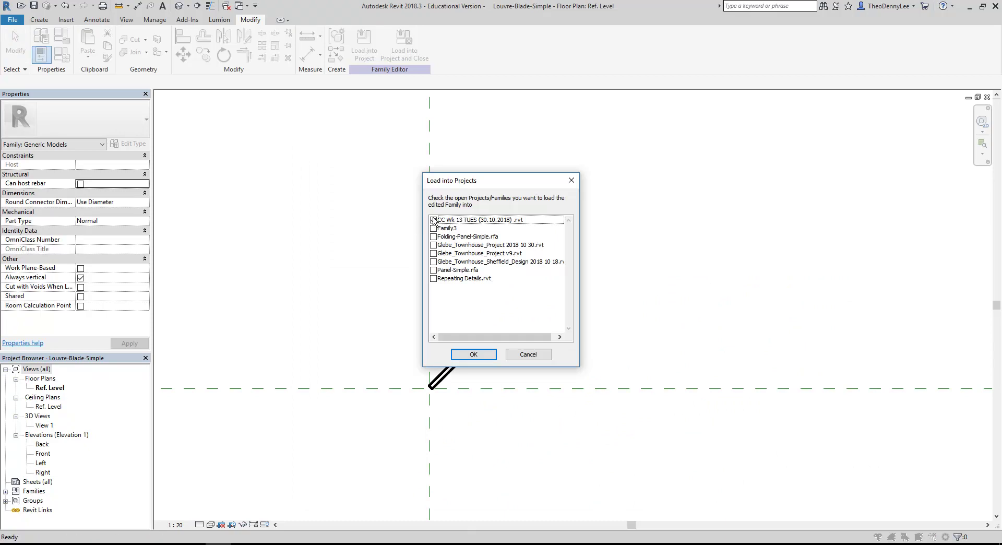
pyautogui.click(434, 220)
pyautogui.click(529, 355)
# - Change the blade family's category from Generic Models to Windows
pyautogui.moveTo(356, 284); pyautogui.dragTo(443, 293, button='middle')
pyautogui.click(62, 37)
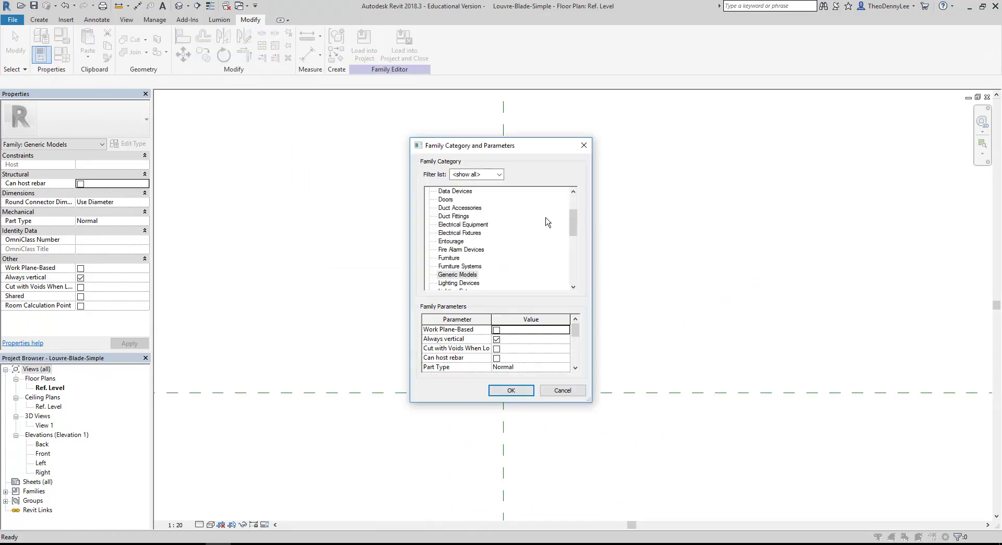
pyautogui.moveTo(572, 218); pyautogui.dragTo(575, 272)
pyautogui.click(450, 283)
pyautogui.click(509, 391)
pyautogui.moveTo(410, 376); pyautogui.dragTo(443, 387, button='middle')
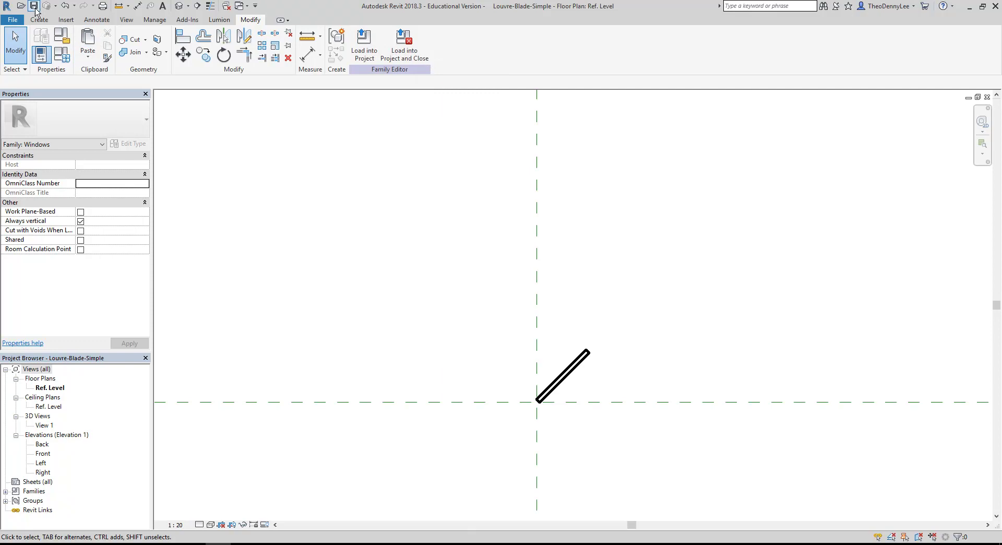
# - Load the blade family into Family3 and place one instance above the frame's horizontal leg, replacing the original fin
pyautogui.click(364, 42)
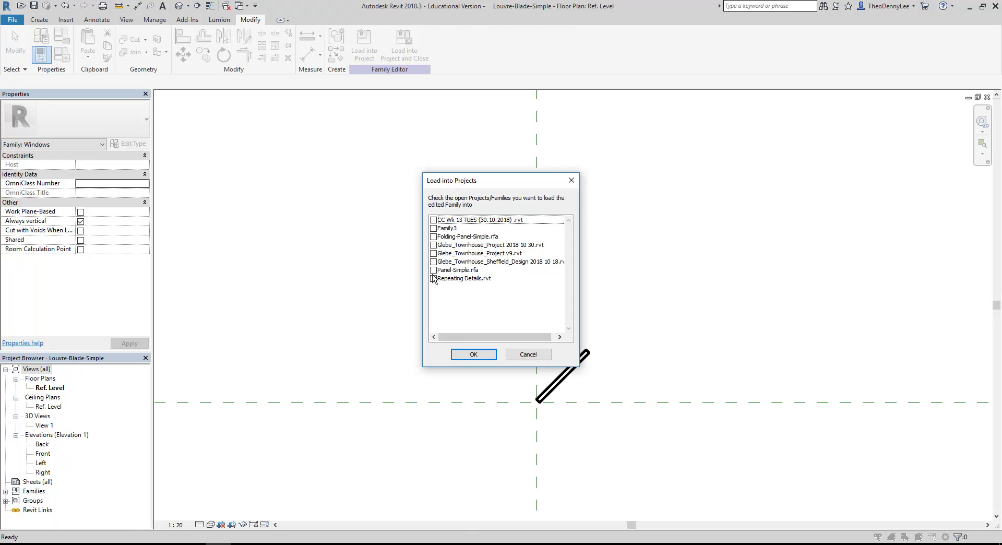
pyautogui.click(433, 228)
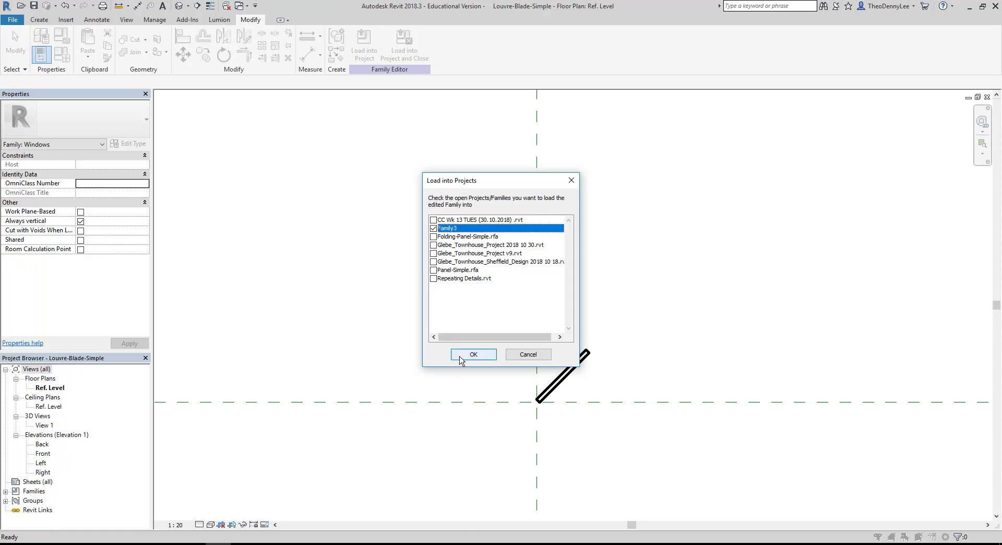
pyautogui.click(460, 359)
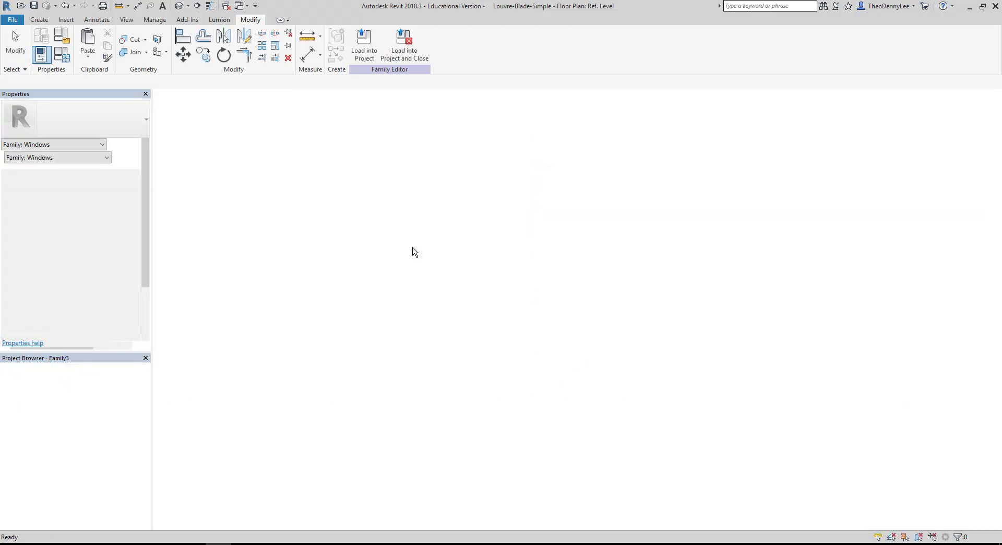
pyautogui.click(498, 291)
pyautogui.press('Escape')
pyautogui.click(433, 298)
pyautogui.press('Delete')
# - Move the blade so its lower end sits on the vertical reference plane at the outer edge of the frame's free end
pyautogui.scroll(2, 432, 295)
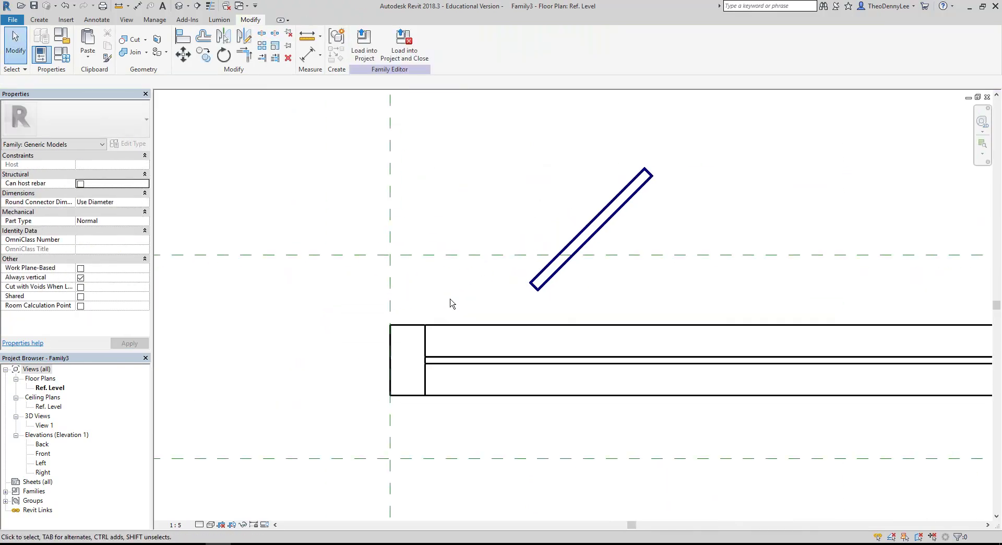
pyautogui.click(531, 287)
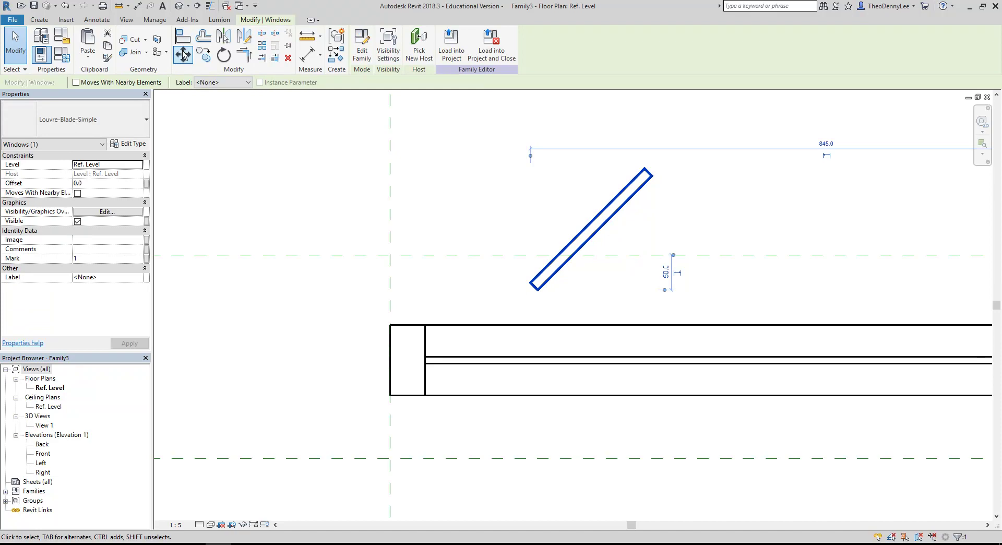
pyautogui.click(182, 54)
pyautogui.scroll(2, 567, 308)
pyautogui.click(531, 282)
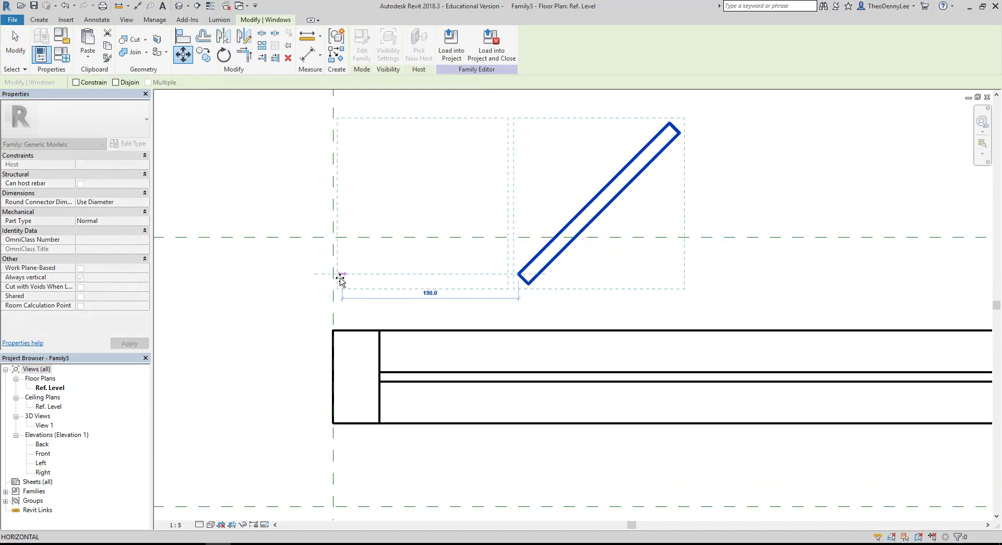
pyautogui.click(333, 275)
pyautogui.click(182, 54)
pyautogui.scroll(2, 336, 313)
pyautogui.click(349, 272)
pyautogui.click(350, 344)
pyautogui.scroll(-4, 570, 315)
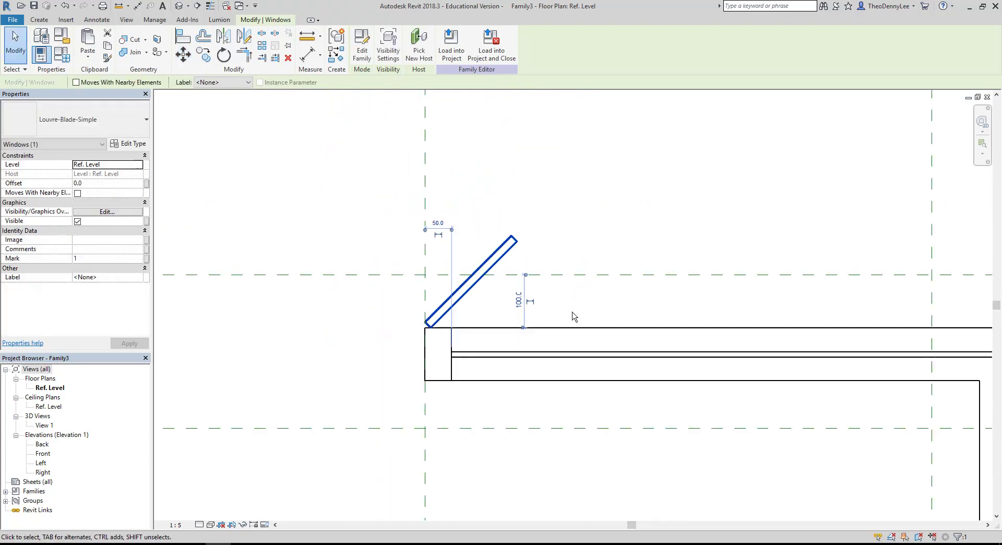
pyautogui.click(262, 46)
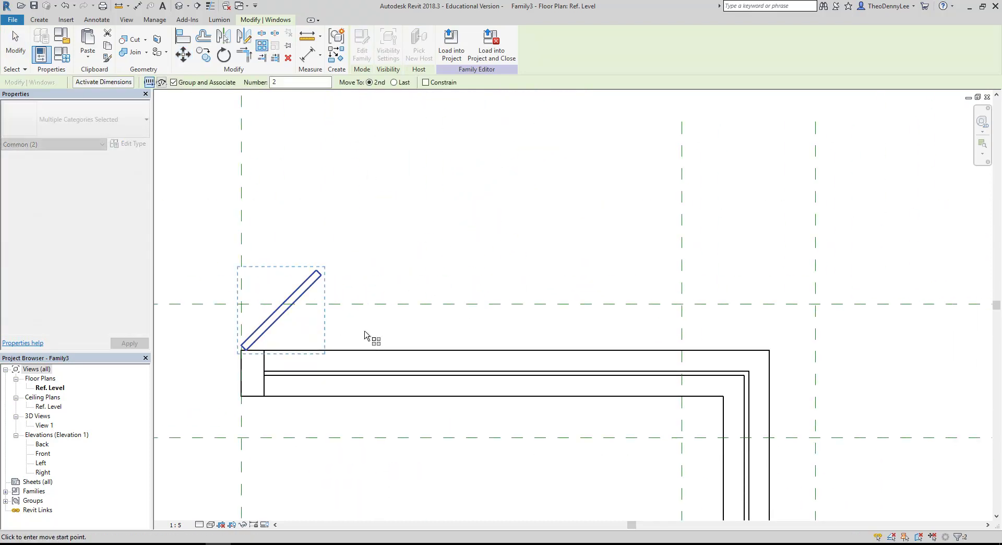
pyautogui.click(393, 82)
pyautogui.click(320, 272)
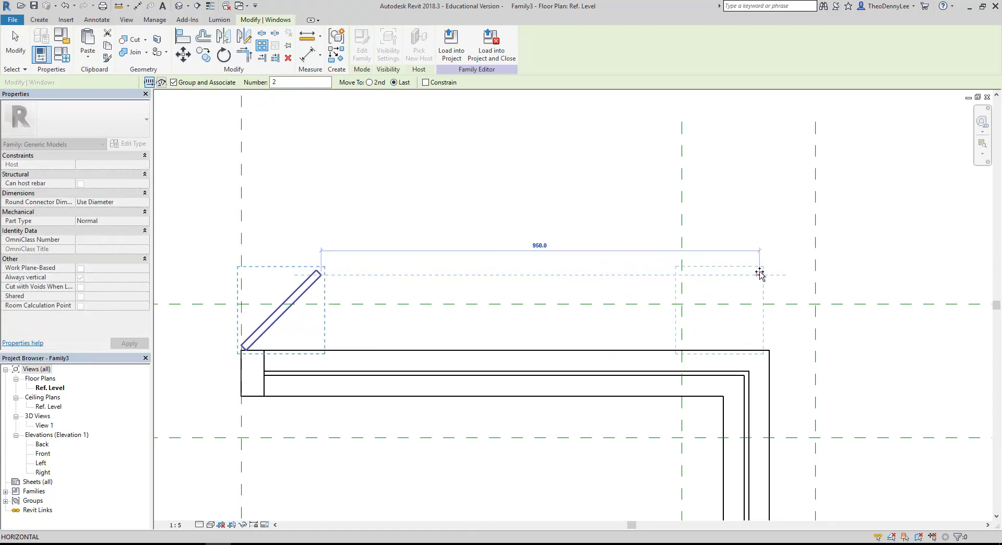
pyautogui.scroll(-3, 763, 252)
pyautogui.press('Escape')
pyautogui.scroll(3, 408, 325)
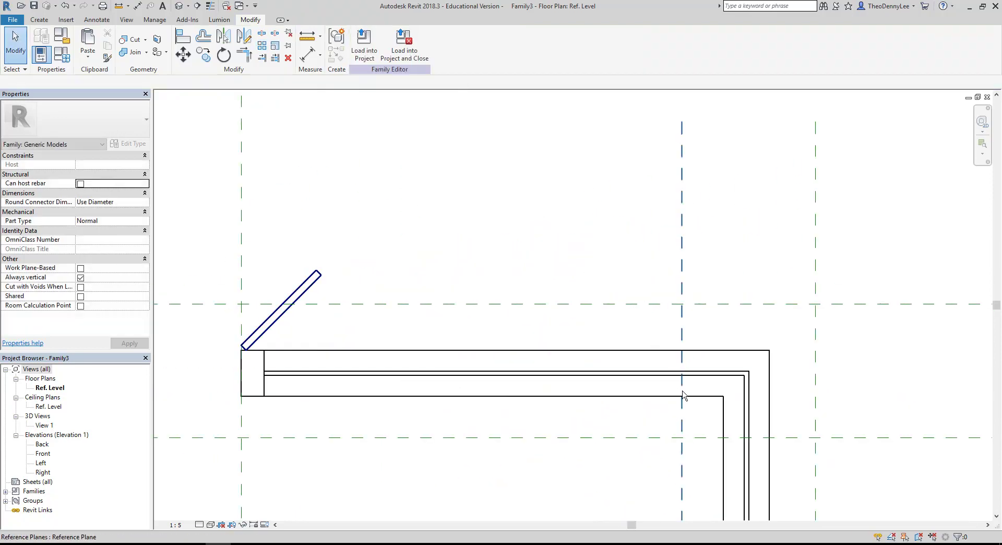
# - Copy the vertical reference plane beyond the corner onto the frame's outer vertical edge
pyautogui.click(816, 388)
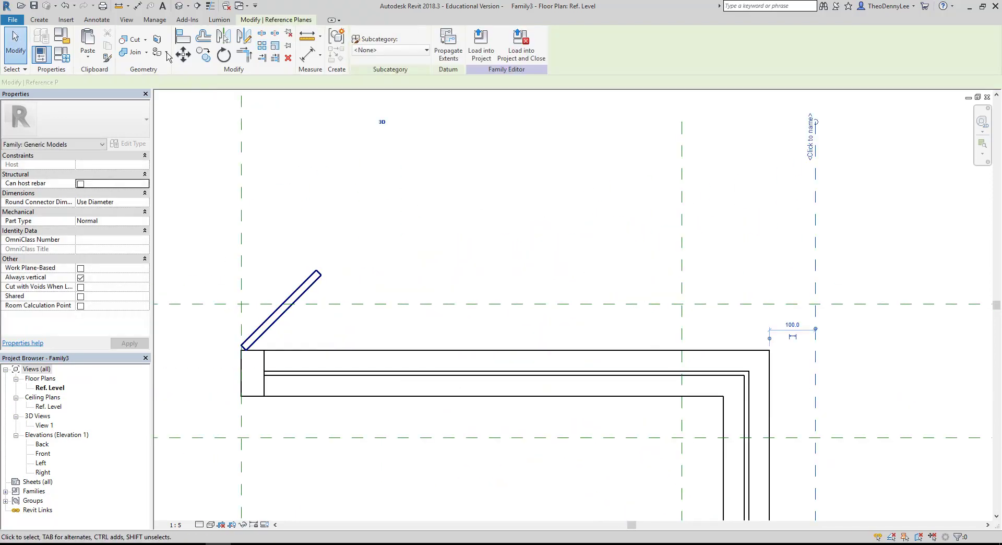
pyautogui.click(203, 54)
pyautogui.scroll(3, 770, 410)
pyautogui.click(827, 339)
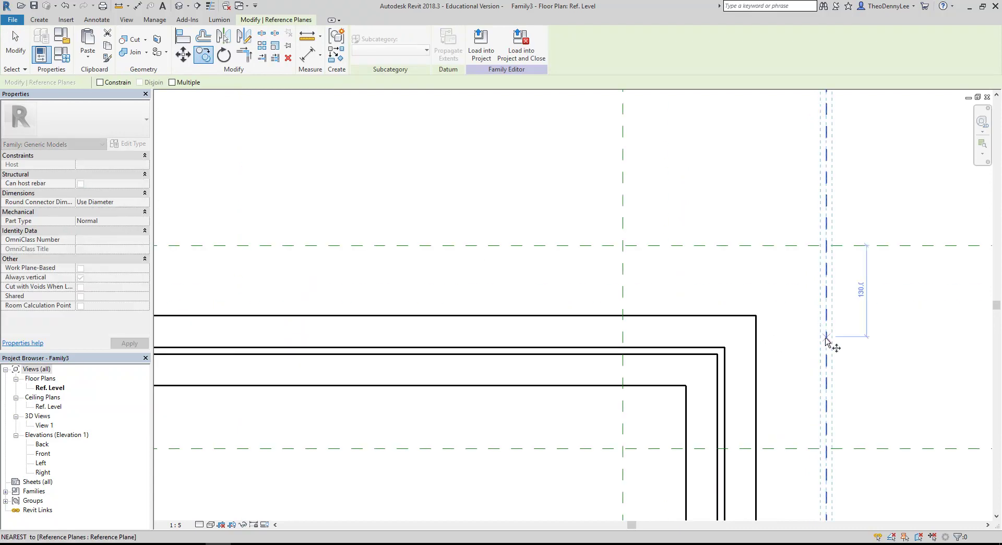
pyautogui.click(757, 345)
pyautogui.scroll(-3, 462, 272)
pyautogui.press('Escape')
# - Array the blade linearly along the horizontal leg as 5 members, with the last blade's tip on the copied reference plane
pyautogui.moveTo(375, 193); pyautogui.dragTo(469, 213, button='middle')
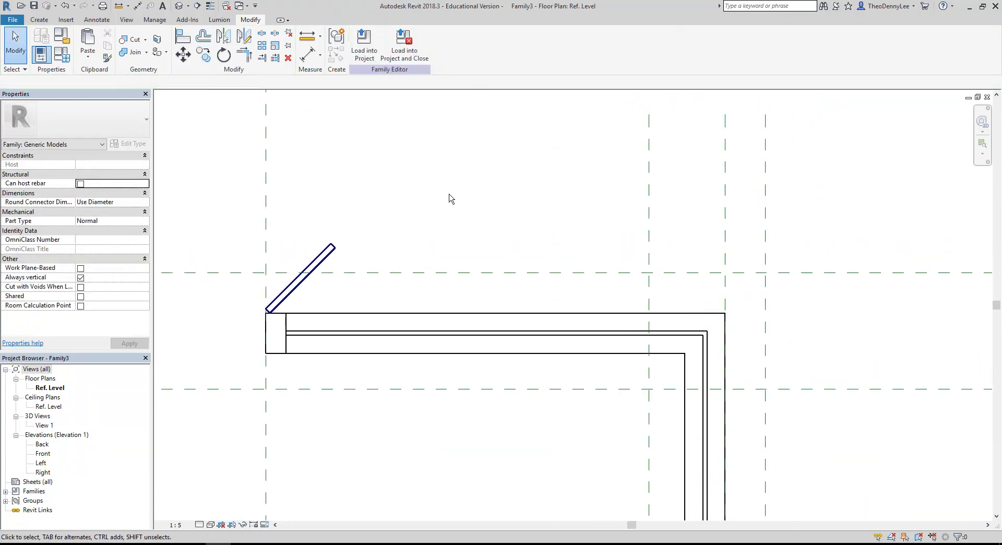
pyautogui.click(300, 277)
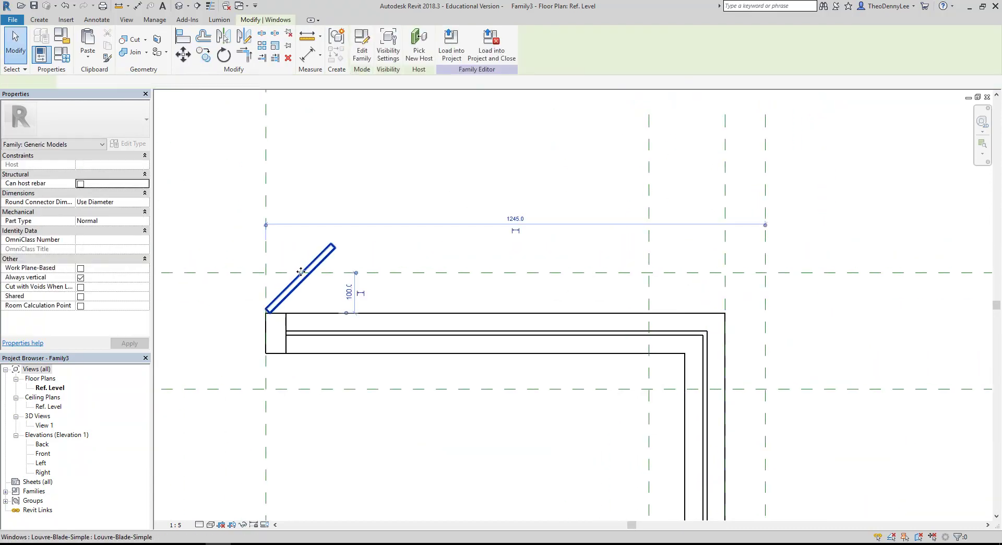
pyautogui.click(263, 47)
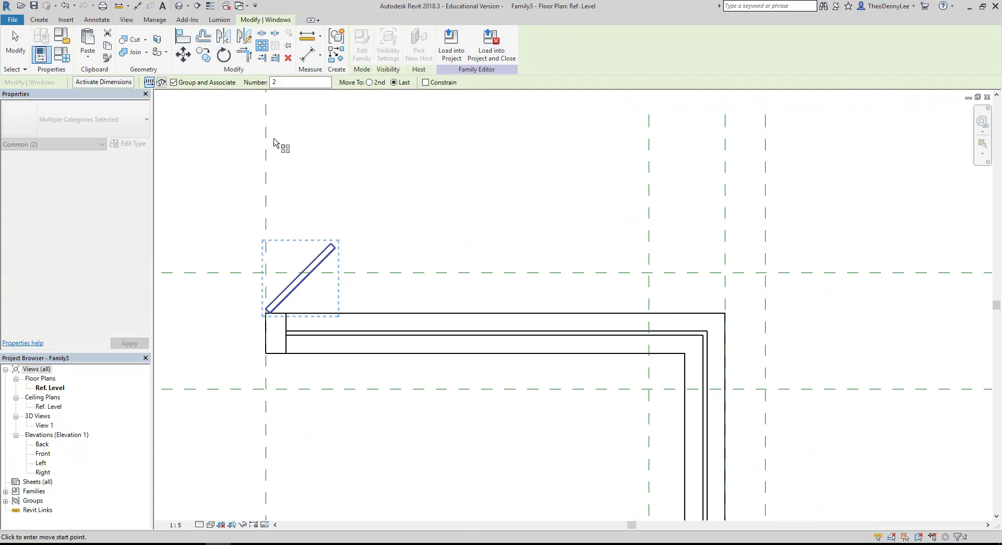
pyautogui.click(335, 247)
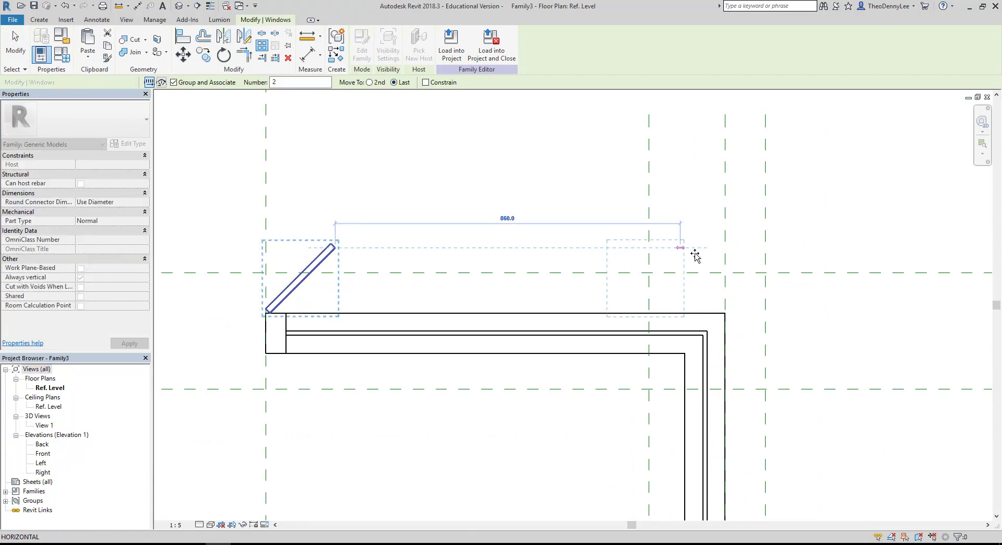
pyautogui.click(726, 248)
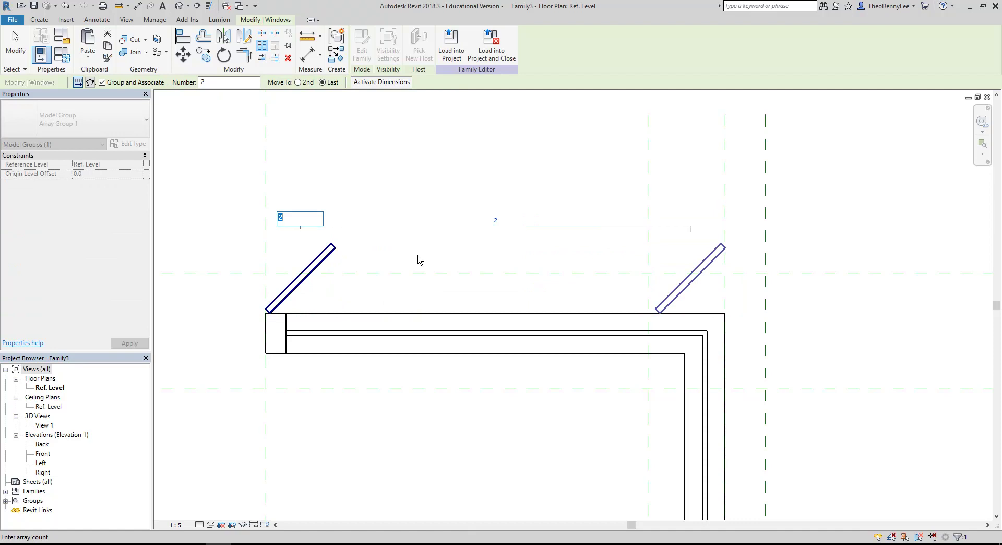
pyautogui.write('5')
pyautogui.press('Return')
pyautogui.click(394, 141)
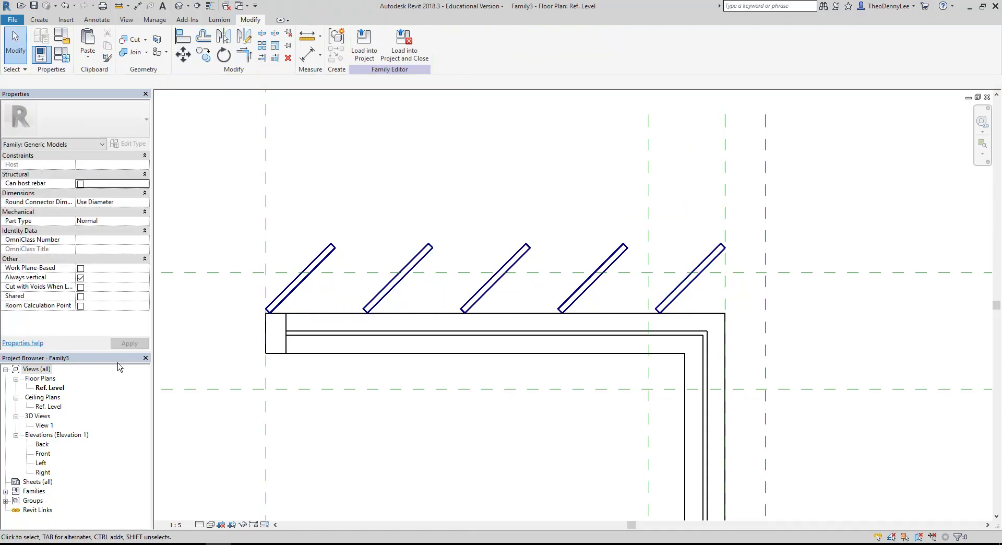
# - Open the 3D view showing the blades from outside and change the corner window family's category to Windows
pyautogui.doubleClick(54, 426)
pyautogui.keyDown('shift'); pyautogui.moveTo(684, 337); pyautogui.dragTo(353, 450, button='middle'); pyautogui.keyUp('shift')
pyautogui.moveTo(288, 402); pyautogui.dragTo(336, 392, button='middle')
pyautogui.scroll(3, 336, 392)
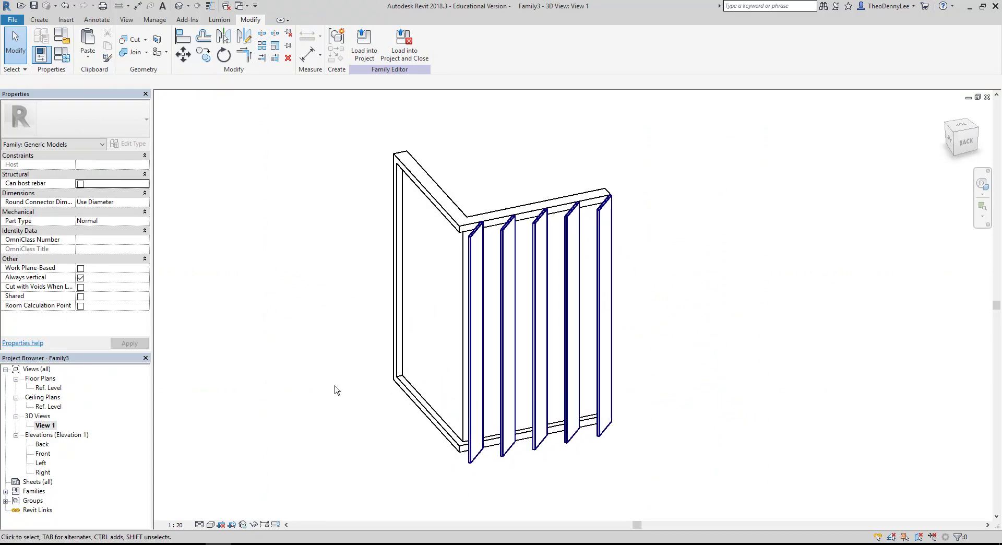
pyautogui.click(45, 38)
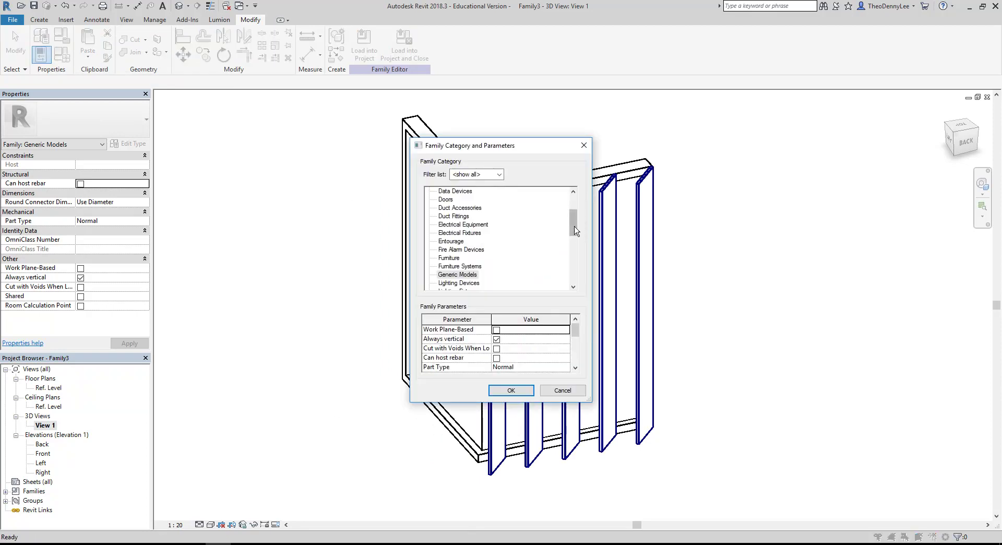
pyautogui.moveTo(577, 233); pyautogui.dragTo(575, 280)
pyautogui.click(449, 274)
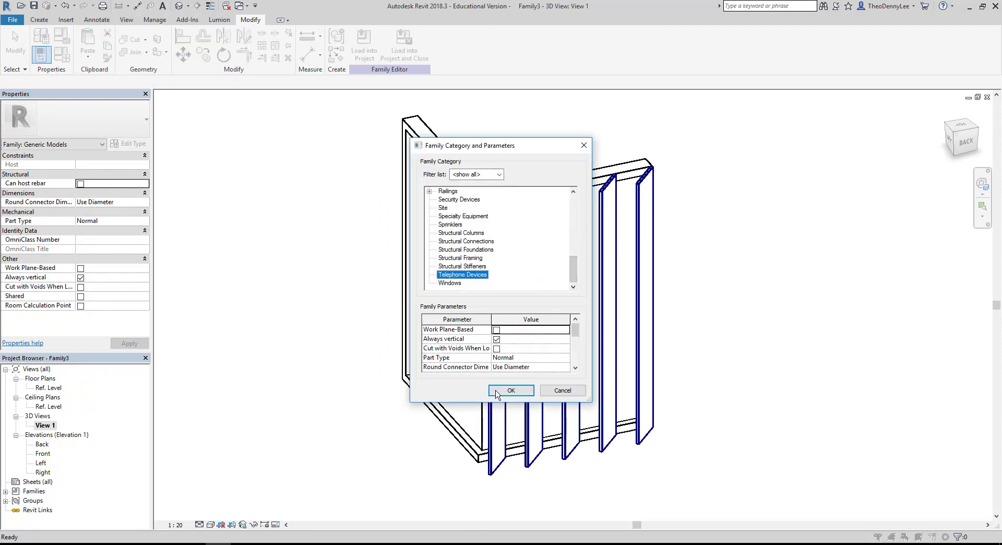
pyautogui.click(451, 286)
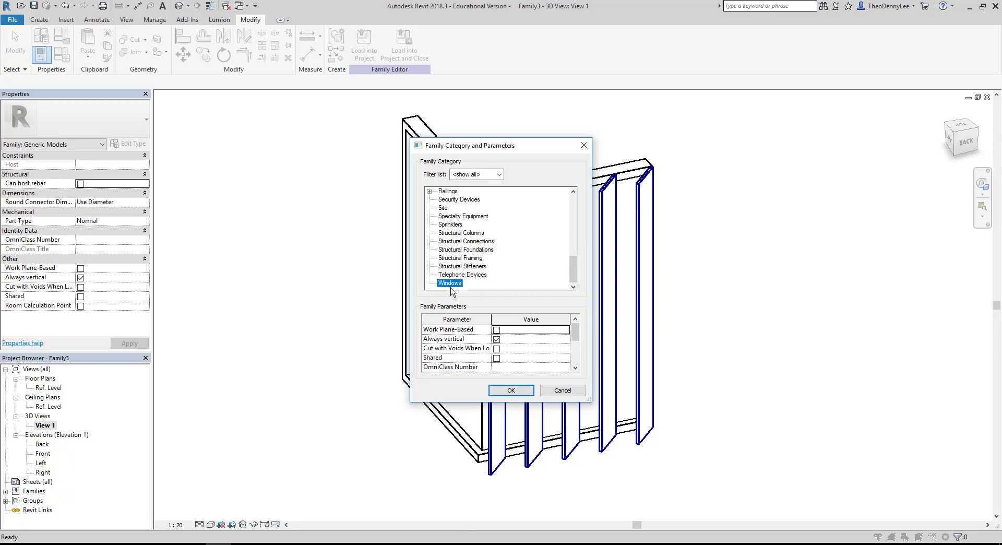
pyautogui.click(511, 393)
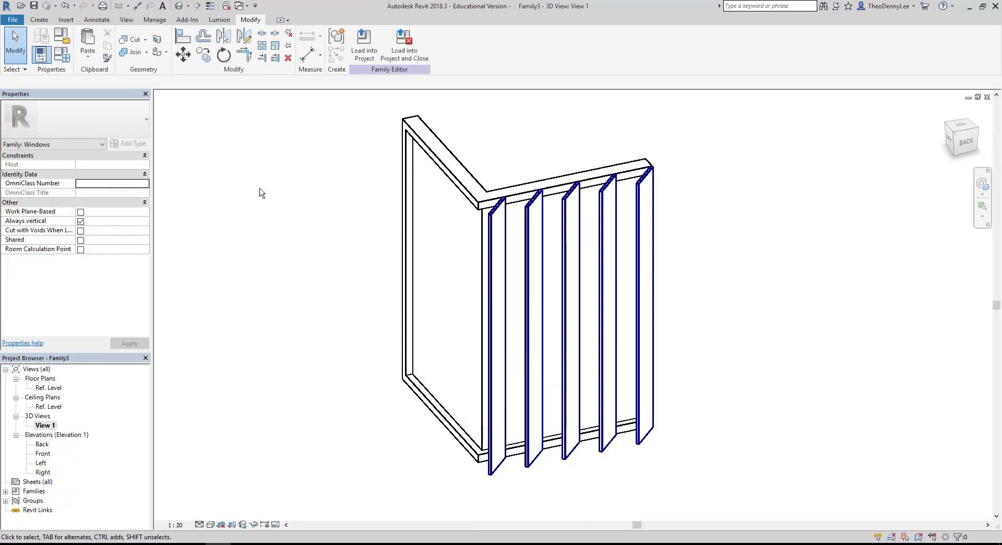
# - Assign the Glass material to the L-shaped glass extrusion inside the window frame
pyautogui.moveTo(262, 190)
pyautogui.mouseDown(button='middle')
pyautogui.moveTo(315, 251)
pyautogui.moveTo(359, 273)
pyautogui.moveTo(295, 237)
pyautogui.moveTo(271, 252)
pyautogui.moveTo(293, 246)
pyautogui.moveTo(484, 333)
pyautogui.moveTo(363, 281)
pyautogui.moveTo(454, 273)
pyautogui.moveTo(341, 257)
pyautogui.moveTo(366, 245)
pyautogui.mouseUp(button='middle')
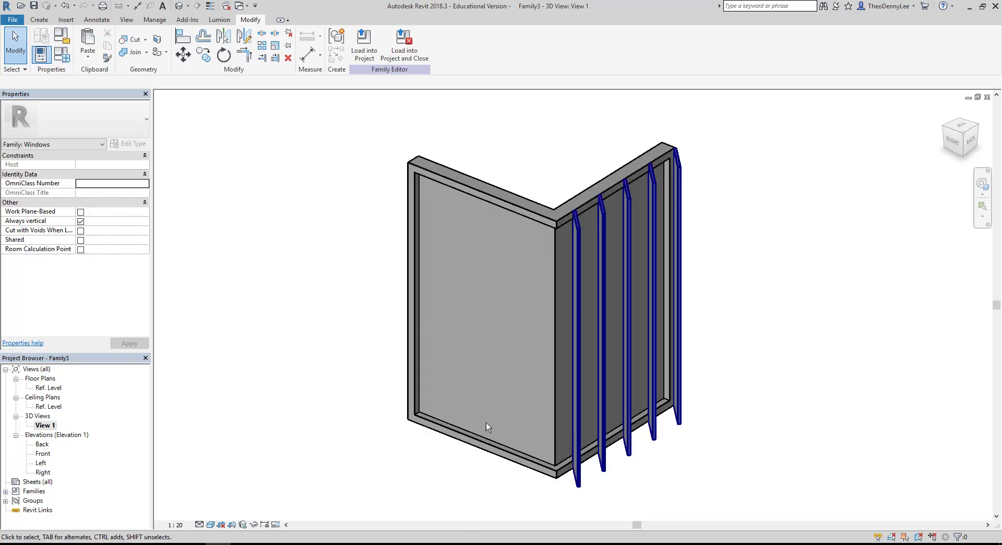
pyautogui.click(556, 419)
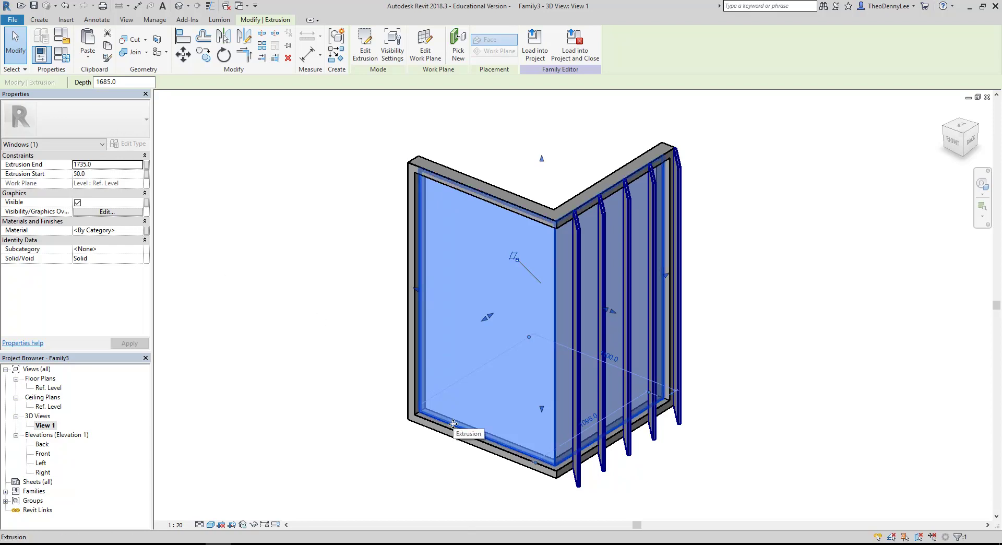
pyautogui.click(146, 230)
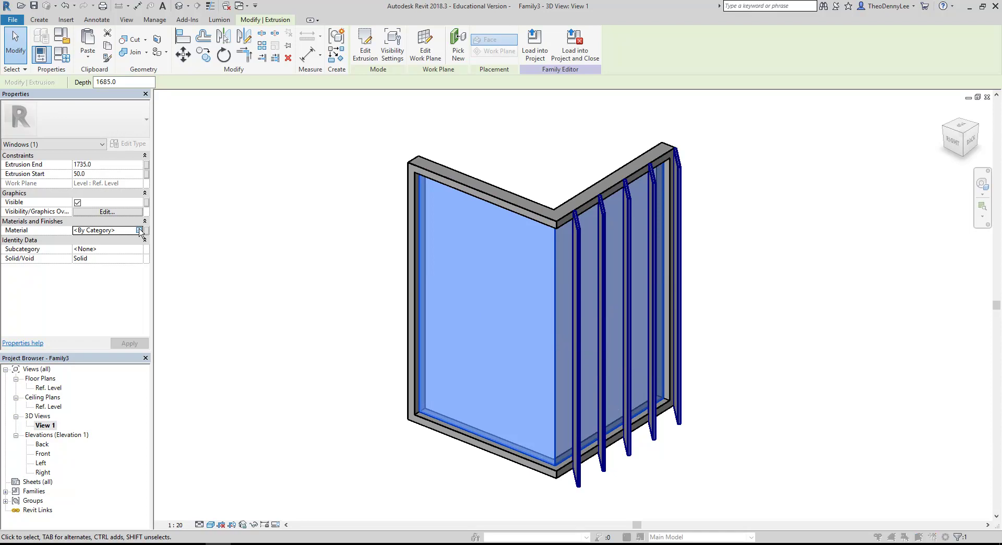
pyautogui.click(229, 243)
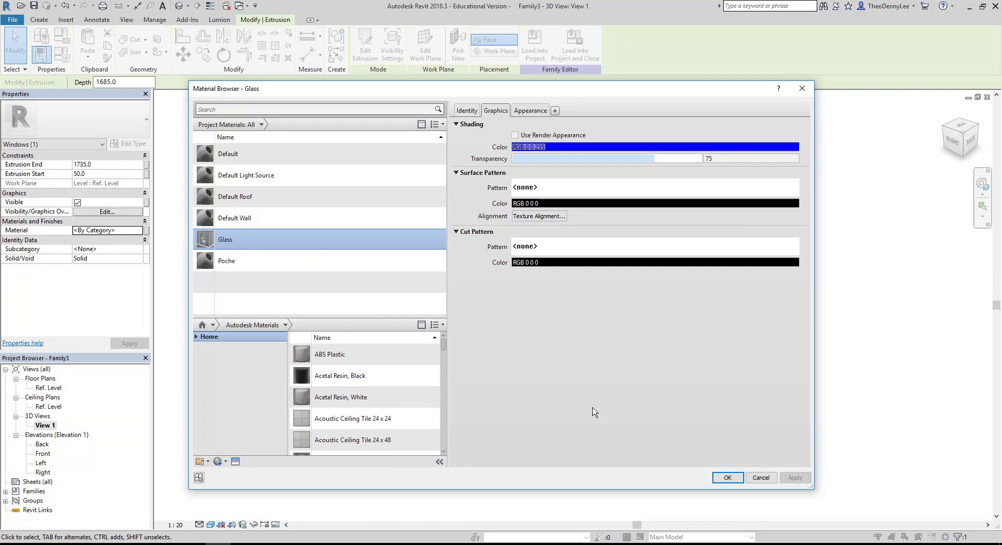
pyautogui.click(741, 475)
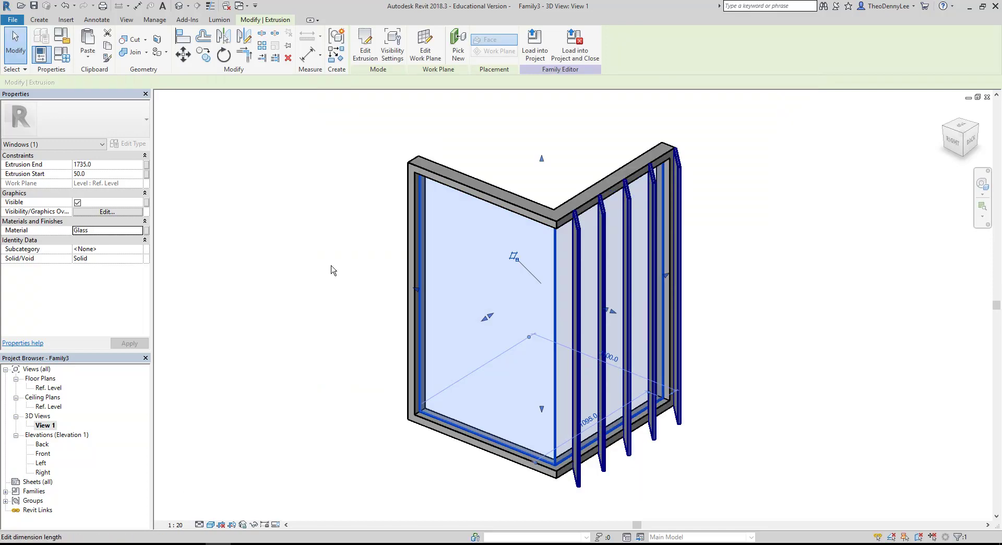
pyautogui.click(334, 265)
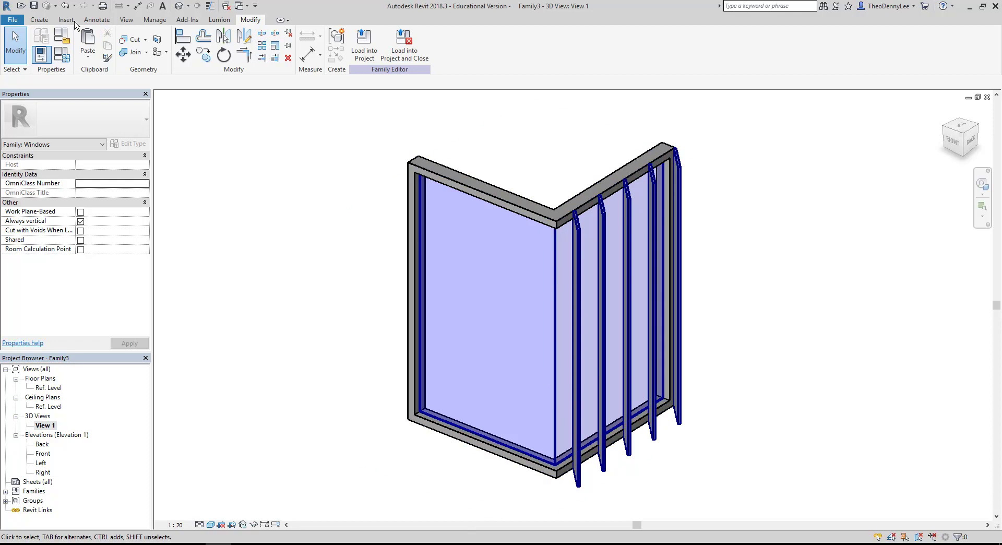
# - Save the family in the Windows folder as Floating-Corner-Window
pyautogui.click(35, 6)
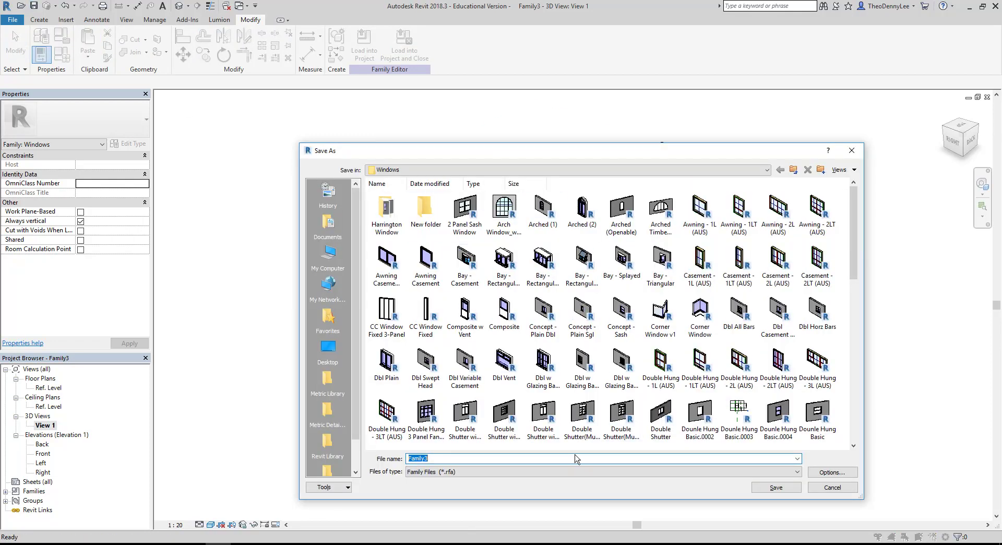
pyautogui.write('Floating-Corner-Window')
pyautogui.click(775, 487)
# - Load the family into the project CC Wk 13 TUES (30.10.2018).rvt only
pyautogui.click(364, 42)
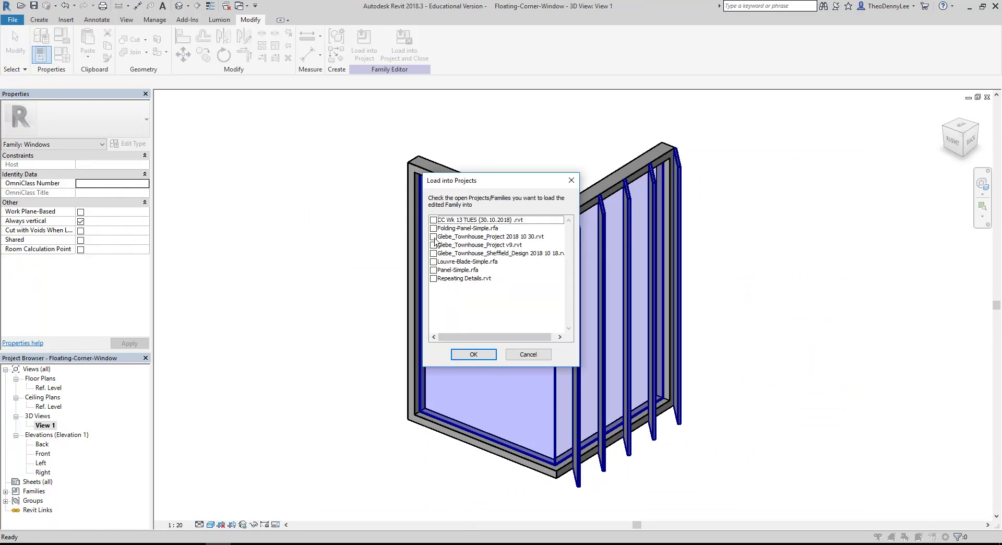
pyautogui.click(434, 220)
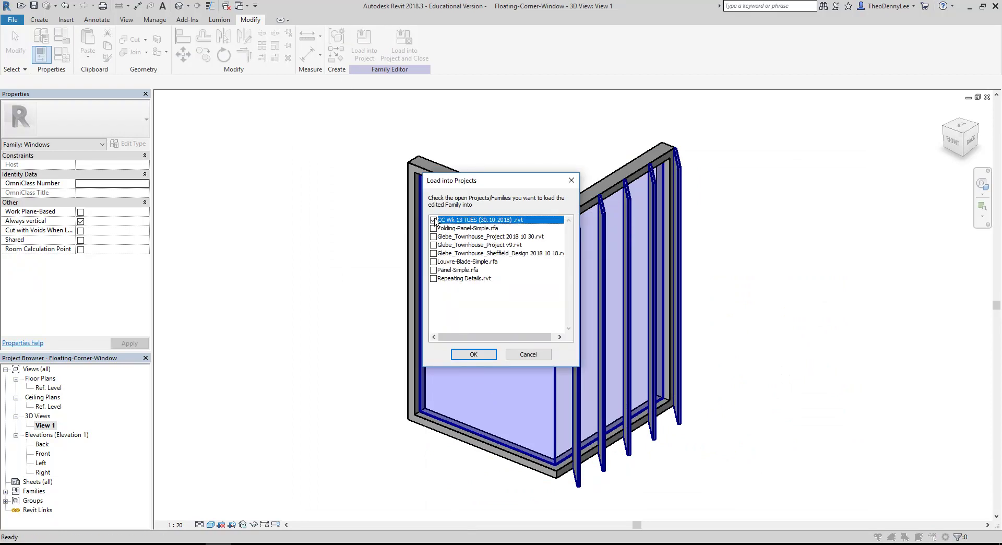
pyautogui.click(474, 354)
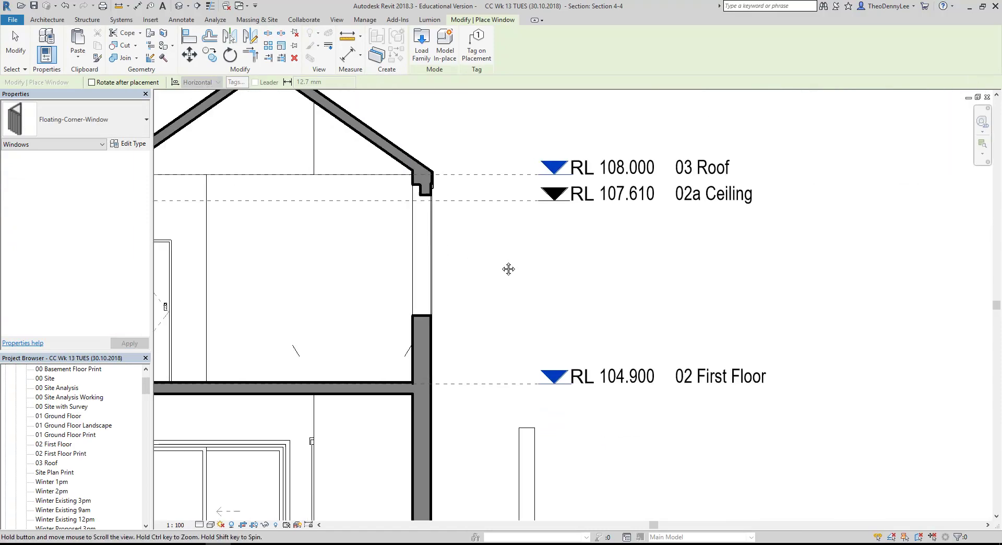
# - Save the project and place the Floating-Corner-Window at the wall corner opening in the 02 First Floor Print plan
pyautogui.moveTo(463, 261); pyautogui.dragTo(724, 280, button='middle')
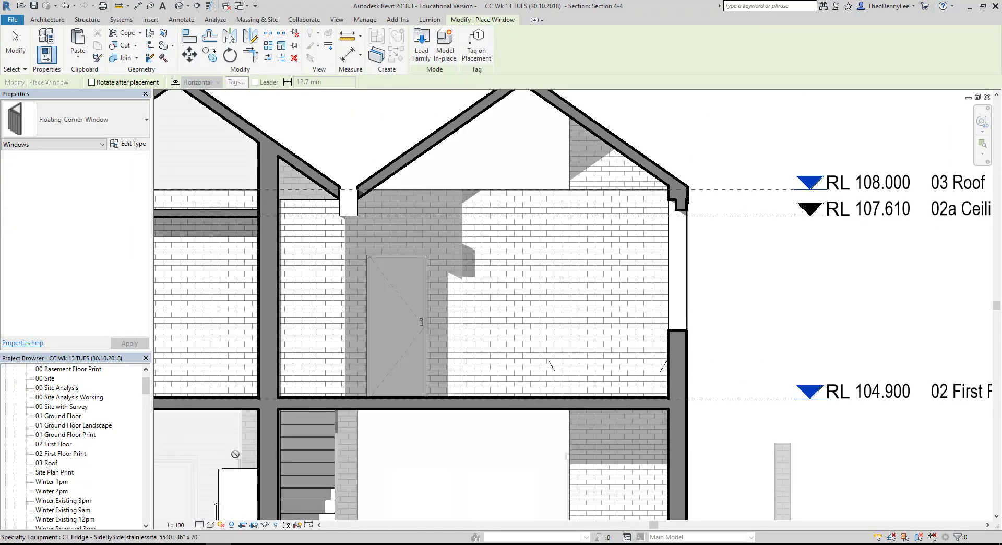
pyautogui.doubleClick(56, 454)
pyautogui.scroll(8, 477, 270)
pyautogui.click(48, 21)
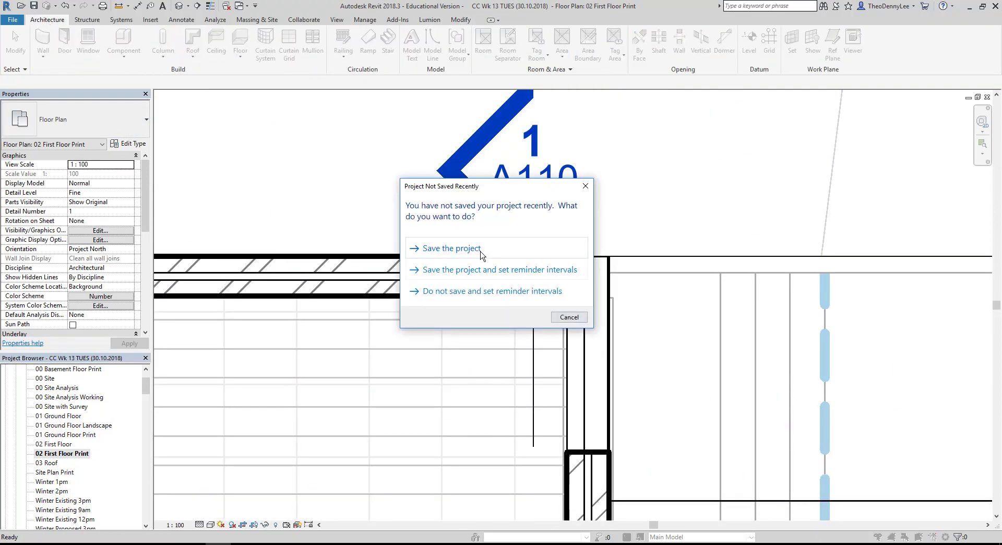
pyautogui.click(483, 255)
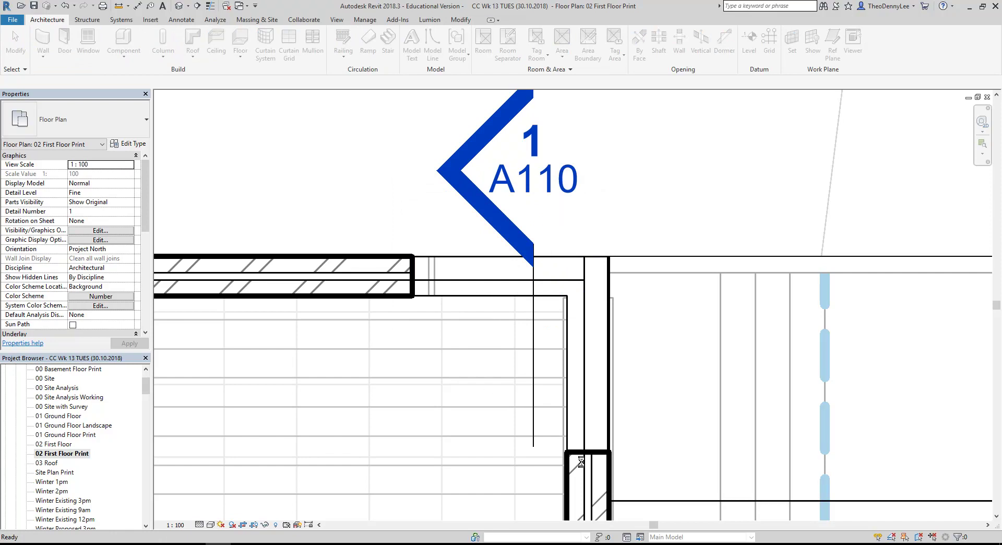
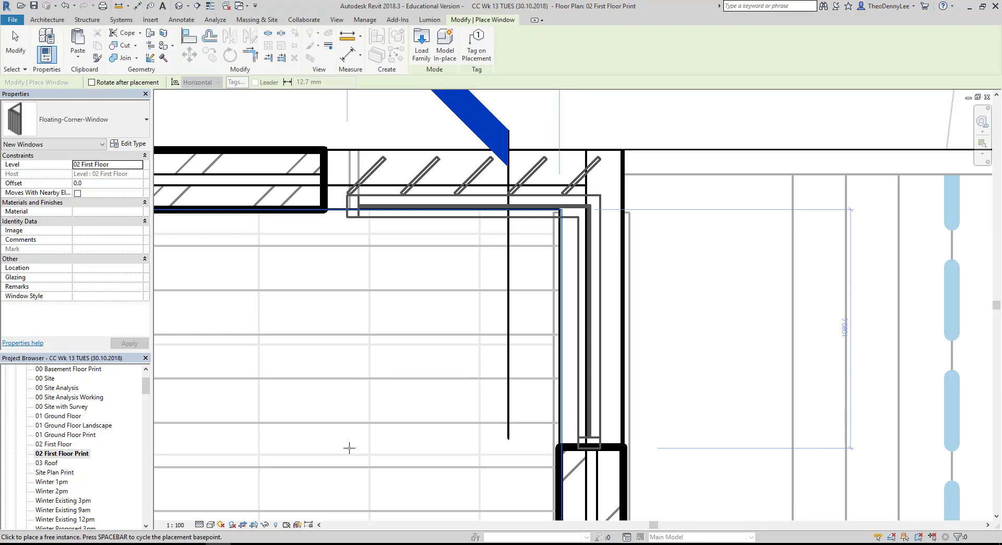
pyautogui.click(351, 447)
pyautogui.press('Escape')
pyautogui.press('Escape')
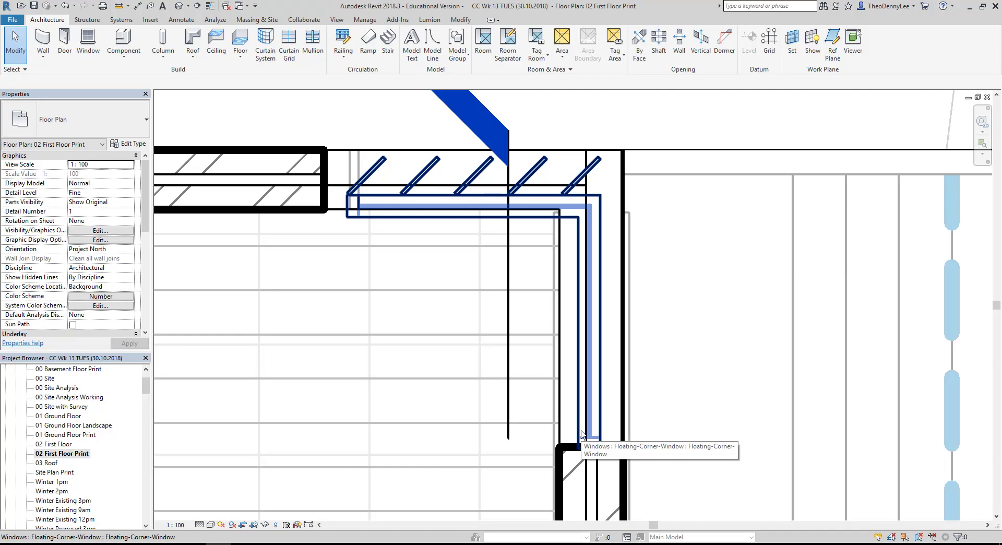
pyautogui.click(582, 432)
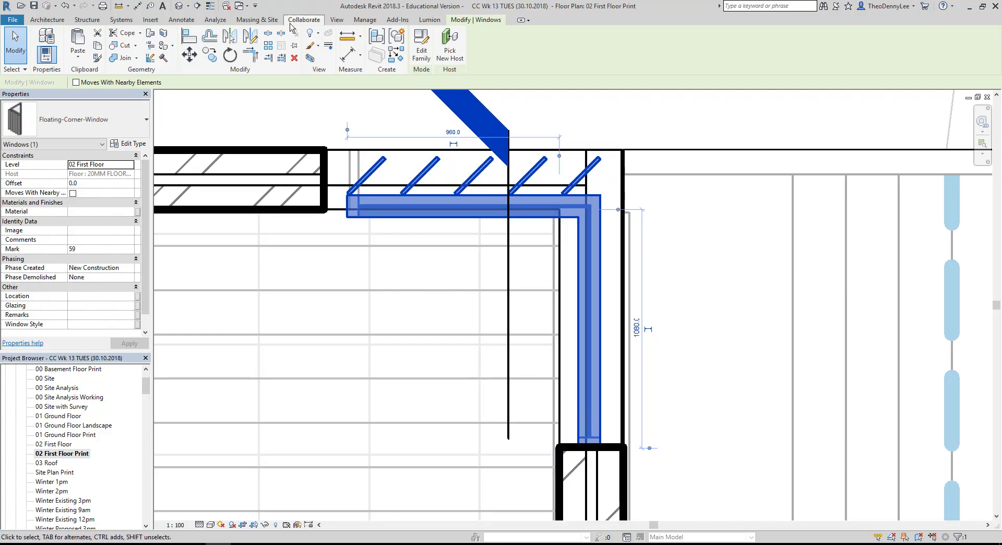
pyautogui.click(347, 35)
pyautogui.scroll(3, 609, 403)
pyautogui.click(473, 419)
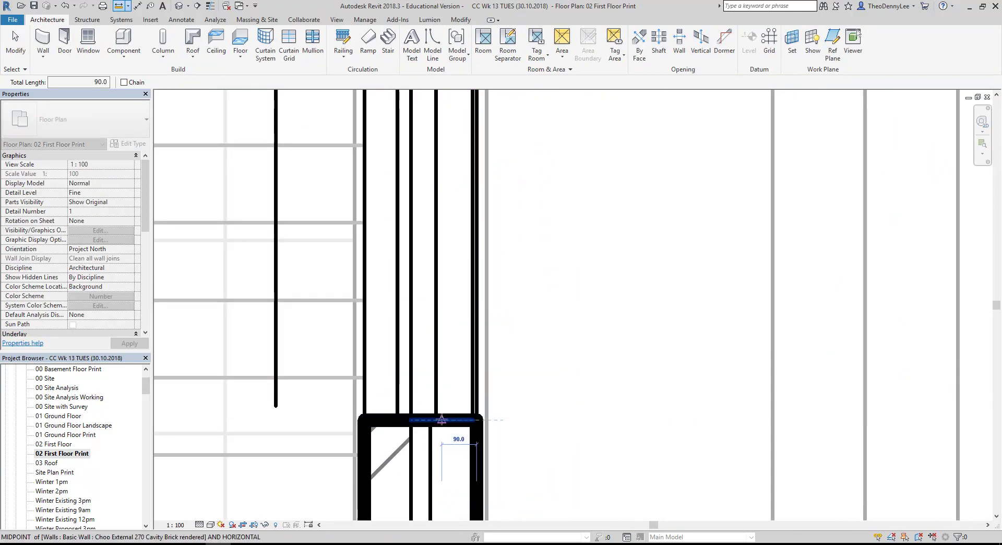
pyautogui.scroll(2, 442, 419)
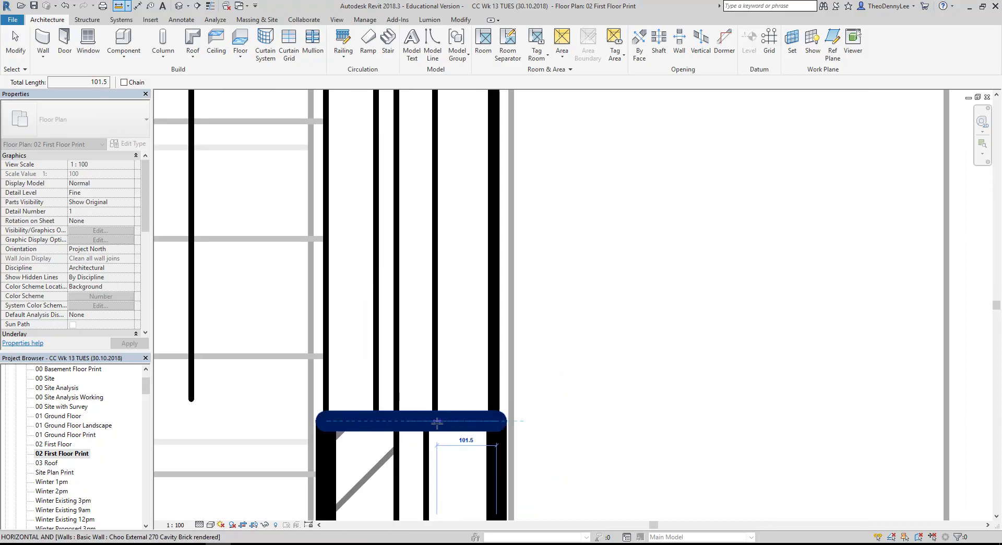
pyautogui.scroll(-2, 469, 423)
pyautogui.scroll(2, 403, 335)
pyautogui.press('Escape')
pyautogui.press('Escape')
# - Measure both legs of the corner opening along the outer wall faces, from each wall end to the outer corner
pyautogui.scroll(1, 374, 223)
pyautogui.scroll(1, 477, 286)
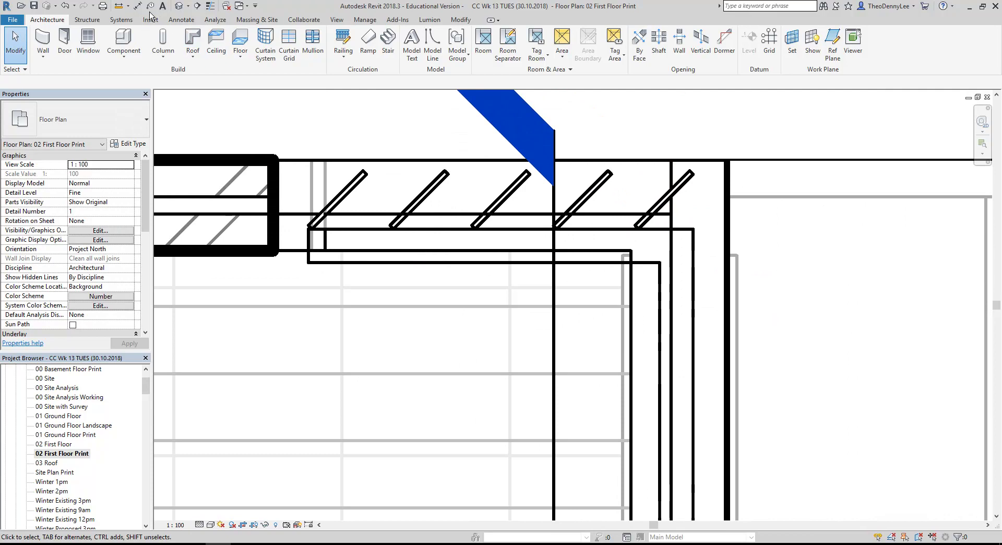
pyautogui.click(123, 7)
pyautogui.scroll(-1, 293, 286)
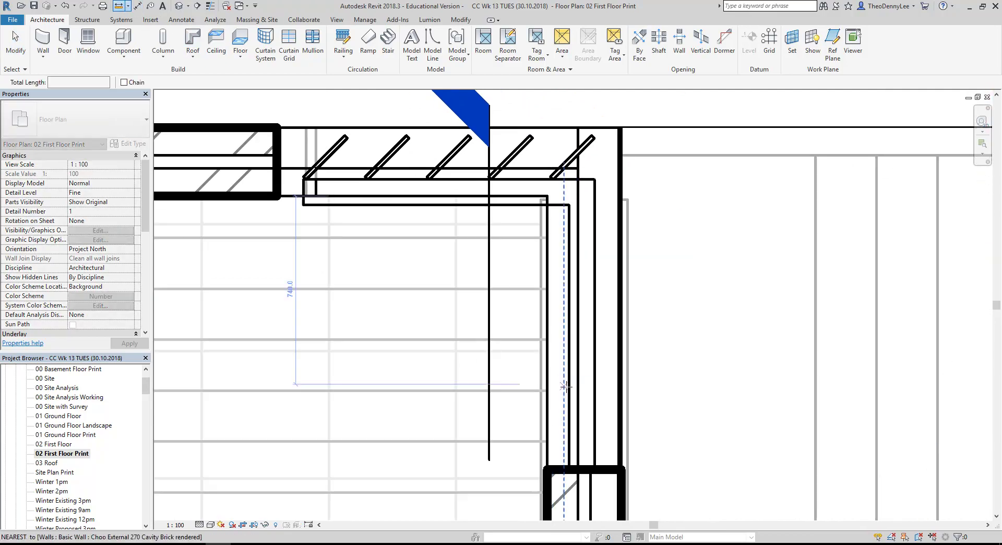
pyautogui.click(621, 469)
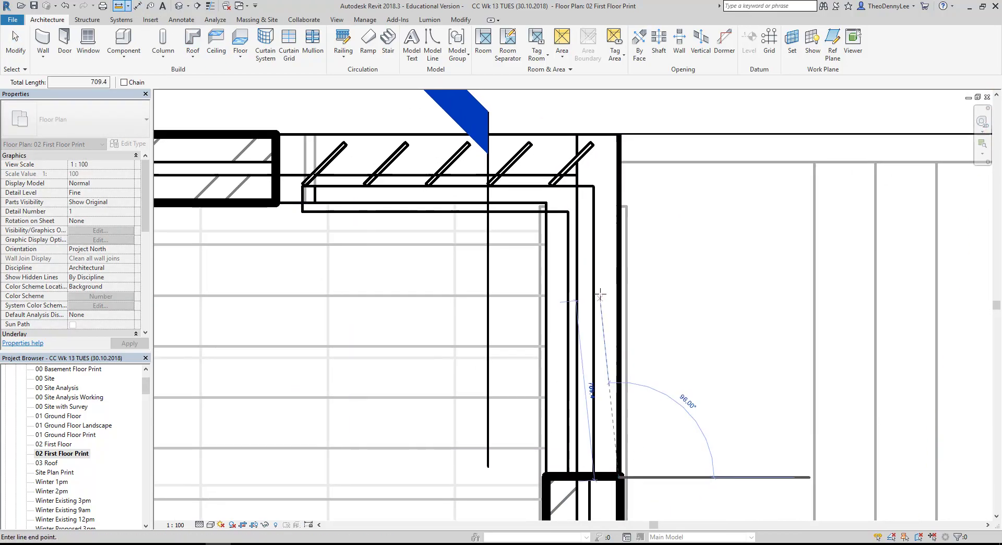
pyautogui.click(617, 134)
pyautogui.scroll(-1, 633, 319)
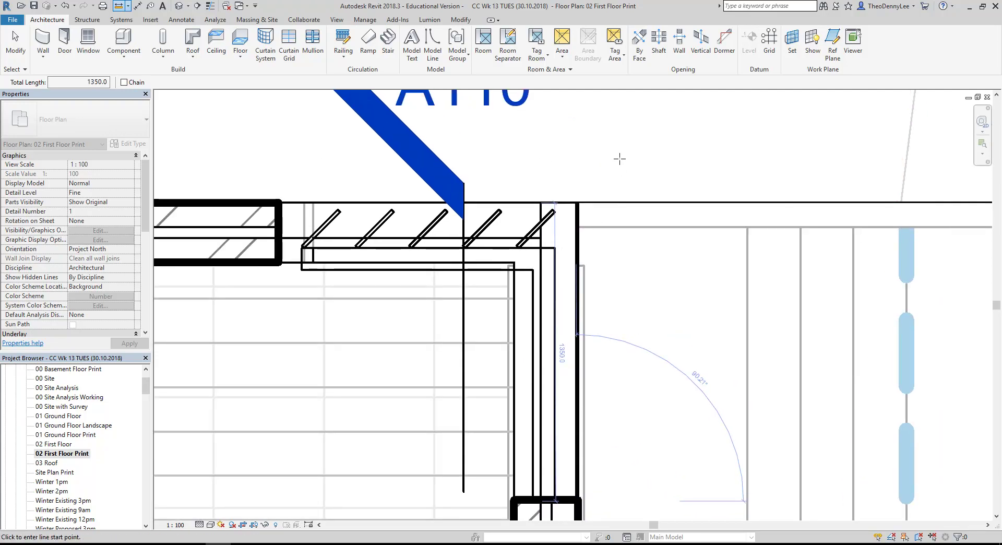
pyautogui.click(281, 201)
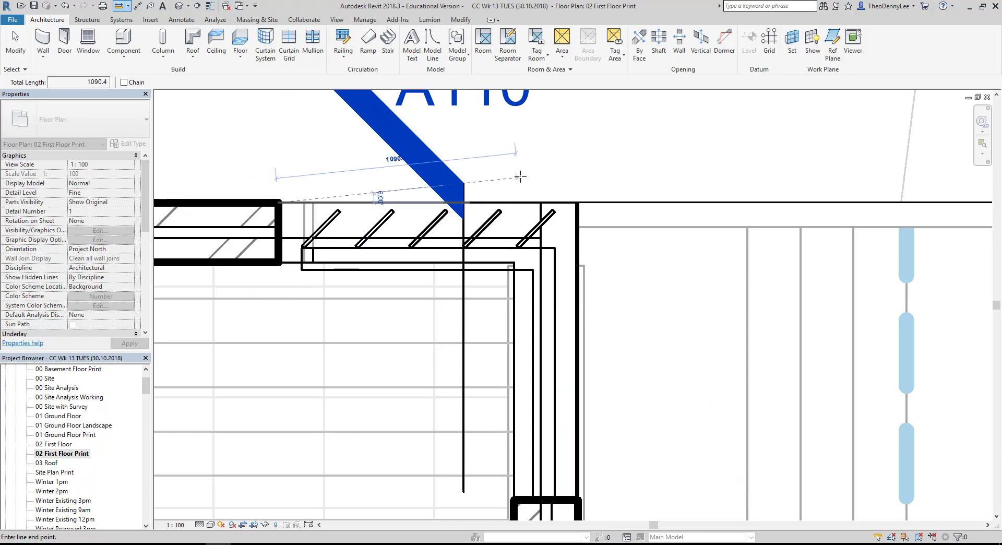
pyautogui.click(577, 202)
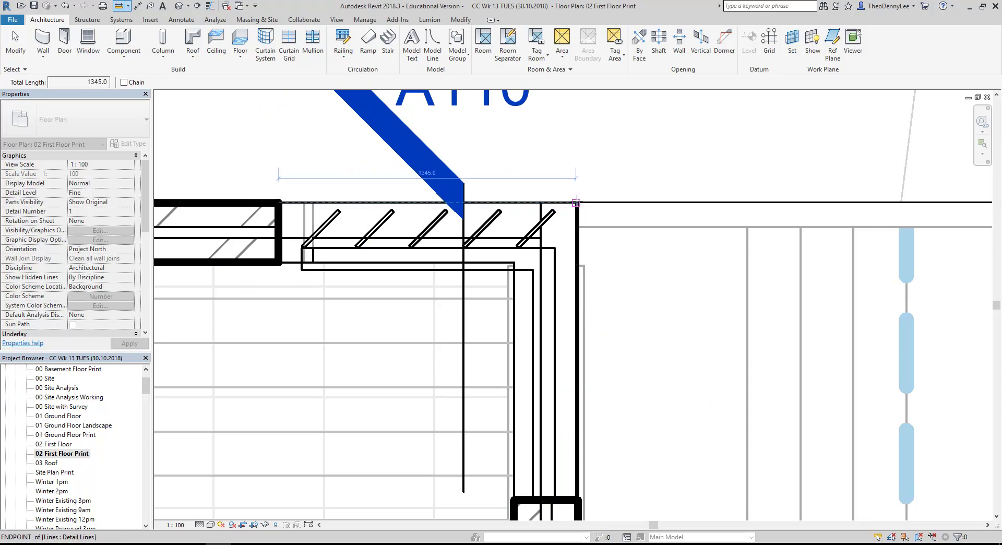
pyautogui.scroll(-2, 459, 246)
pyautogui.press('Escape')
pyautogui.rightClick(615, 135)
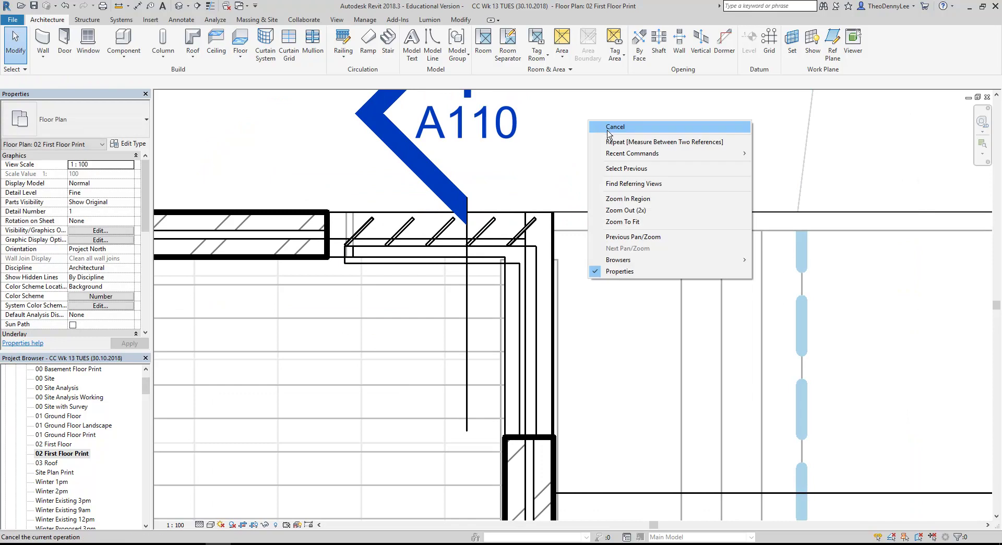
pyautogui.click(632, 140)
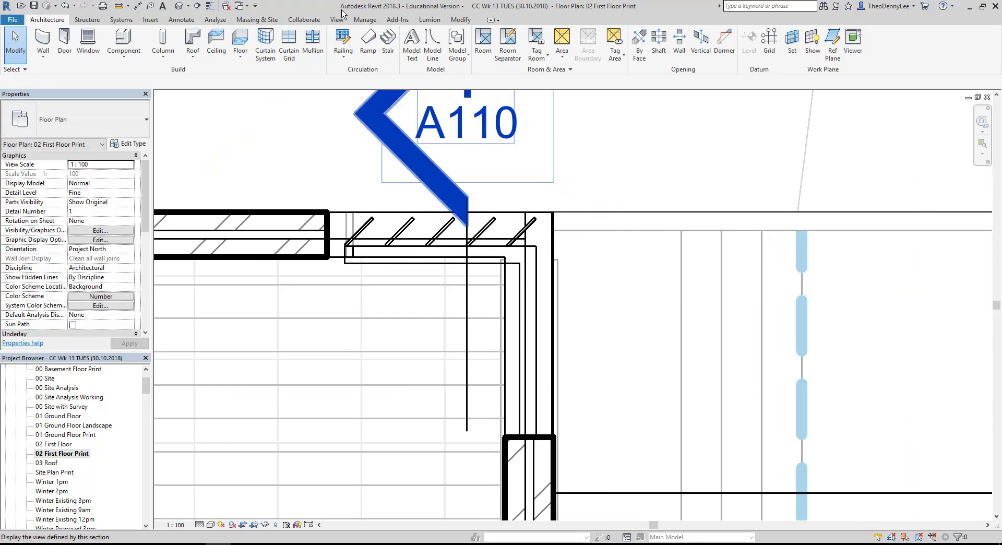
# - Switch to the Floating-Corner-Window family and open its Ref. Level floor plan
pyautogui.click(240, 6)
pyautogui.click(254, 32)
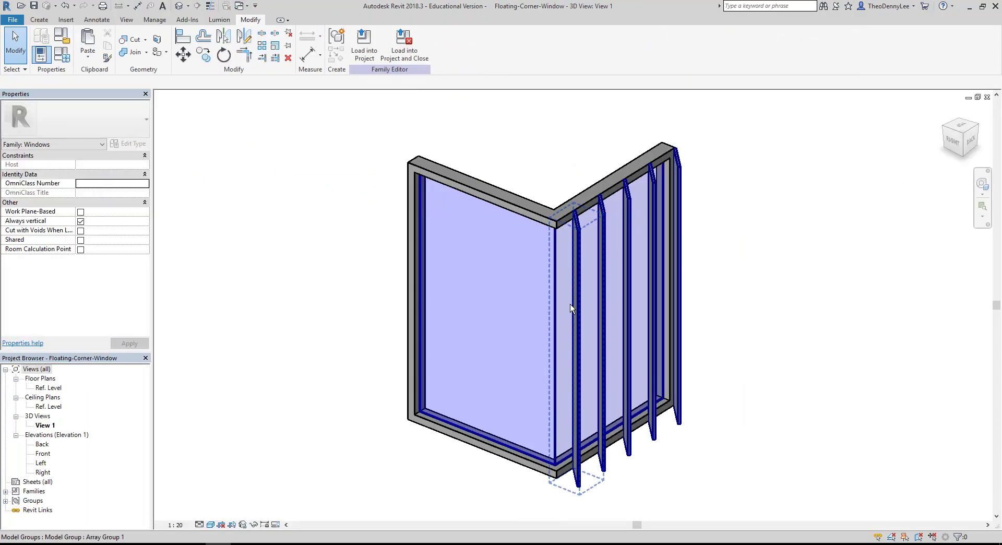
pyautogui.doubleClick(48, 388)
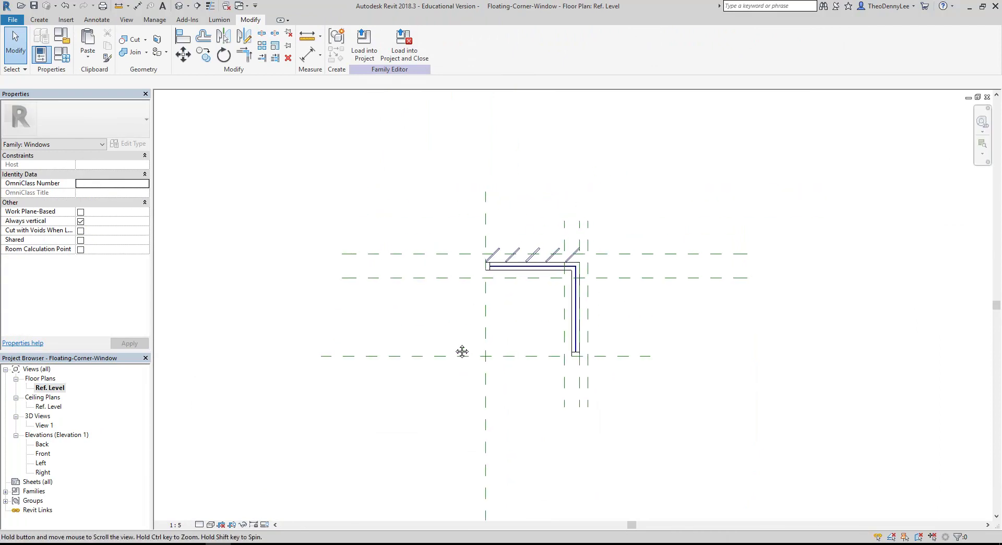
# - Dimension from the Front/Back centre plane to the uppermost reference plane, and from the vertical centre plane to the outermost vertical reference plane
pyautogui.click(308, 54)
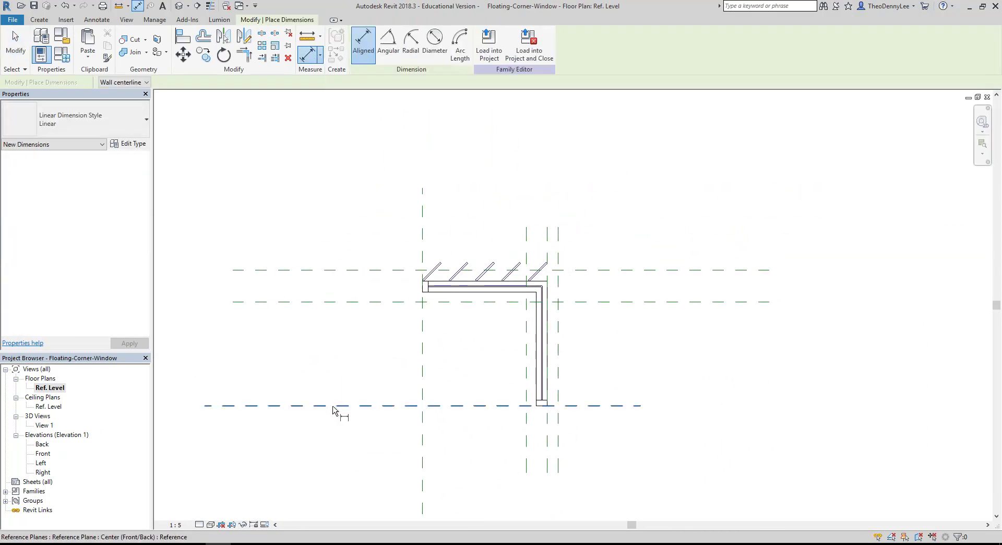
pyautogui.click(333, 271)
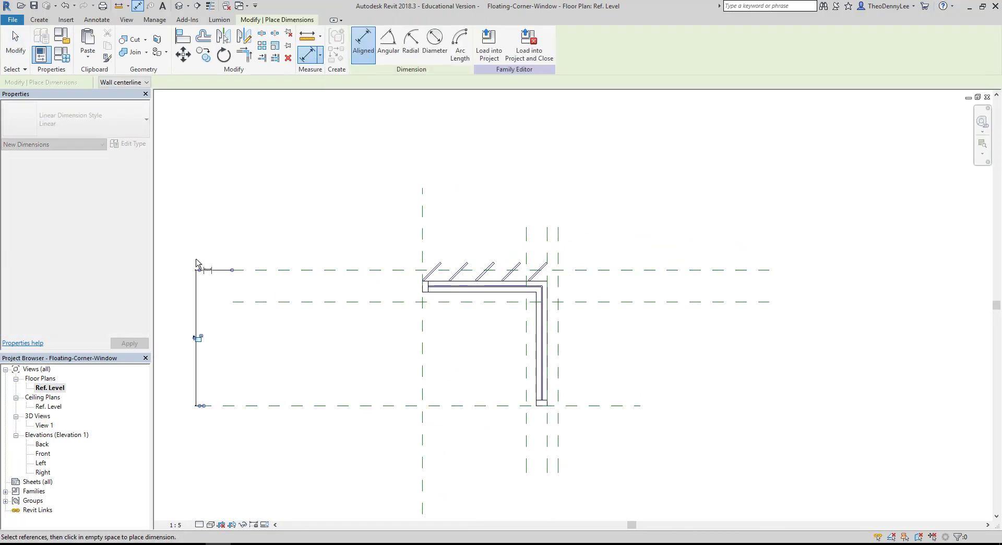
pyautogui.click(197, 269)
pyautogui.click(423, 452)
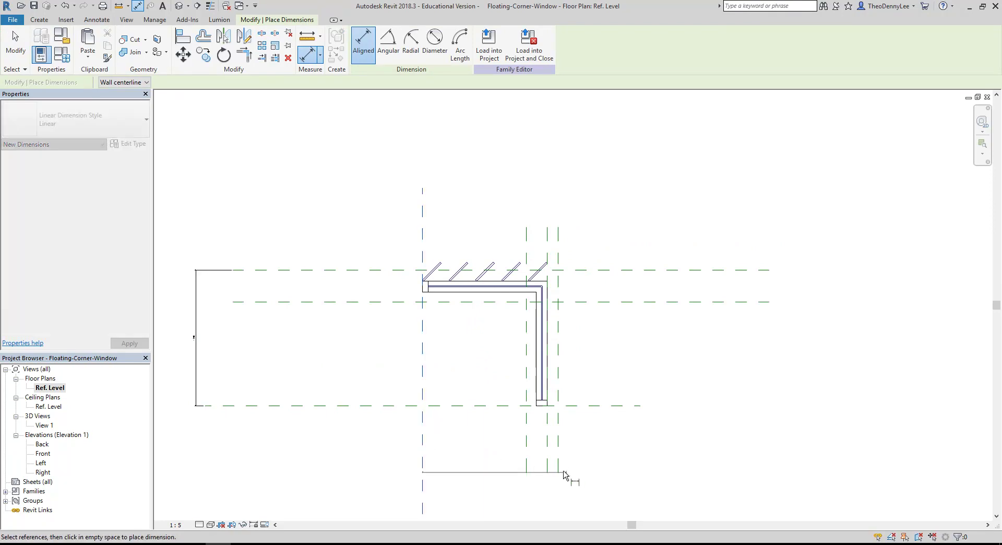
pyautogui.moveTo(536, 370); pyautogui.dragTo(559, 286, button='middle')
pyautogui.click(514, 444)
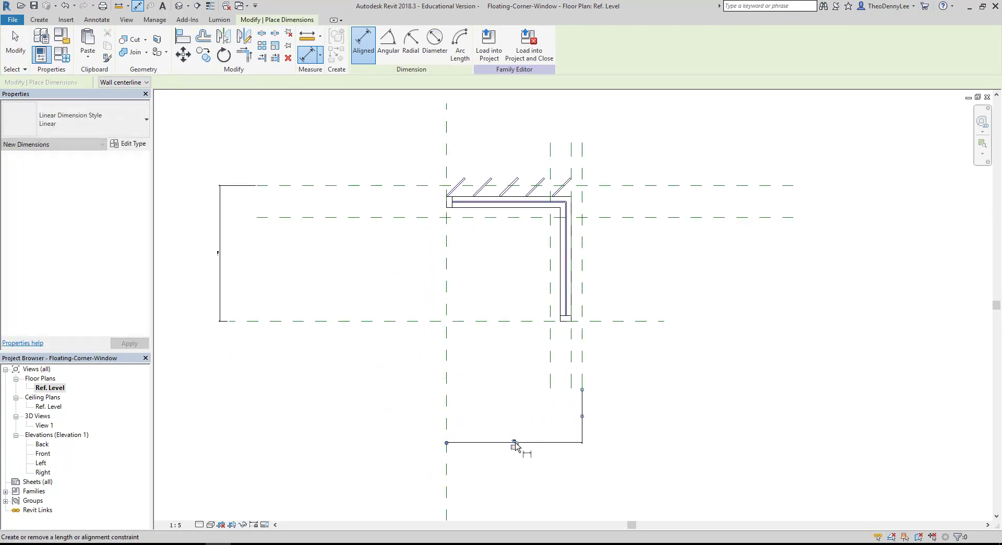
pyautogui.press('Escape')
pyautogui.press('Escape')
# - Set the Ref. Level plan's view scale to 1:20
pyautogui.click(172, 526)
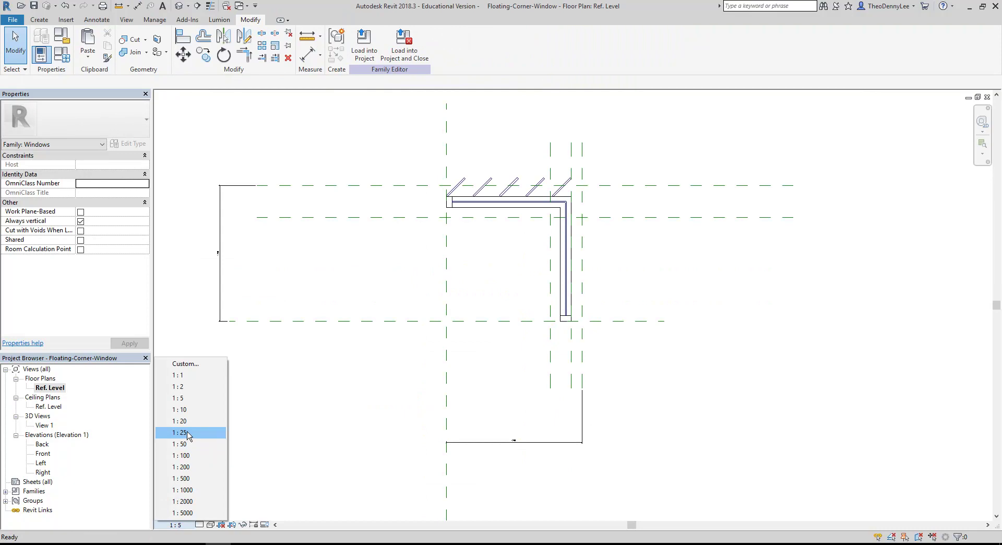
pyautogui.click(184, 425)
pyautogui.moveTo(292, 410); pyautogui.dragTo(323, 424, button='middle')
pyautogui.scroll(2, 331, 413)
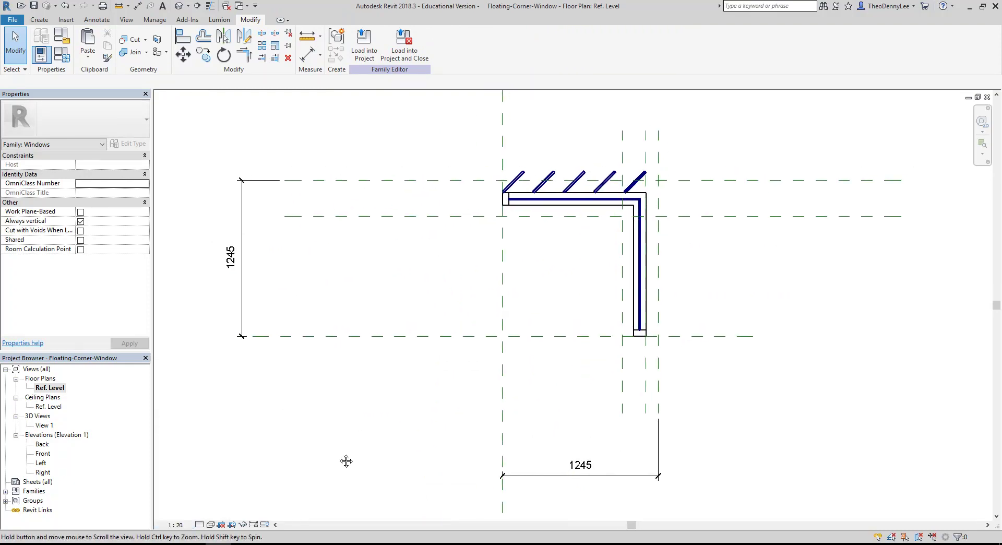
# - Set both overall reference-plane dimensions, the vertical one and the horizontal one, to 1350 mm
pyautogui.click(359, 185)
pyautogui.click(228, 261)
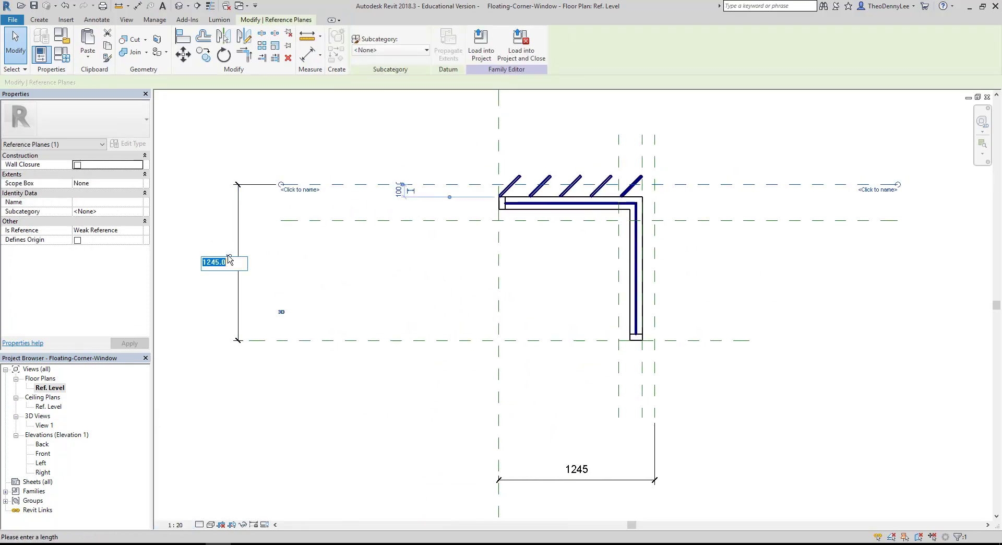
pyautogui.press('Return')
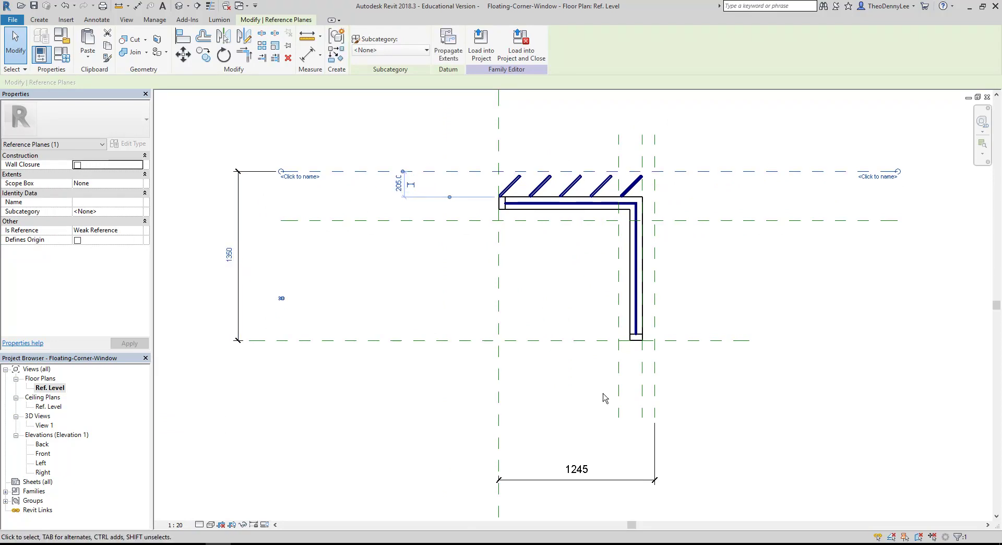
pyautogui.click(655, 397)
pyautogui.click(576, 472)
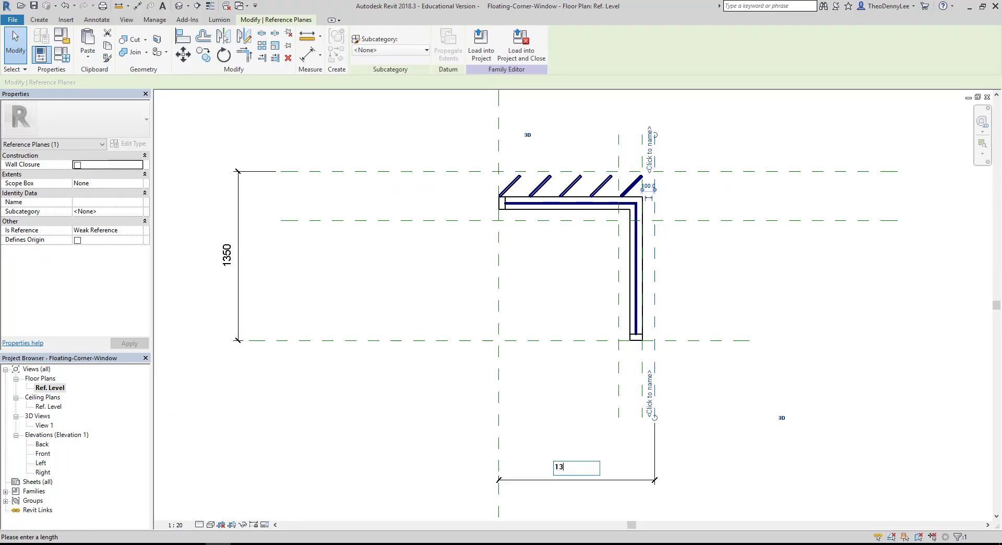
pyautogui.write('1350')
pyautogui.press('Return')
pyautogui.click(478, 425)
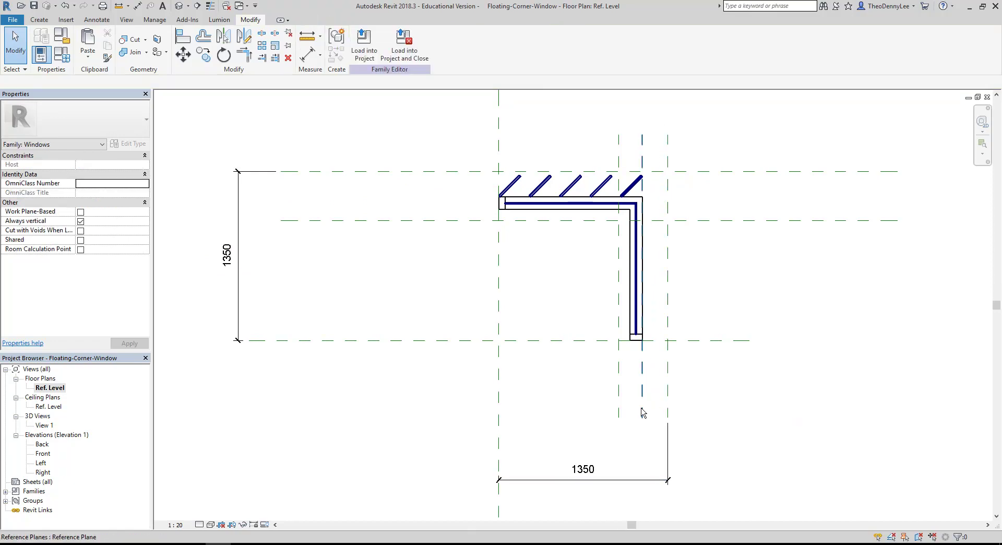
# - Place the middle of the three closely spaced vertical reference planes 100 mm from the outermost one
pyautogui.click(620, 405)
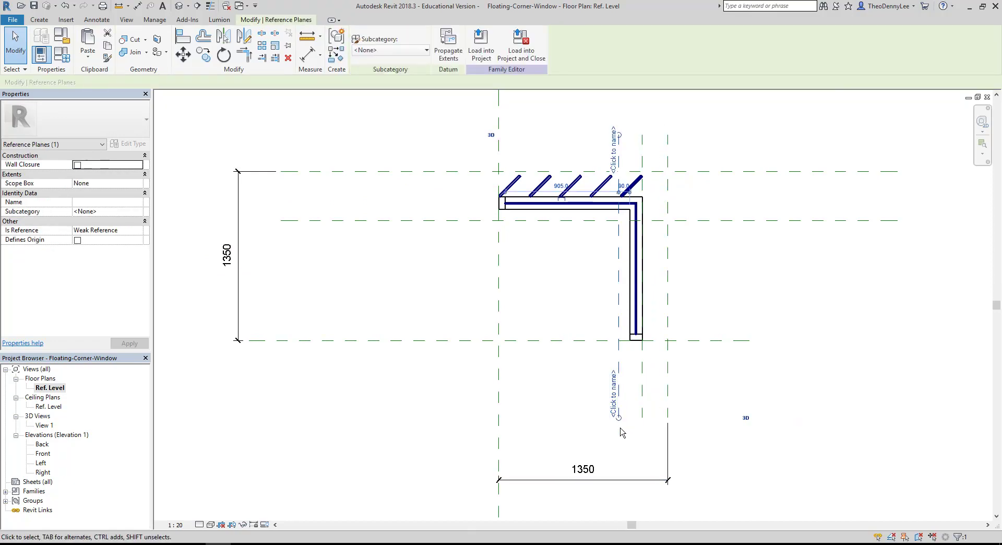
pyautogui.click(652, 387)
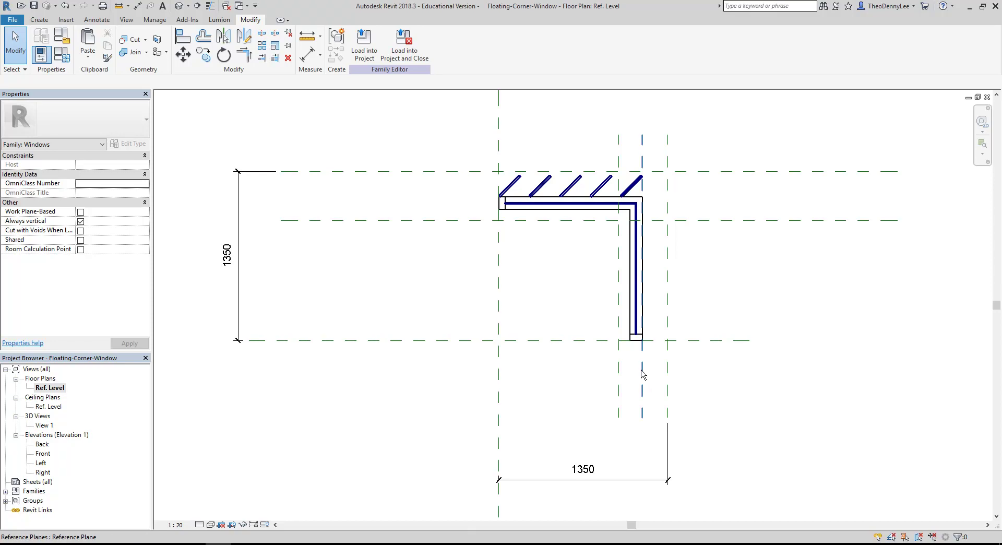
pyautogui.click(642, 382)
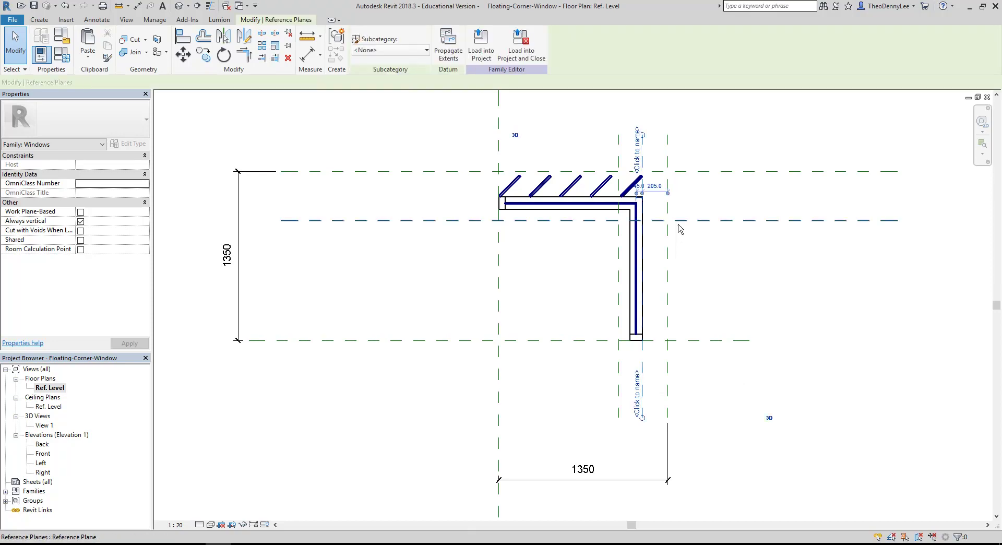
pyautogui.click(655, 186)
pyautogui.write('100')
pyautogui.press('Return')
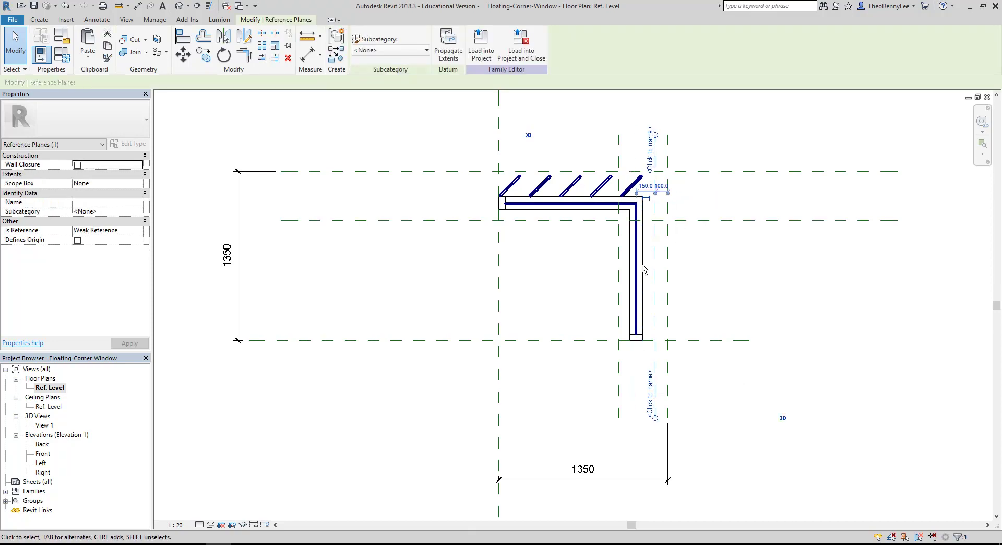
# - Dimension from the inner vertical reference plane of the corner to the outermost vertical reference plane, just above the overall width dimension
pyautogui.click(619, 392)
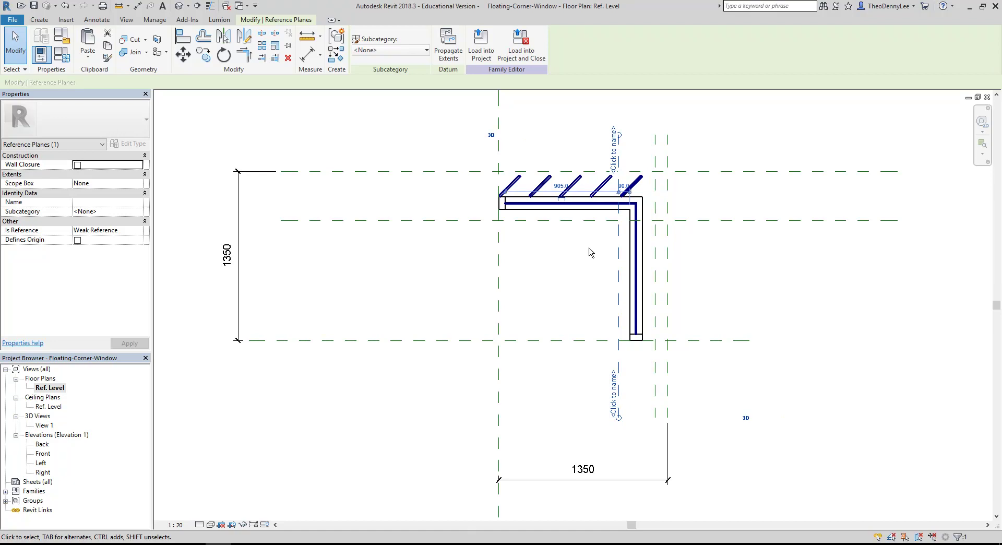
pyautogui.press('d')
pyautogui.press('i')
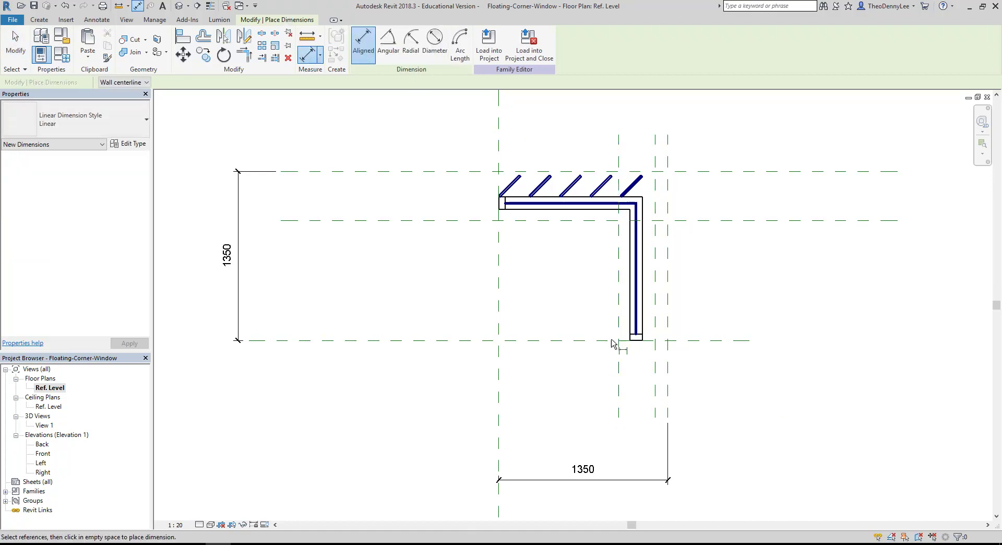
pyautogui.click(619, 412)
pyautogui.click(668, 408)
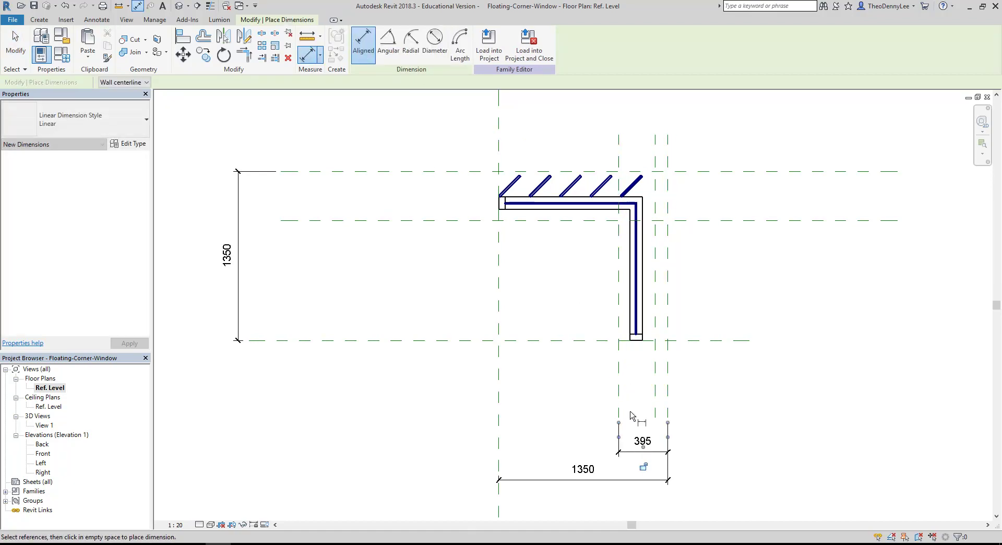
pyautogui.click(644, 452)
pyautogui.press('Escape')
pyautogui.press('Escape')
# - Set the distance between the inner and outermost vertical reference planes to 290 mm by moving the inner plane
pyautogui.click(621, 396)
pyautogui.click(642, 442)
pyautogui.write('290')
pyautogui.press('Return')
pyautogui.press('Escape')
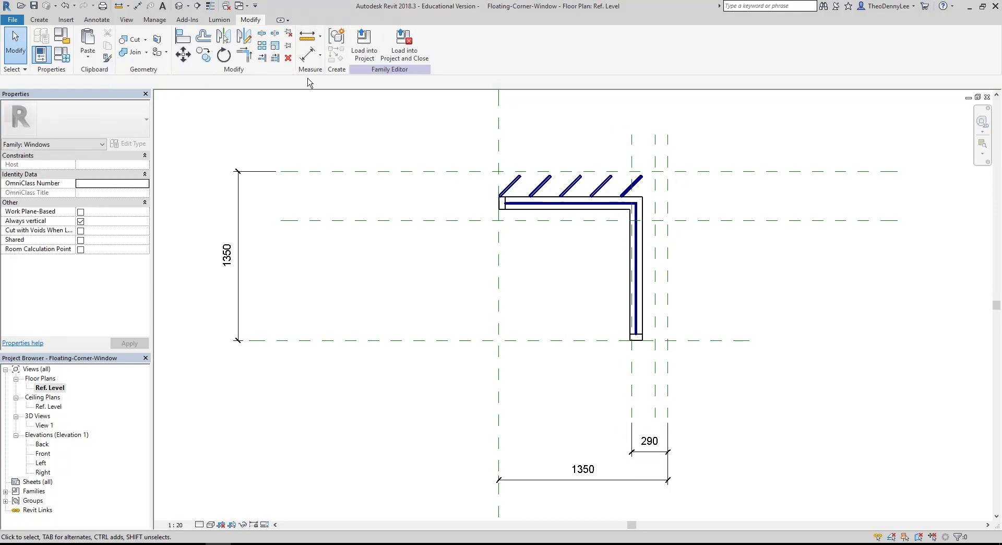
# - Dimension from the uppermost horizontal reference plane to the horizontal plane directly below it, beside the overall depth dimension
pyautogui.press('d')
pyautogui.press('i')
pyautogui.click(384, 171)
pyautogui.click(381, 219)
pyautogui.click(269, 219)
pyautogui.press('Escape')
# - Set the distance between the two upper horizontal reference planes to 290 mm by moving the lower plane
pyautogui.click(336, 219)
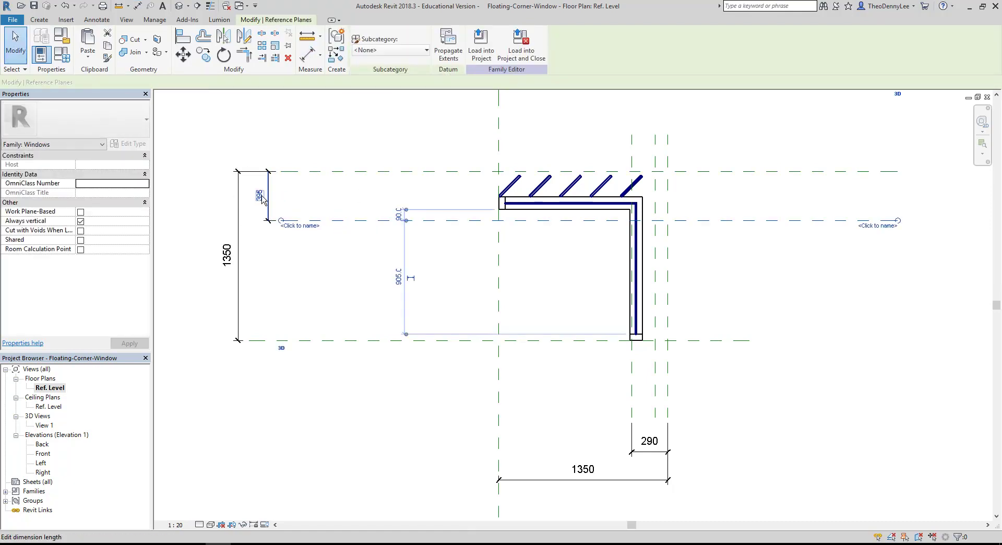
pyautogui.click(258, 196)
pyautogui.write('290')
pyautogui.press('Return')
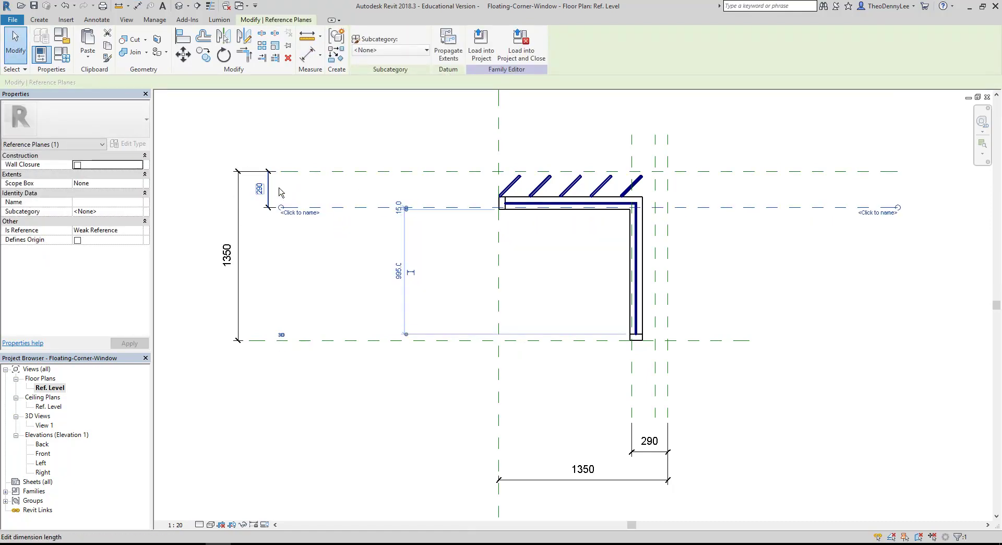
pyautogui.click(320, 124)
# - Open the L-shaped frame extrusion's sketch for editing and delete the lines of its horizontal leg
pyautogui.scroll(2, 430, 219)
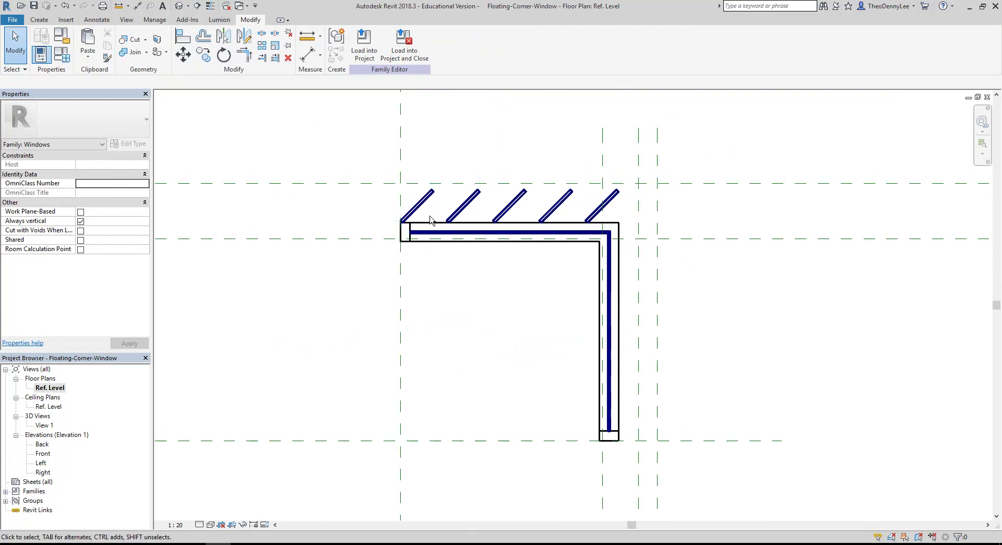
pyautogui.click(405, 245)
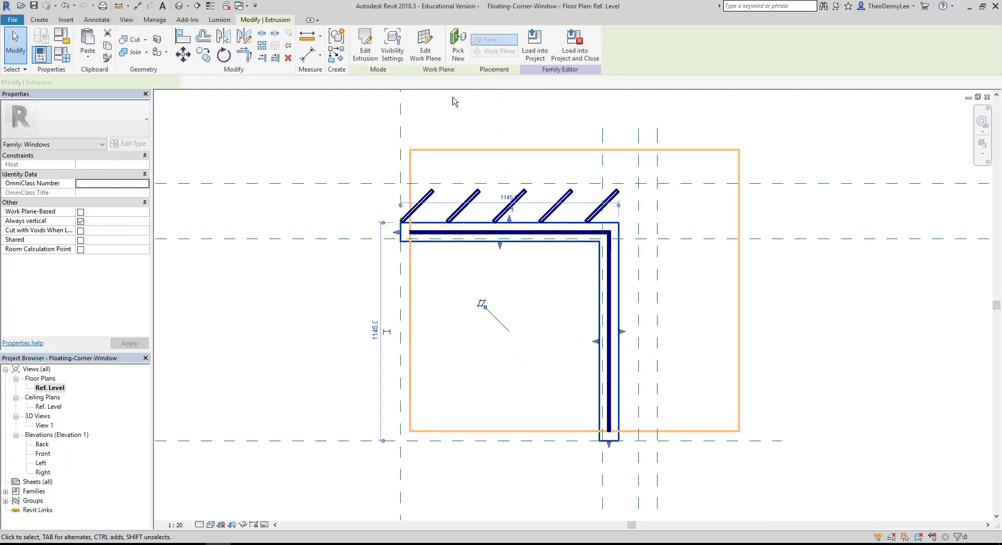
pyautogui.click(364, 40)
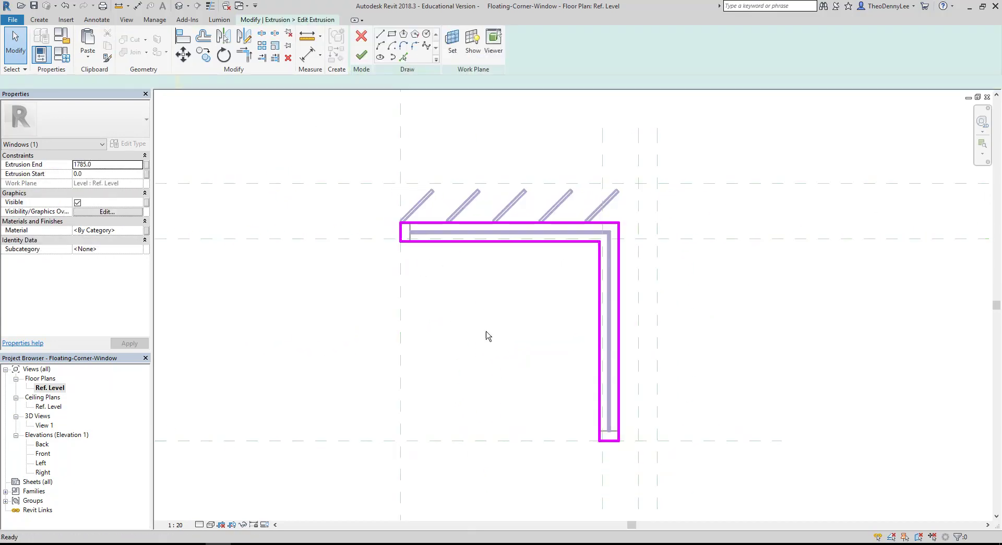
pyautogui.moveTo(542, 414); pyautogui.dragTo(546, 419, button='middle')
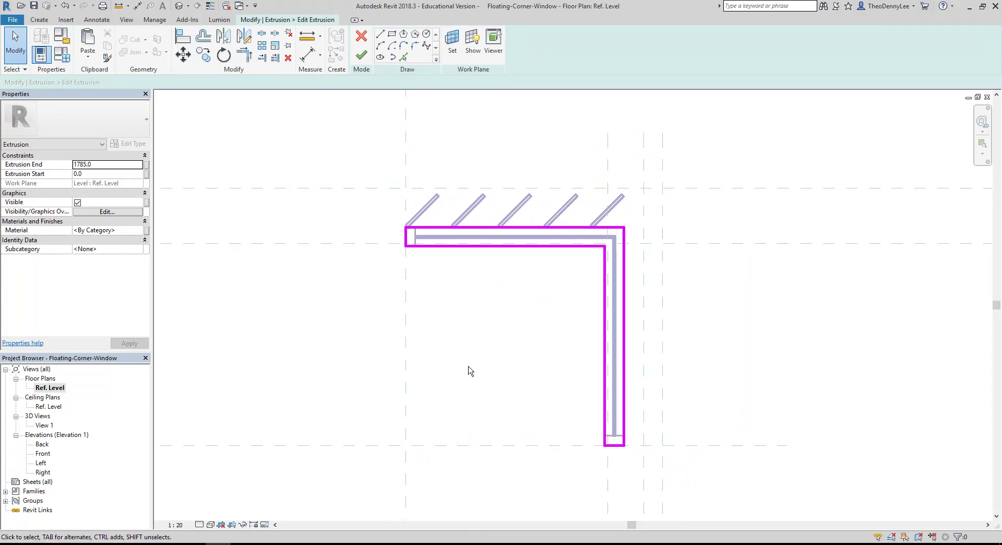
pyautogui.moveTo(365, 192); pyautogui.dragTo(712, 291)
pyautogui.press('Delete')
# - Move the frame sketch's three vertical-leg lines so the outer edge lies on the middle vertical reference plane
pyautogui.moveTo(573, 488); pyautogui.dragTo(686, 270)
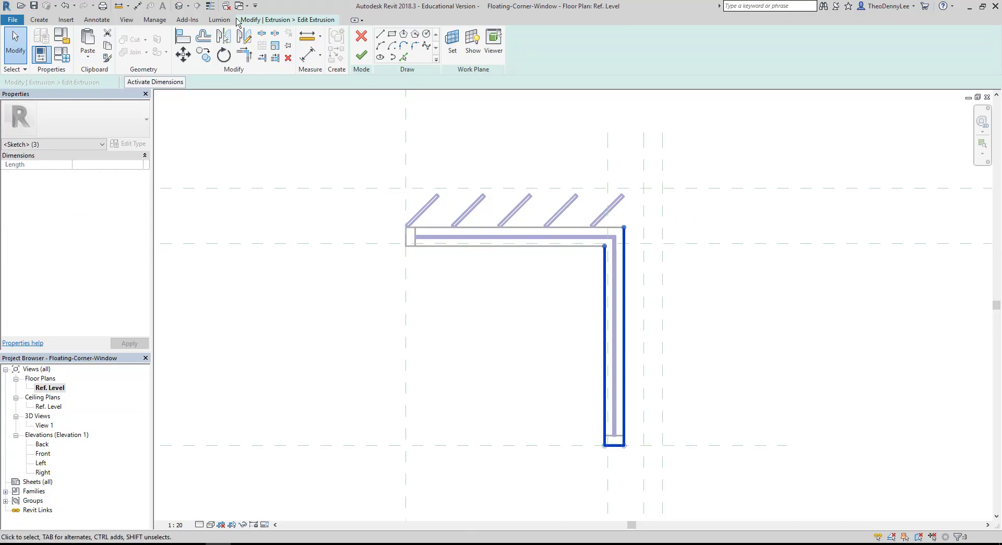
pyautogui.click(182, 53)
pyautogui.scroll(2, 522, 366)
pyautogui.scroll(1, 509, 350)
pyautogui.click(589, 392)
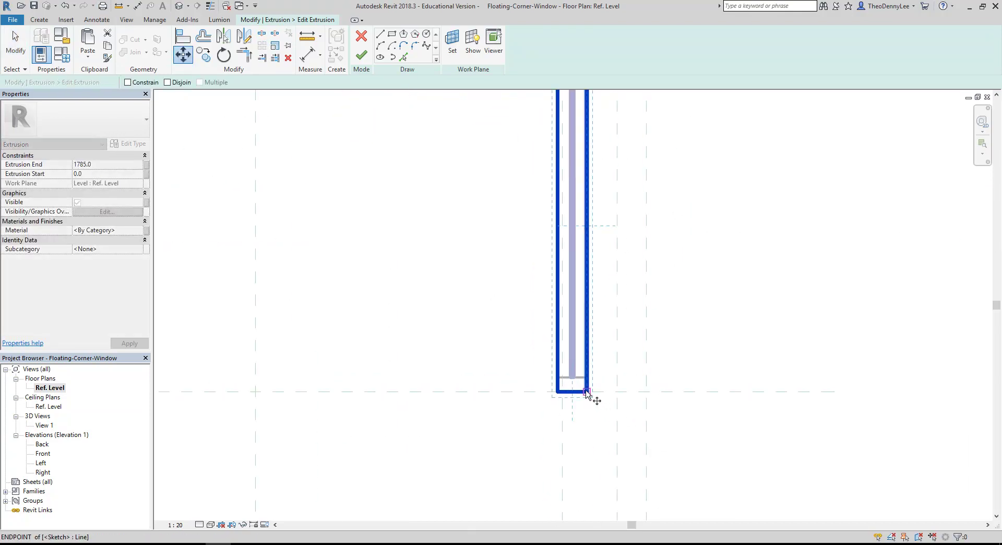
pyautogui.click(617, 391)
pyautogui.scroll(-3, 432, 270)
pyautogui.press('Escape')
pyautogui.scroll(1, 495, 336)
pyautogui.scroll(-2, 524, 250)
# - Mirror a copy of the vertical-leg lines about a diagonal axis from the outermost reference-plane corner to the centre planes' intersection
pyautogui.moveTo(467, 153); pyautogui.dragTo(627, 492)
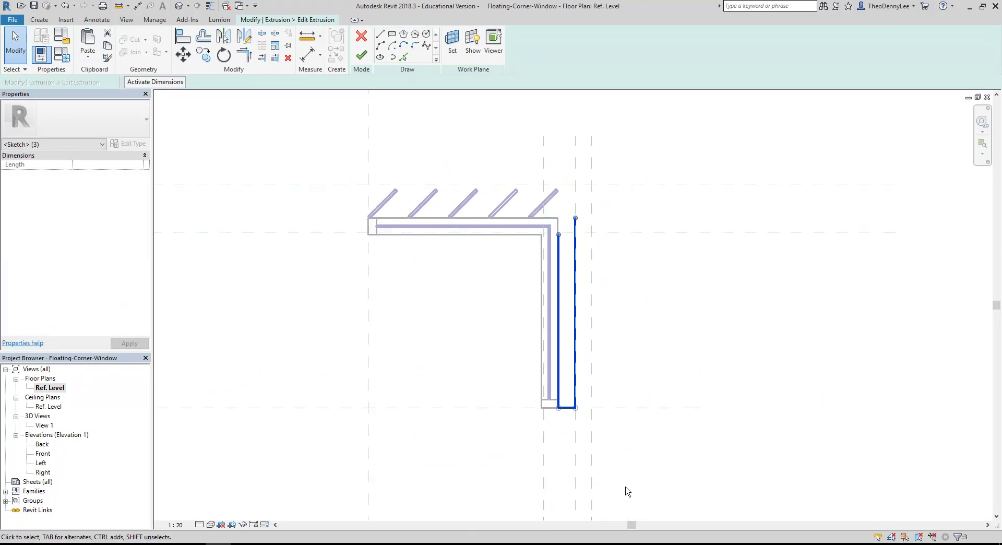
pyautogui.click(243, 36)
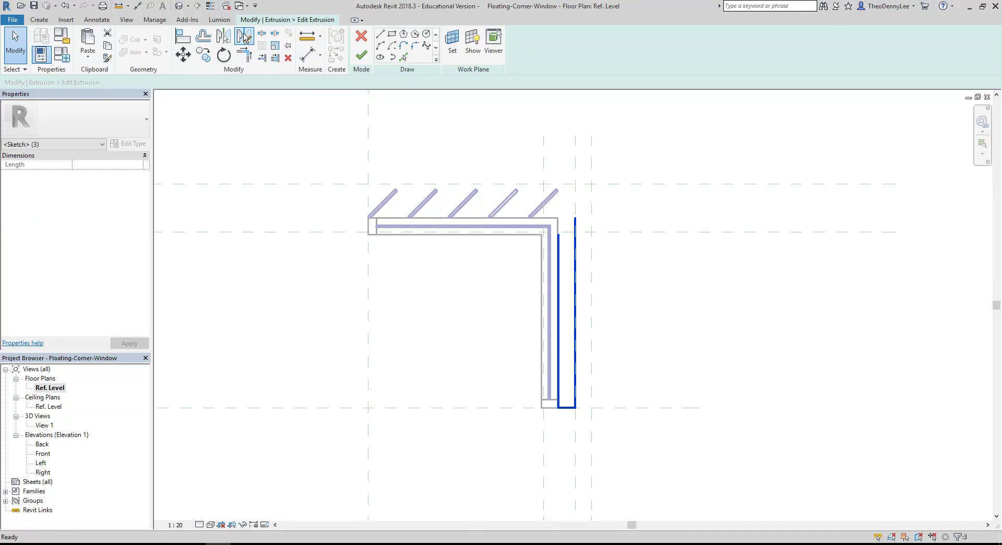
pyautogui.click(591, 184)
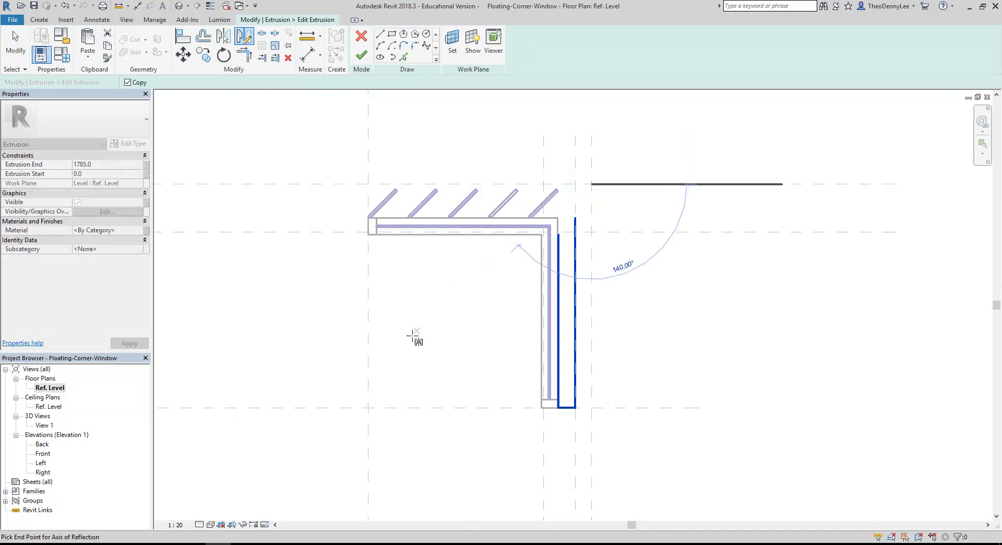
pyautogui.click(368, 408)
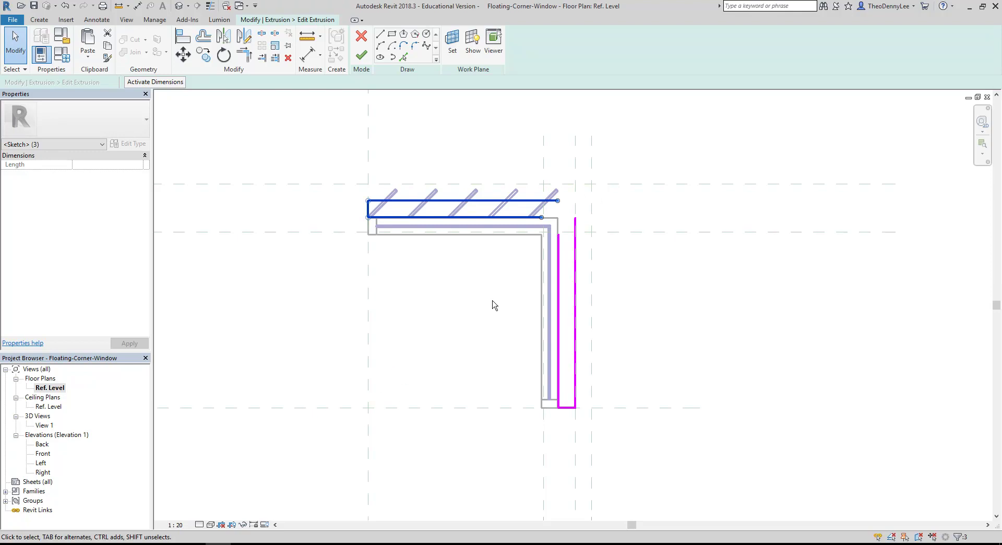
pyautogui.click(629, 165)
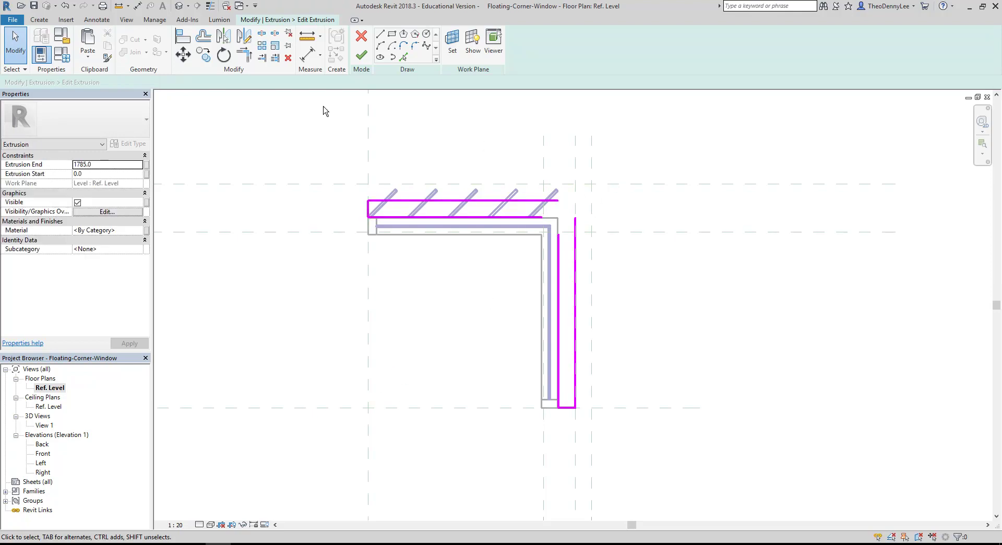
# - Trim the inner and outer line pairs into corners to close the L-shaped frame profile, and finish the sketch
pyautogui.click(244, 54)
pyautogui.click(487, 217)
pyautogui.click(559, 264)
pyautogui.click(575, 261)
pyautogui.click(460, 201)
pyautogui.click(361, 54)
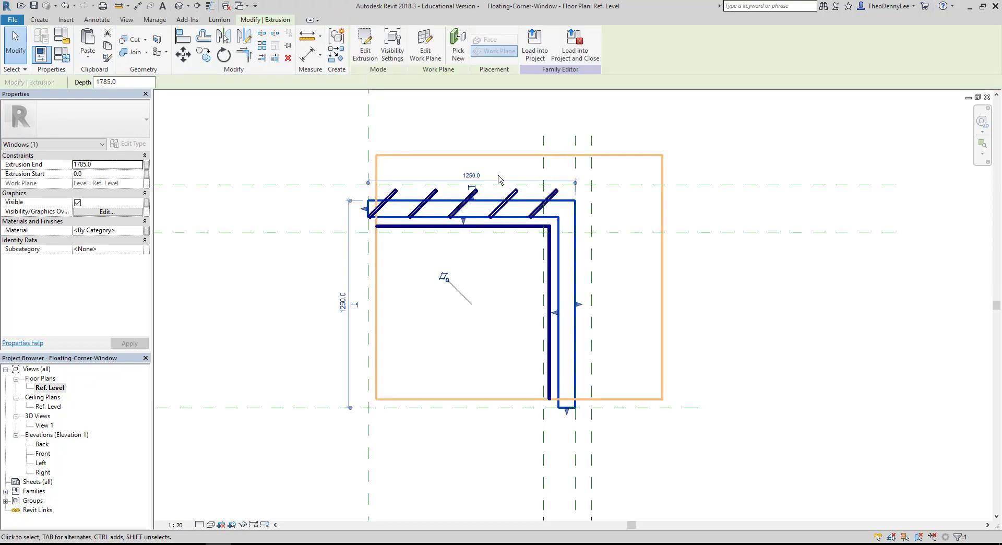
# - Move the first and last louvre blade groups of the array so the blades start at the frame's new outer face
pyautogui.scroll(3, 471, 198)
pyautogui.click(233, 163)
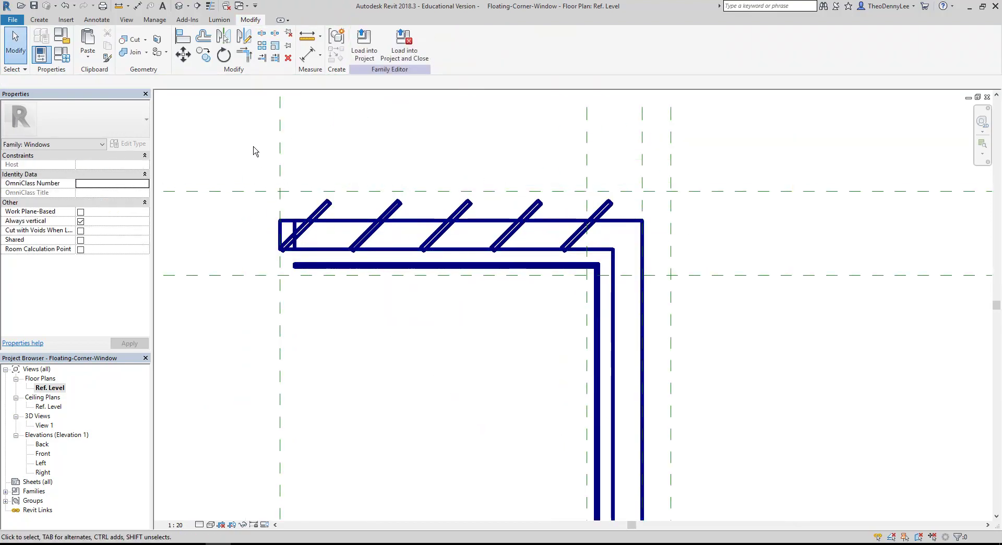
pyautogui.click(321, 211)
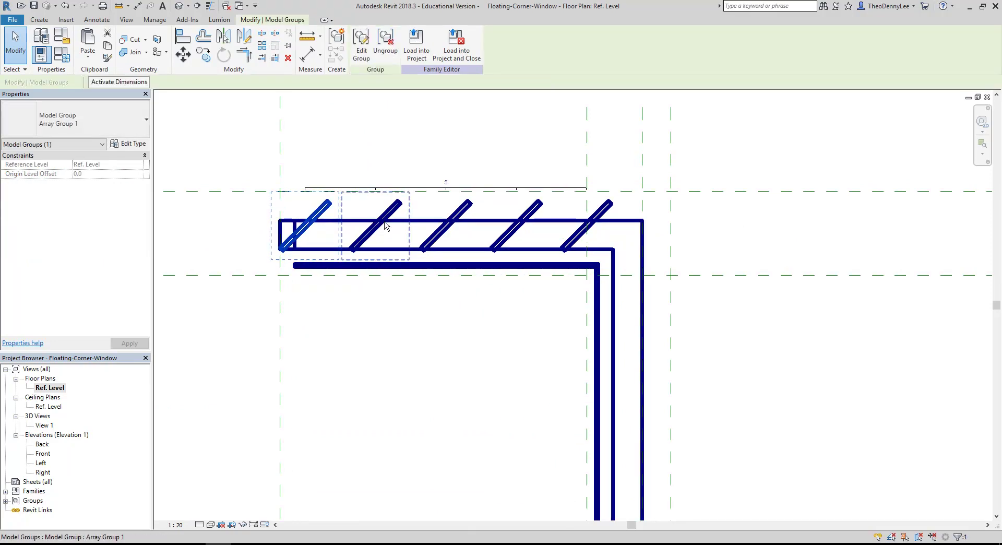
pyautogui.keyDown('ctrl'); pyautogui.click(593, 228); pyautogui.keyUp('ctrl')
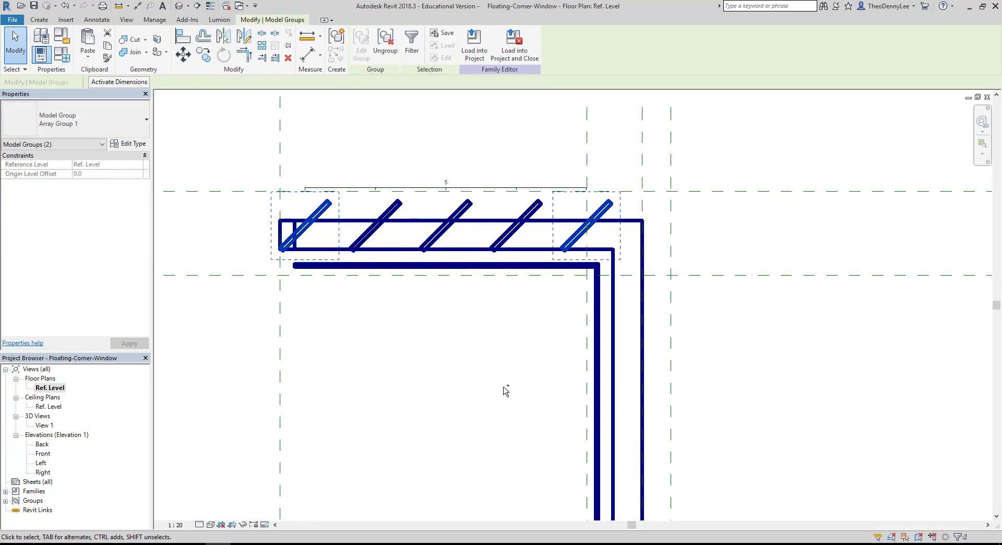
pyautogui.click(190, 59)
pyautogui.scroll(3, 235, 150)
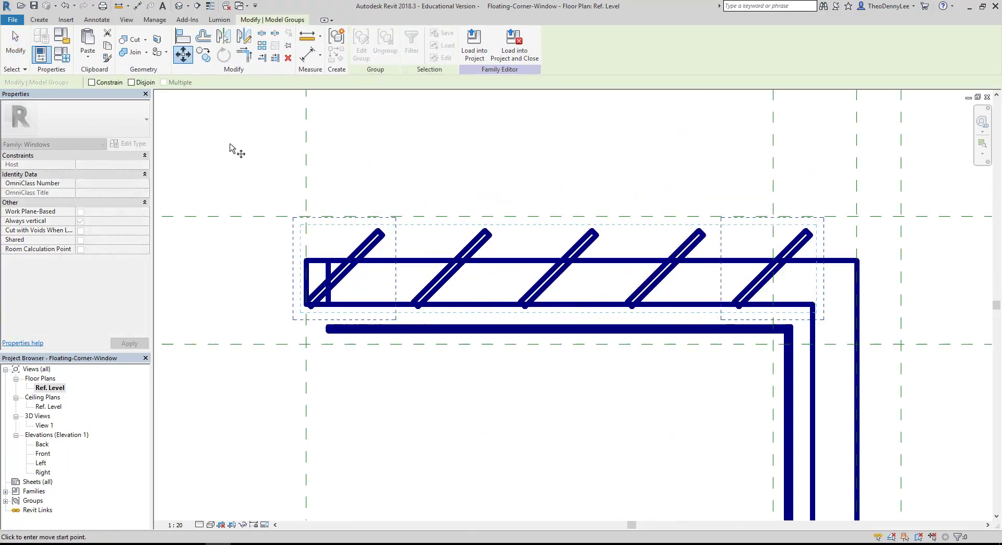
pyautogui.click(417, 308)
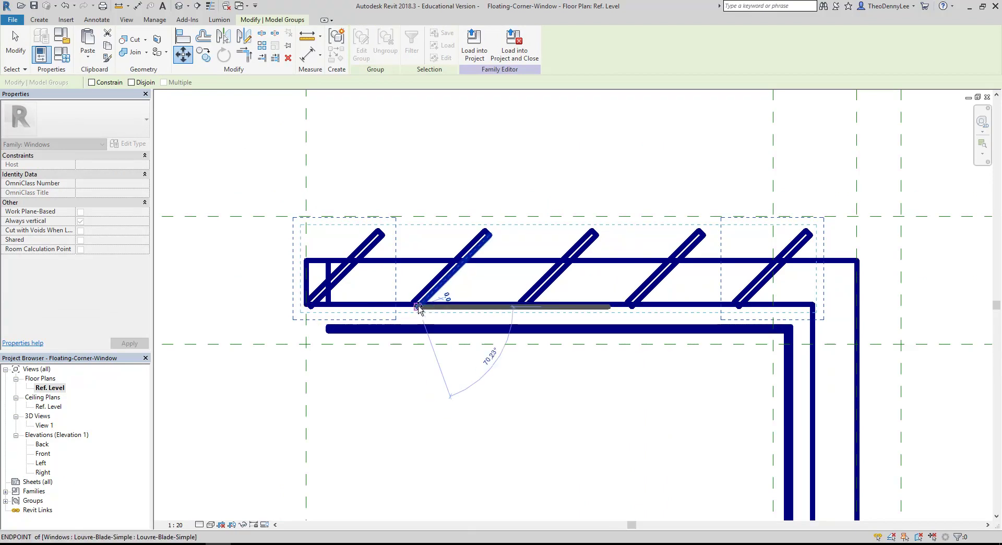
pyautogui.click(421, 266)
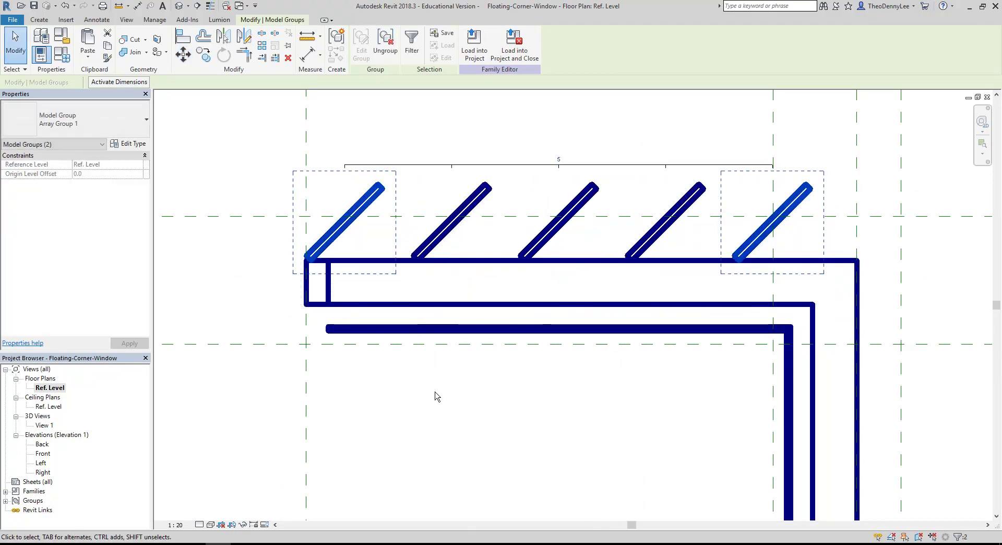
pyautogui.press('Escape')
pyautogui.scroll(-2, 425, 343)
pyautogui.scroll(-2, 427, 344)
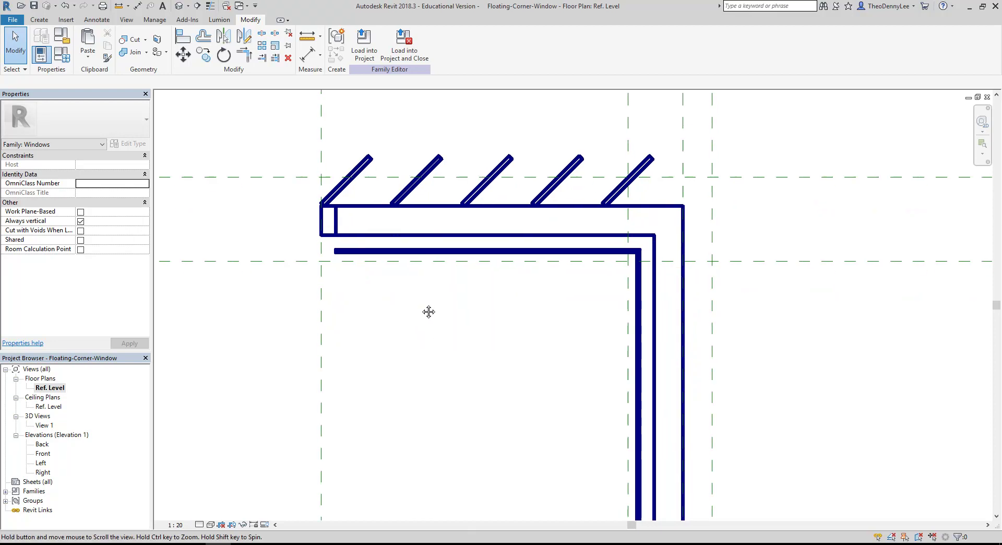
# - Open the glass extrusion's sketch and move its vertical-leg lines to the middle of the frame's vertical leg
pyautogui.click(431, 250)
pyautogui.scroll(-1, 473, 392)
pyautogui.click(364, 44)
pyautogui.moveTo(513, 490); pyautogui.dragTo(616, 178)
pyautogui.click(183, 54)
pyautogui.scroll(5, 501, 365)
pyautogui.moveTo(495, 346)
pyautogui.mouseDown()
pyautogui.moveTo(640, 342)
pyautogui.moveTo(618, 342)
pyautogui.mouseUp()
# - Delete the lines of the horizontal leg from the glass sketch
pyautogui.scroll(-4, 491, 203)
pyautogui.moveTo(490, 203); pyautogui.dragTo(519, 315, button='middle')
pyautogui.scroll(-2, 476, 342)
pyautogui.moveTo(696, 292); pyautogui.dragTo(700, 293)
pyautogui.press('Delete')
# - Mirror a copy of the glass sketch's vertical-leg lines about the diagonal between the outer and inner reference-plane corners
pyautogui.moveTo(558, 480); pyautogui.dragTo(656, 190)
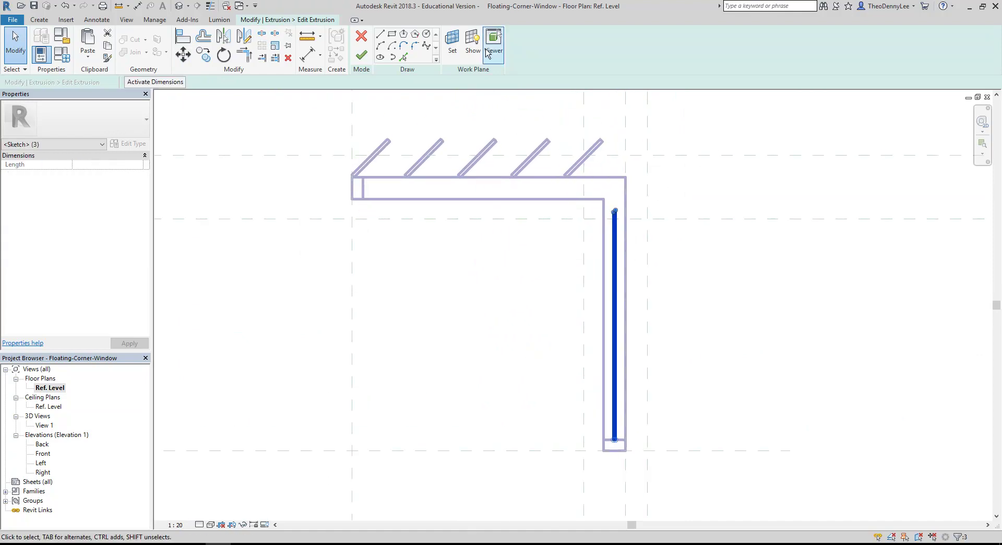
pyautogui.click(244, 36)
pyautogui.click(647, 155)
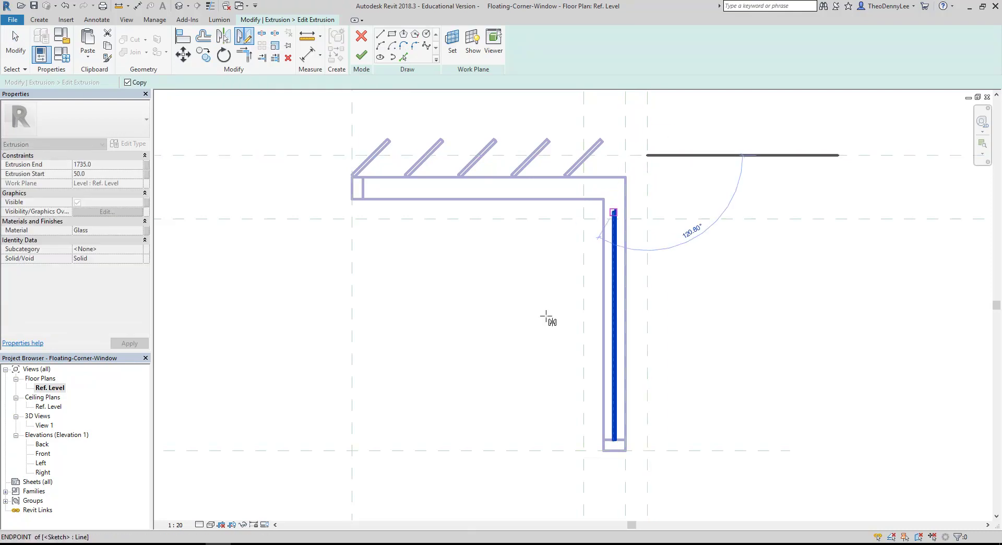
pyautogui.click(352, 450)
# - Trim the mirrored and vertical glass line pairs into corners to close the L-shaped profile, and finish the extrusion sketch
pyautogui.press('t')
pyautogui.press('r')
pyautogui.scroll(3, 600, 228)
pyautogui.click(522, 119)
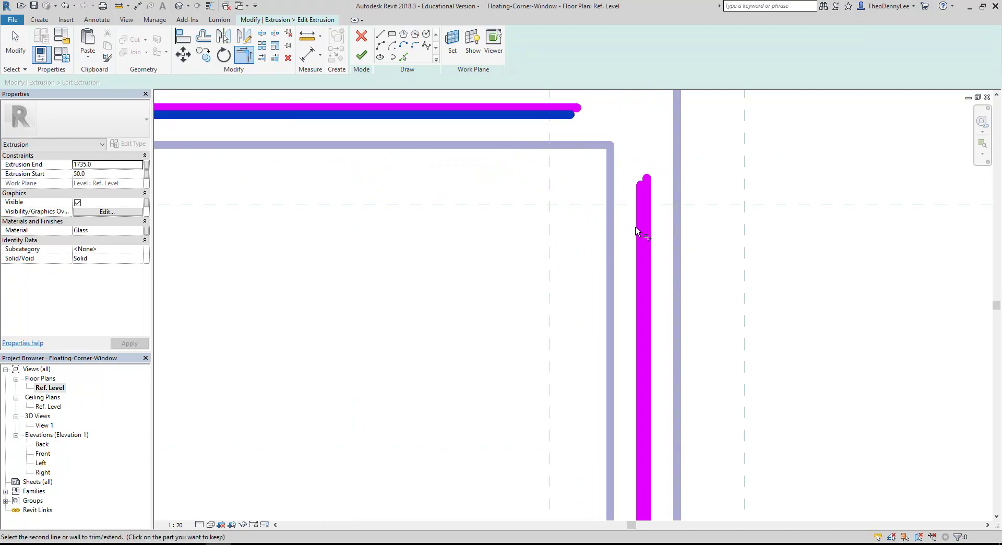
pyautogui.click(642, 224)
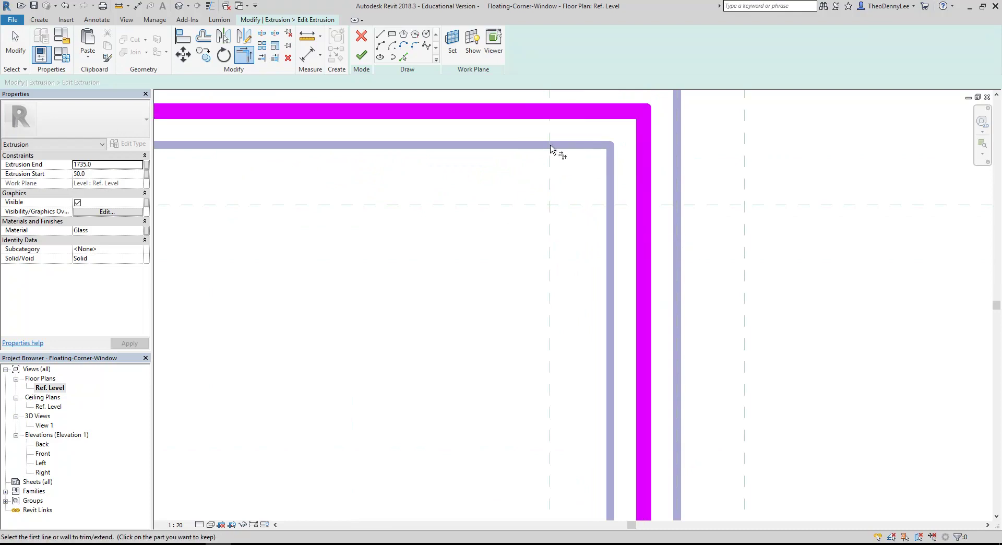
pyautogui.scroll(-2, 496, 284)
pyautogui.press('Escape')
pyautogui.click(361, 55)
pyautogui.scroll(-2, 497, 331)
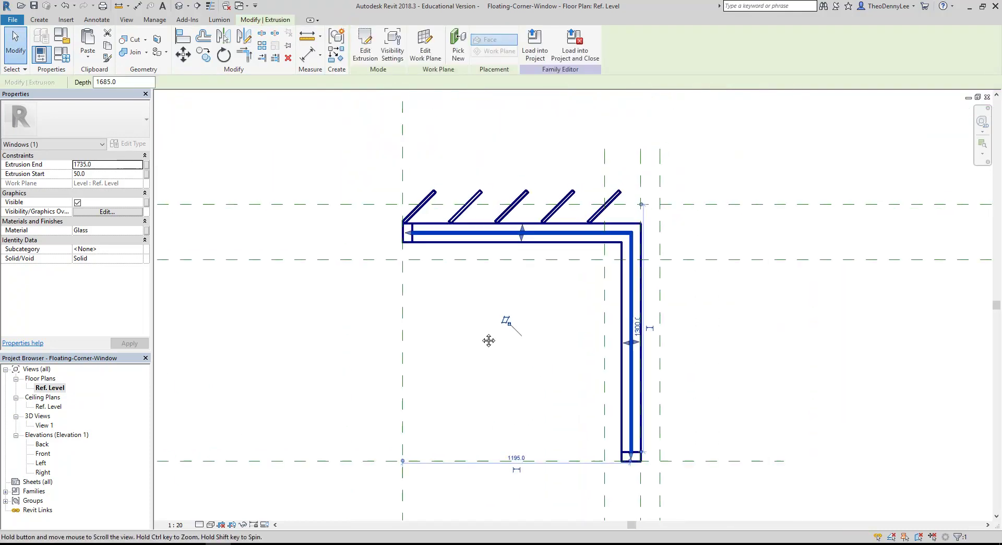
# - Check the window family in 3D and load it into CC Wk 13 TUES (30.10.2018), overwriting the existing version
pyautogui.doubleClick(44, 425)
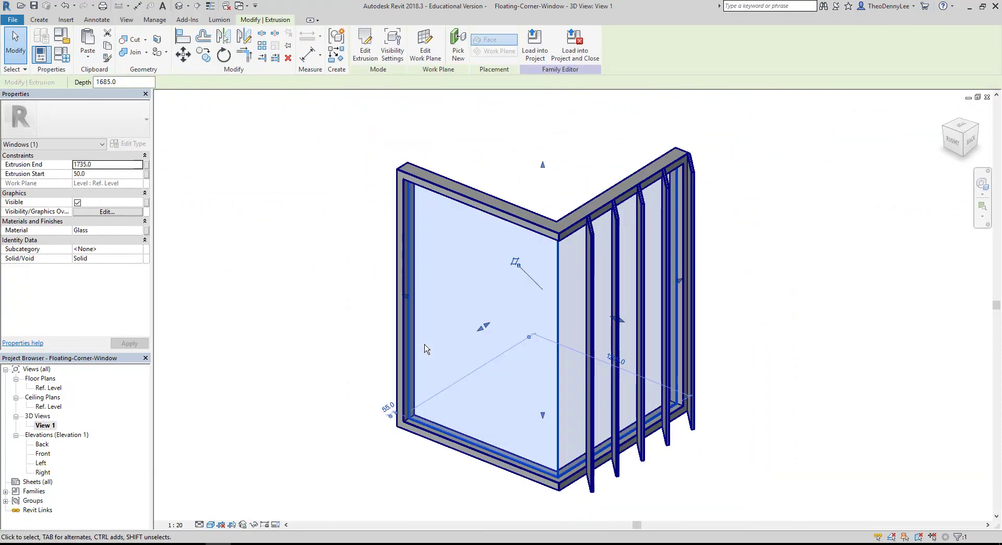
pyautogui.click(285, 257)
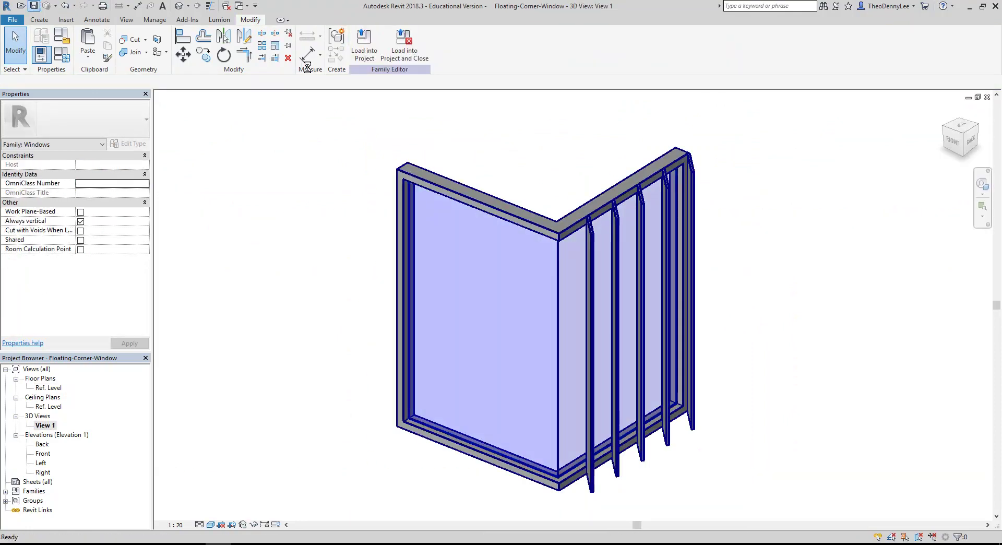
pyautogui.click(364, 43)
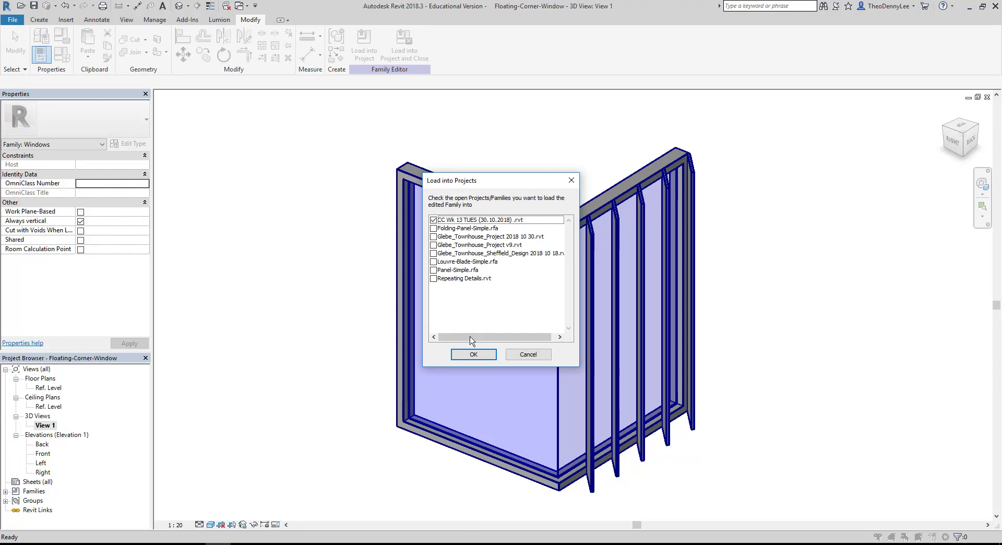
pyautogui.click(473, 354)
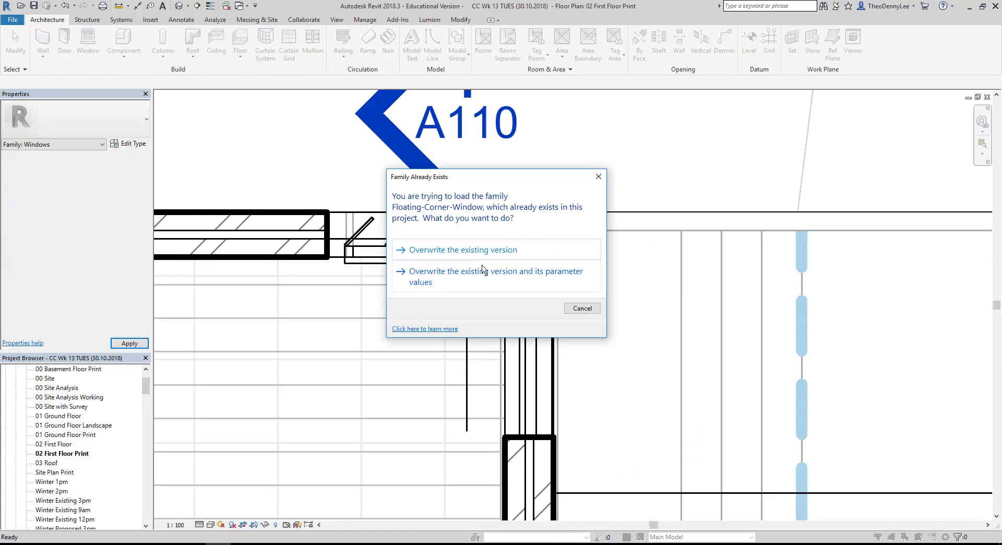
pyautogui.click(466, 252)
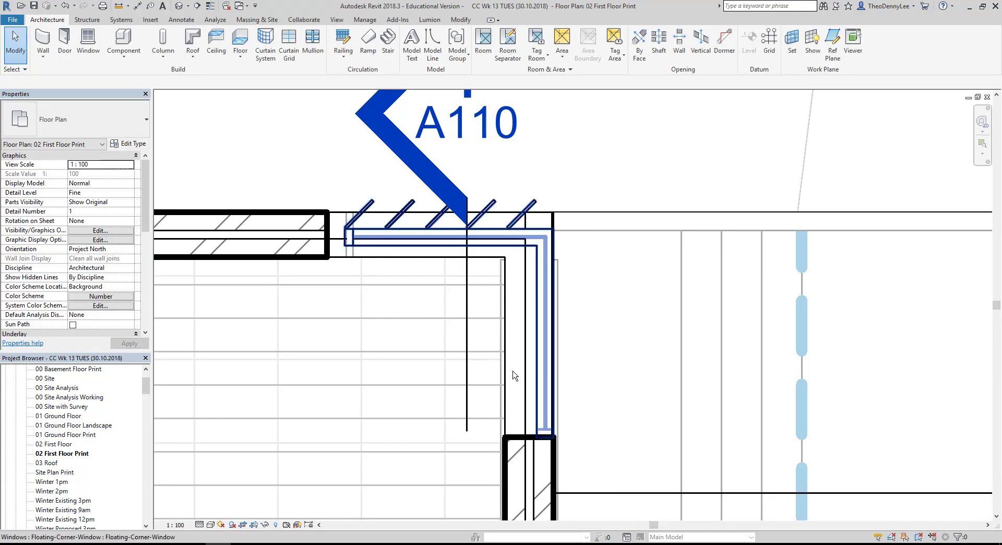
# - Move the corner window in the first floor plan so its frame end meets the end of the cavity brick wall
pyautogui.click(374, 243)
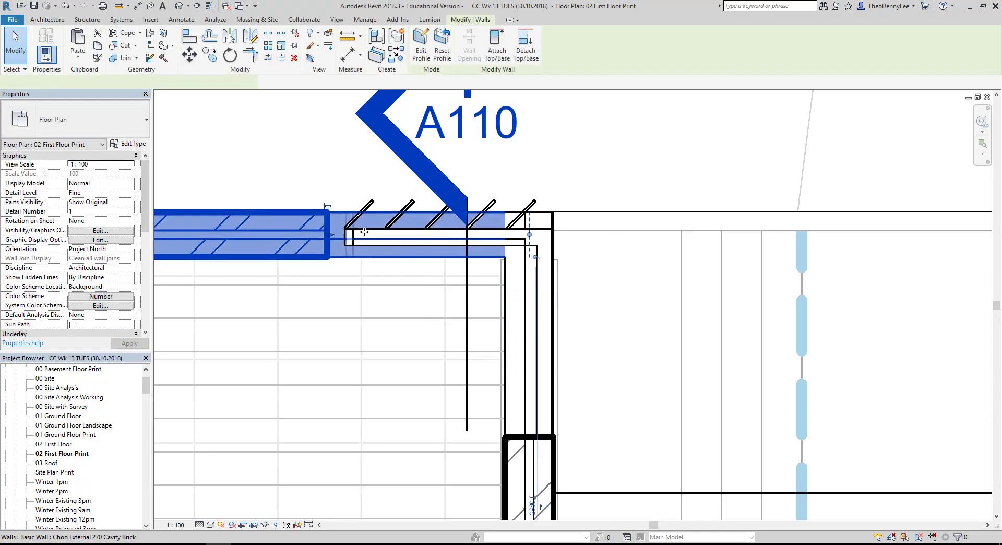
pyautogui.scroll(4, 365, 235)
pyautogui.click(360, 240)
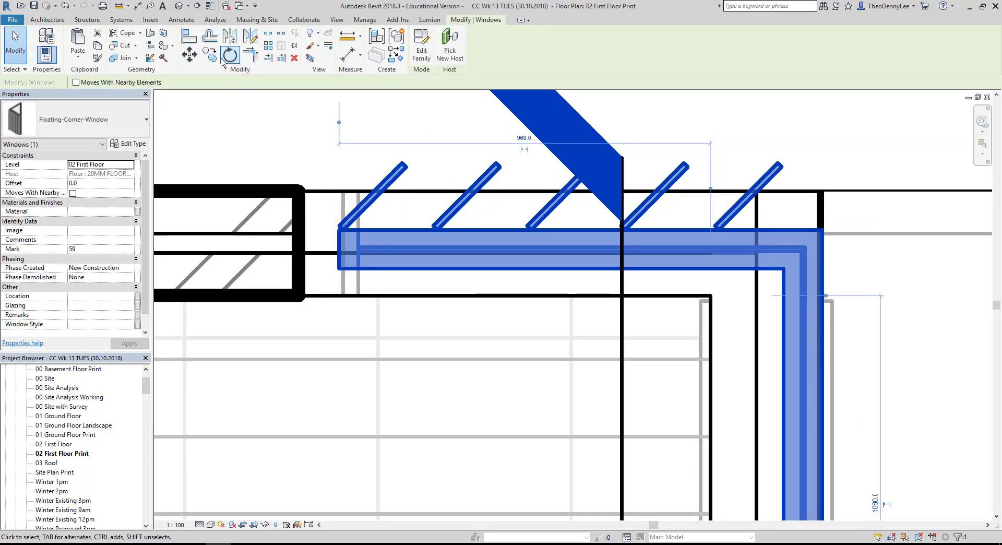
pyautogui.click(190, 54)
pyautogui.scroll(2, 336, 279)
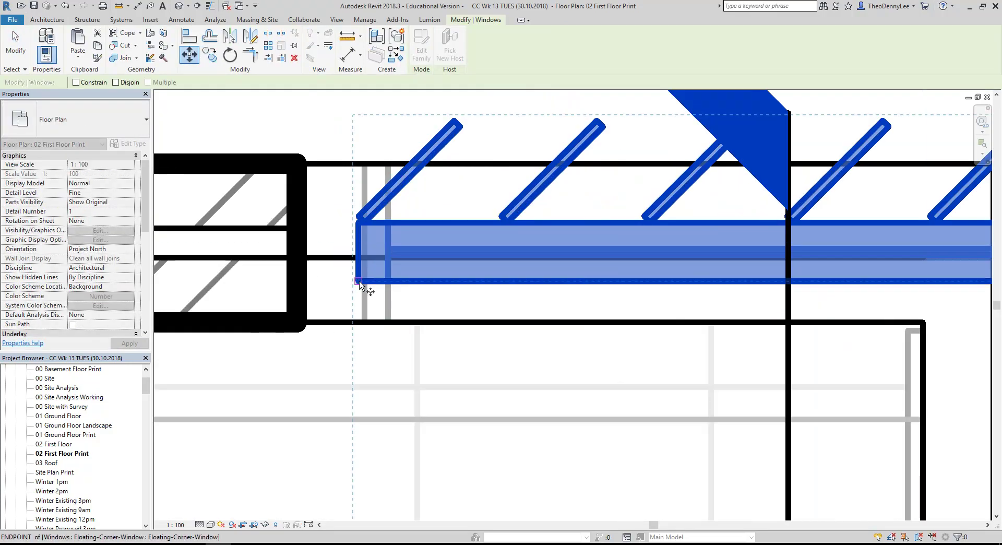
pyautogui.click(303, 281)
pyautogui.scroll(-5, 303, 282)
pyautogui.scroll(2, 357, 220)
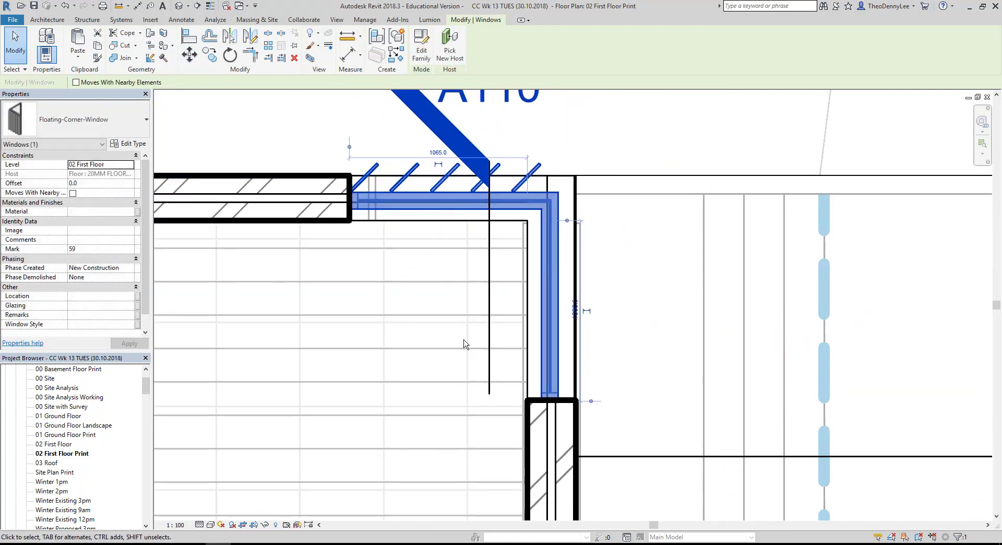
pyautogui.click(694, 314)
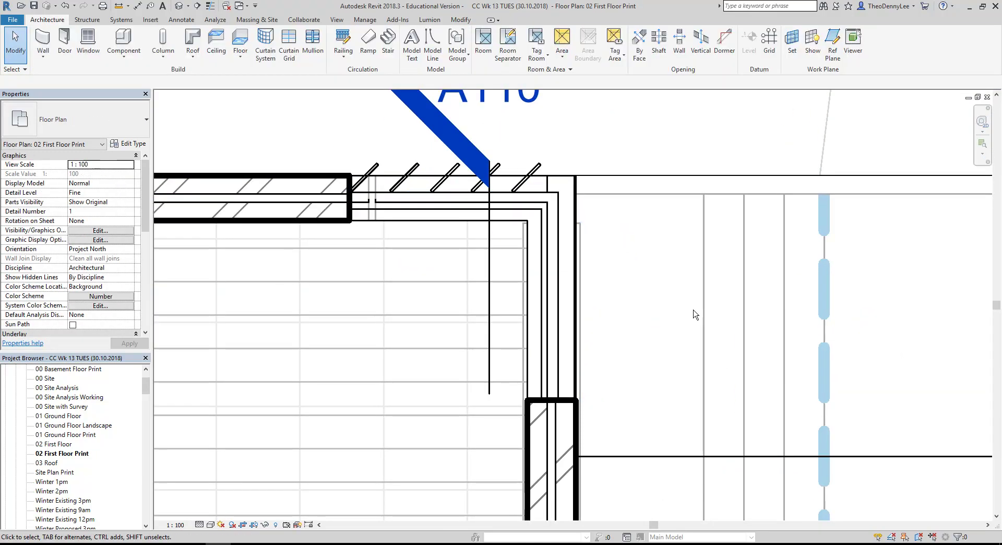
# - Examine in the project's 3D view how high the louvred corner window sits in the first-floor opening
pyautogui.click(179, 5)
pyautogui.scroll(8, 574, 329)
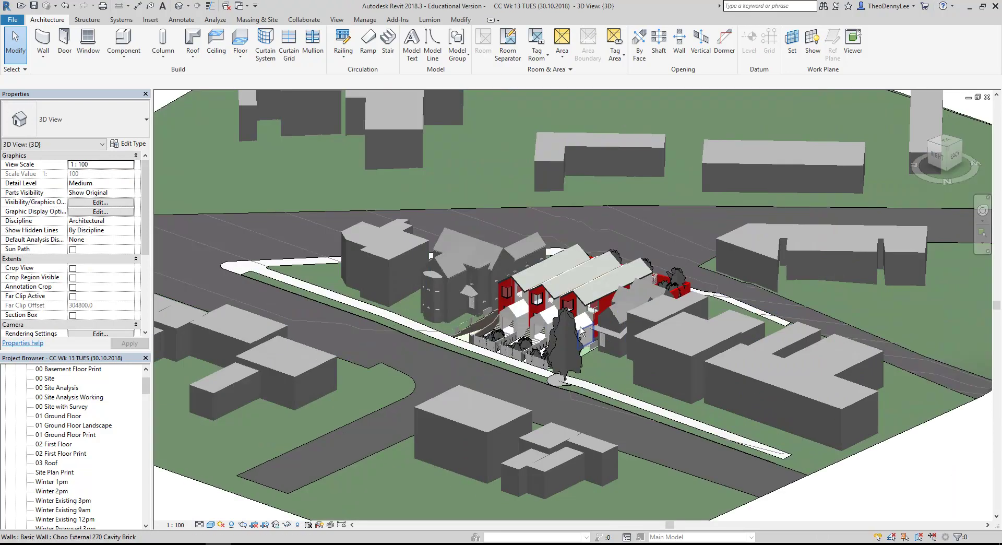
pyautogui.scroll(10, 577, 329)
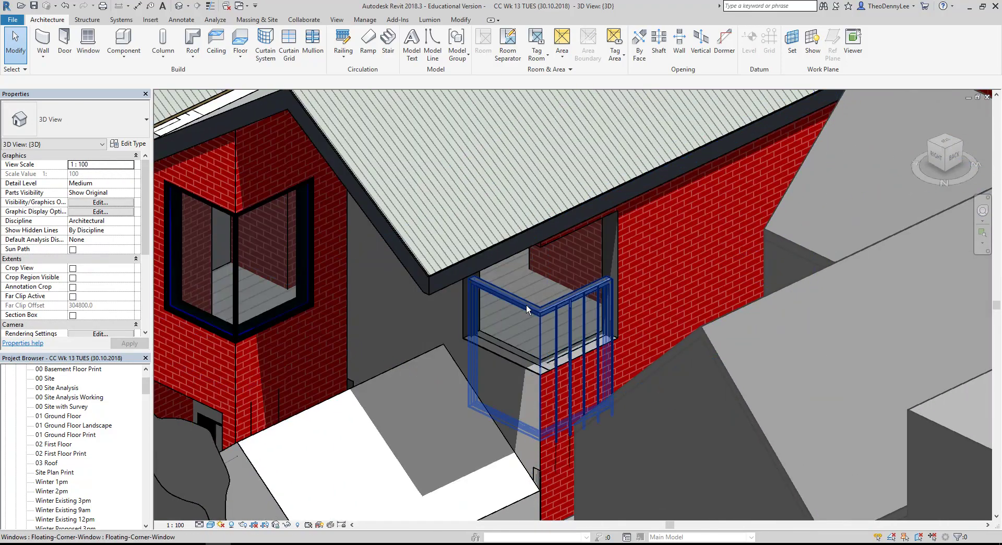
pyautogui.click(526, 305)
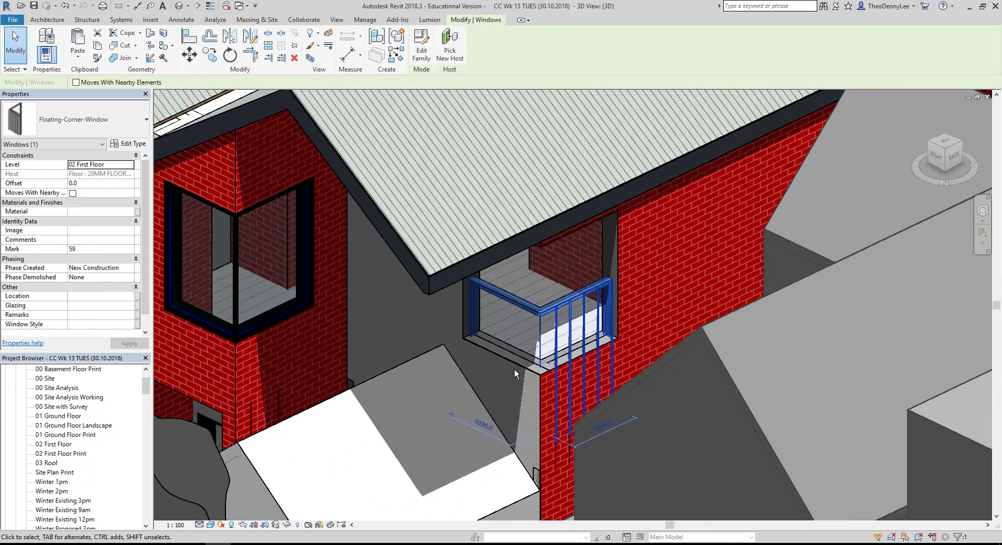
pyautogui.scroll(-1, 487, 308)
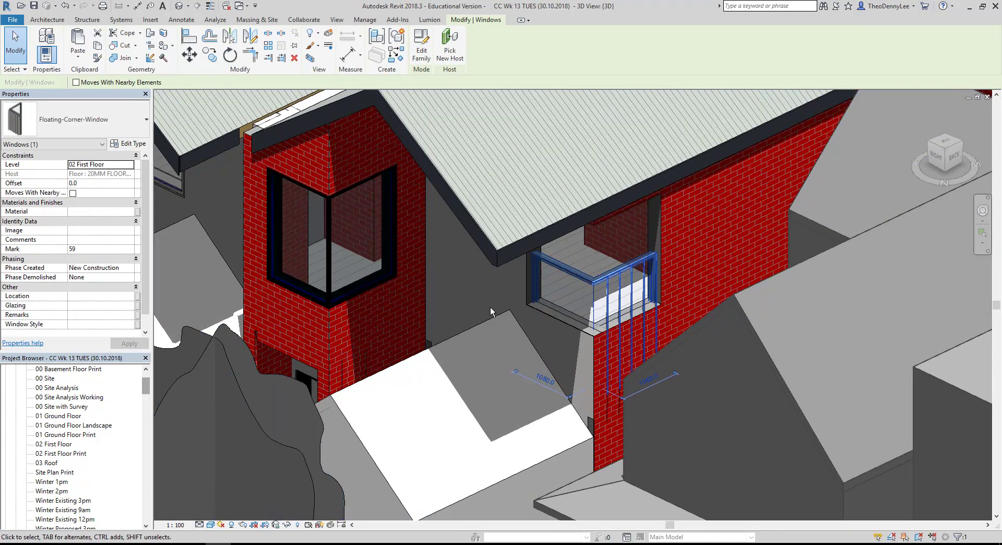
pyautogui.press('Escape')
pyautogui.scroll(2, 563, 319)
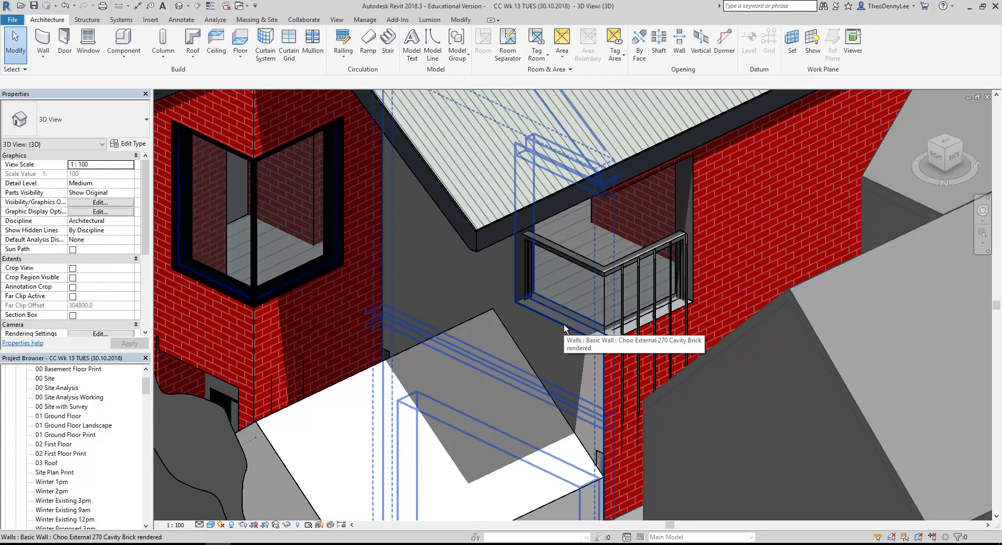
# - Inspect the sill face of the opening and the side brick wall's profile sketch, leaving the wall as it is
pyautogui.press('Tab')
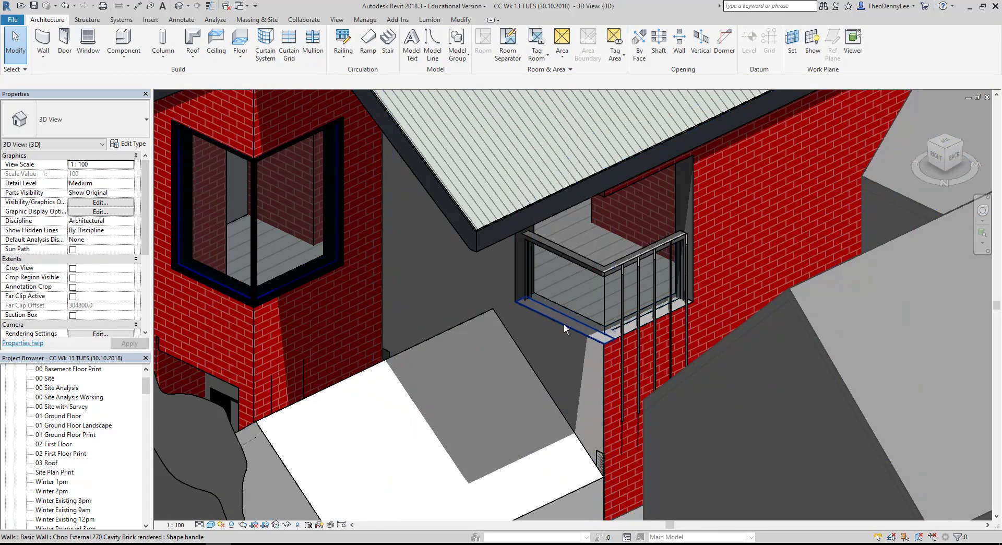
pyautogui.click(564, 323)
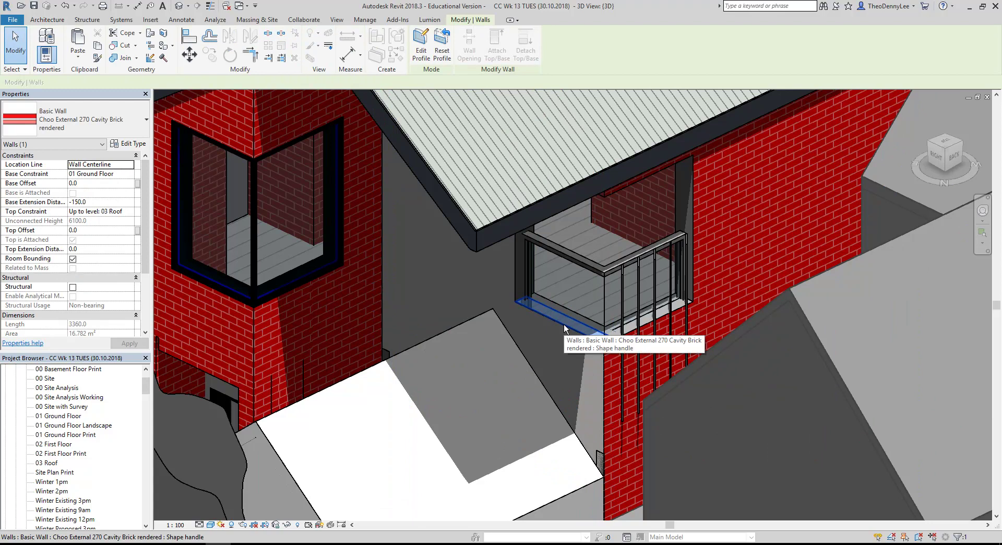
pyautogui.press('Escape')
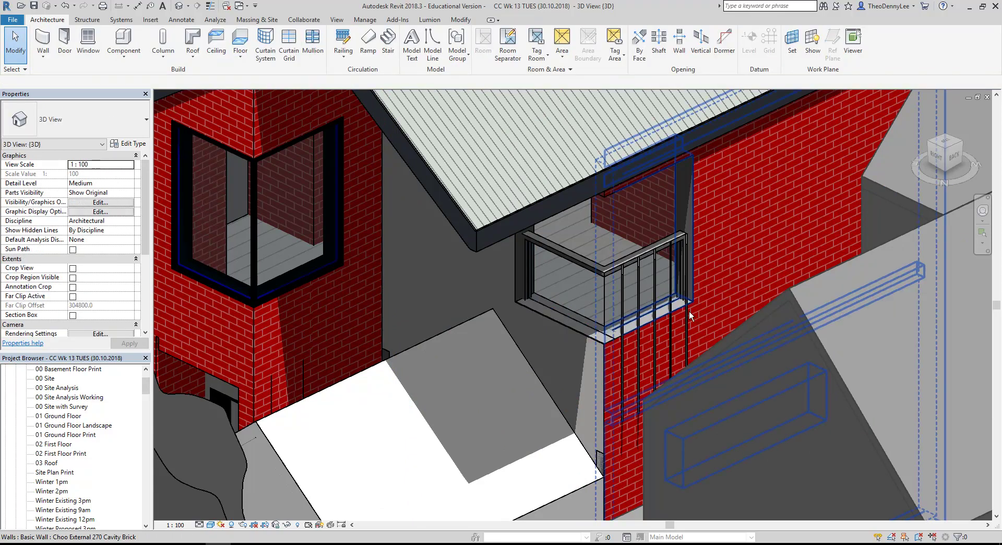
pyautogui.click(692, 205)
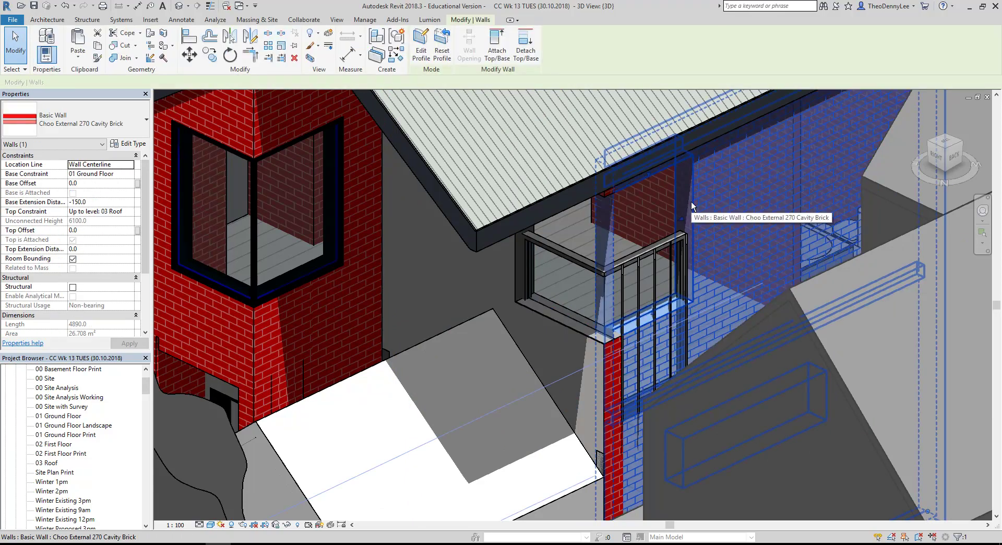
pyautogui.click(421, 50)
pyautogui.click(563, 283)
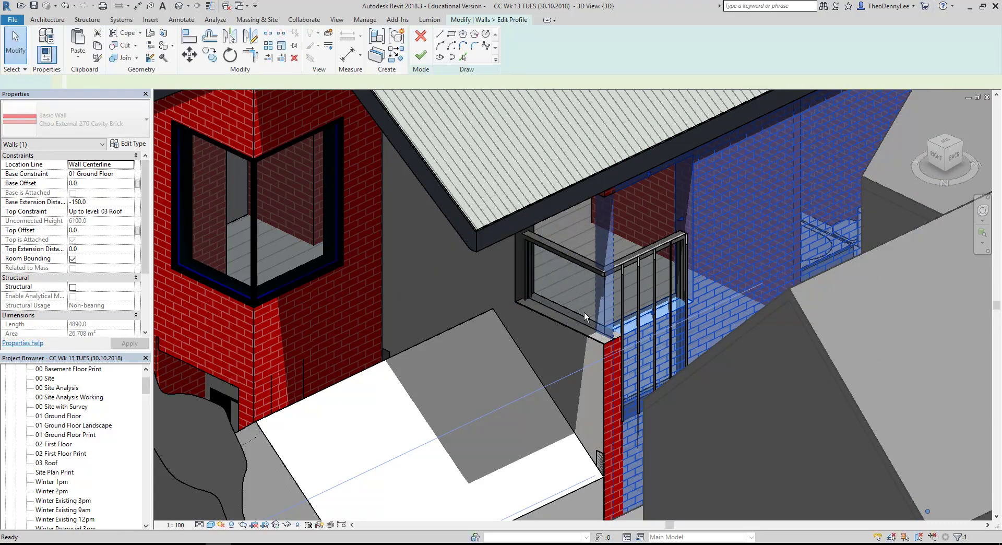
pyautogui.click(421, 55)
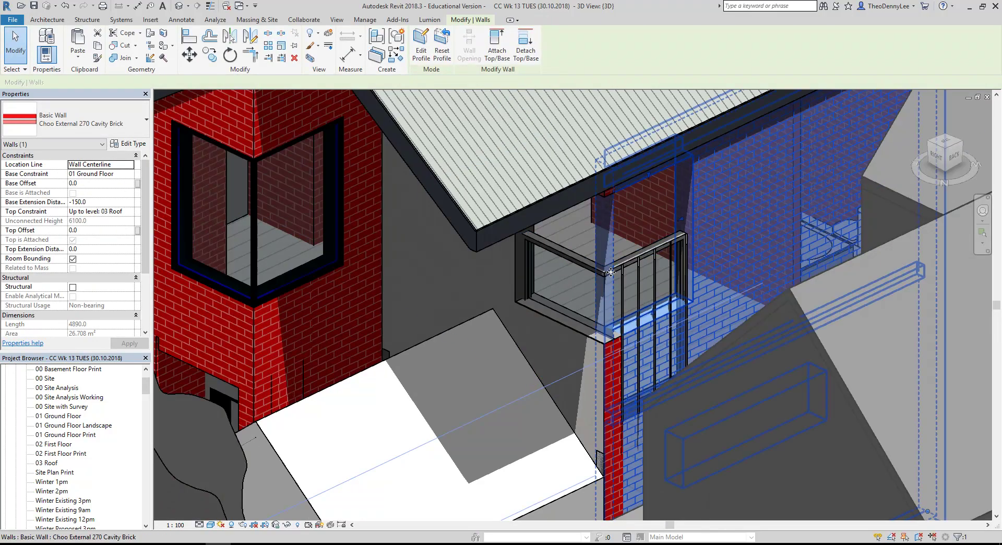
# - Set the louvred corner window's offset from the first floor level to 915
pyautogui.click(581, 260)
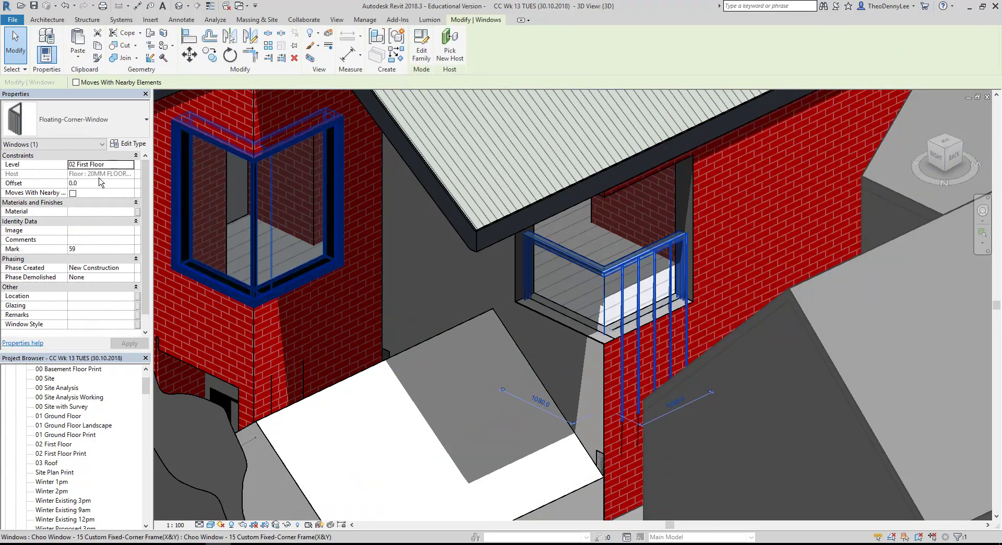
pyautogui.click(92, 183)
pyautogui.write('9')
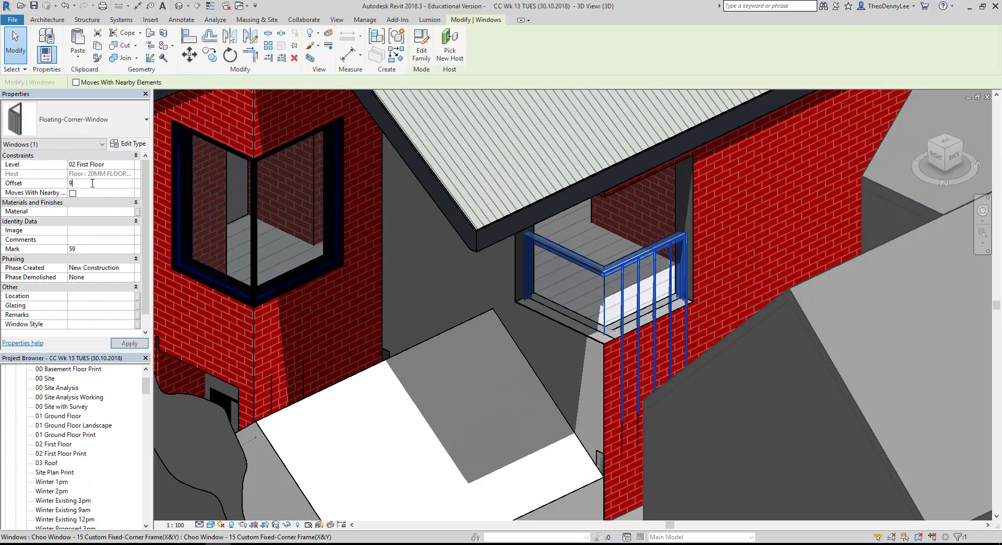
pyautogui.write('15')
pyautogui.press('Return')
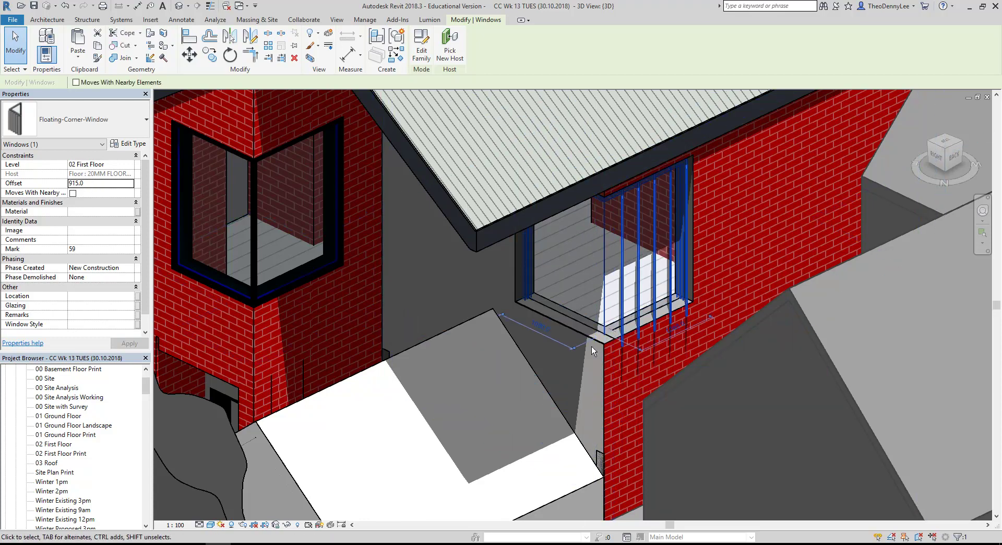
pyautogui.scroll(3, 593, 303)
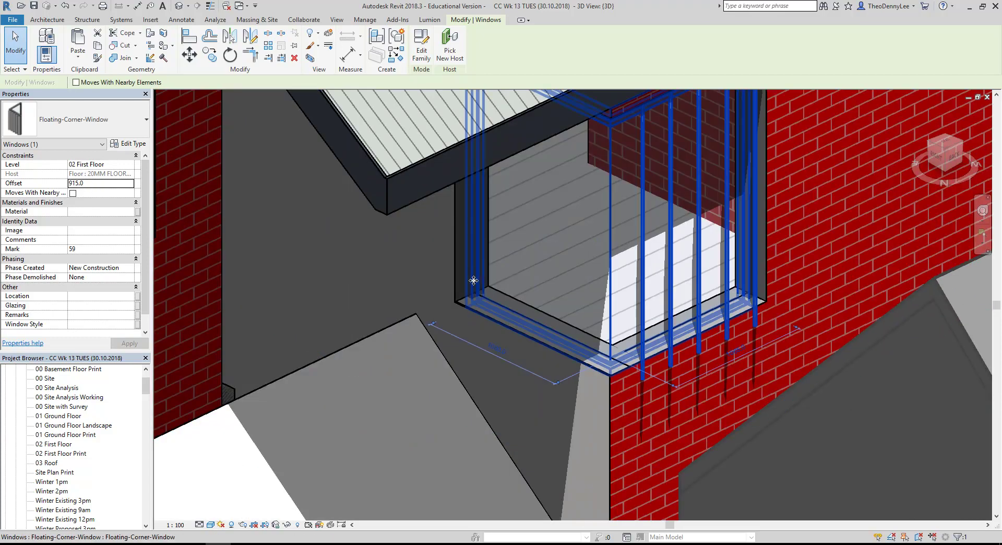
pyautogui.scroll(3, 474, 281)
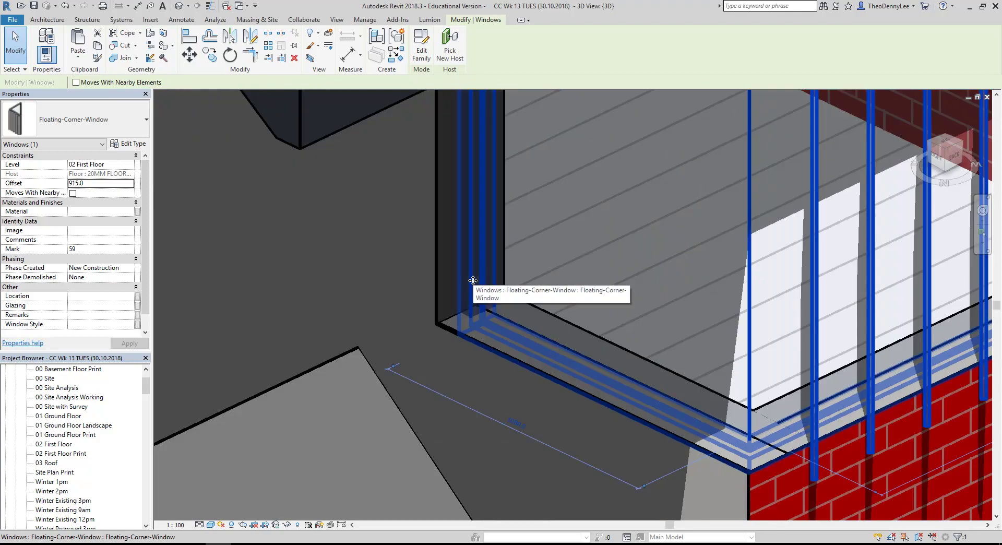
# - Raise the corner window's offset to 1015
pyautogui.click(73, 184)
pyautogui.write('10')
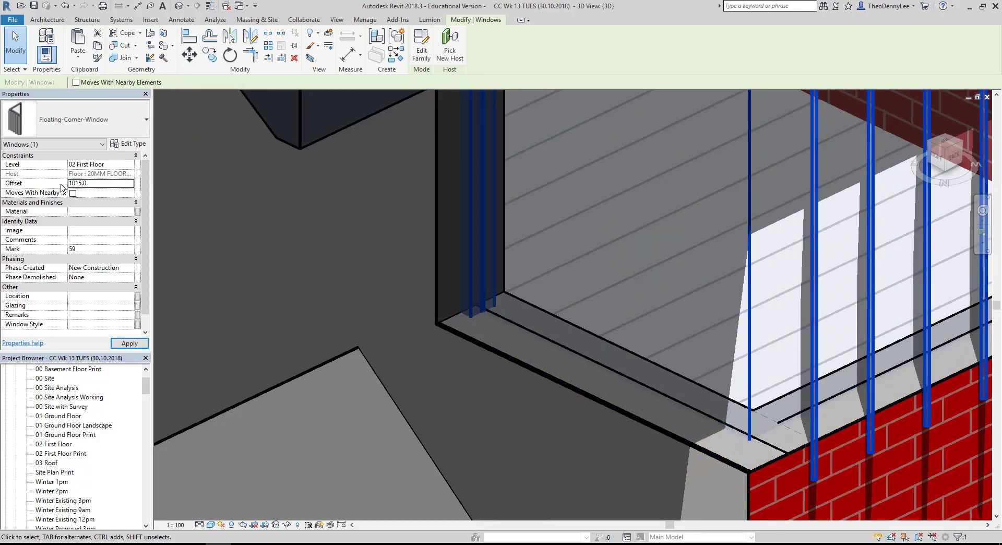
pyautogui.moveTo(425, 311); pyautogui.dragTo(579, 264, button='middle')
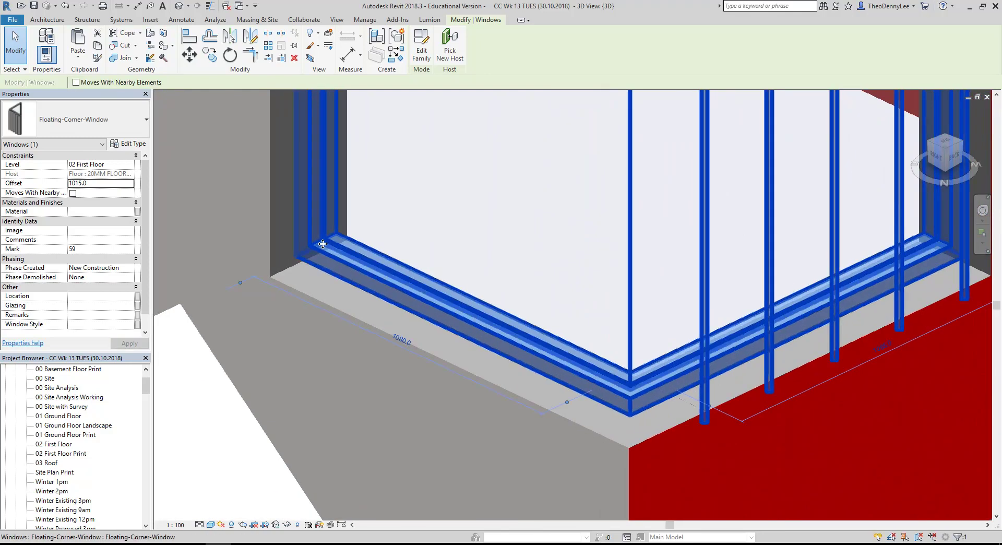
# - Set the corner window's offset to 1000 to lower its frame closer to the sill
pyautogui.scroll(2, 355, 235)
pyautogui.click(104, 185)
pyautogui.write('1000')
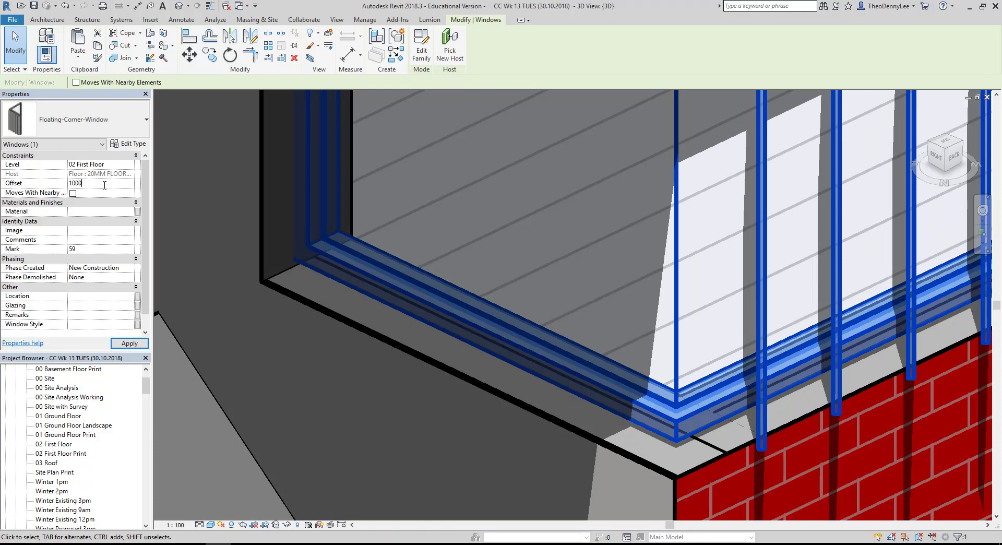
pyautogui.scroll(-3, 523, 316)
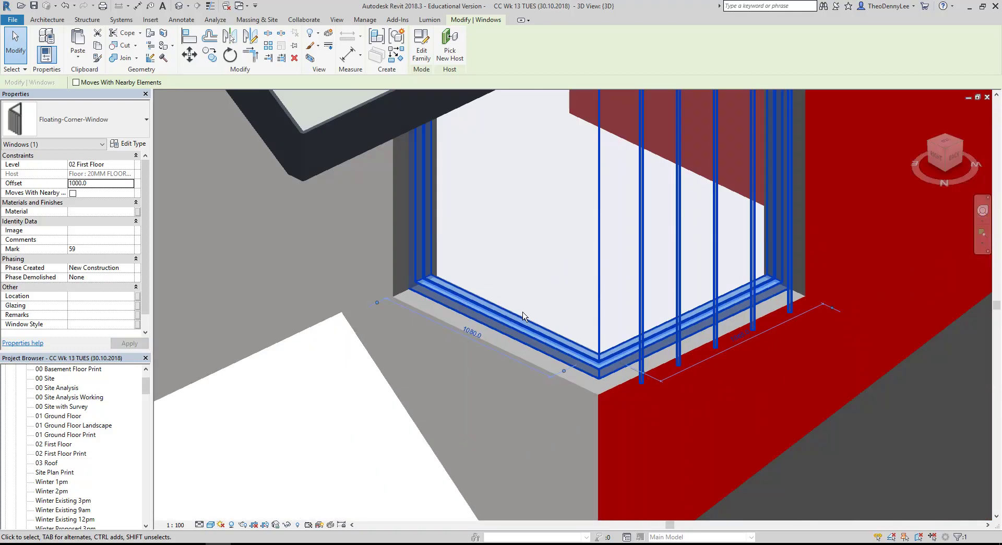
pyautogui.press('Escape')
# - Examine the placed corner window from several sides, checking how its frame and louvres sit against the roof and brick walls
pyautogui.scroll(-2, 522, 311)
pyautogui.scroll(3, 525, 324)
pyautogui.keyDown('shift'); pyautogui.moveTo(524, 323); pyautogui.dragTo(517, 358, button='middle'); pyautogui.keyUp('shift')
pyautogui.scroll(2, 654, 360)
pyautogui.scroll(3, 654, 359)
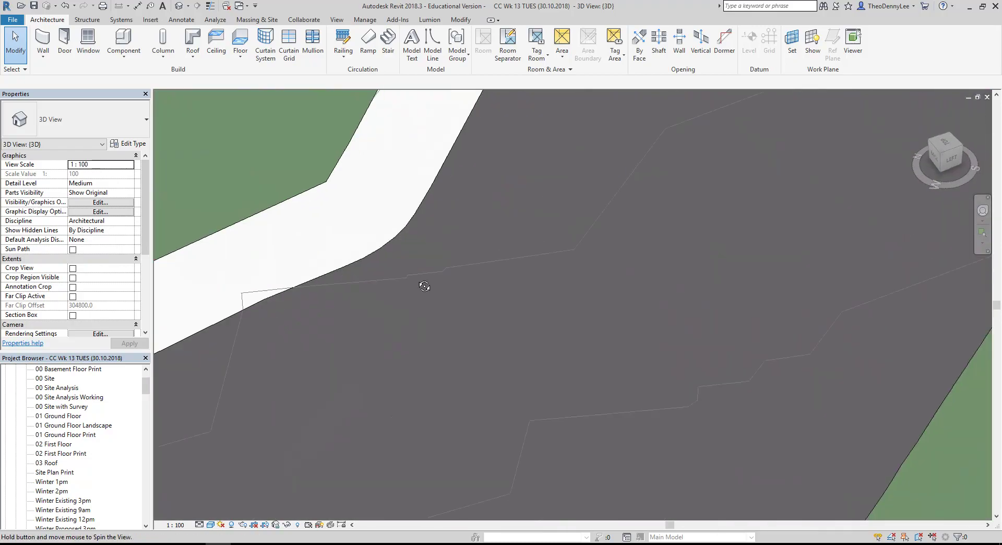
pyautogui.scroll(-3, 445, 297)
pyautogui.keyDown('shift'); pyautogui.moveTo(445, 298); pyautogui.dragTo(663, 312, button='middle'); pyautogui.keyUp('shift')
pyautogui.scroll(-3, 290, 344)
pyautogui.scroll(5, 663, 312)
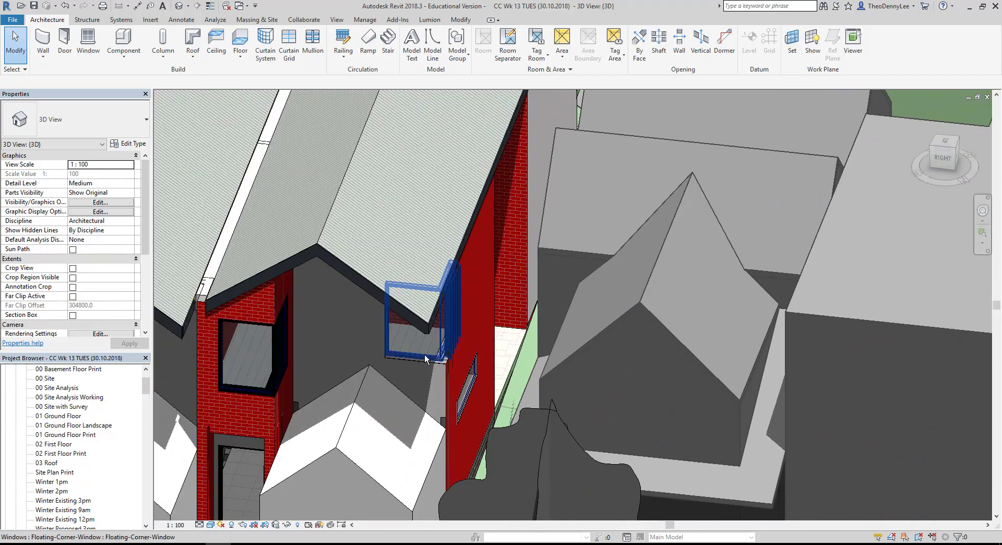
pyautogui.click(424, 355)
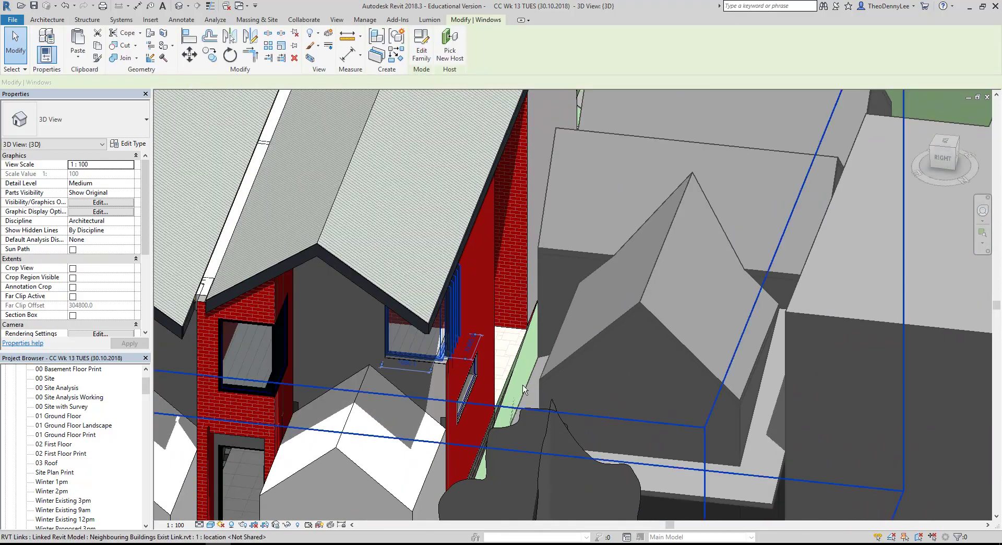
pyautogui.keyDown('shift'); pyautogui.moveTo(577, 455); pyautogui.dragTo(337, 191, button='middle'); pyautogui.keyUp('shift')
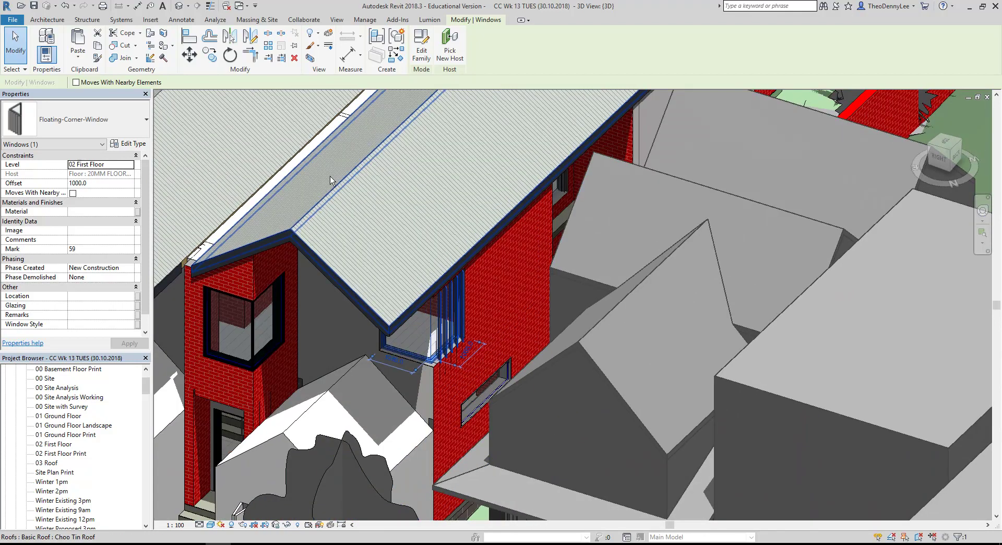
pyautogui.press('Escape')
pyautogui.scroll(3, 440, 286)
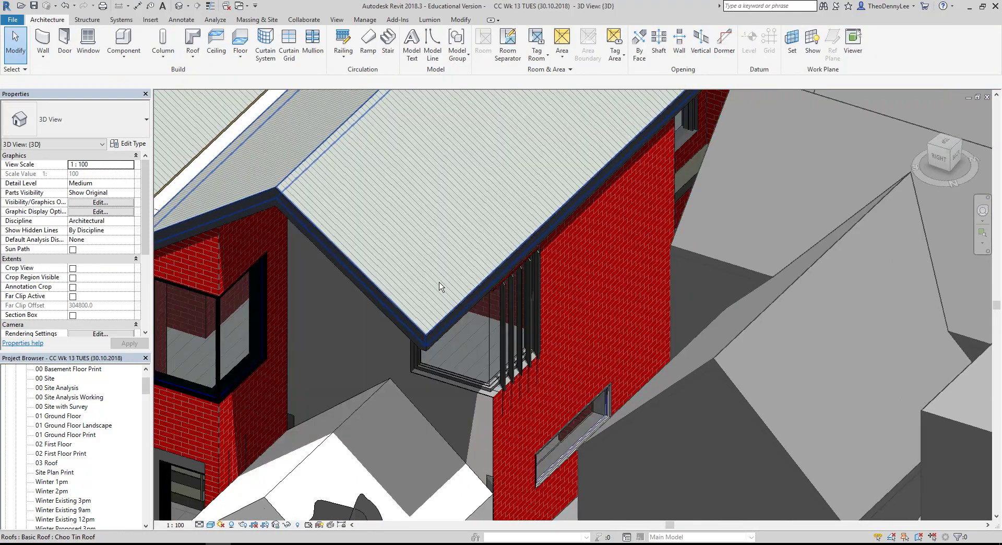